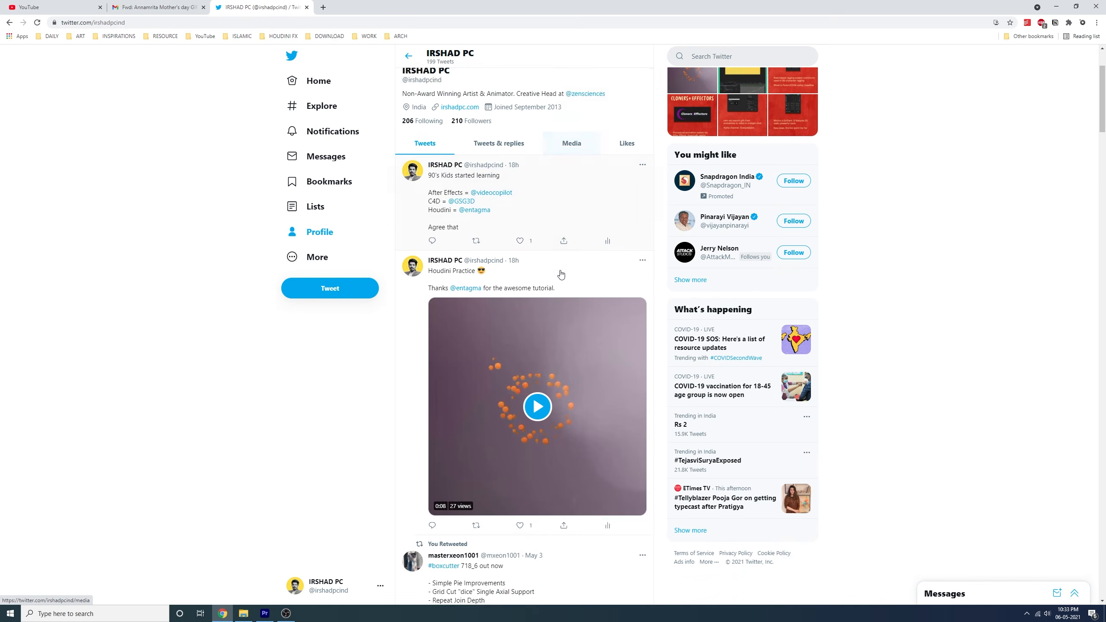
Open the profile's post about controlling gradient position, read its replies and play the reply's clip on animating gradient Length V
scroll(561, 273, "down", 20)
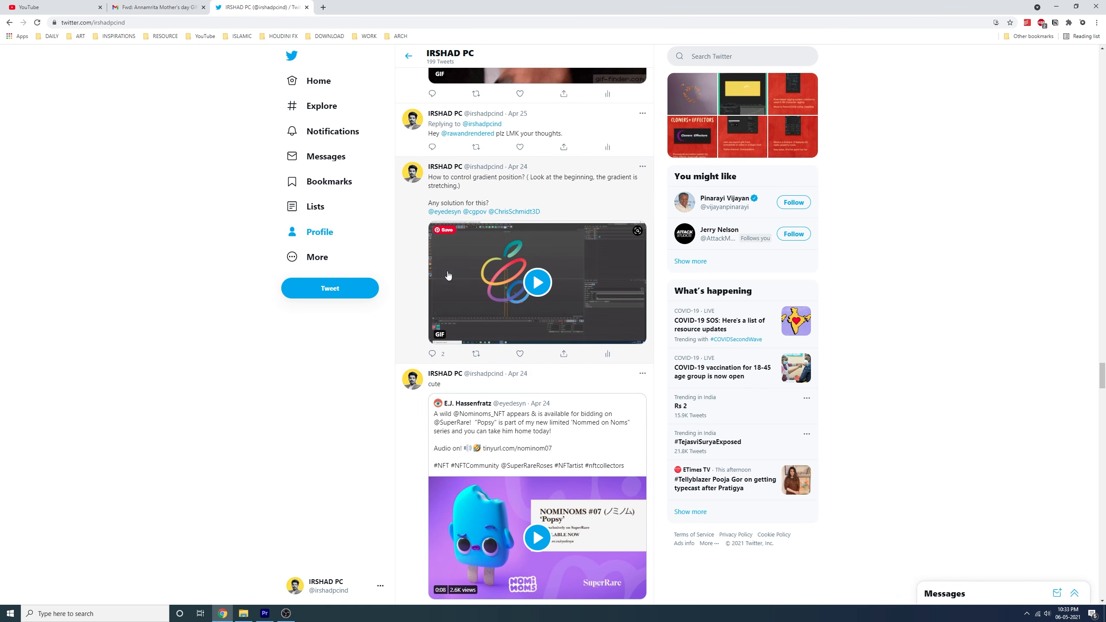
left_click(508, 188)
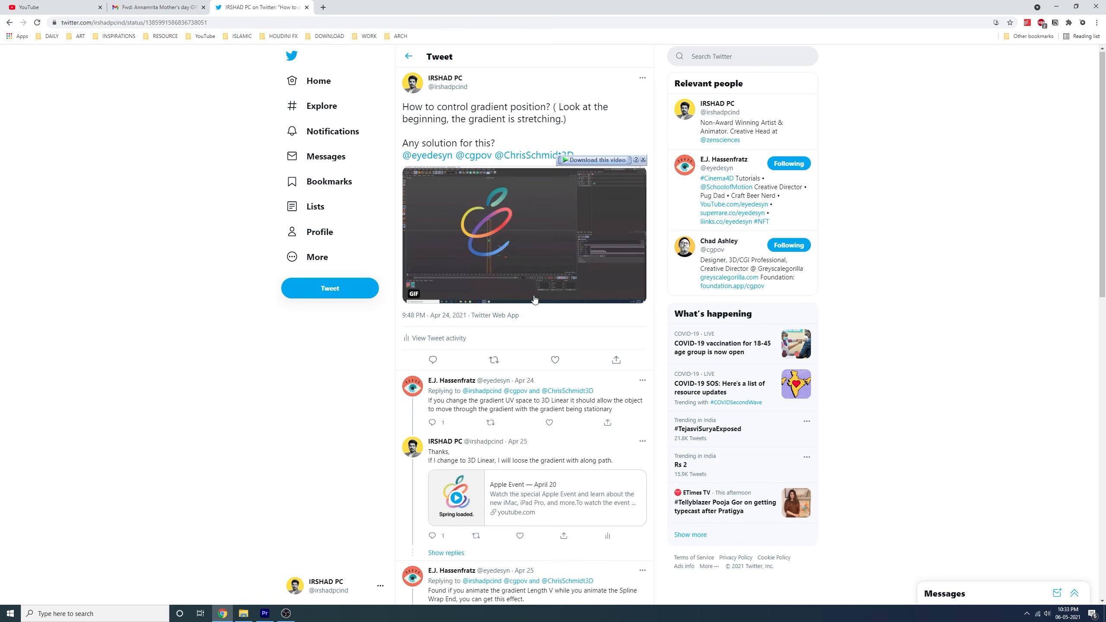
scroll(495, 267, "down", 5)
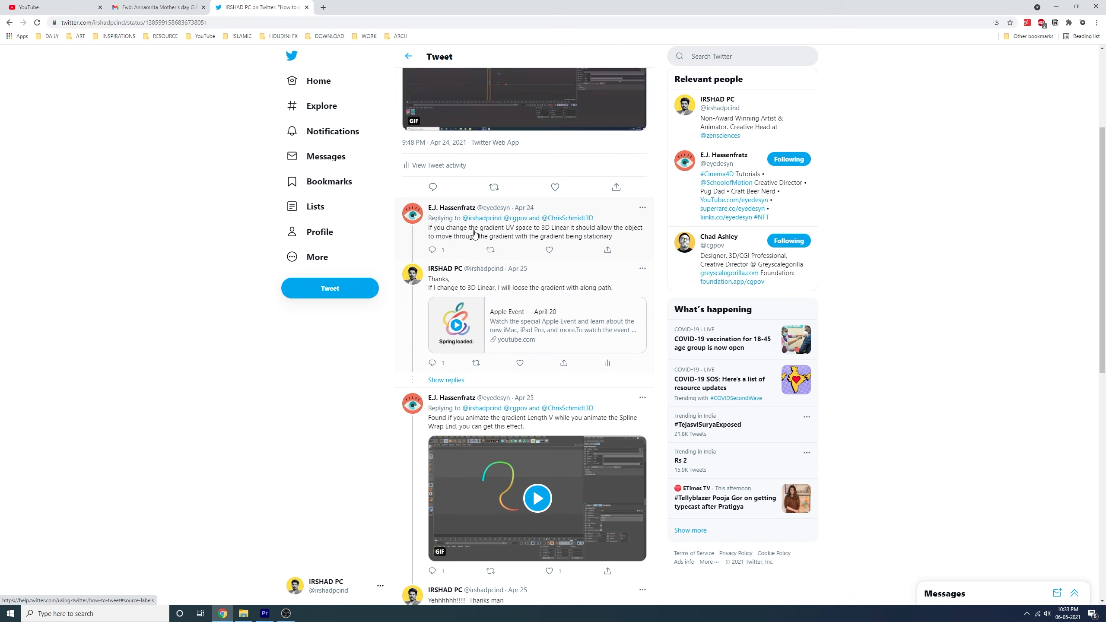
scroll(479, 270, "down", 2)
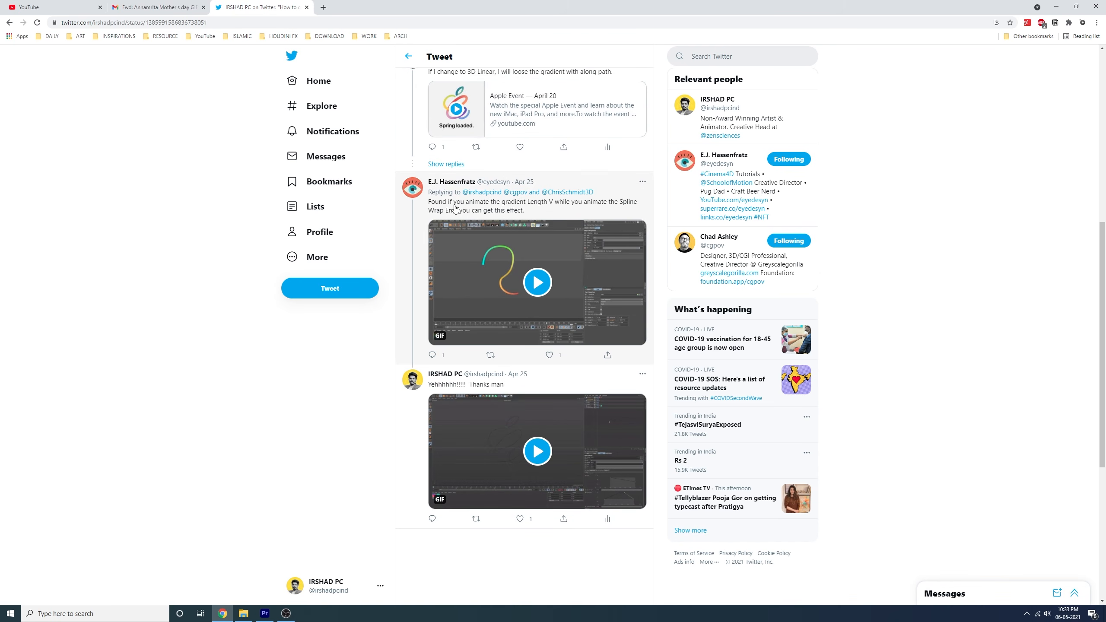
left_click(534, 263)
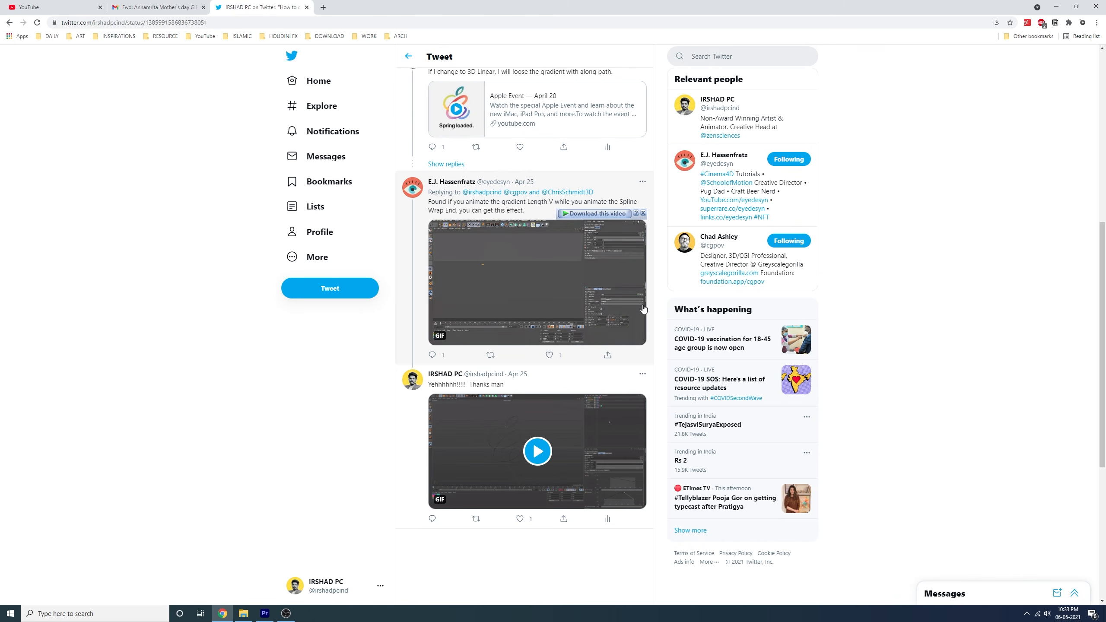
scroll(643, 308, "up", 1)
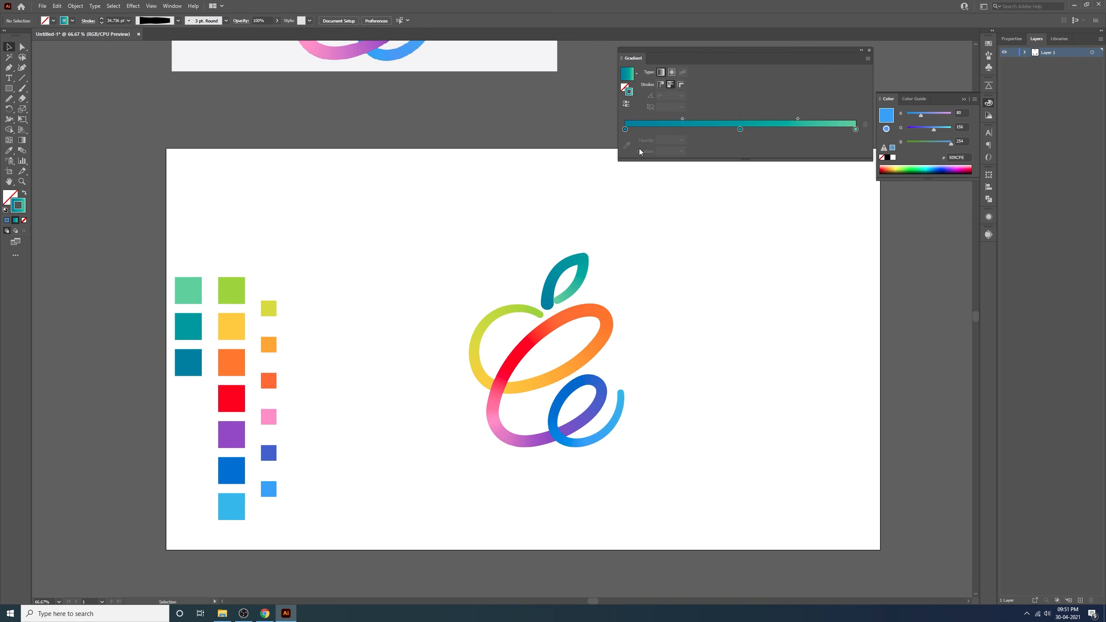
Create a new 1920 x 1080 pt document from the recent preset
left_click(42, 6)
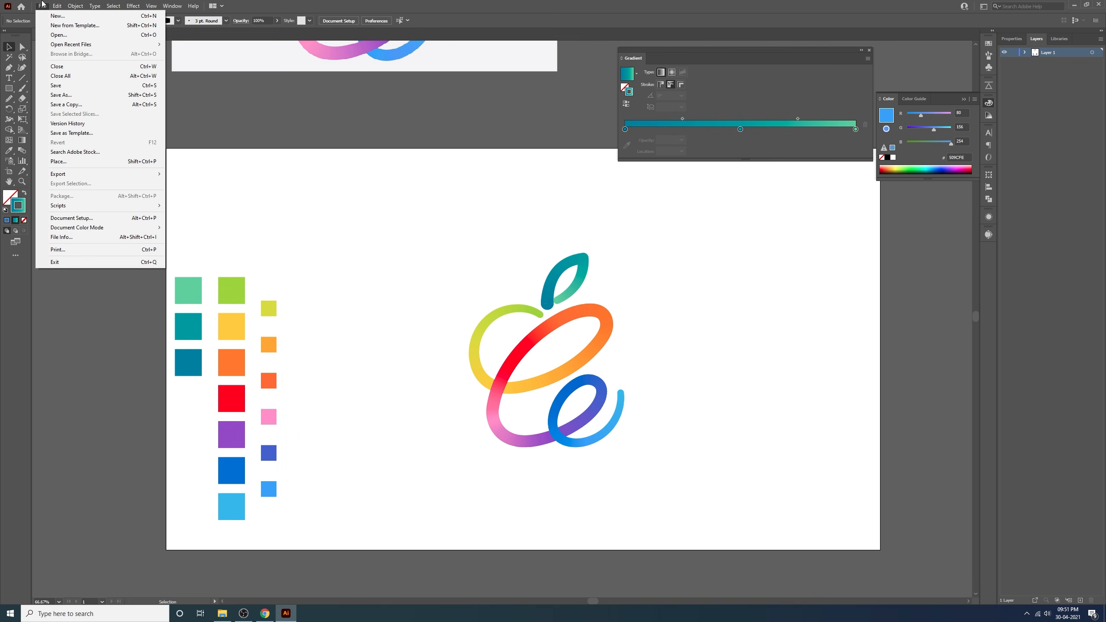
left_click(53, 13)
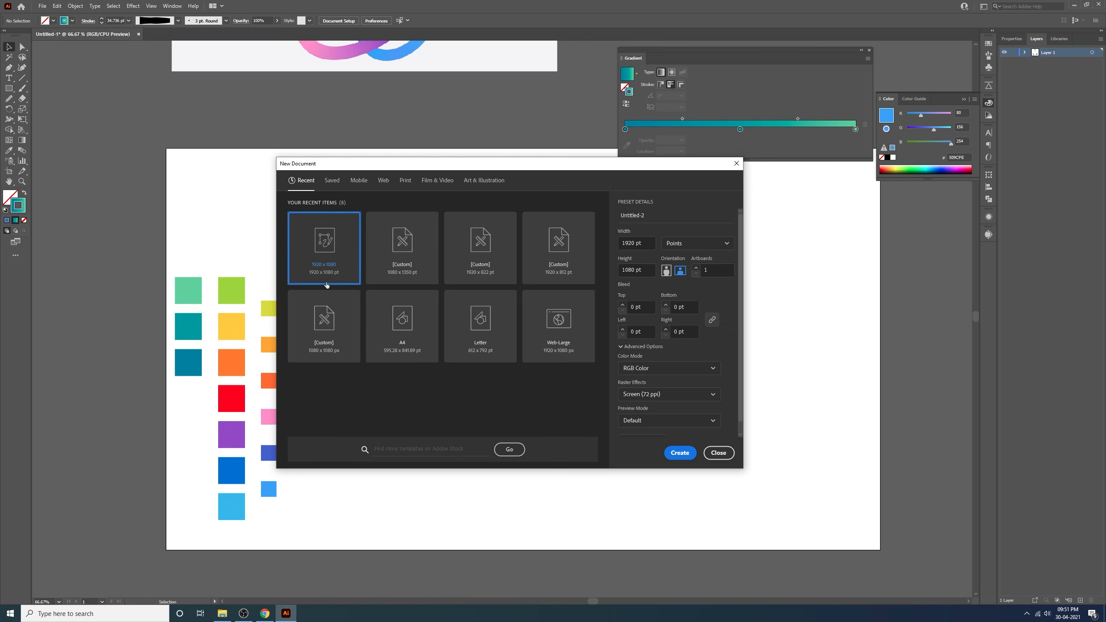
double_click(320, 274)
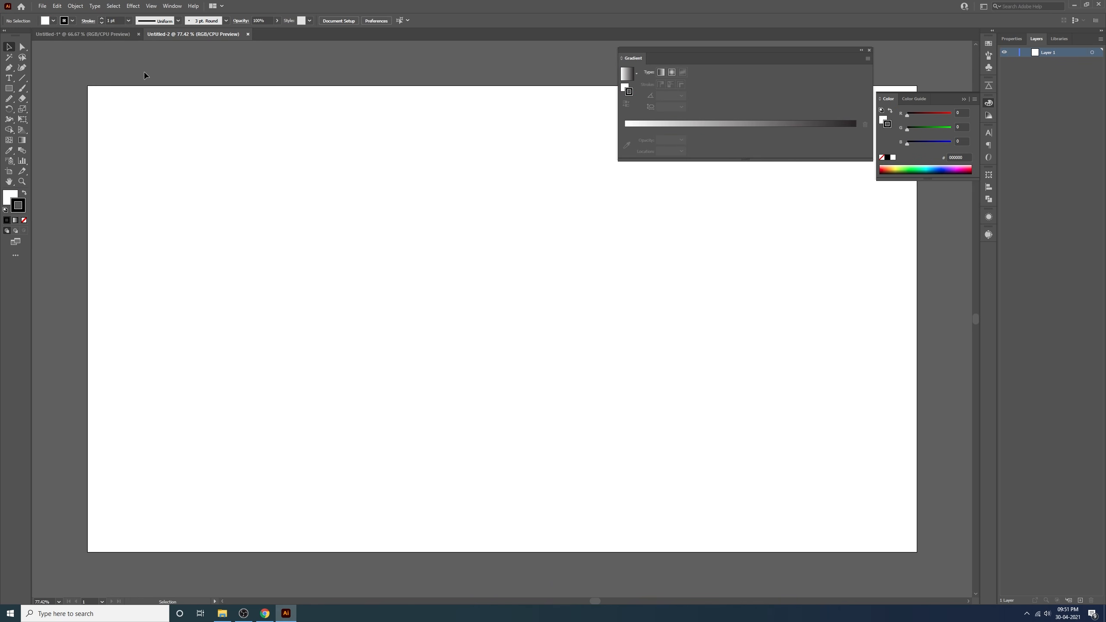
Copy the complete apple logo artwork, including its leaf, from the Untitled-1 document into the new document
left_click(119, 37)
left_click_drag(432, 223, 672, 510)
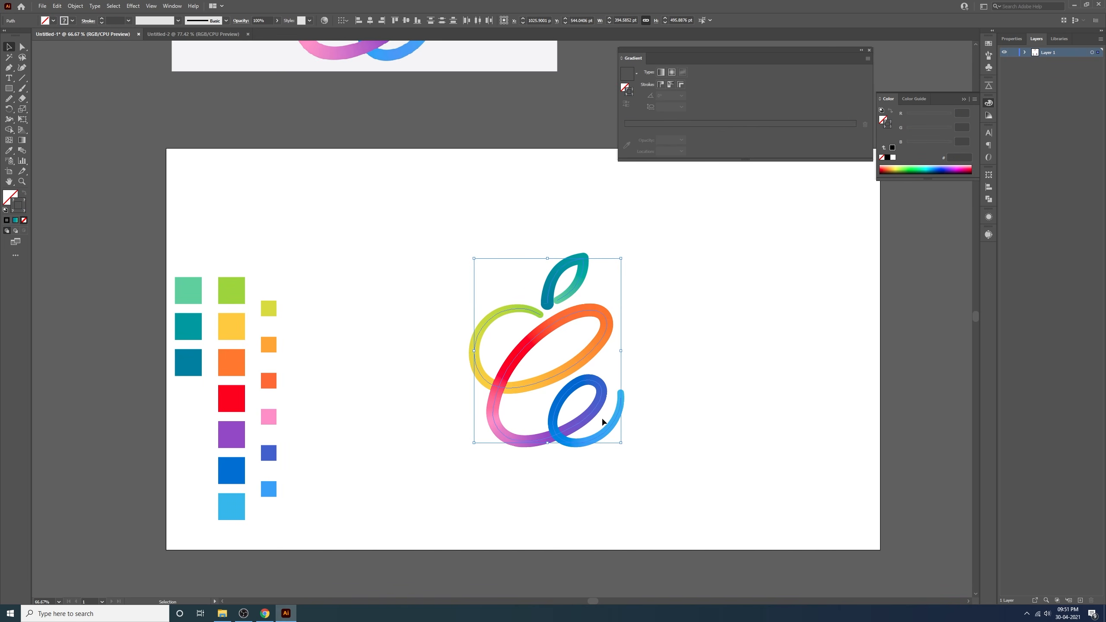
key("a")
key("v")
left_click(193, 34)
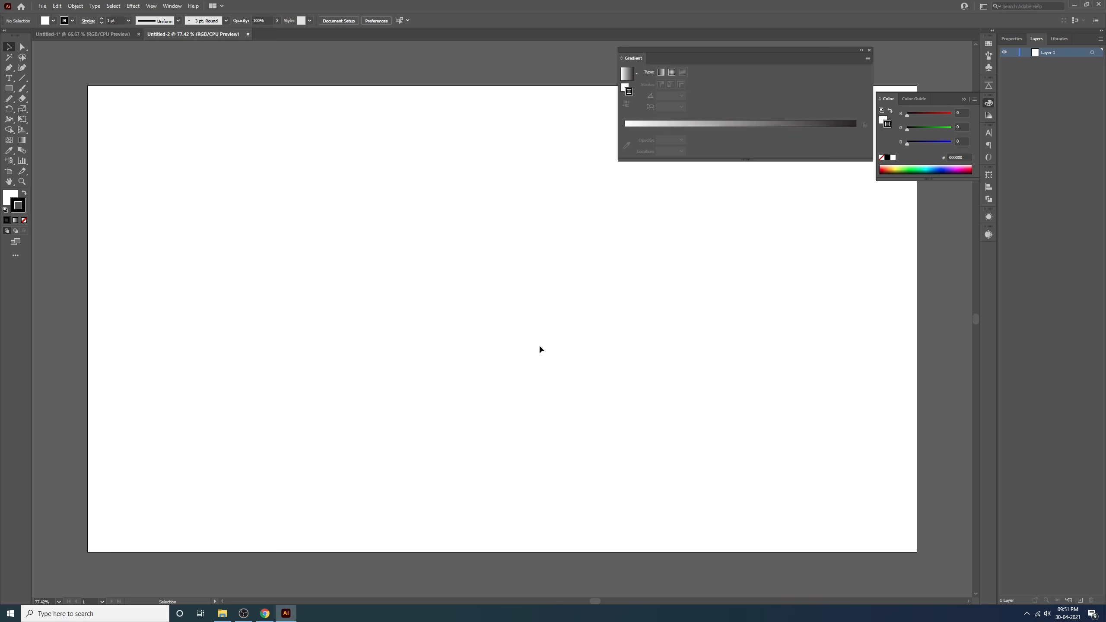
key("ctrl+v")
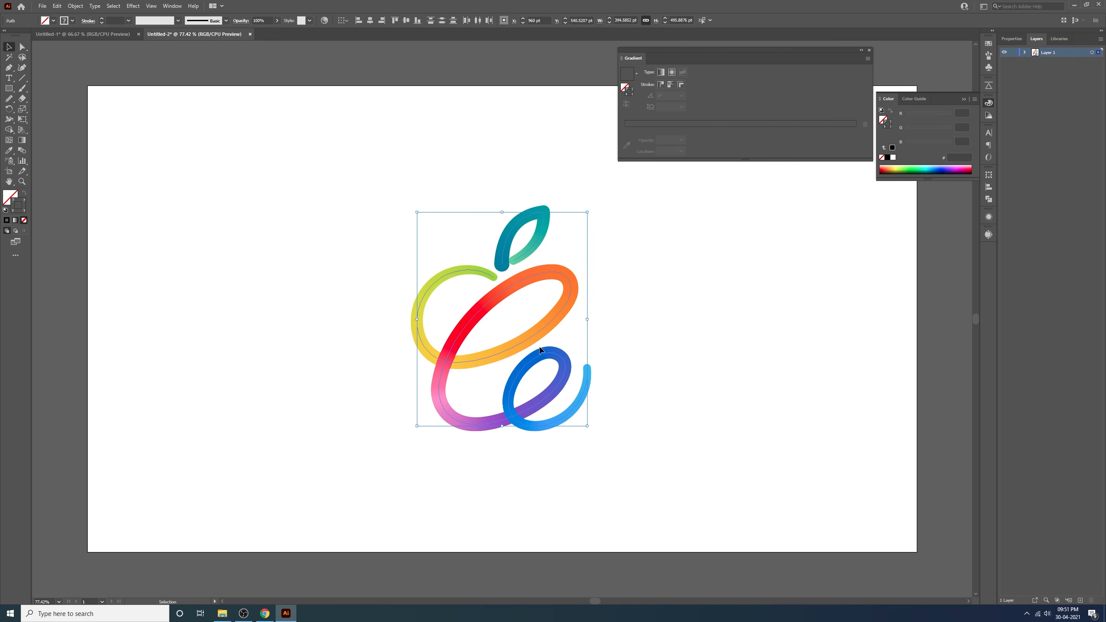
Replace the gradient strokes of the apple body and leaf with a solid black stroke
left_click(661, 363)
left_click(571, 287)
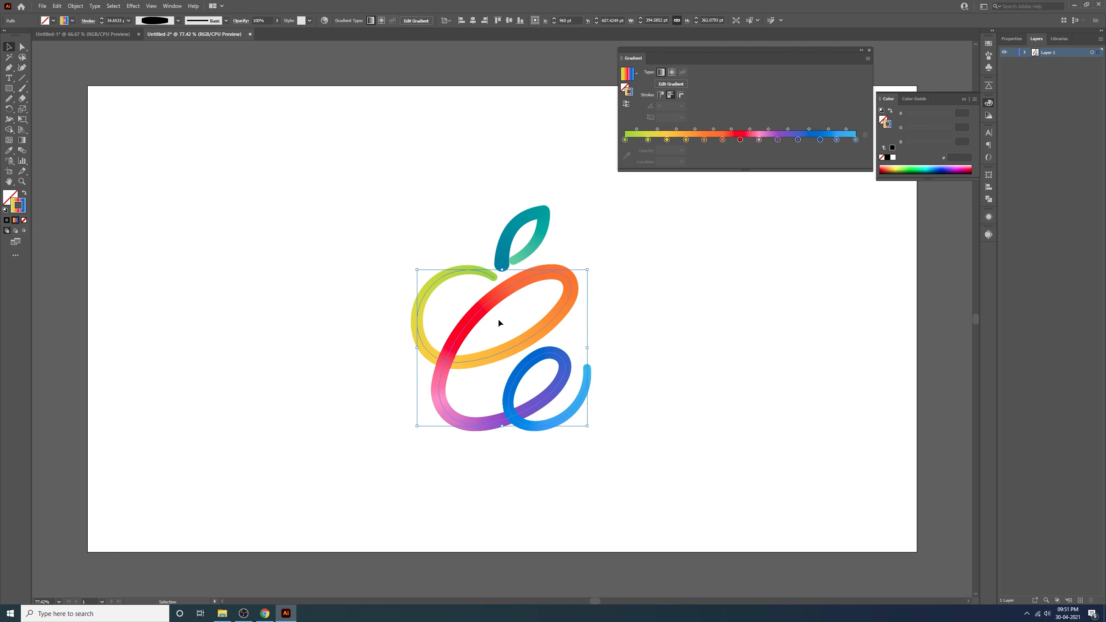
left_click(7, 220)
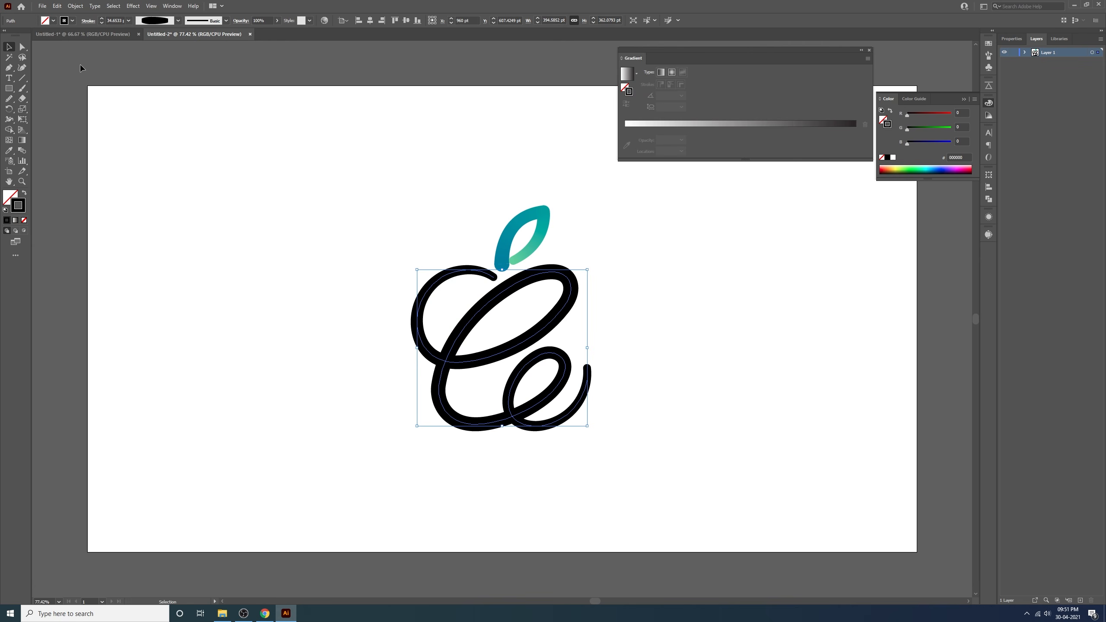
left_click_drag(649, 217, 399, 304)
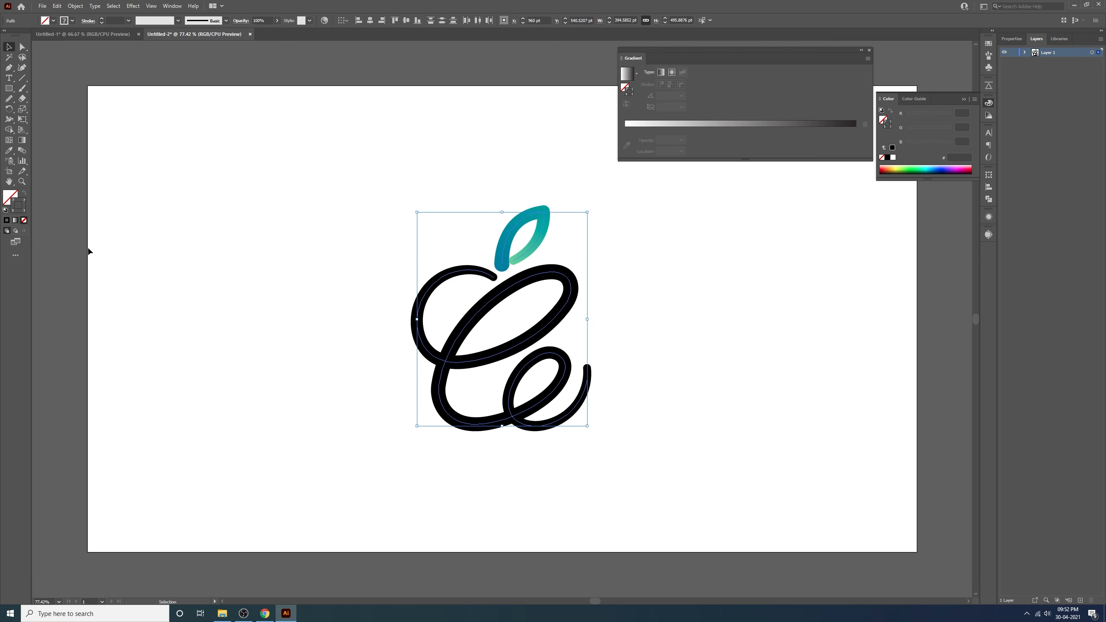
left_click(6, 220)
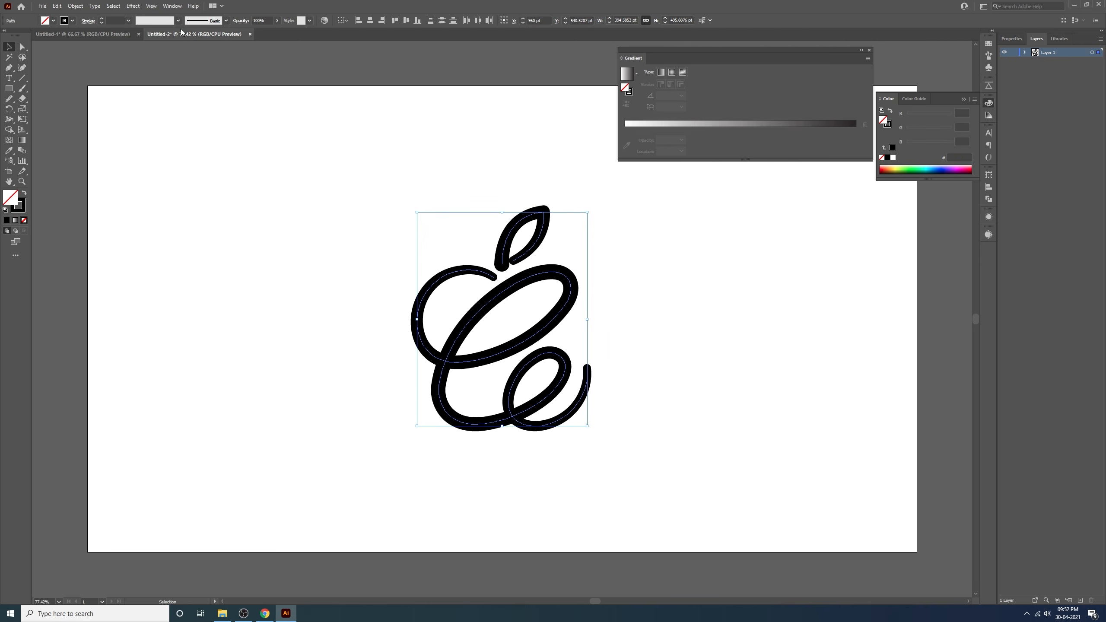
Set the width profile of the logo's strokes to Uniform
left_click(178, 20)
left_click(165, 35)
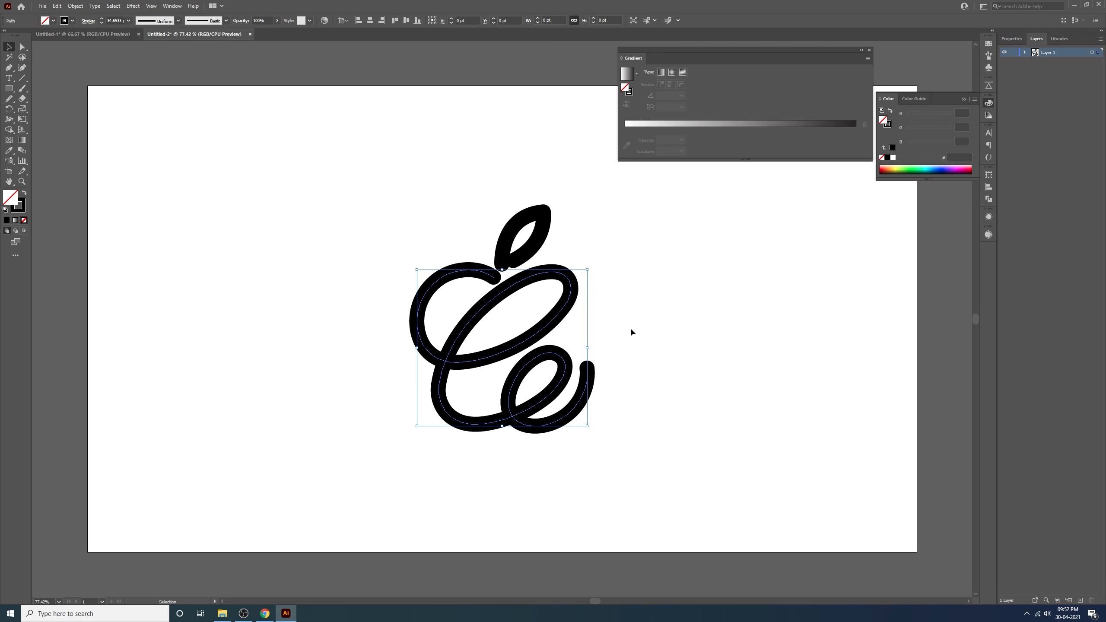
left_click(9, 119)
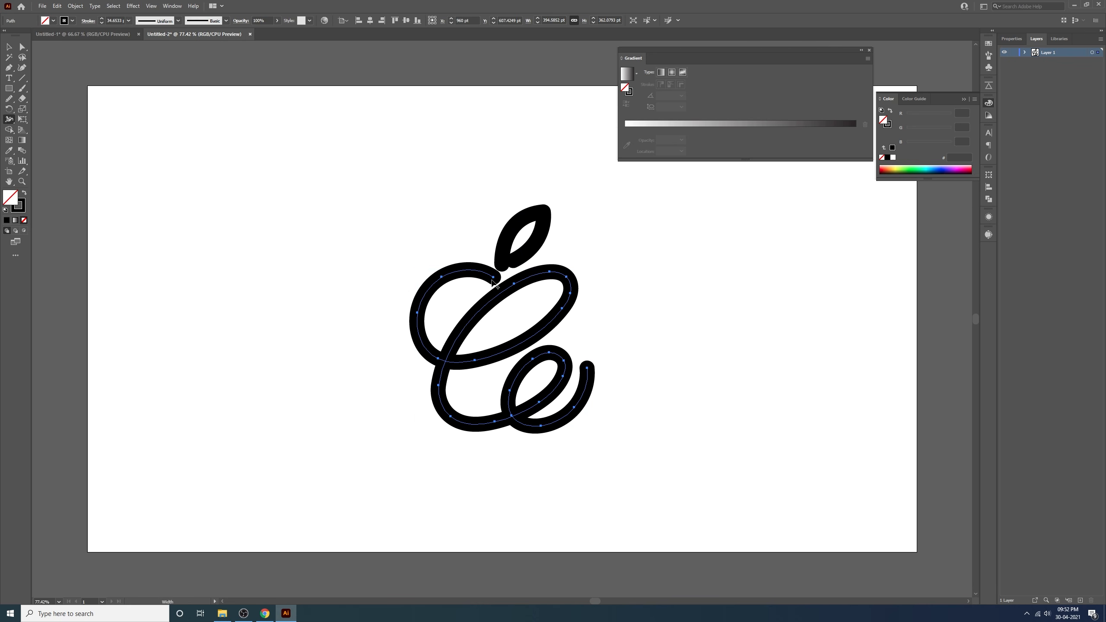
left_click(9, 47)
left_click_drag(456, 223, 652, 408)
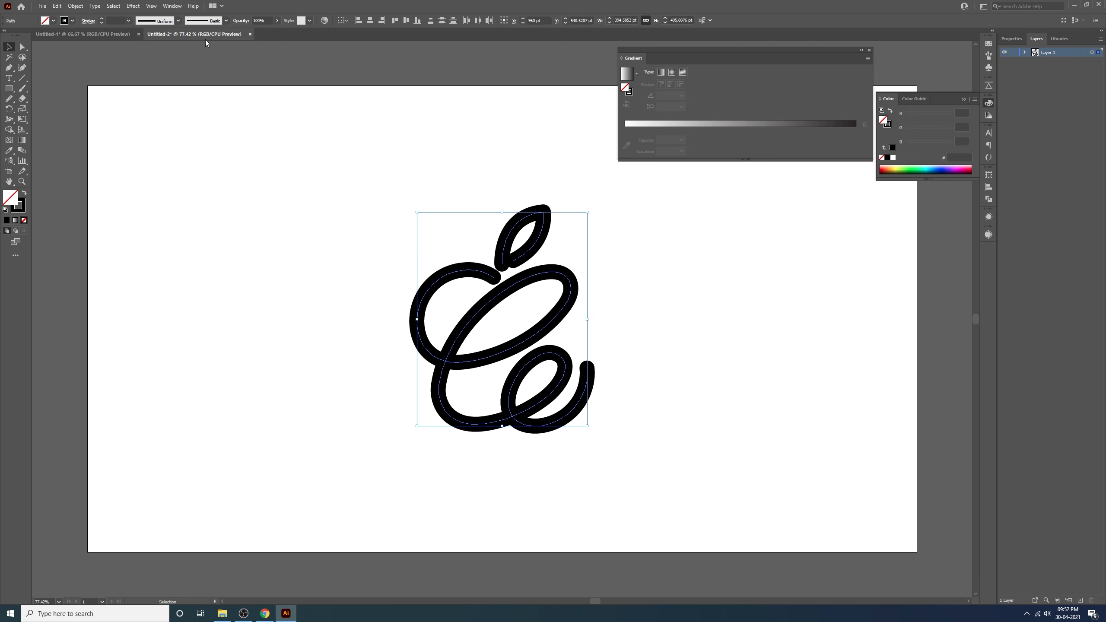
left_click(155, 21)
left_click(213, 29)
left_click(208, 23)
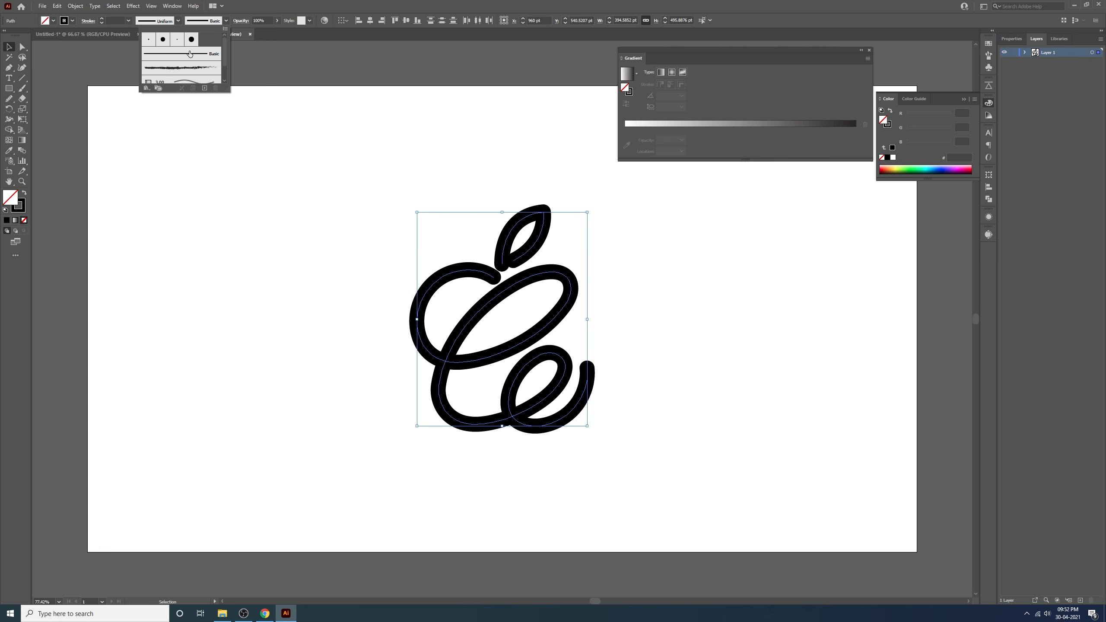
left_click(422, 139)
Set the stroke weight of all logo paths to 1 pt
left_click_drag(336, 156, 505, 322)
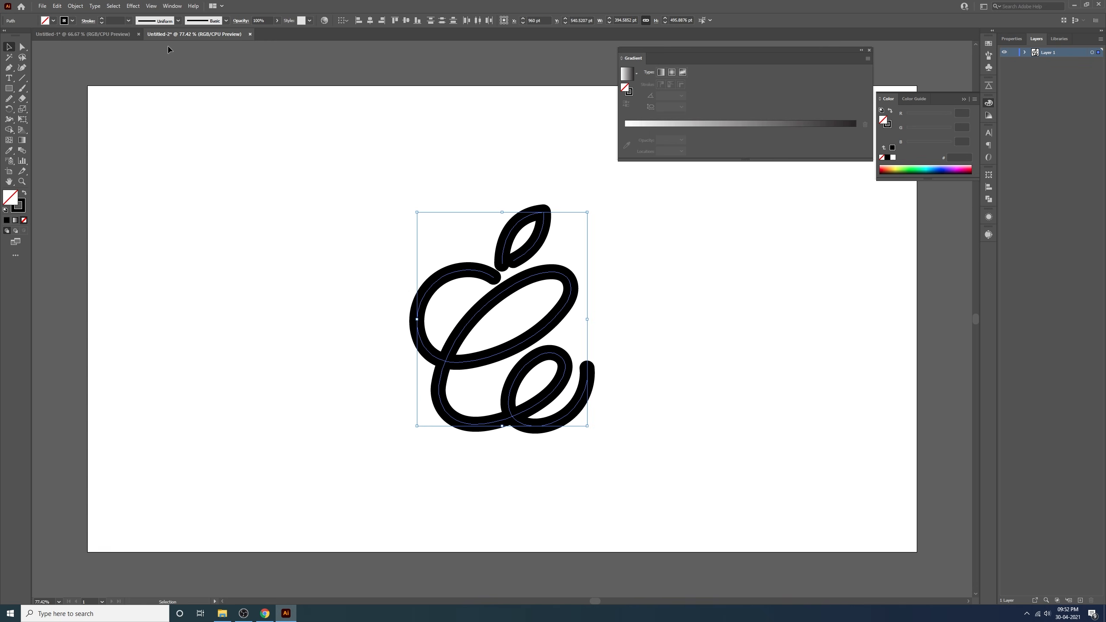
left_click(129, 20)
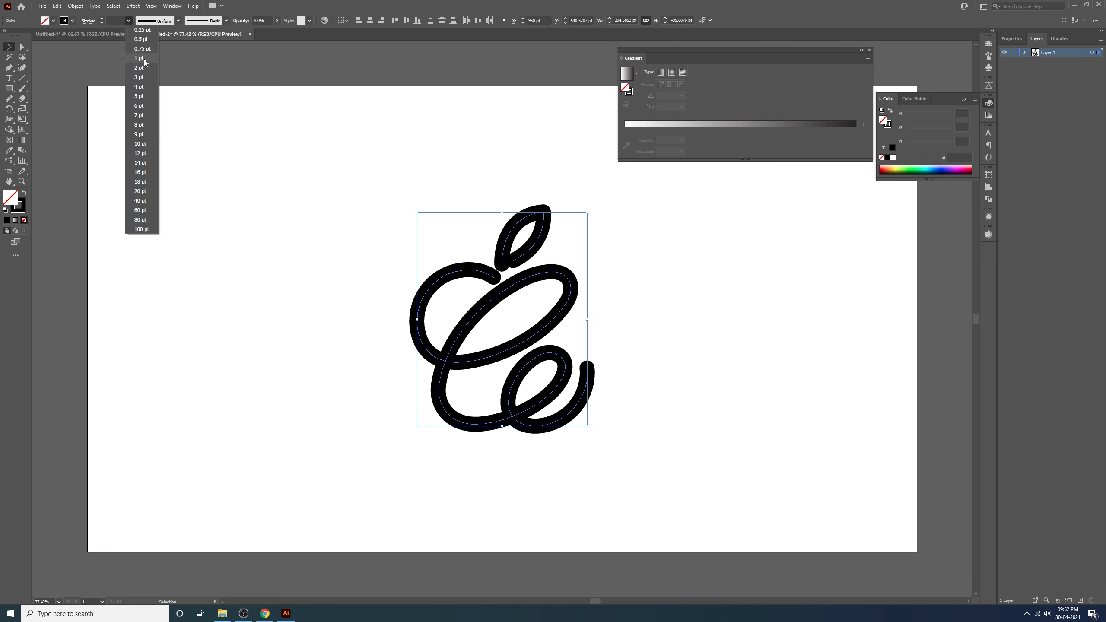
left_click(140, 58)
left_click(269, 181)
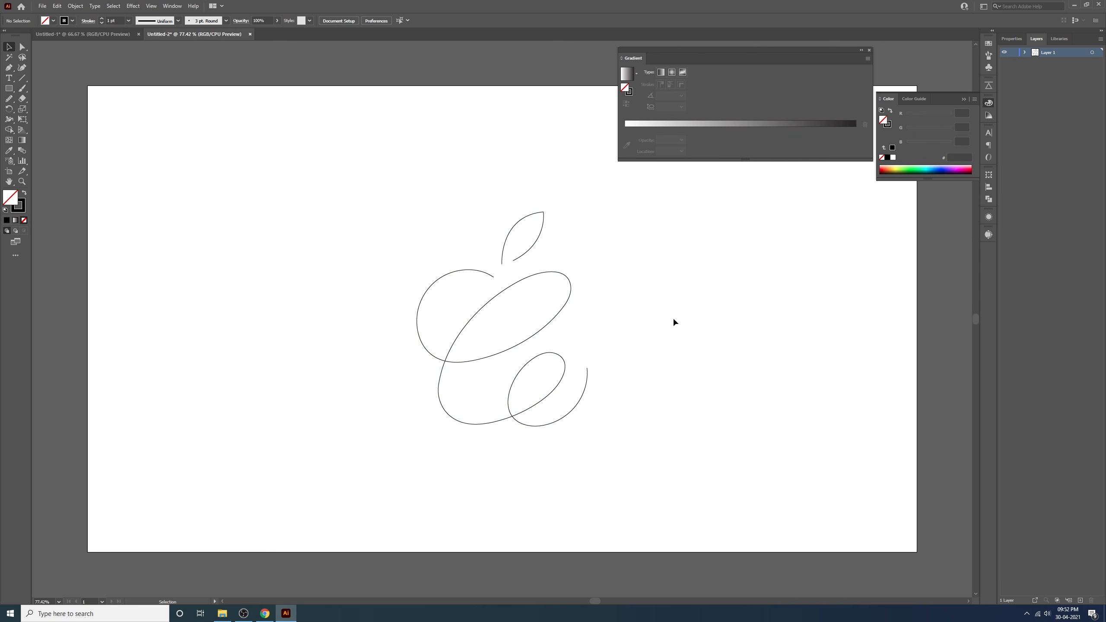
left_click_drag(681, 318, 644, 332)
scroll(652, 324, "down", 1, "alt")
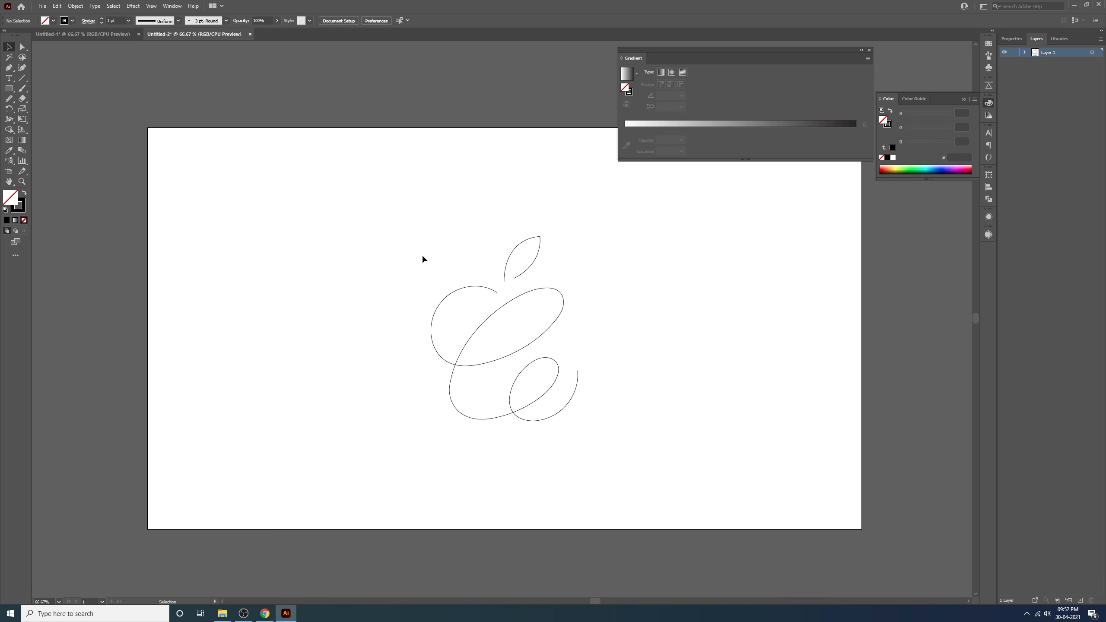
Save the document as Apple Logo 2021 in the APPLE EVENT folder, using the Illustrator 8 file version
left_click(42, 6)
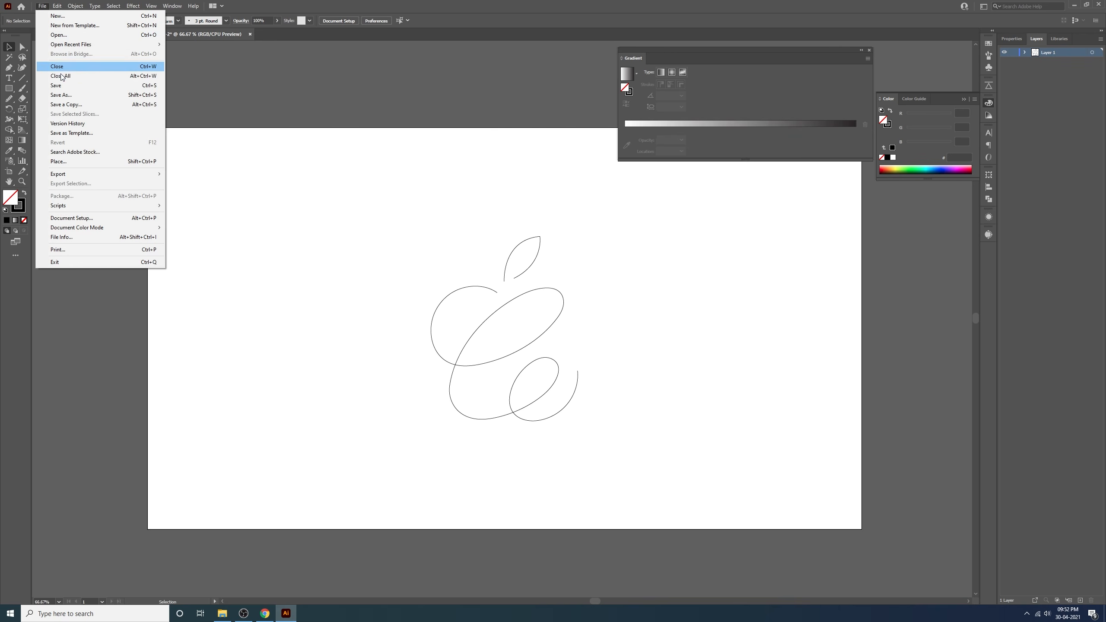
left_click(68, 86)
type("Apple")
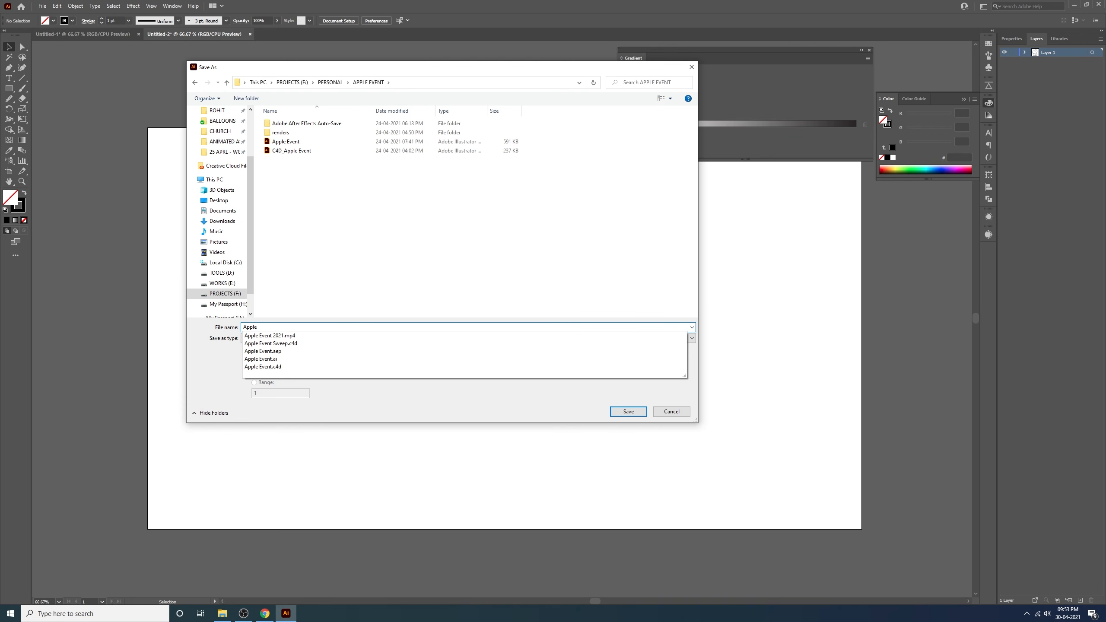
left_click(323, 325)
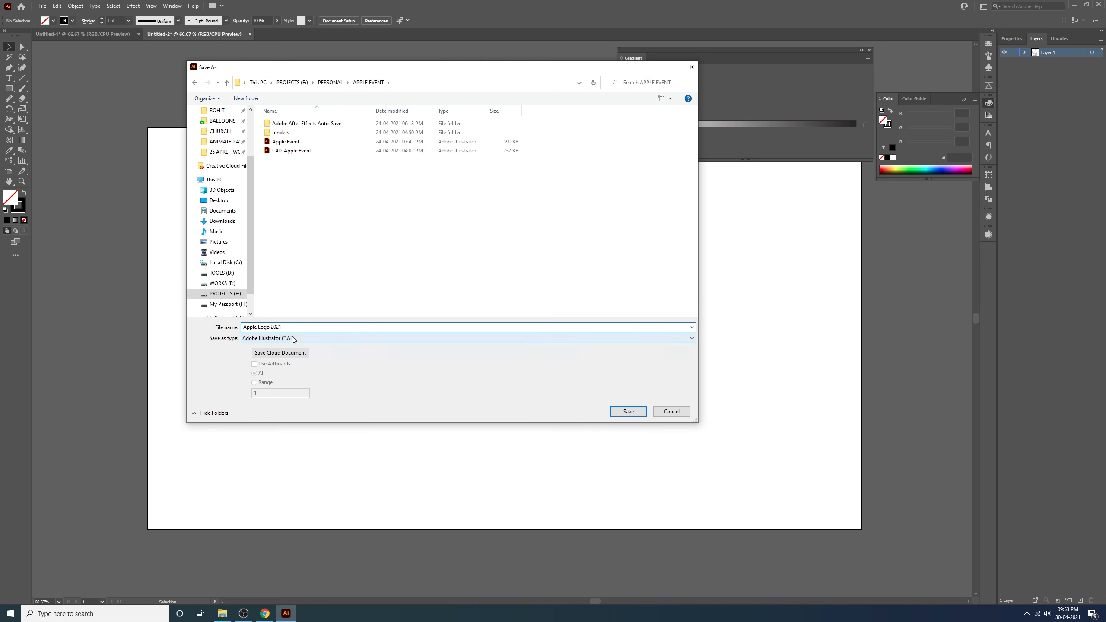
left_click(617, 413)
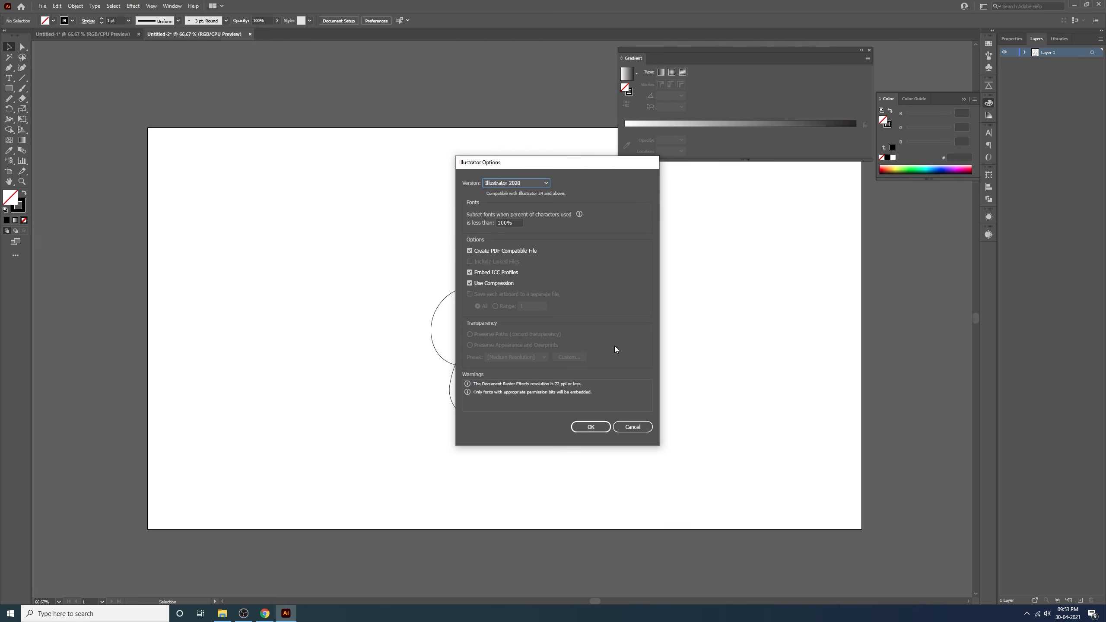
left_click(509, 183)
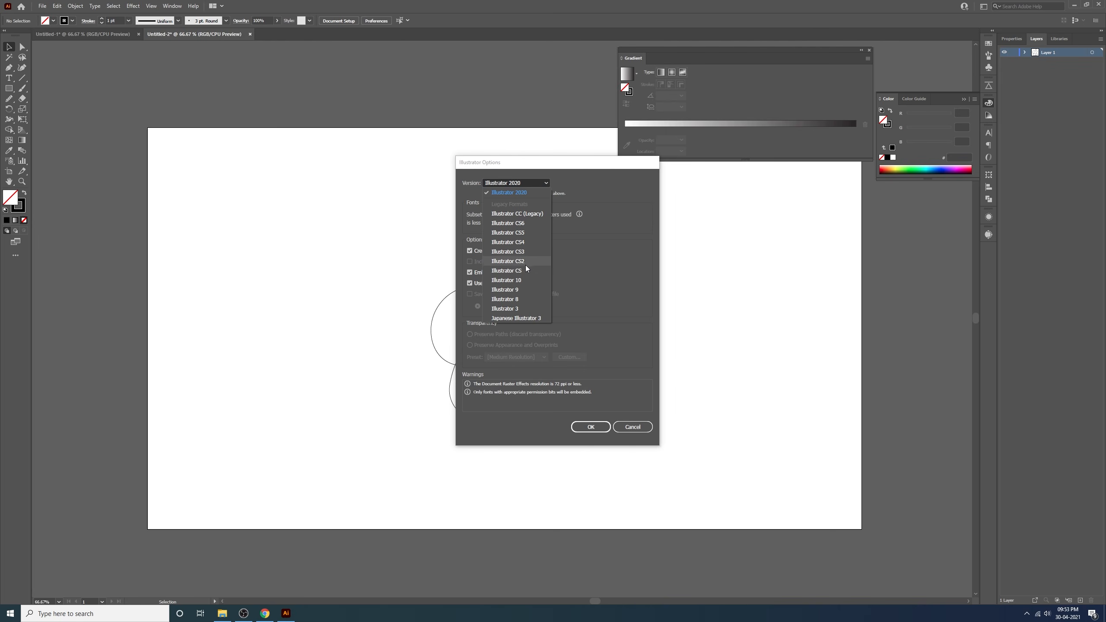
left_click(510, 299)
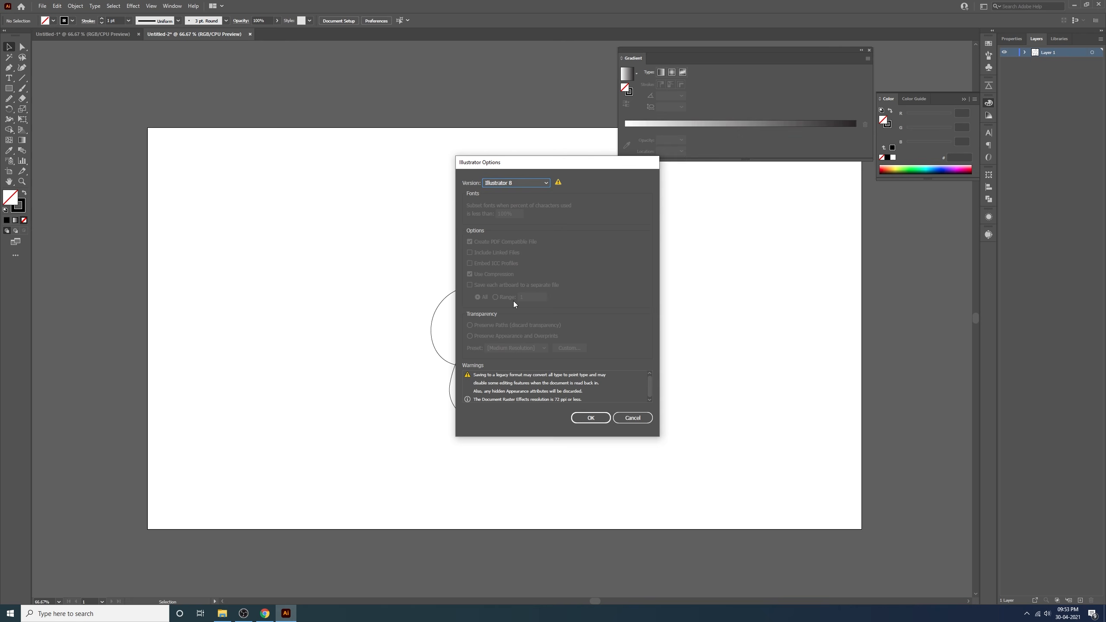
left_click(579, 418)
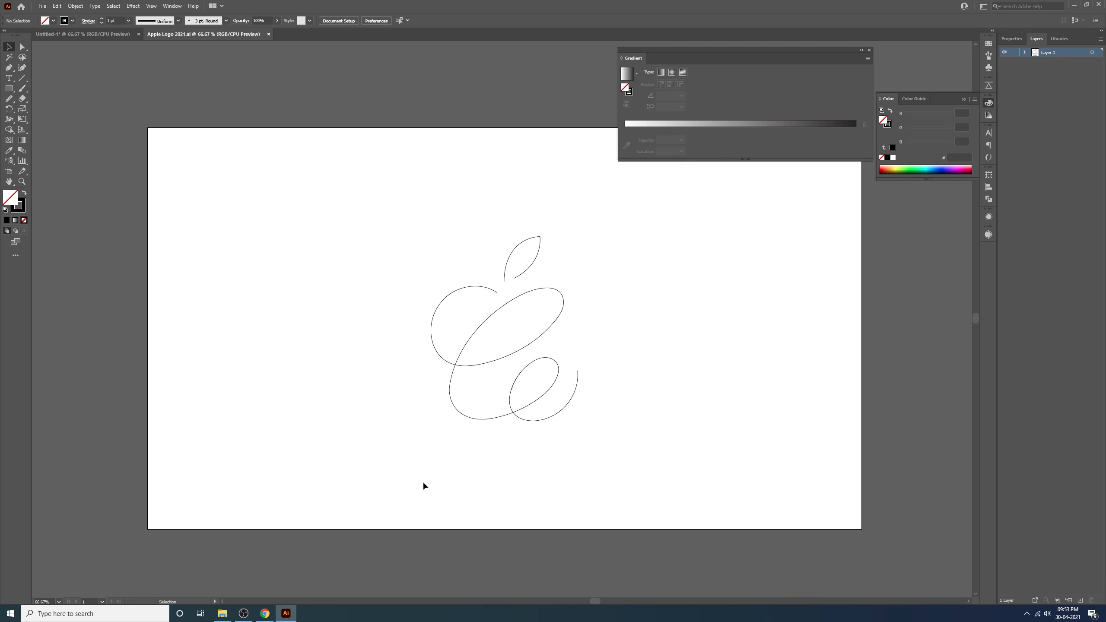
Launch Cinema 4D and import the Apple Logo 2021 Illustrator file from the APPLE EVENT folder at scale 1 cm with connected splines
left_click(10, 614)
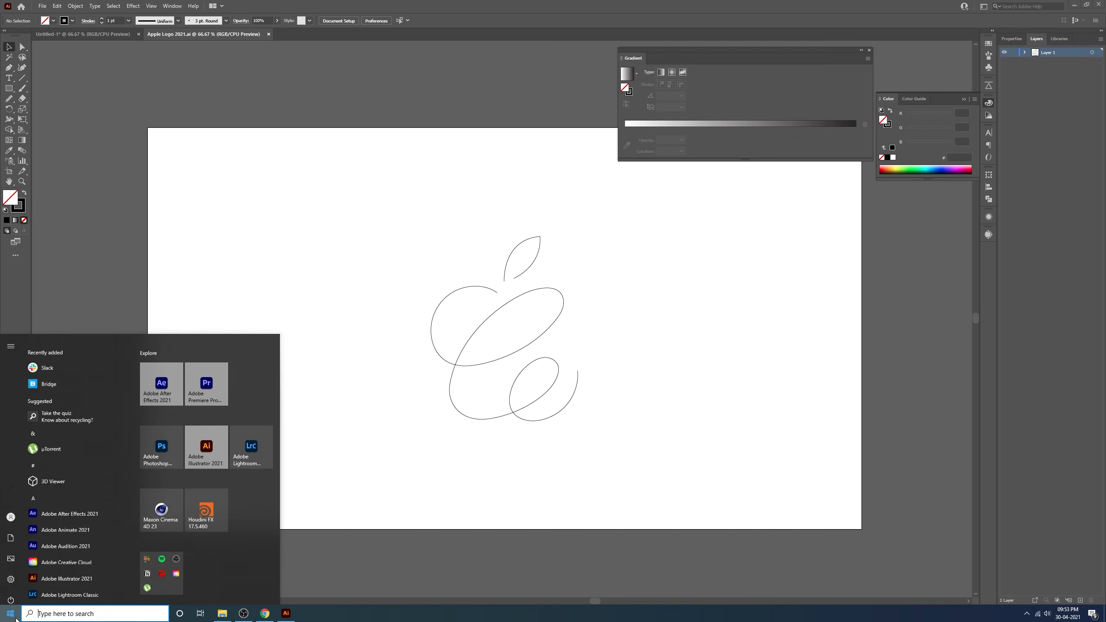
left_click(176, 502)
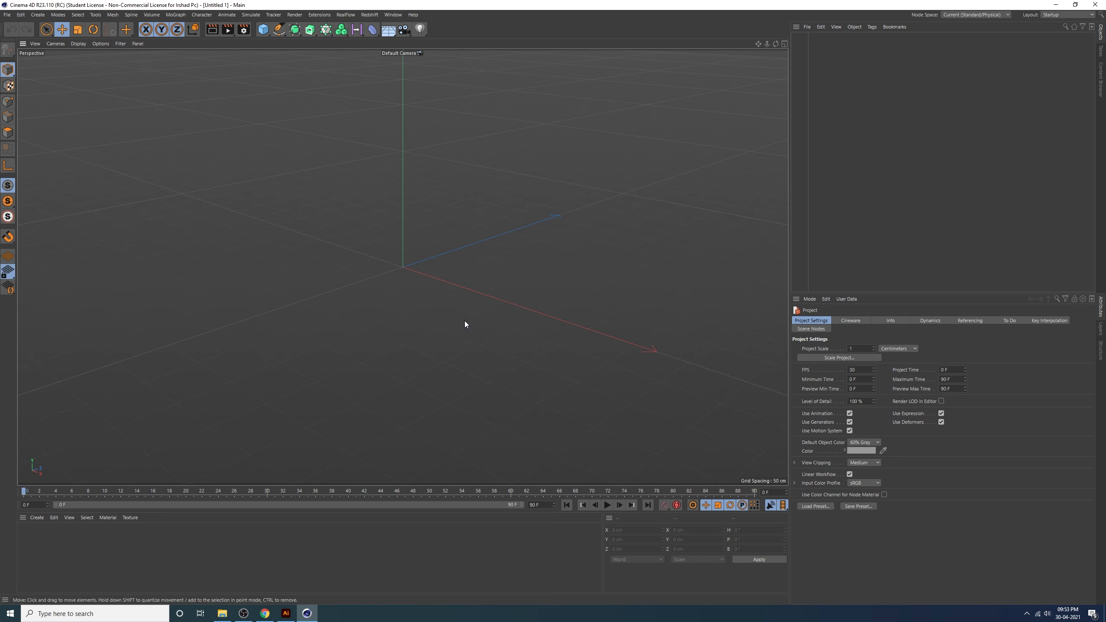
left_click(222, 614)
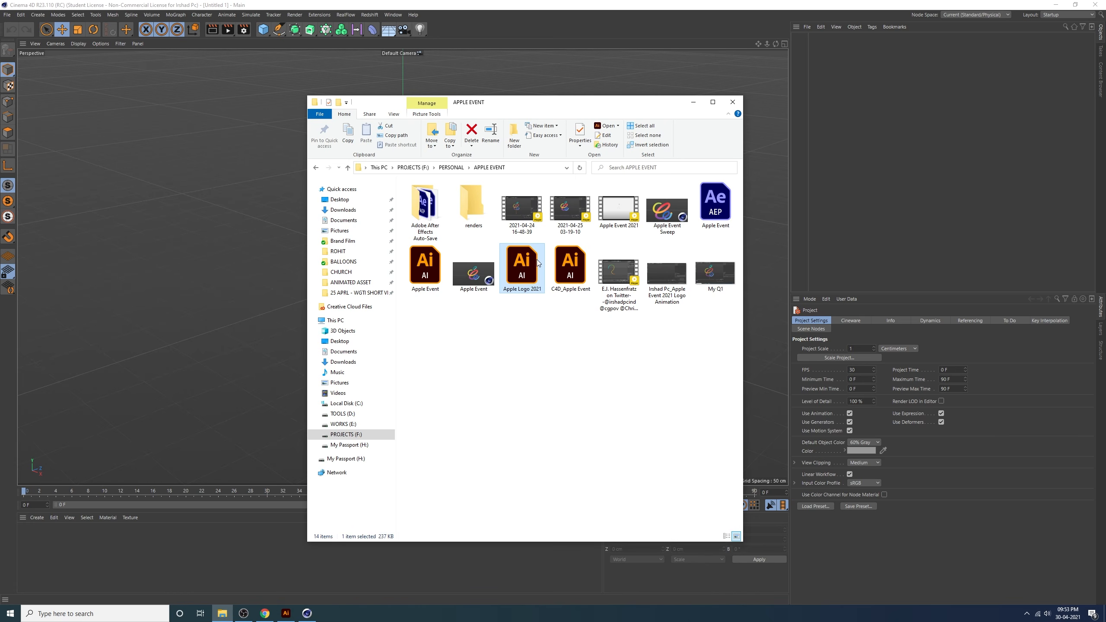
left_click_drag(538, 266, 219, 278)
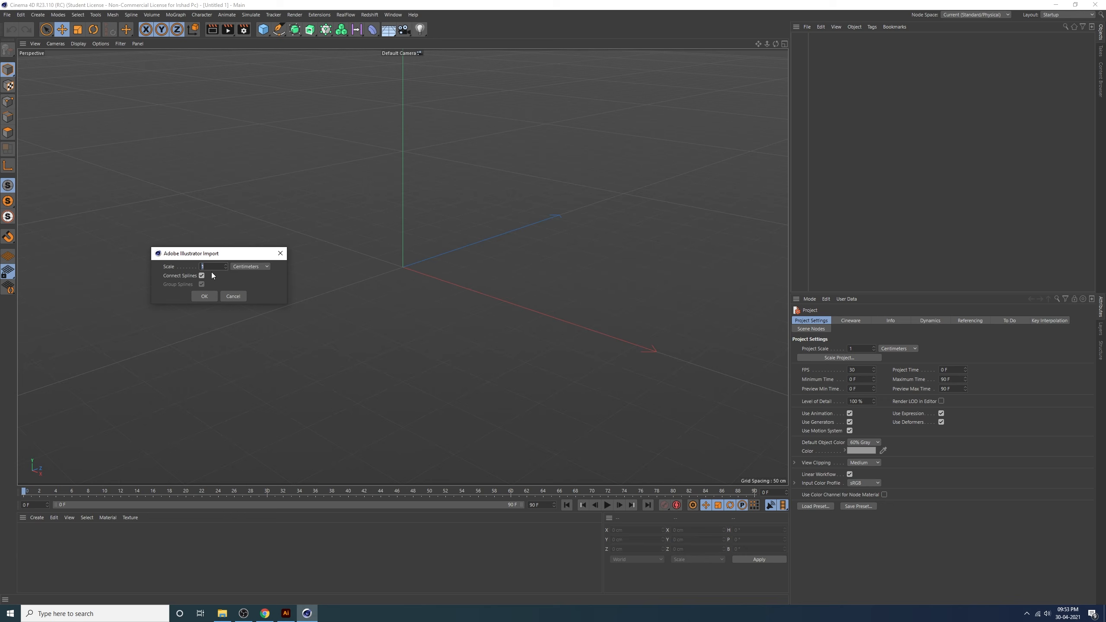
left_click(204, 296)
scroll(474, 250, "down", 10)
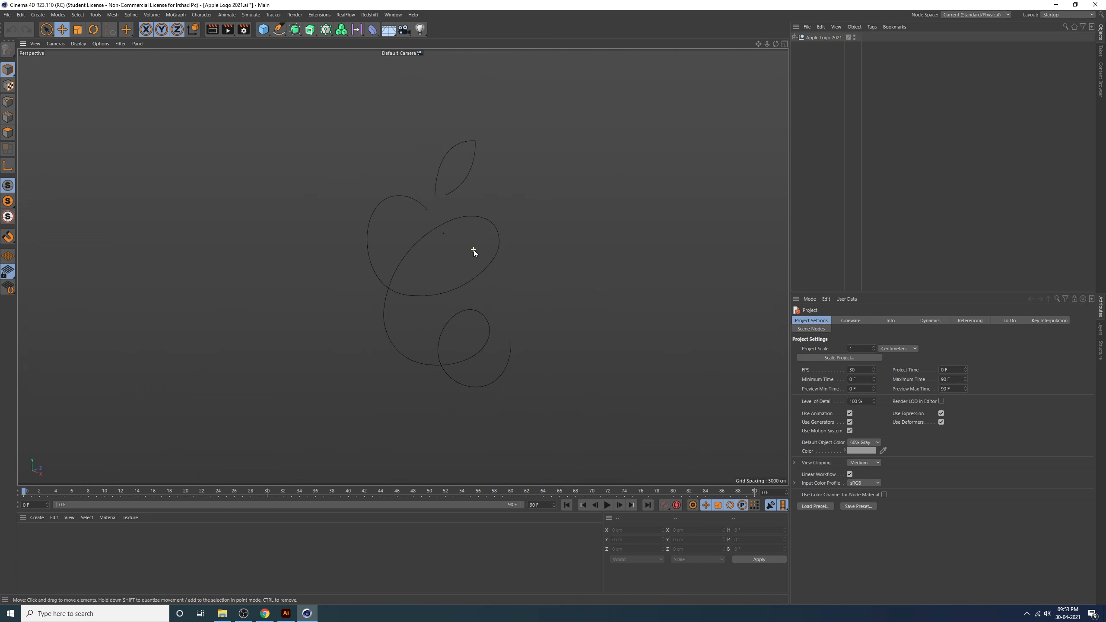
Add a cube as a size reference and move it along the X axis beside the imported logo
scroll(474, 252, "down", 8)
left_click_drag(478, 239, 514, 286, "alt")
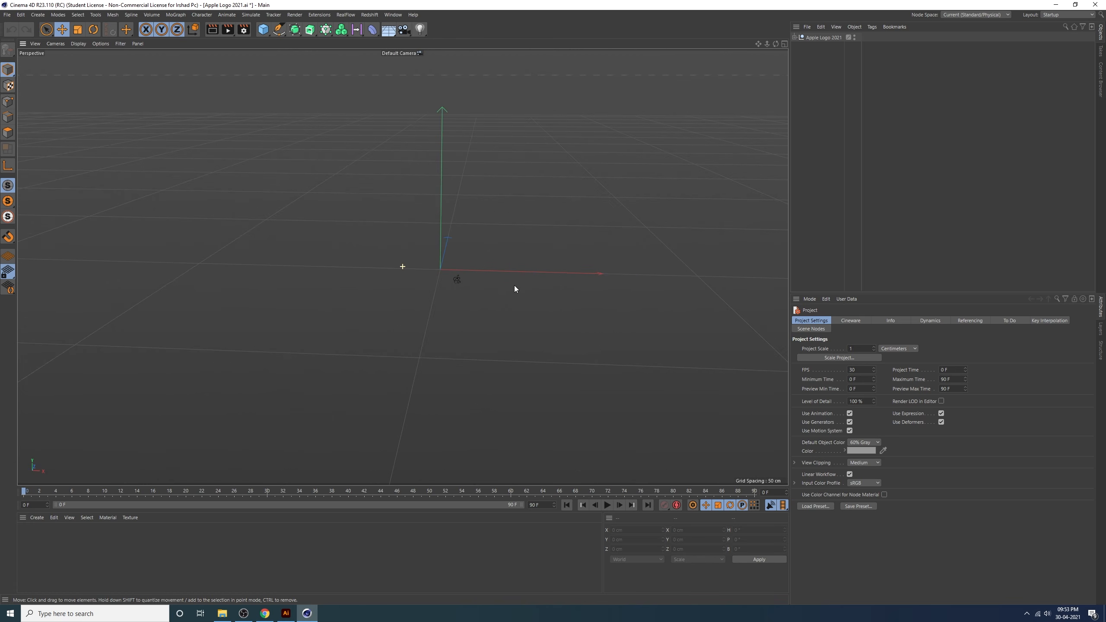
left_click(263, 29)
left_click_drag(531, 282, 453, 288)
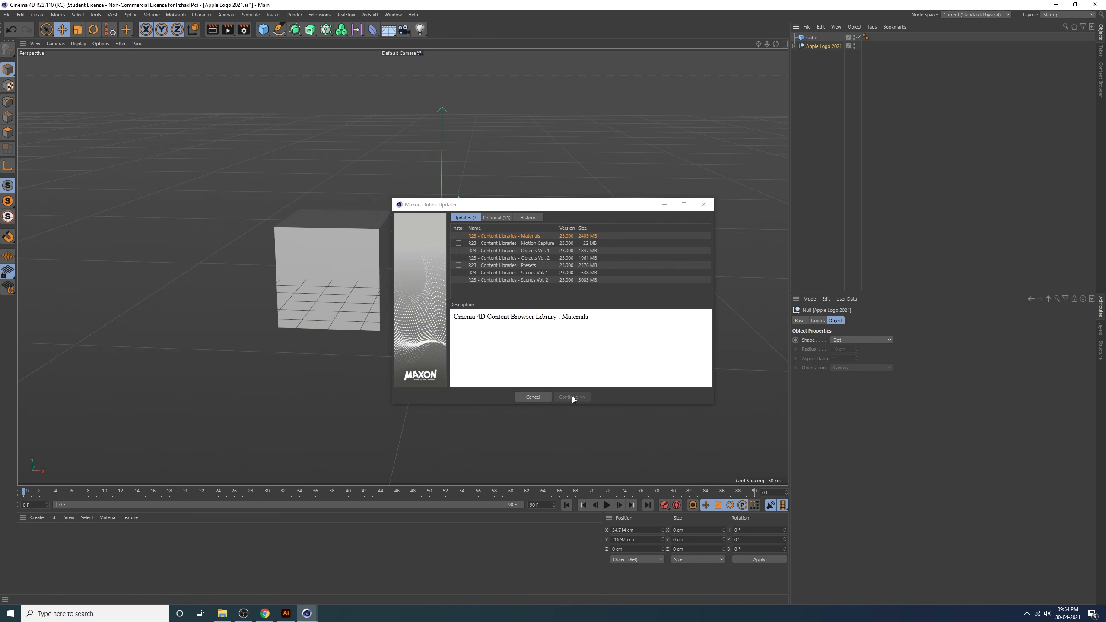
Dismiss the online updater and scale the Apple Logo 2021 null up uniformly until the logo roughly matches the cube's size
left_click(538, 397)
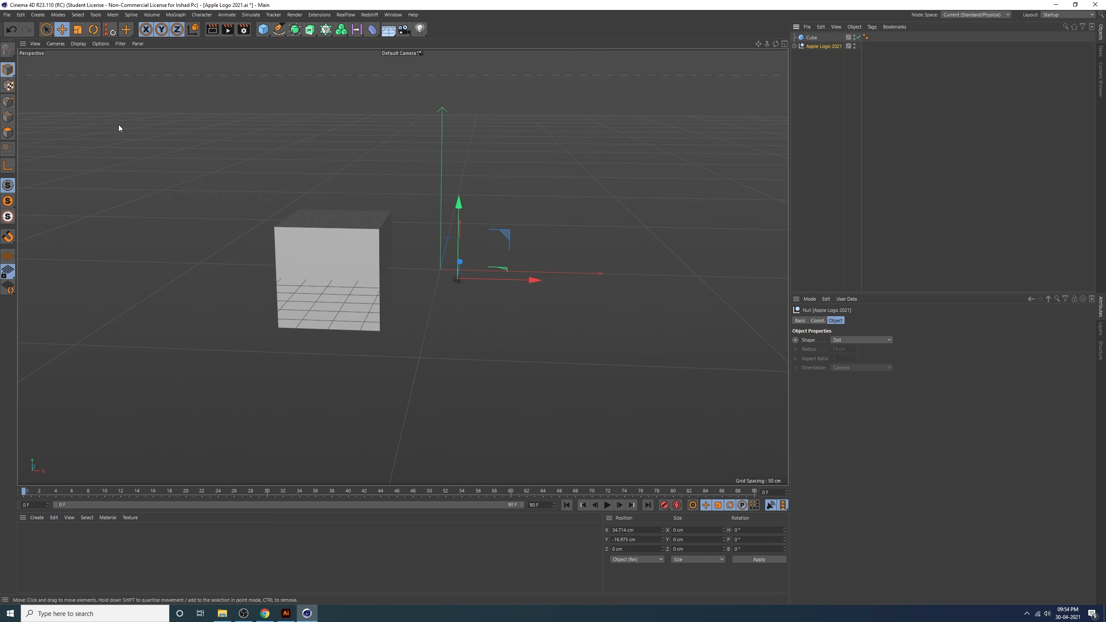
left_click(78, 29)
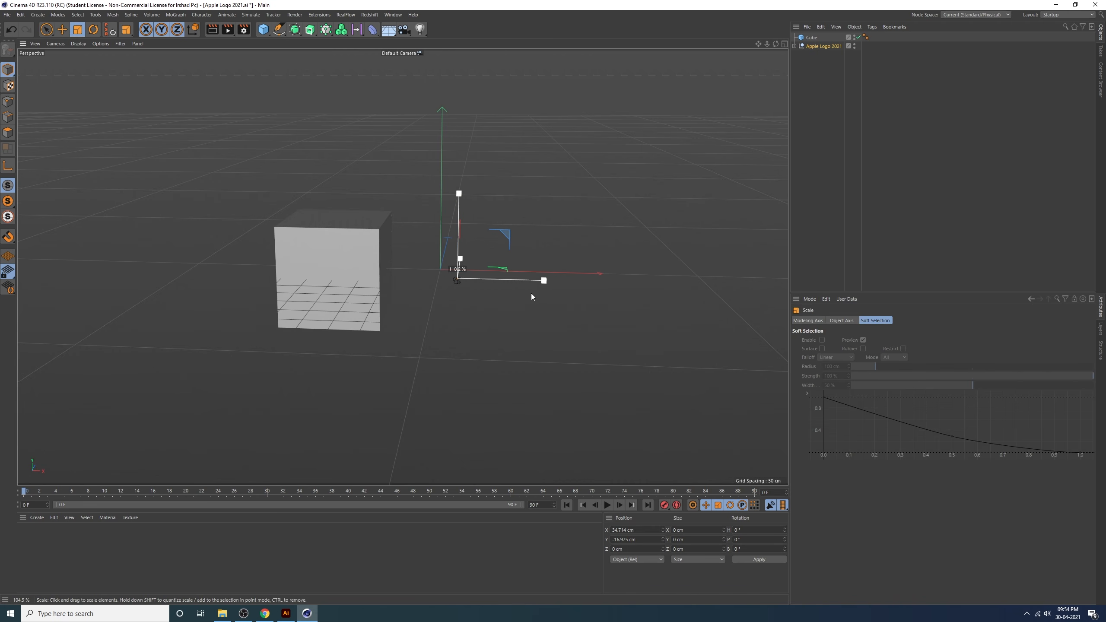
left_click_drag(531, 296, 433, 298)
Move the logo in the Front view to about X 8.7 cm, Y 178.4 cm so its base rests on the ground line
left_click(62, 29)
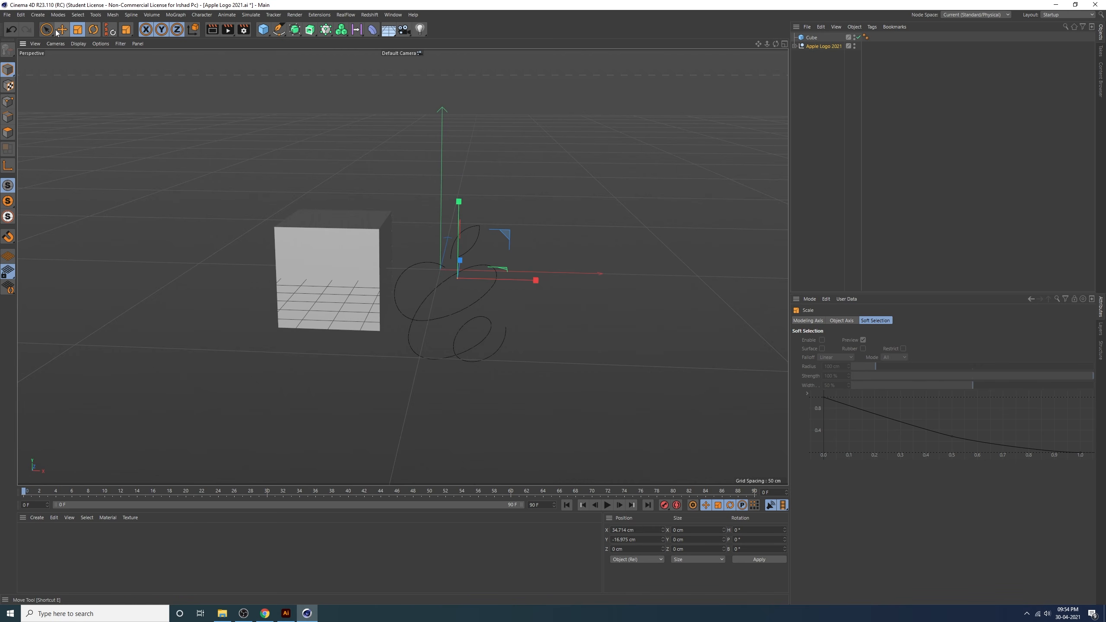
middle_click(474, 209)
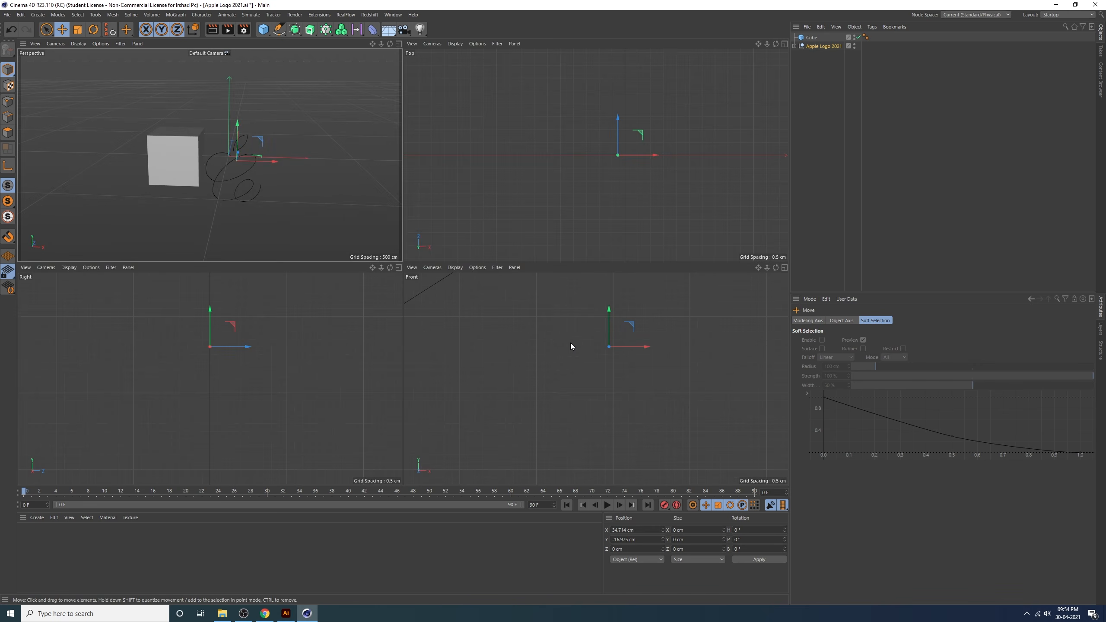
middle_click(462, 325)
scroll(457, 268, "down", 10)
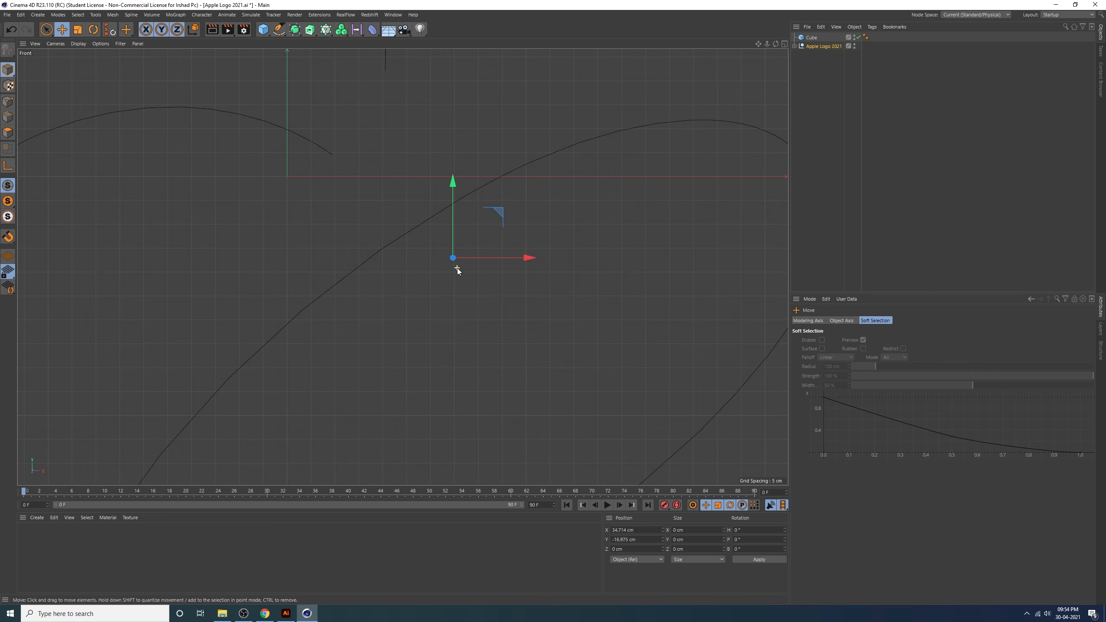
scroll(462, 273, "down", 3)
scroll(463, 277, "up", 5)
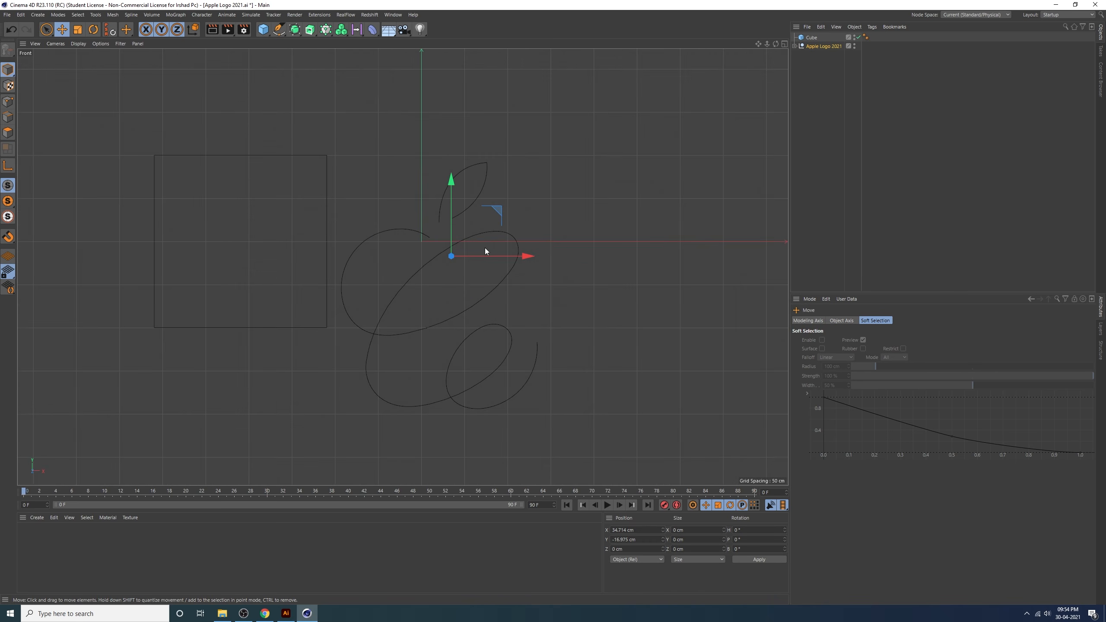
left_click_drag(502, 214, 480, 46)
scroll(504, 344, "down", 4)
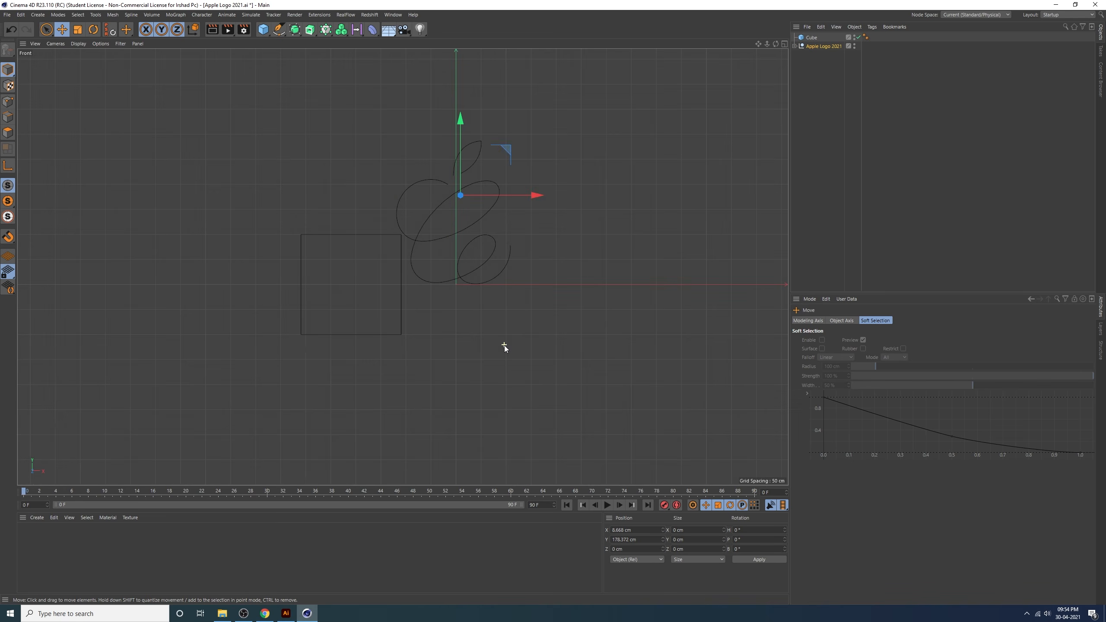
Return to the Perspective view and delete the reference cube
middle_click(515, 313)
middle_click(269, 203)
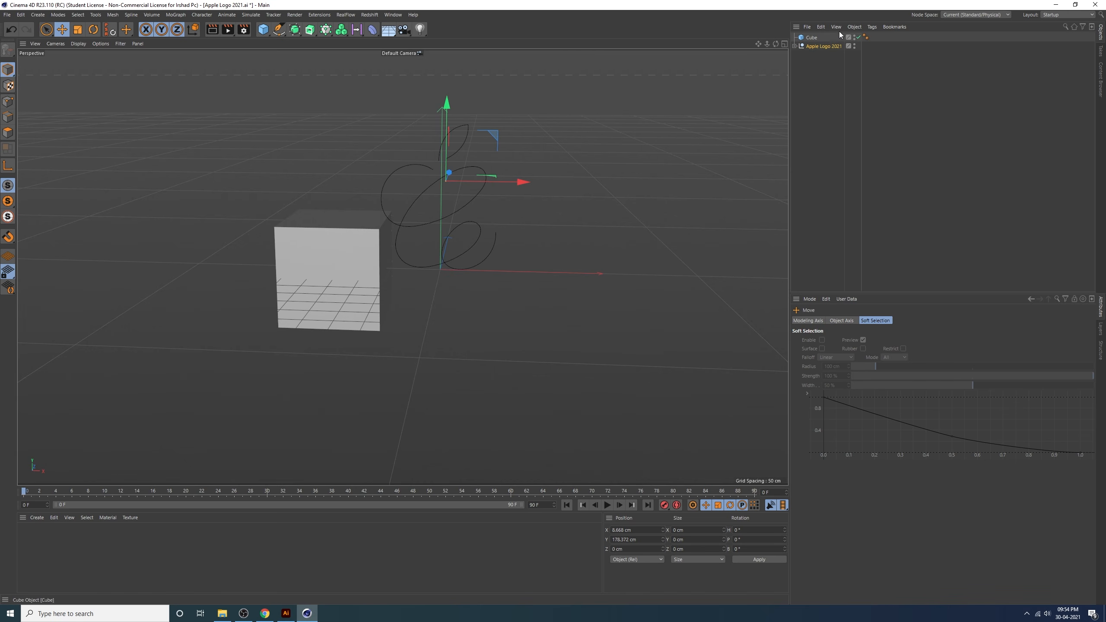
left_click(813, 38)
key("Delete")
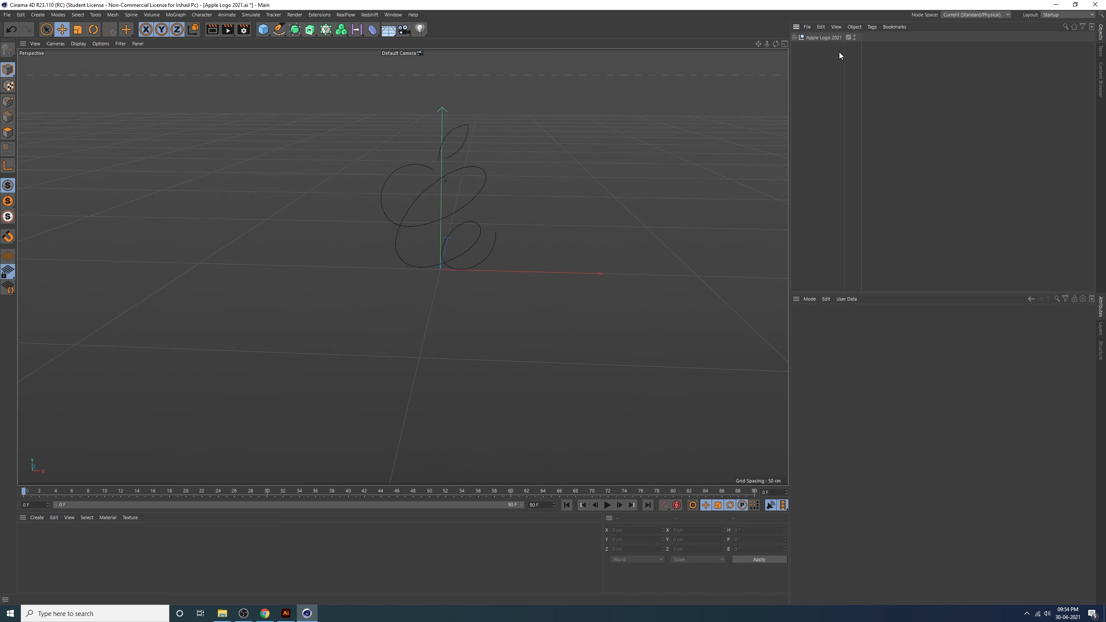
Take Path 1 and Path 2 out of the Apple Logo 2021 null and delete the empty null
left_click(827, 38)
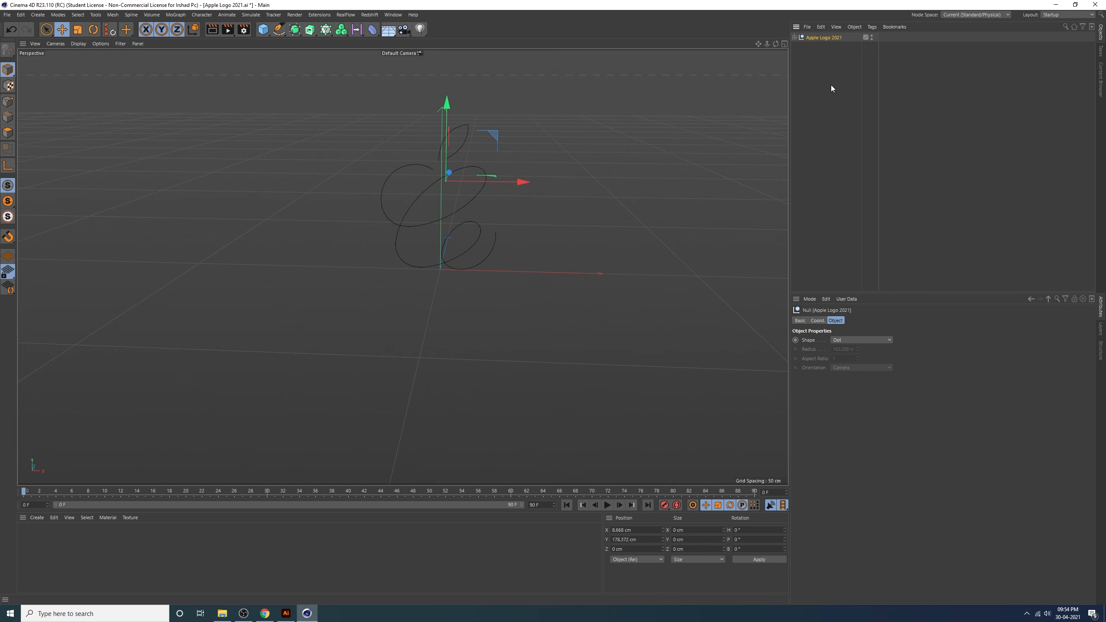
left_click(795, 38)
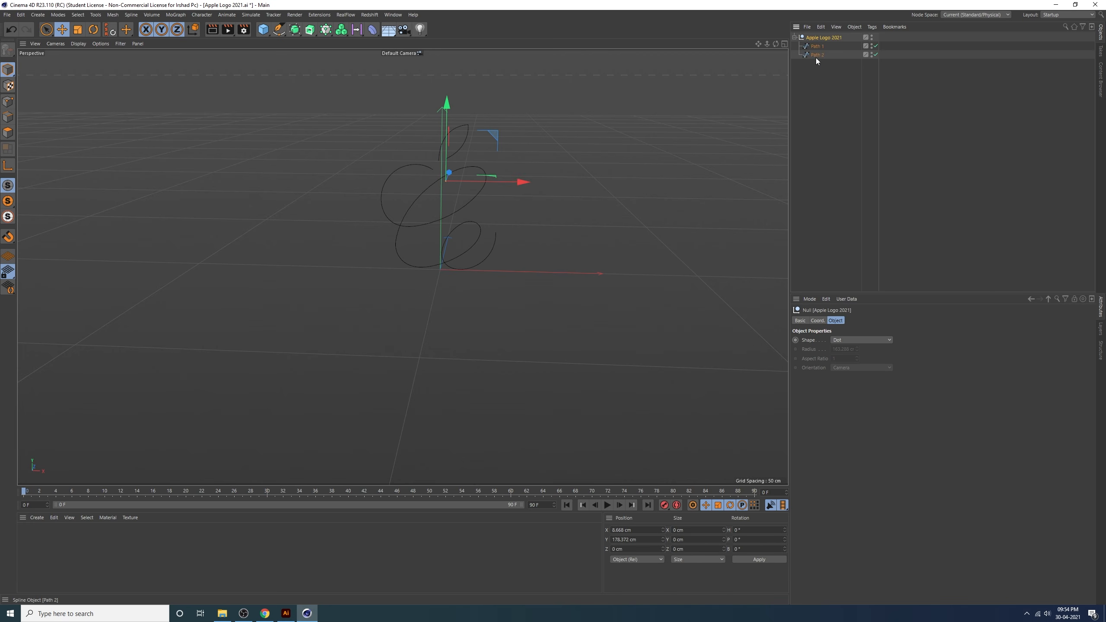
left_click(816, 74)
left_click(813, 48)
left_click(816, 56, "shift")
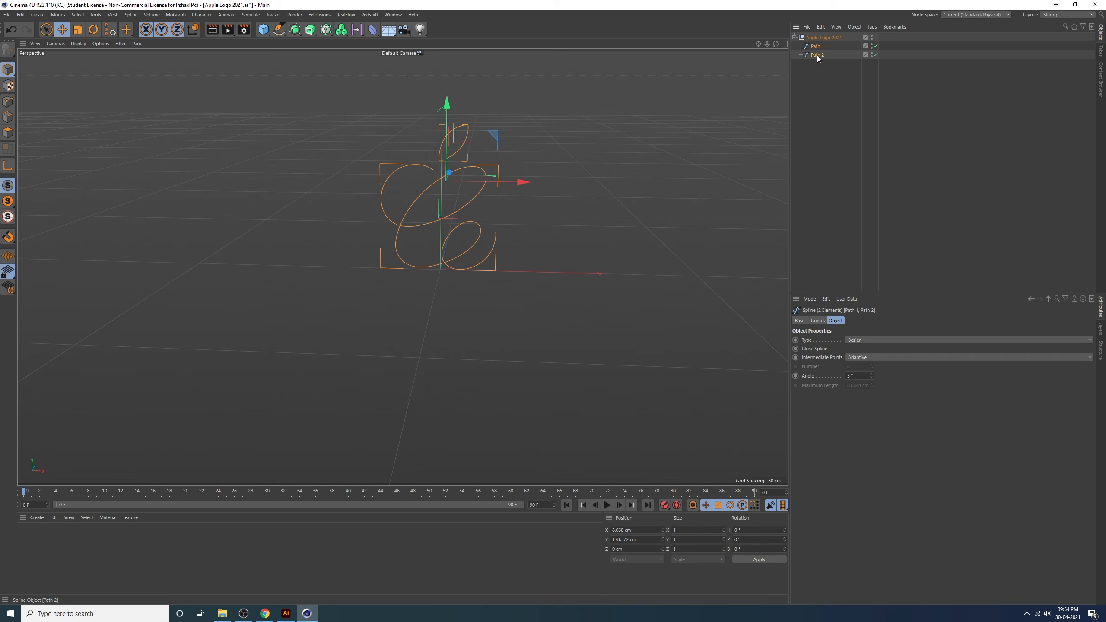
left_click_drag(817, 56, 809, 116)
left_click(814, 76)
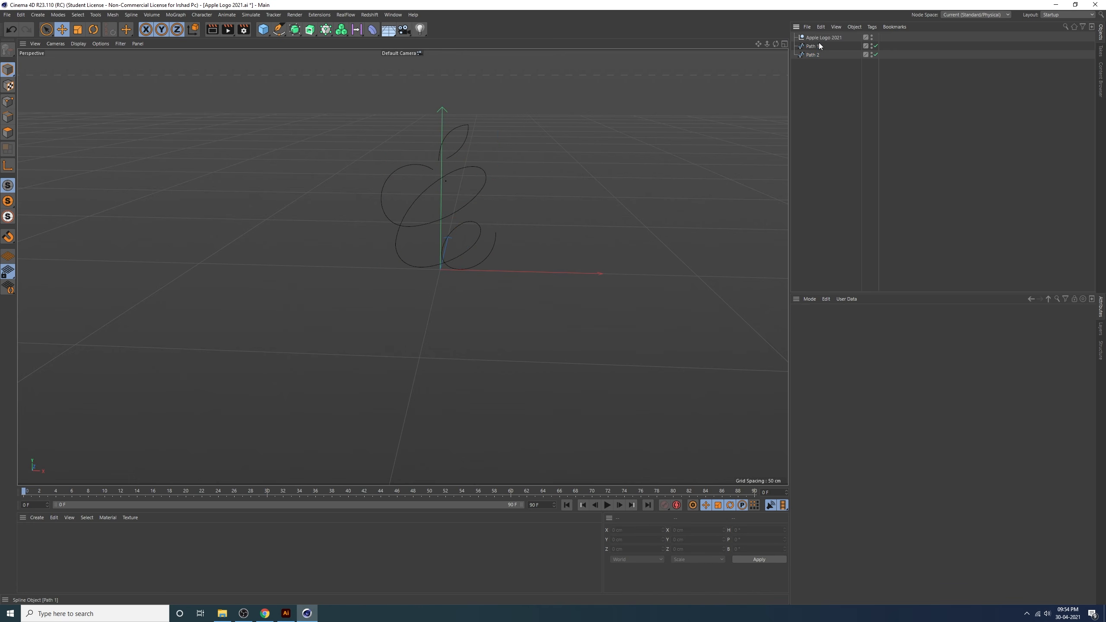
left_click(821, 38)
key("Delete")
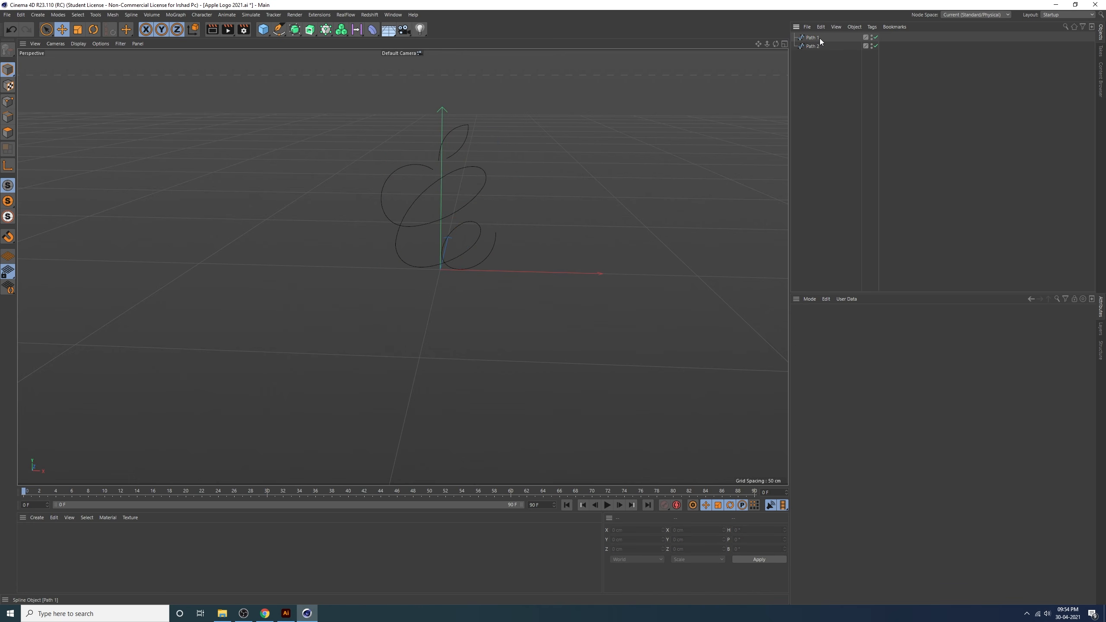
left_click(818, 39)
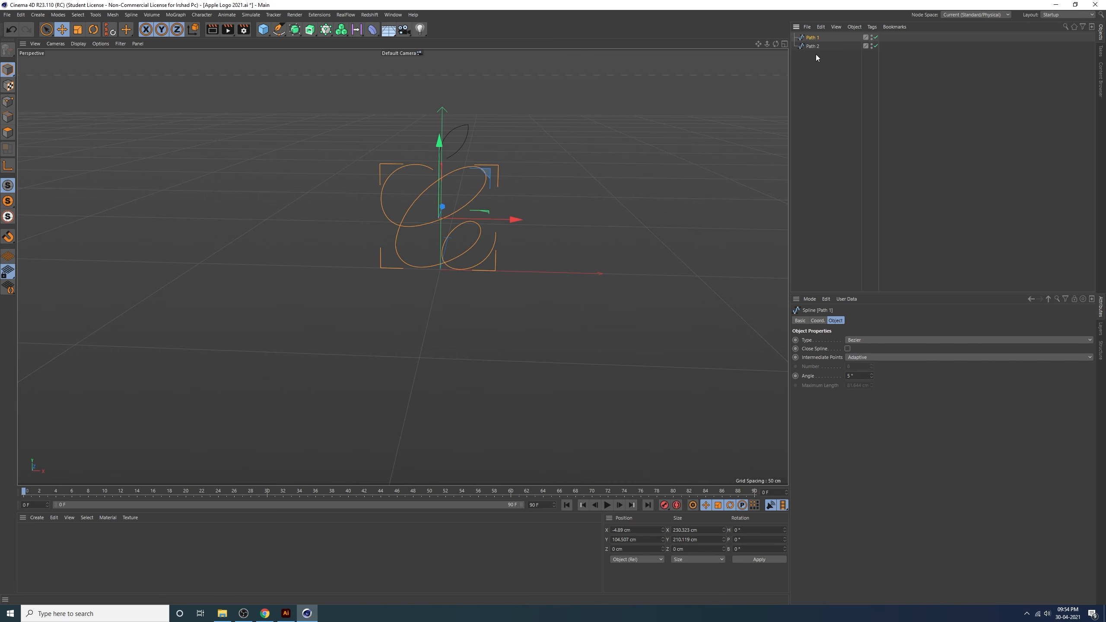
left_click(813, 47)
left_click(689, 170)
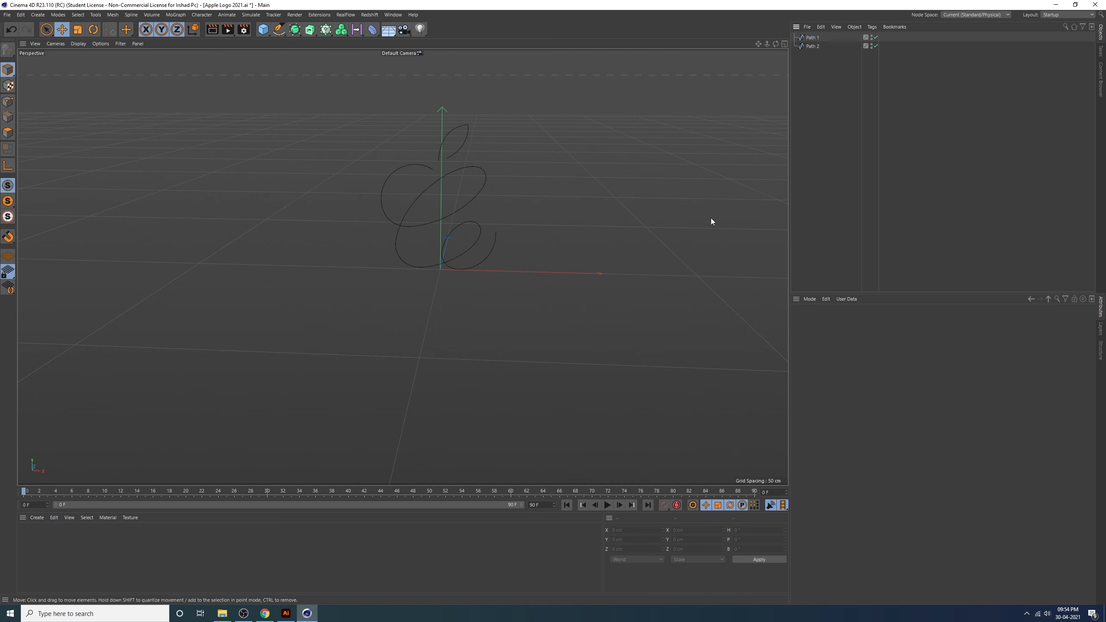
Hide the World Axis in the Perspective viewport
mouse_move(402, 266)
left_mouse_down("alt")
mouse_move(463, 272)
mouse_move(494, 305)
mouse_move(388, 306)
mouse_move(425, 283)
left_mouse_up("alt")
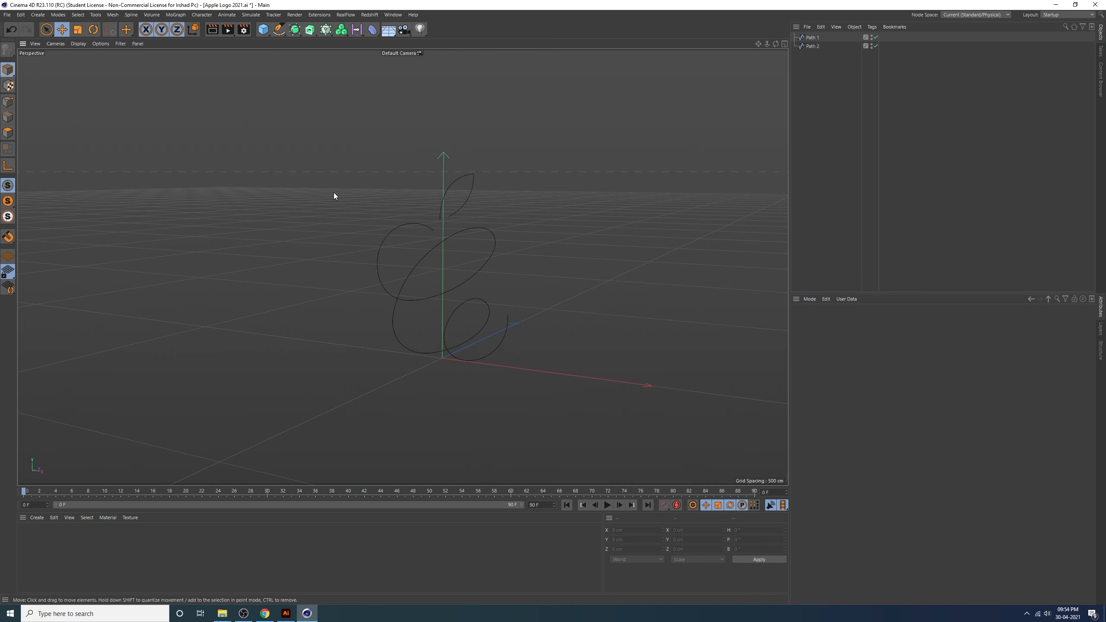
left_click(121, 44)
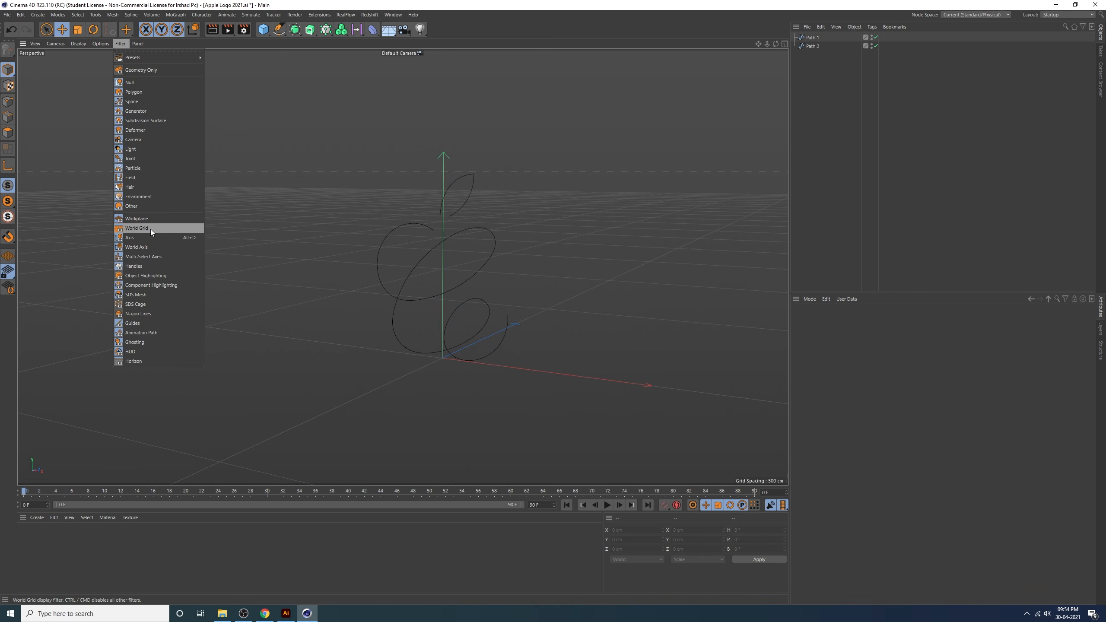
left_click(142, 248)
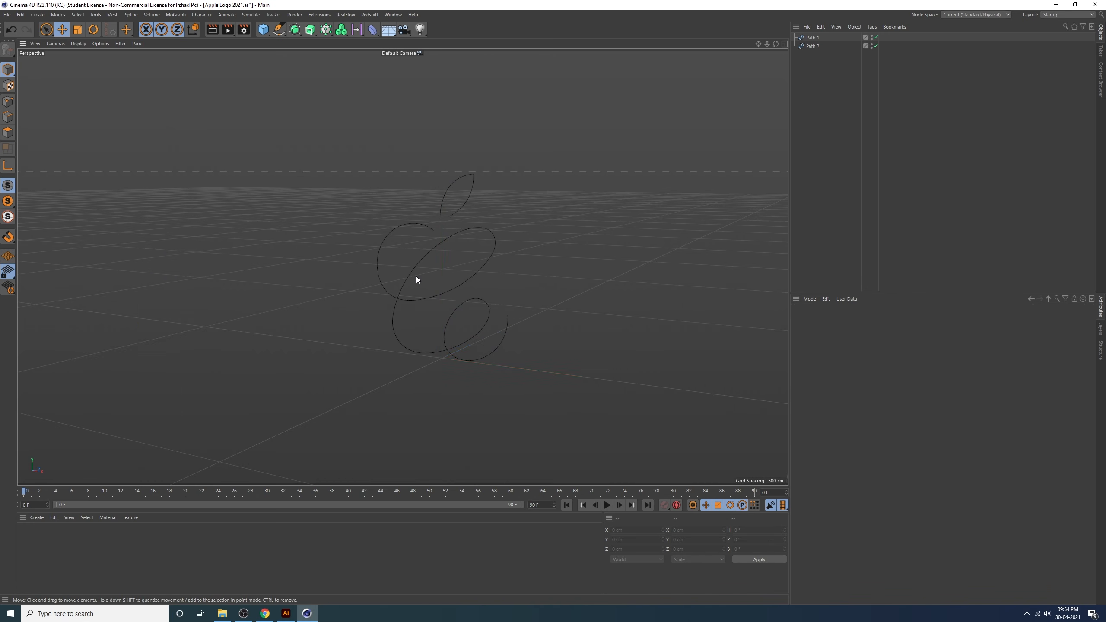
left_click_drag(416, 280, 458, 276, "alt")
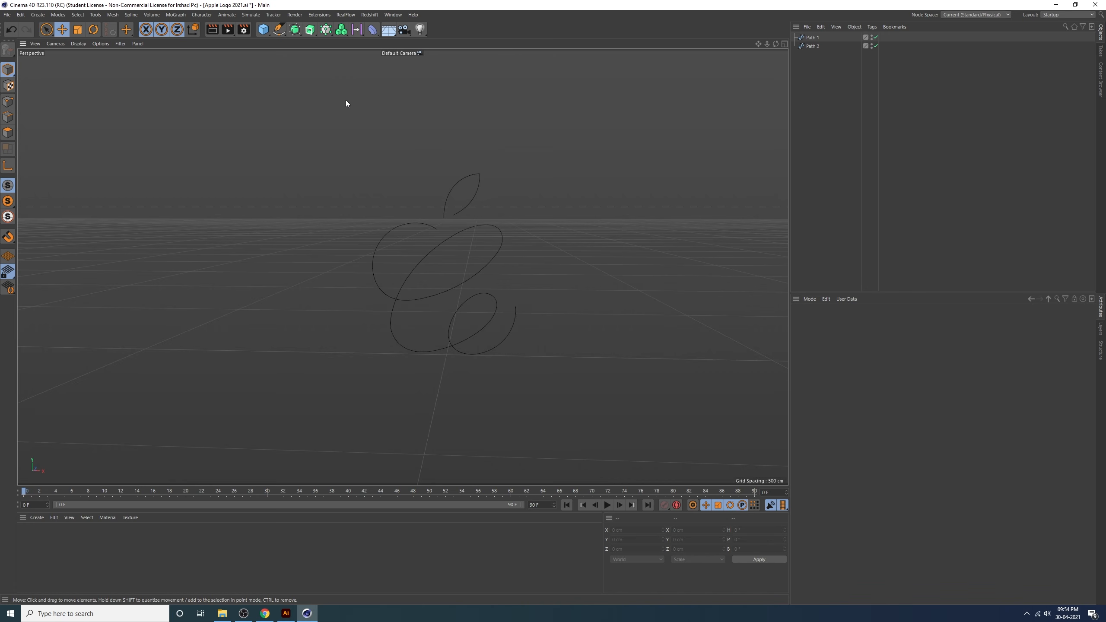
Add a cylinder at the scene origin and shrink its radius to about 10.8 cm
left_click(261, 34)
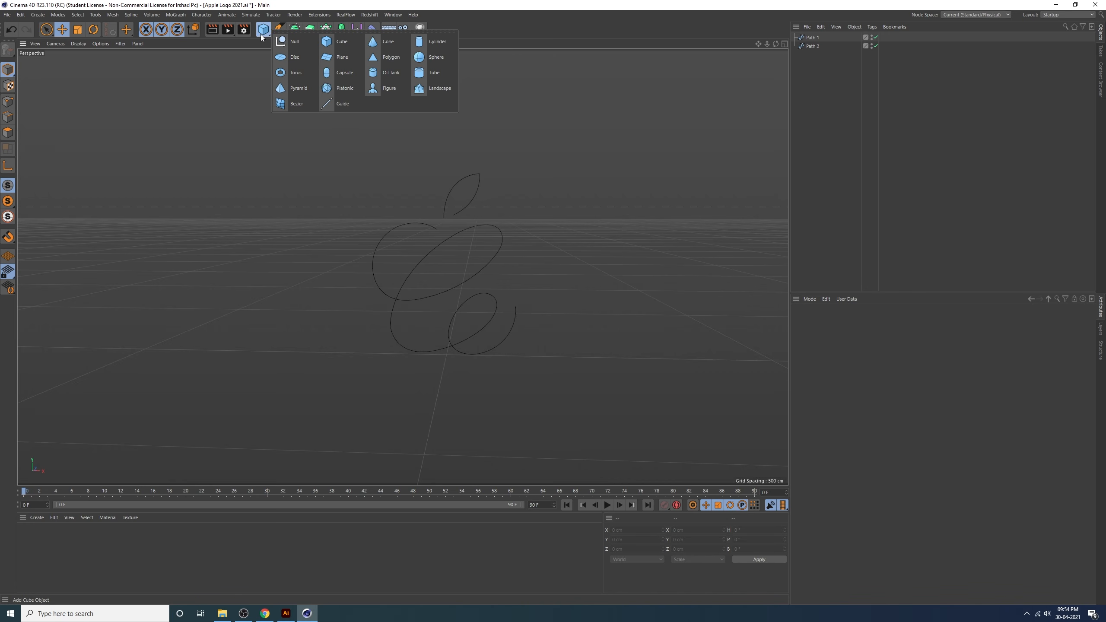
left_click(437, 46)
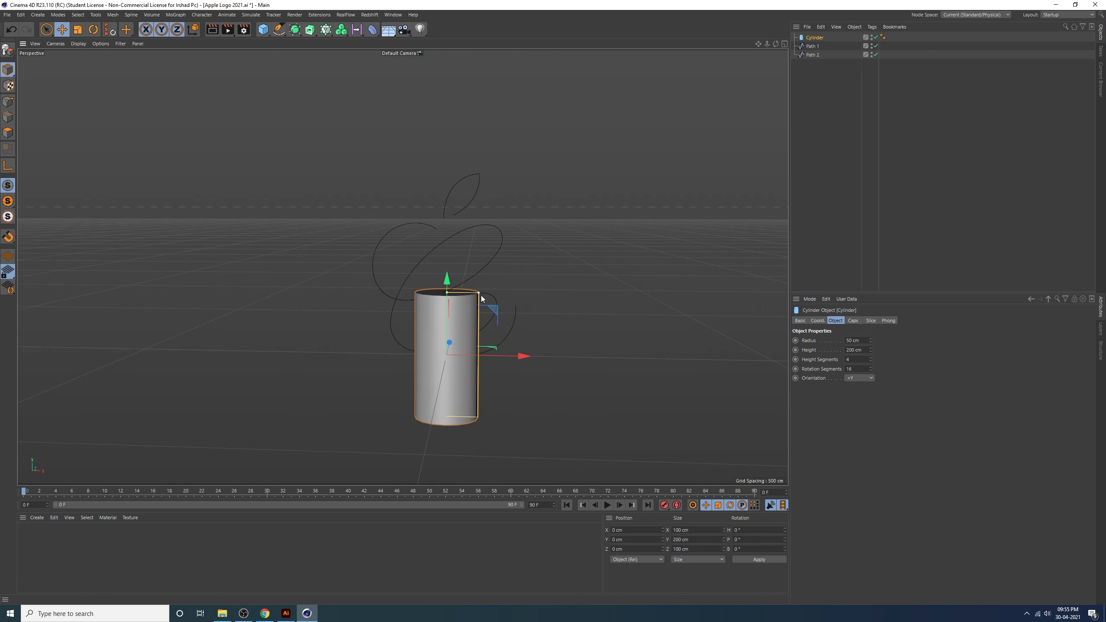
left_click_drag(481, 294, 454, 300)
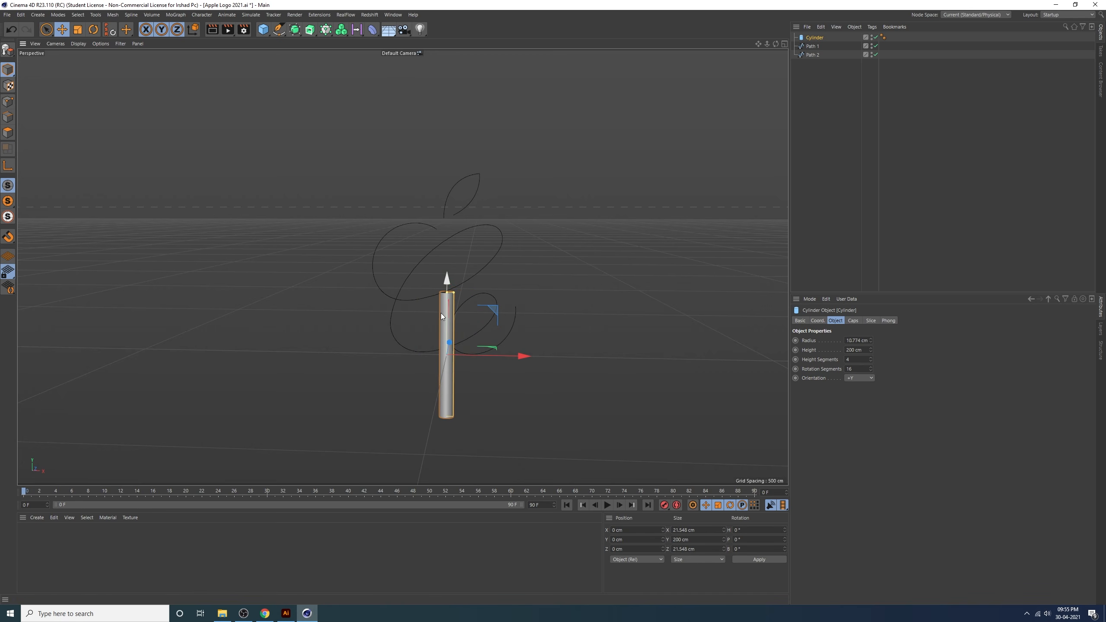
Set the viewport display to Gouraud Shading (Lines) to show the cylinder's segments
left_click(79, 44)
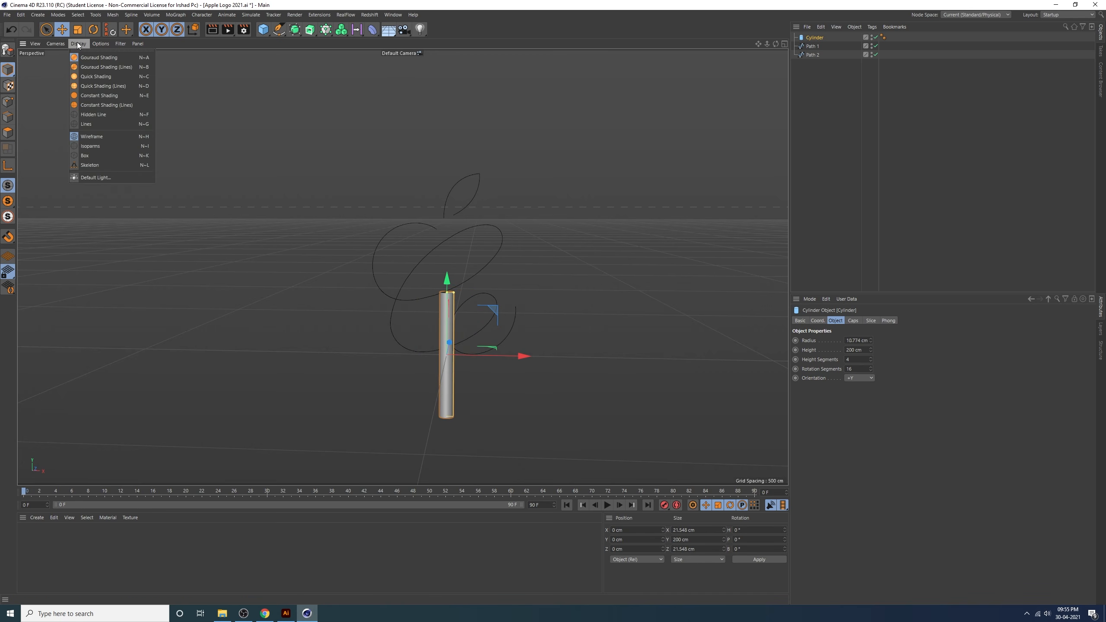
left_click(105, 70)
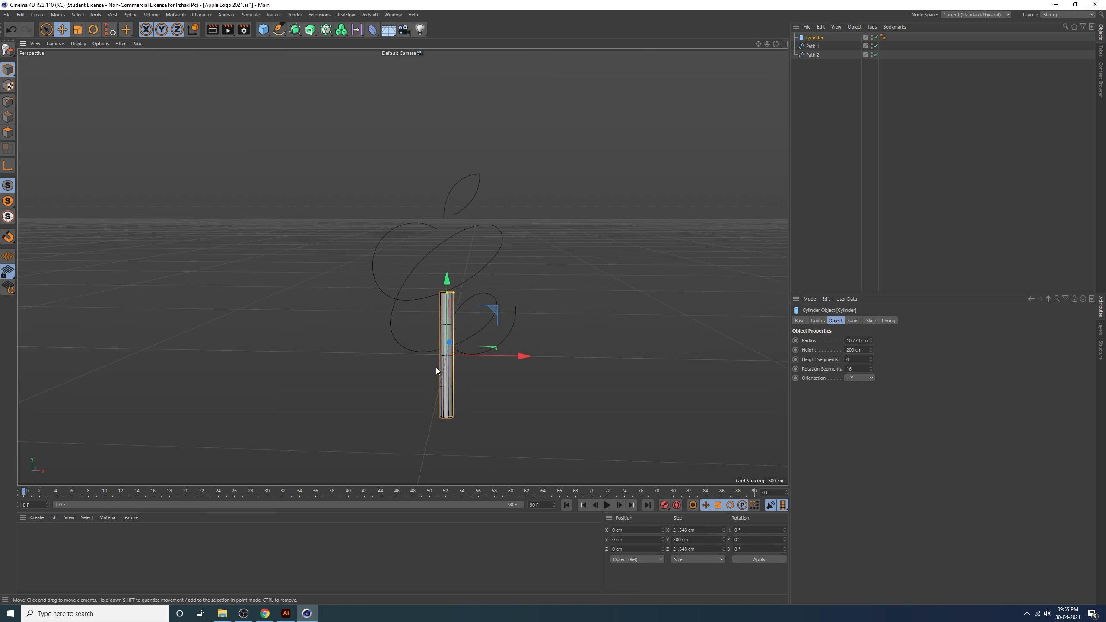
scroll(437, 371, "up", 6)
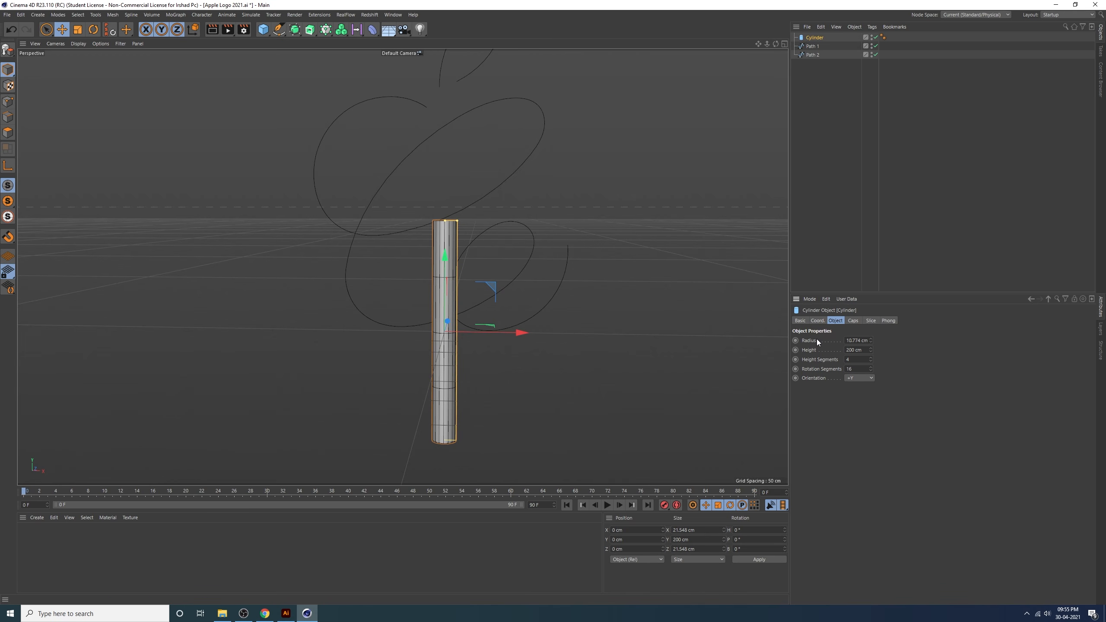
Set the cylinder's radius to 10 cm and increase its height to 436 cm
left_click(849, 341)
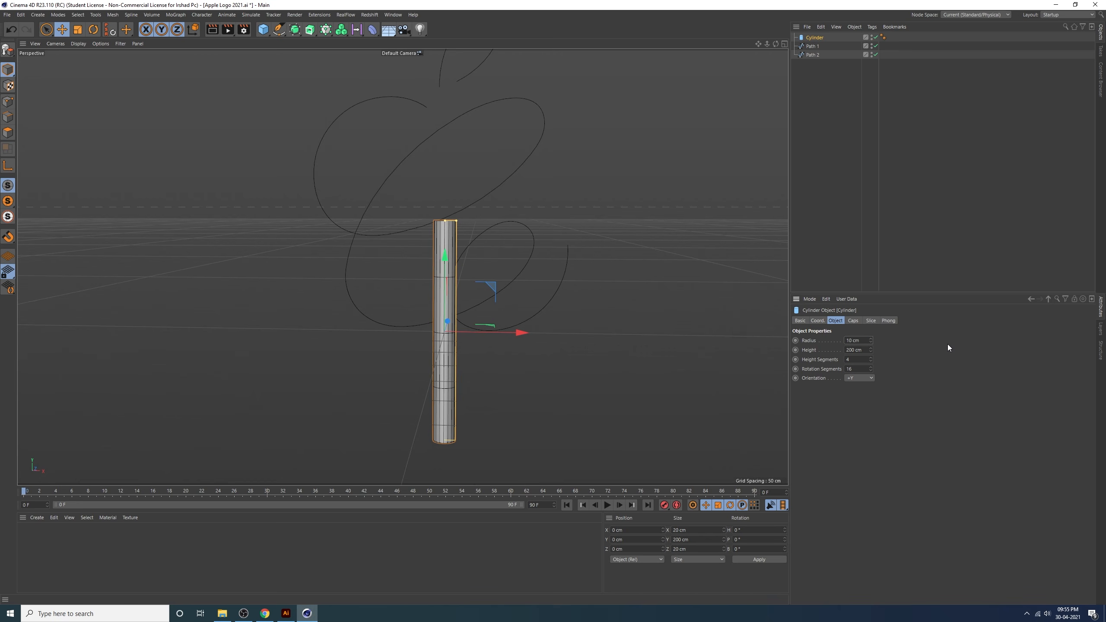
left_click_drag(871, 351, 803, 349)
scroll(552, 303, "down", 5)
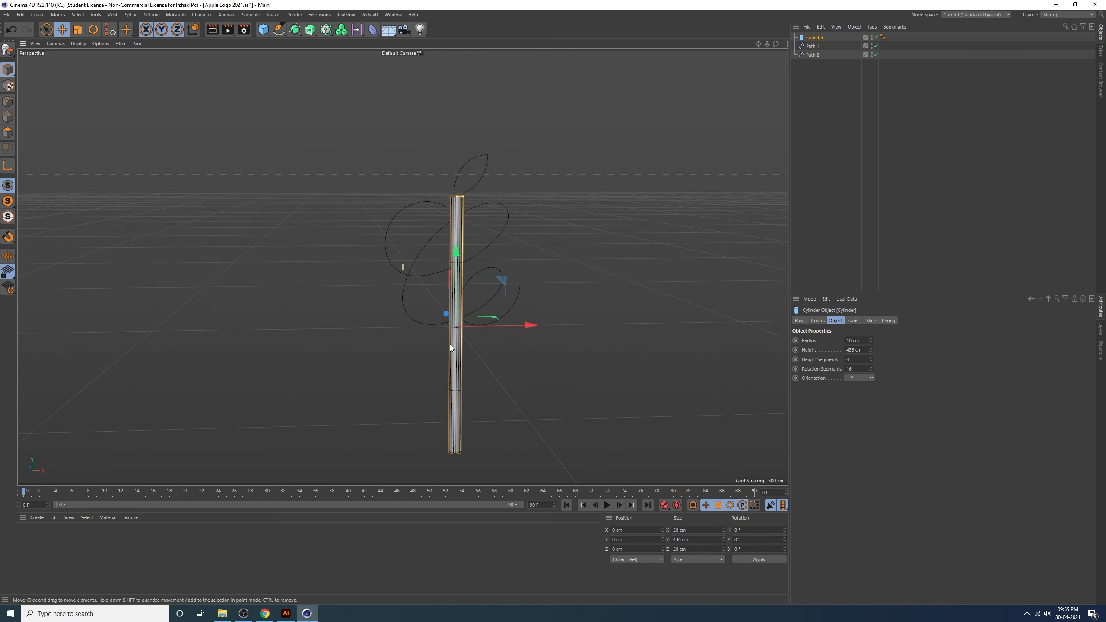
Raise the cylinder along its Y axis to a position of about 322 cm
mouse_move(450, 346)
left_mouse_down("alt")
mouse_move(454, 369)
mouse_move(425, 370)
mouse_move(429, 347)
mouse_move(456, 340)
left_mouse_up("alt")
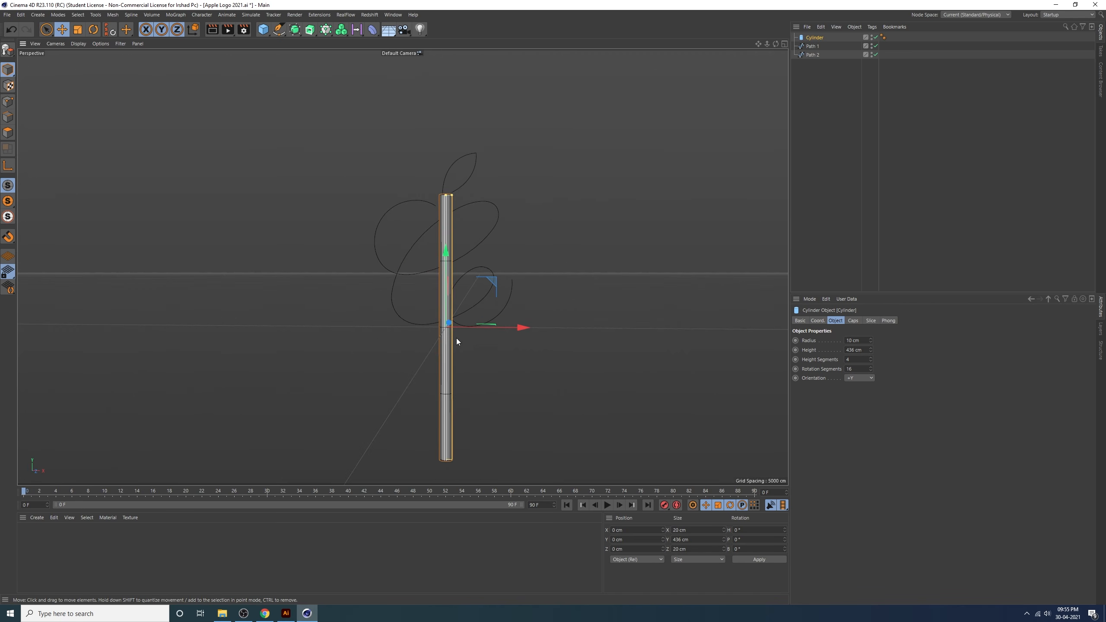
left_click_drag(449, 260, 459, 68)
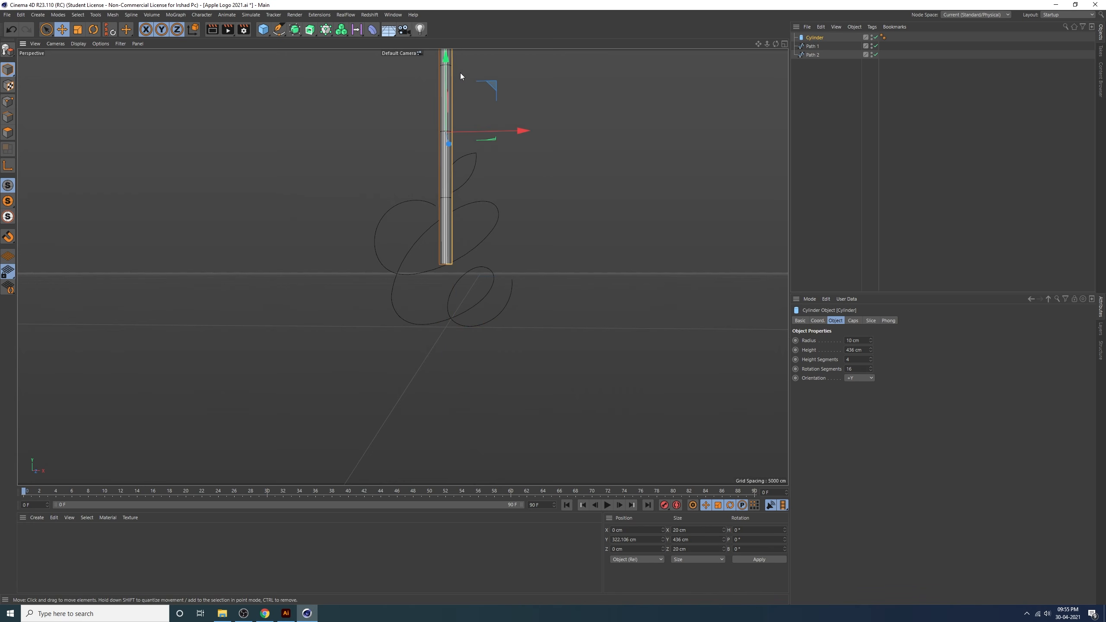
middle_click_drag(484, 100, 479, 236, "alt")
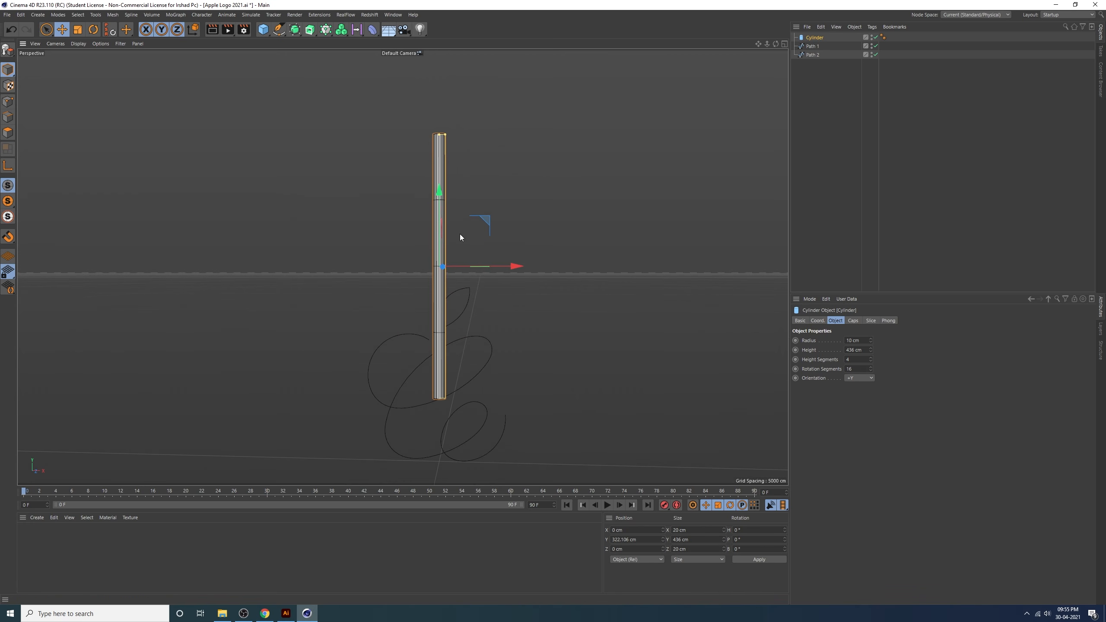
Set the cylinder's height segments to 51 and its rotation segments to 18
left_click(871, 358)
left_click_drag(871, 358, 871, 331)
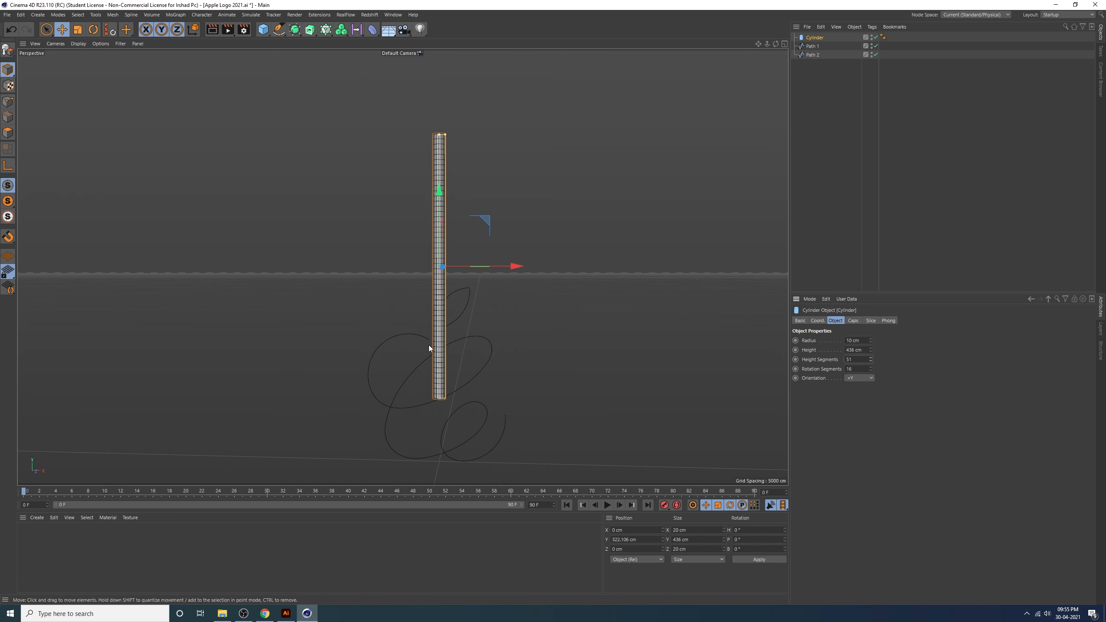
scroll(456, 271, "up", 5)
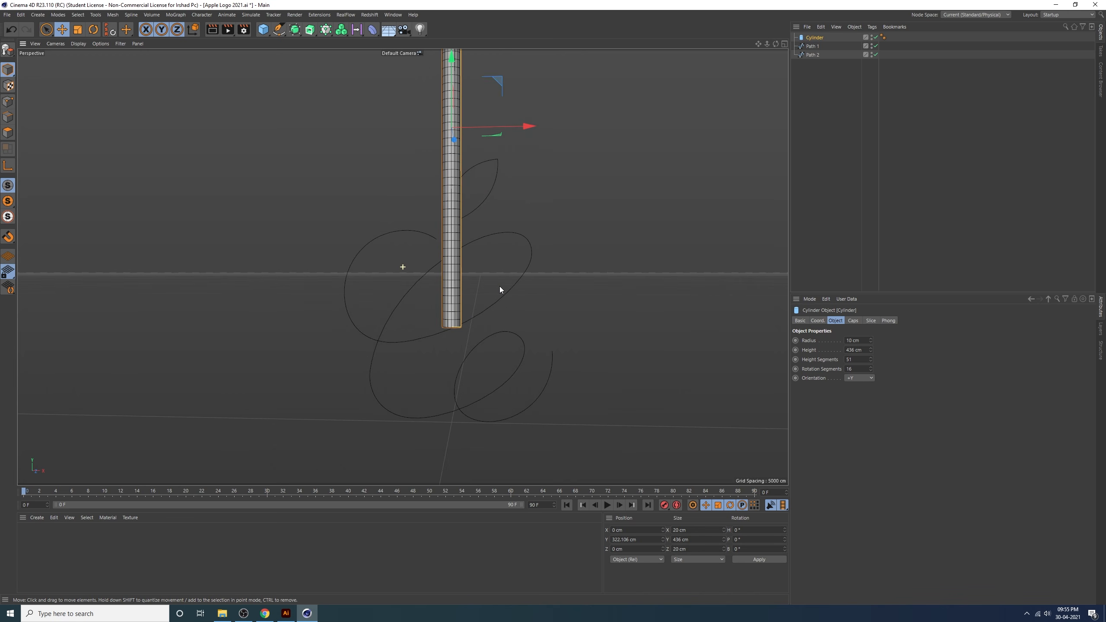
left_click_drag(501, 289, 477, 308, "alt")
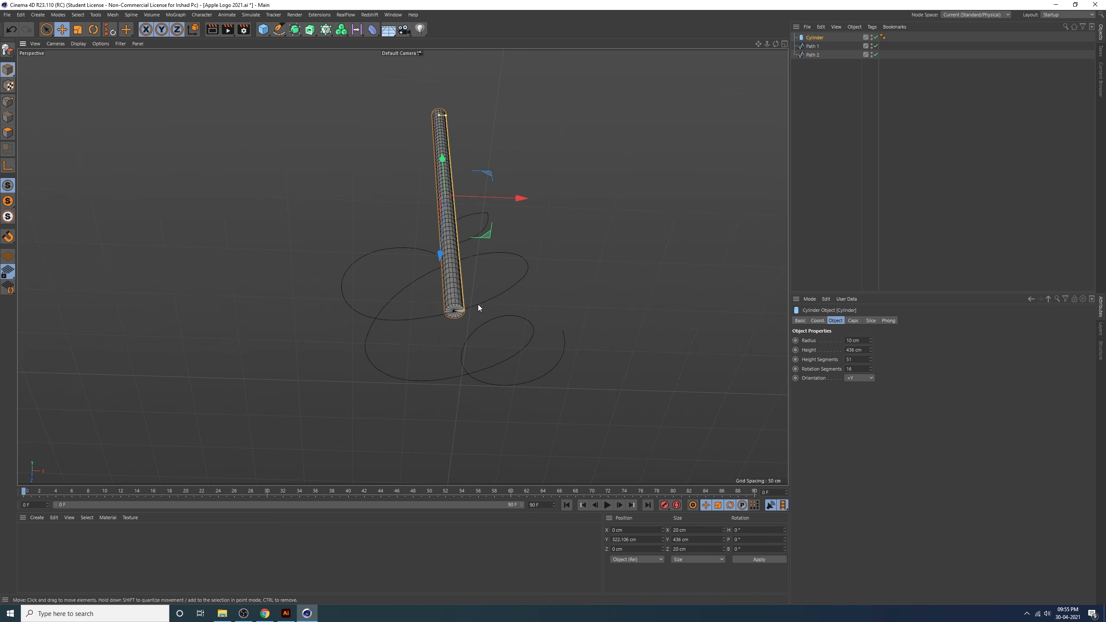
left_click(871, 367)
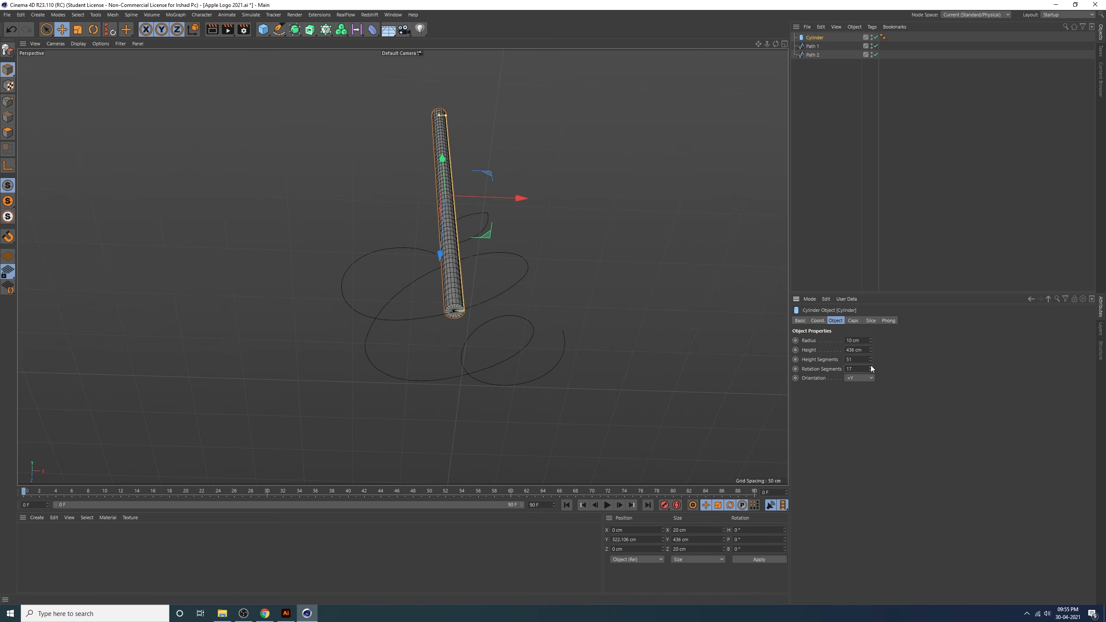
left_click(871, 367)
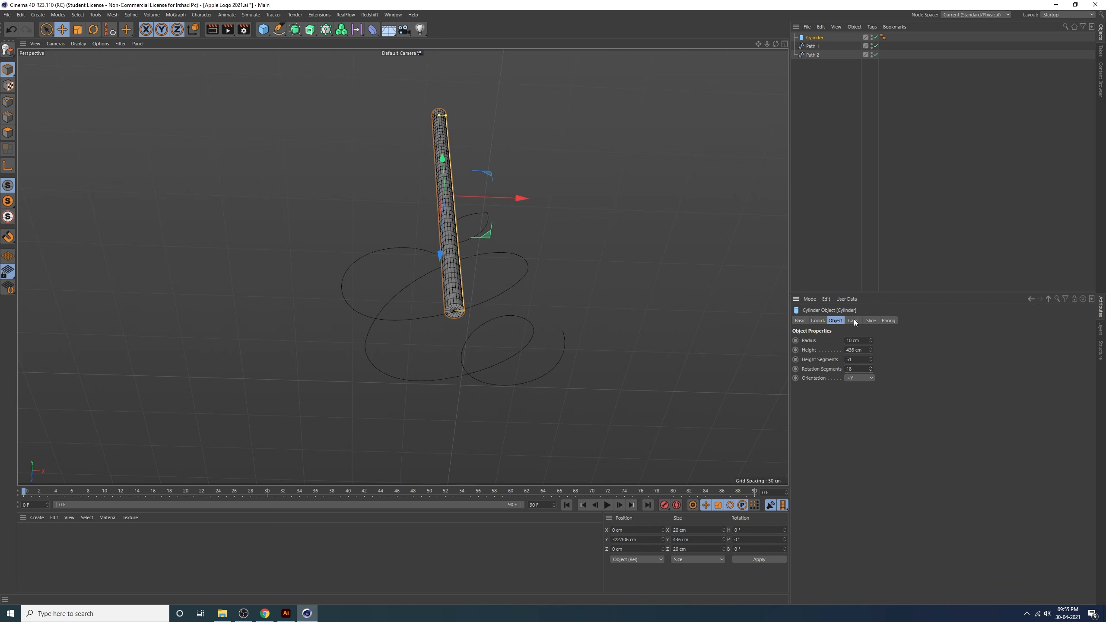
Round the cylinder's caps with a fillet of 9 segments and a 9 cm radius
left_click_drag(448, 323, 449, 379, "alt")
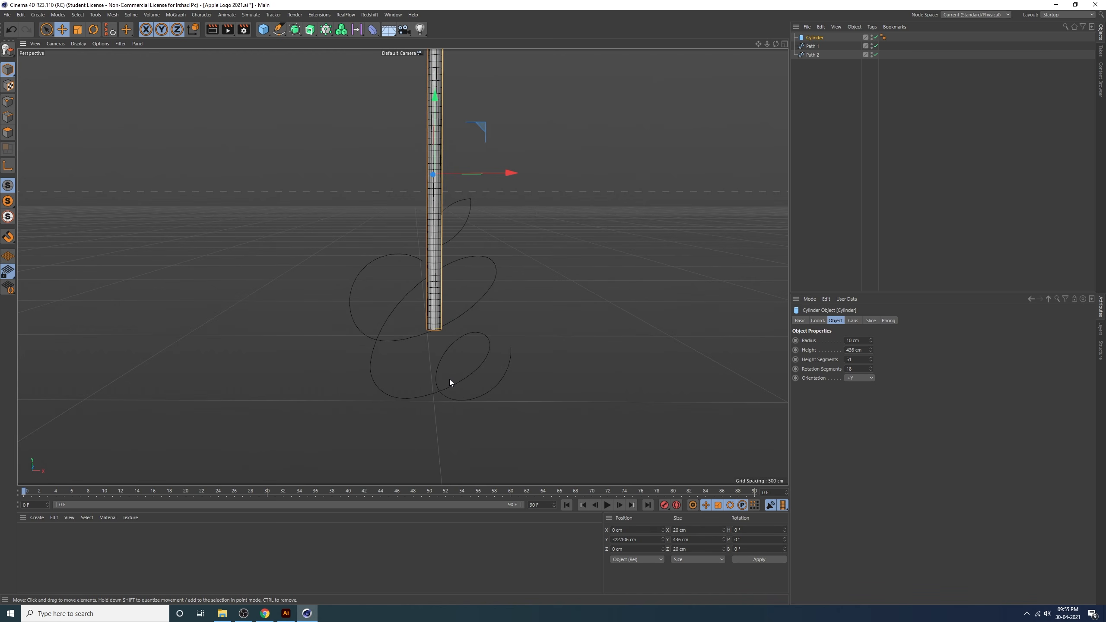
left_click(852, 320)
right_click_drag(428, 348, 468, 353, "alt")
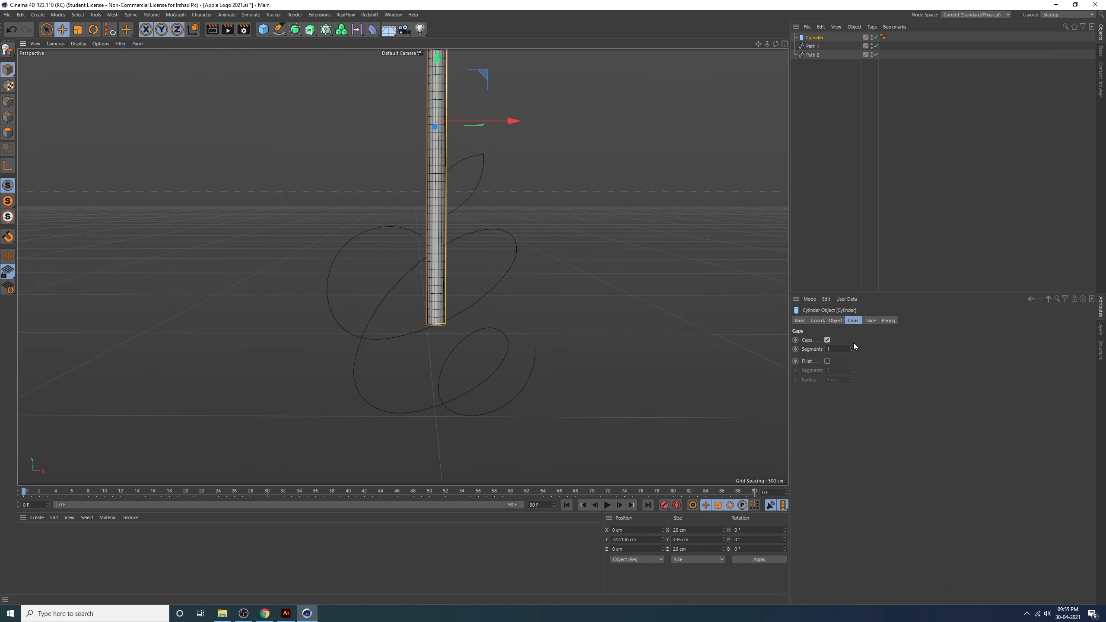
left_click(827, 361)
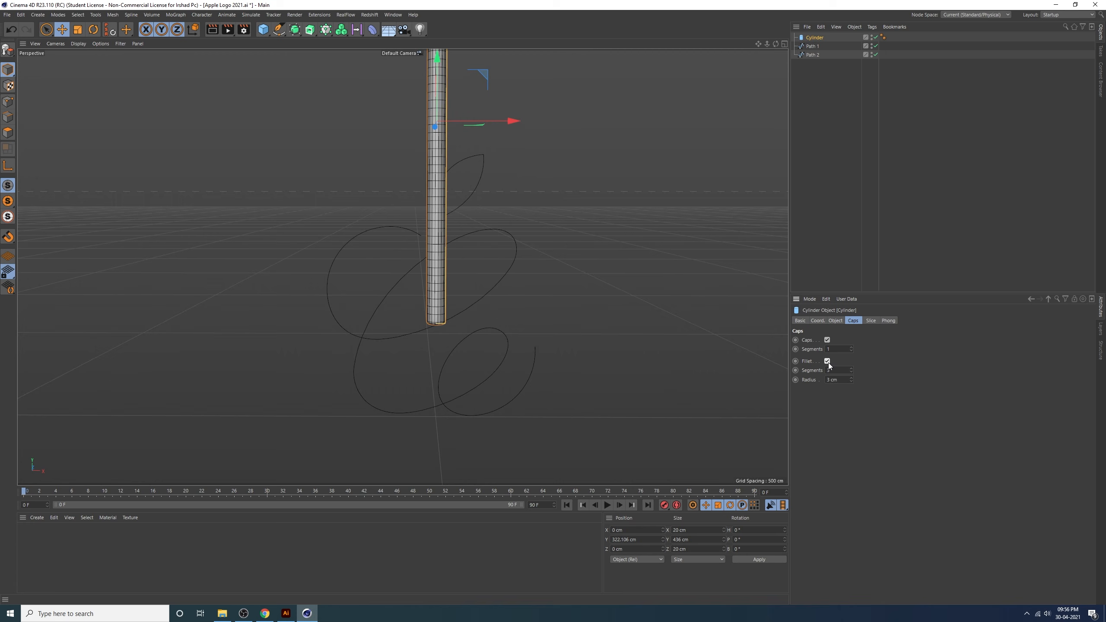
right_click_drag(481, 352, 468, 326, "alt")
left_click_drag(469, 327, 481, 359, "alt")
right_click_drag(628, 349, 601, 355, "alt")
left_click_drag(602, 359, 491, 307, "alt")
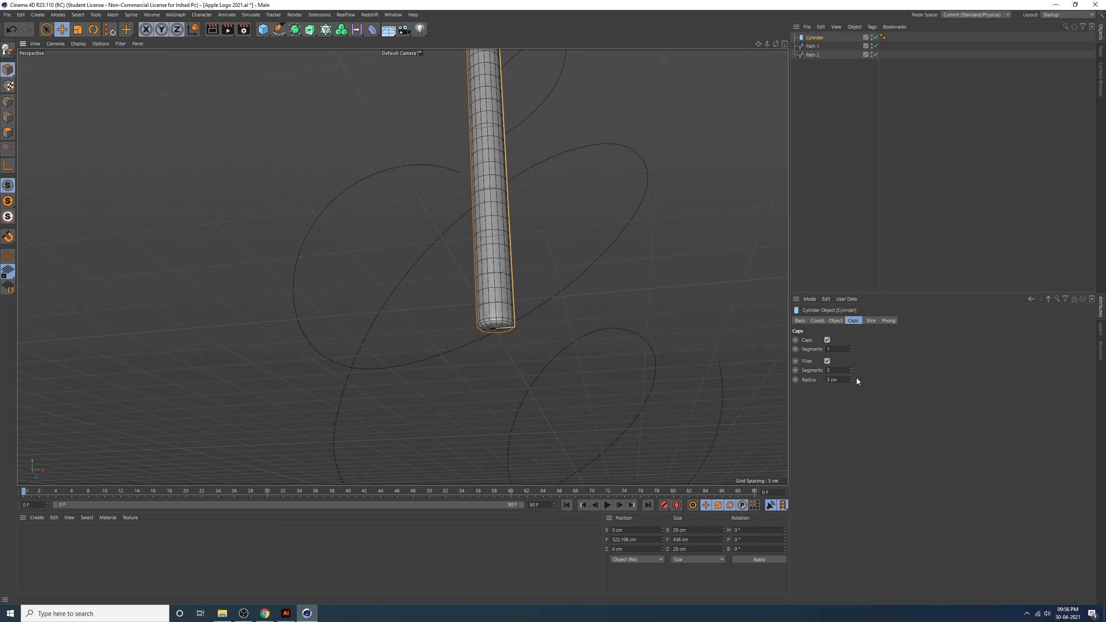
left_click_drag(851, 379, 852, 369)
scroll(504, 338, "down", 6)
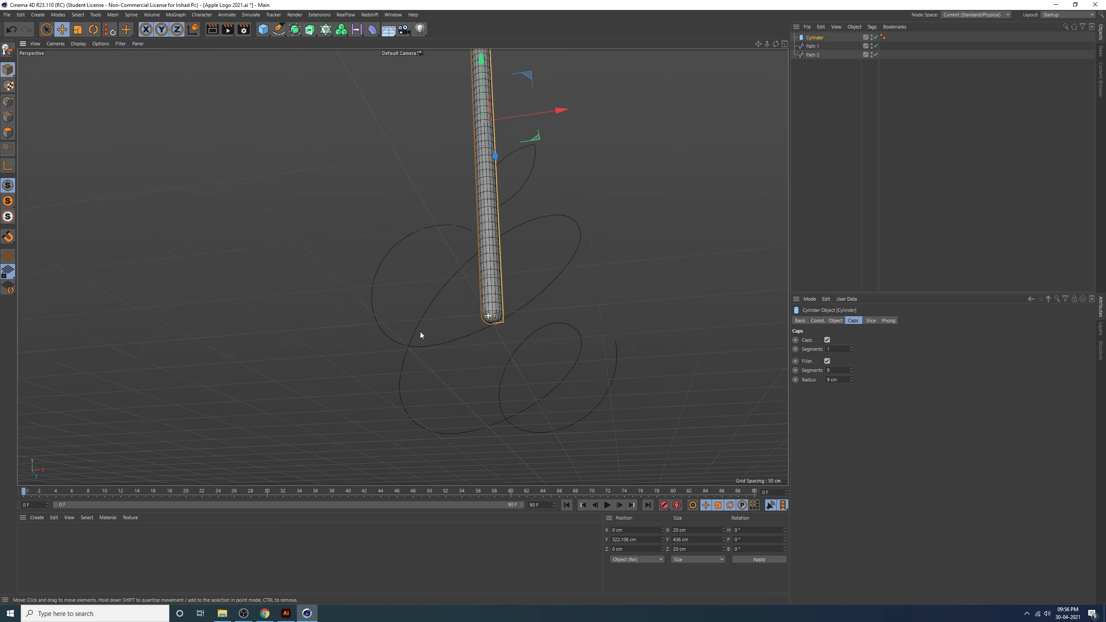
left_click_drag(473, 290, 479, 343, "alt")
left_click(841, 231)
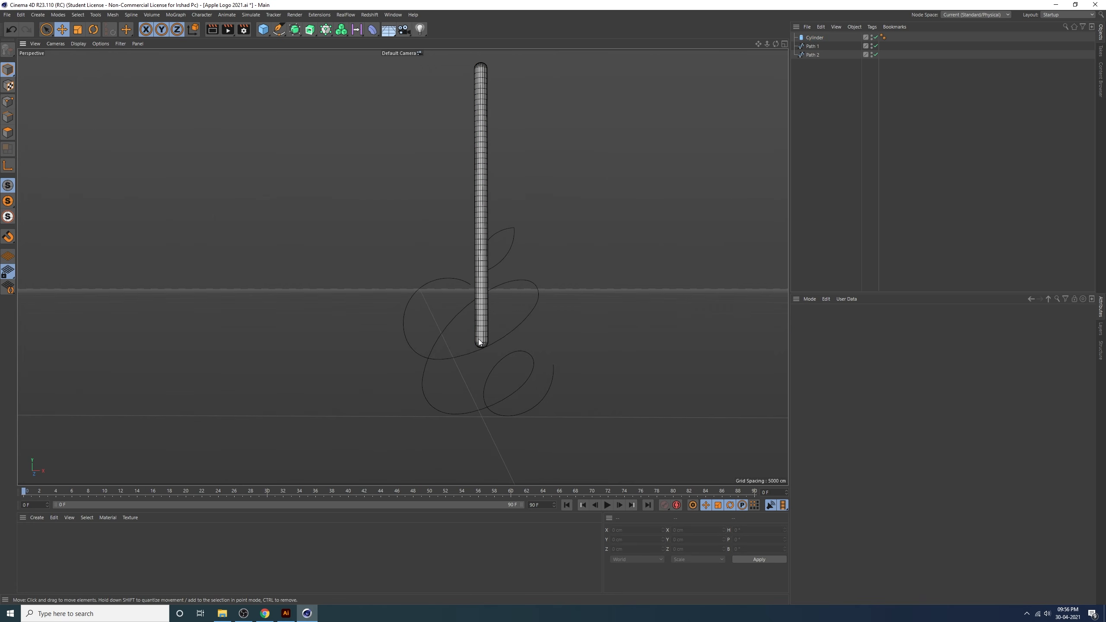
Add a Spline Wrap deformer as a child of the cylinder and assign Path 1 as its spline
left_click(369, 33)
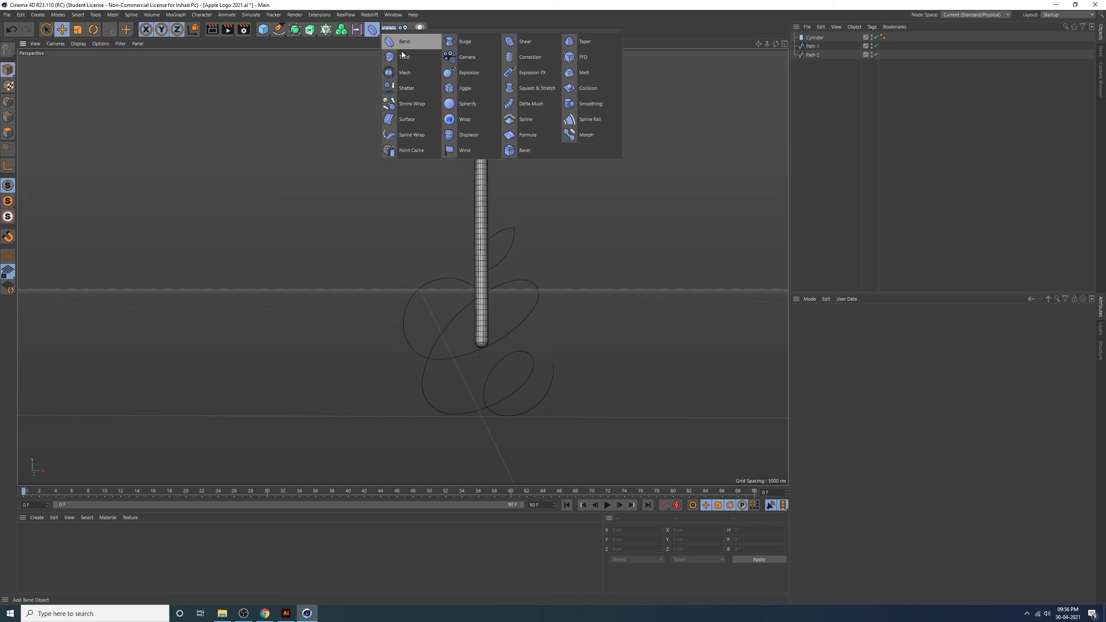
left_click(414, 136)
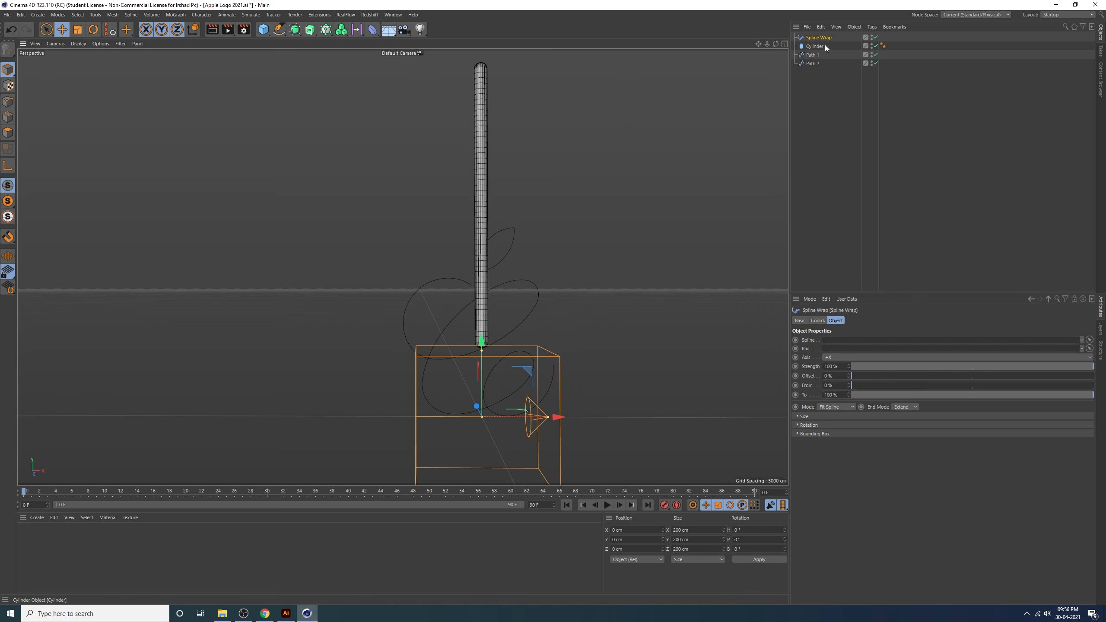
left_click_drag(811, 39, 812, 48)
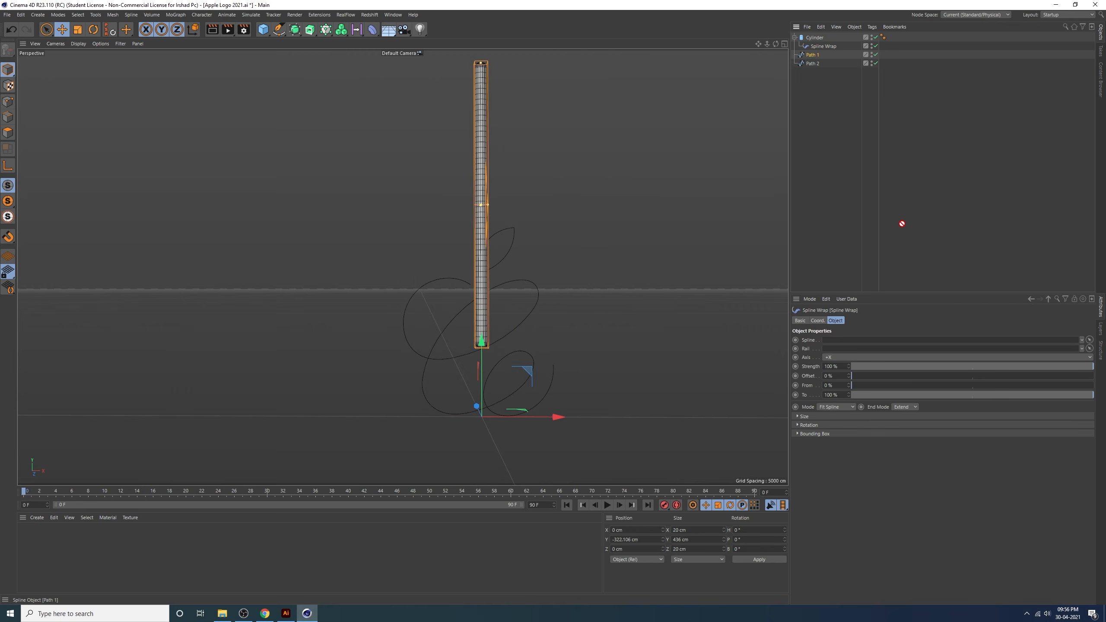
left_click_drag(854, 334, 846, 341)
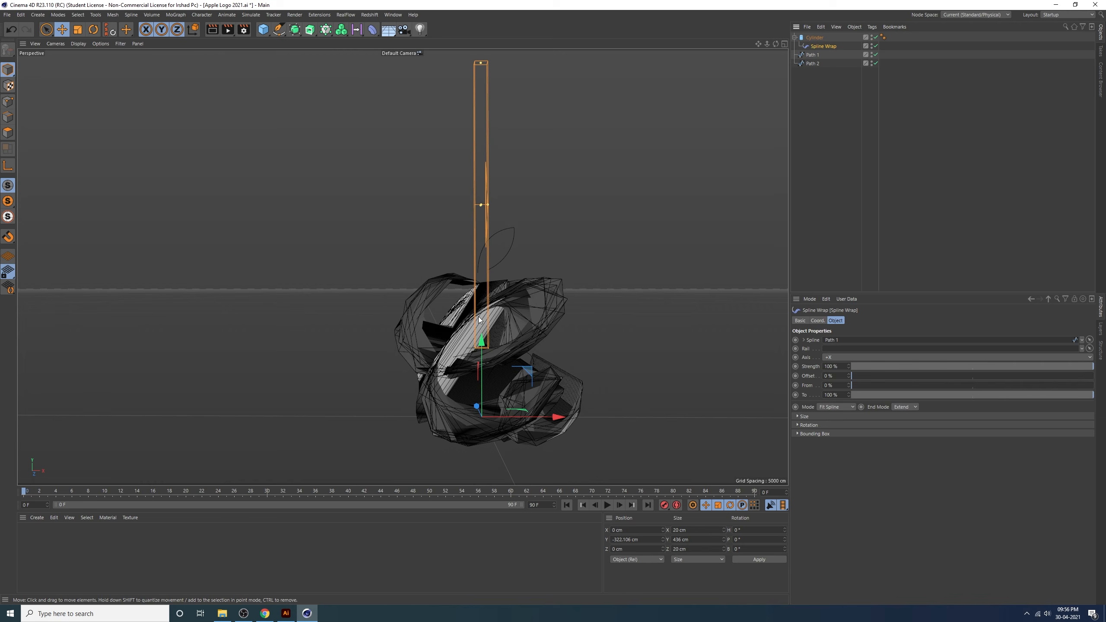
Try the Spline Wrap with its axis set to -Y
left_click(838, 223)
scroll(522, 374, "up", 5)
left_click_drag(516, 367, 501, 331, "alt")
left_click(819, 45)
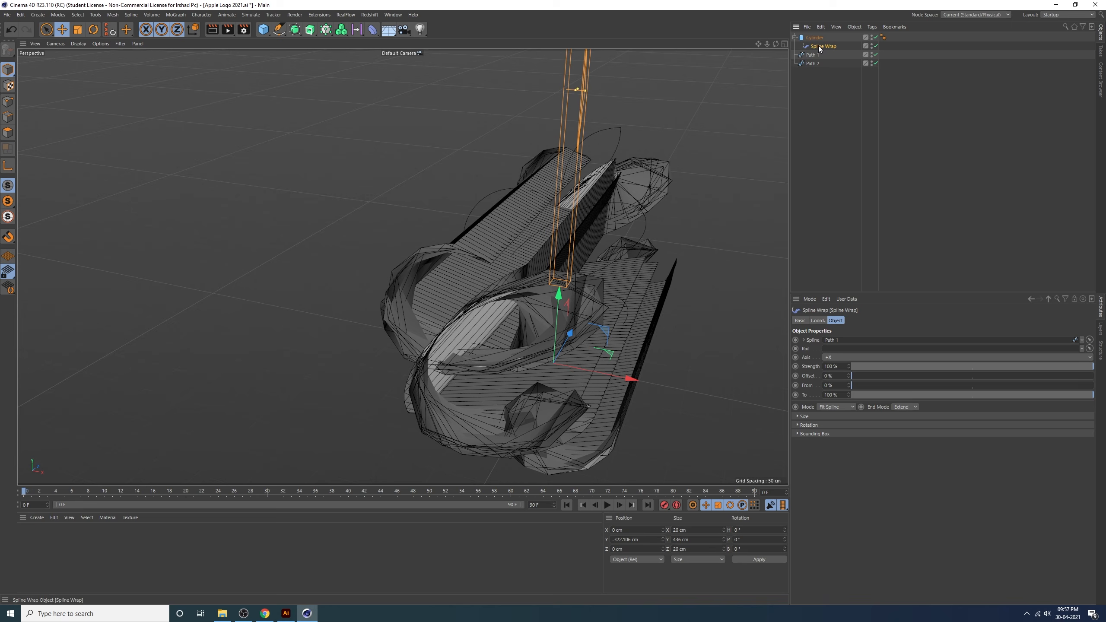
left_click(835, 358)
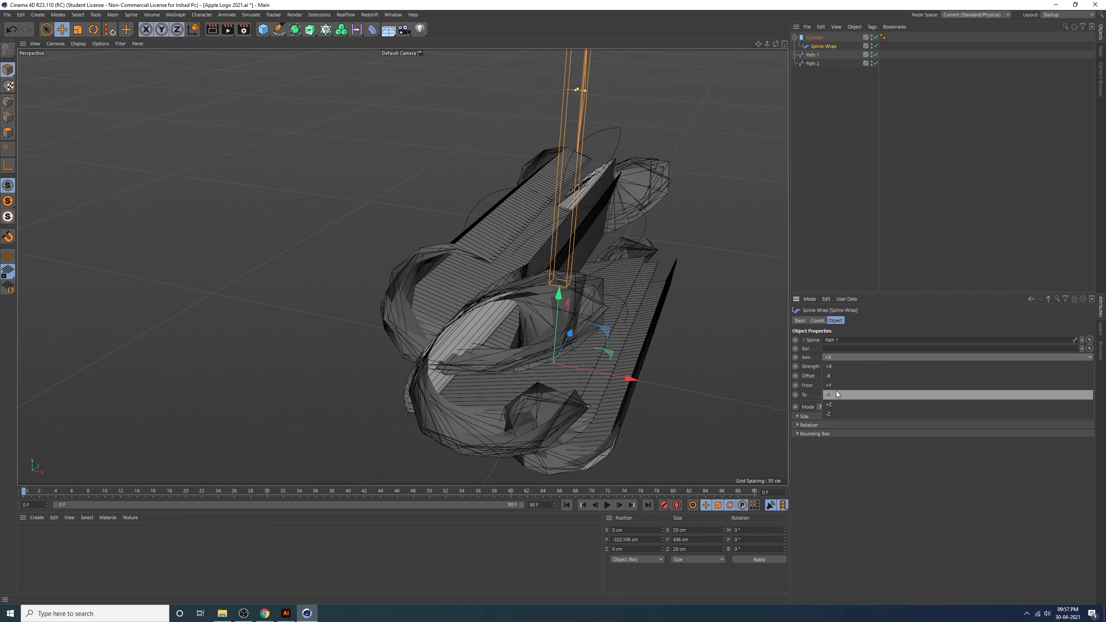
left_click(837, 392)
left_click_drag(685, 356, 635, 289, "alt")
Set the Spline Wrap's axis to +Y
left_click(830, 357)
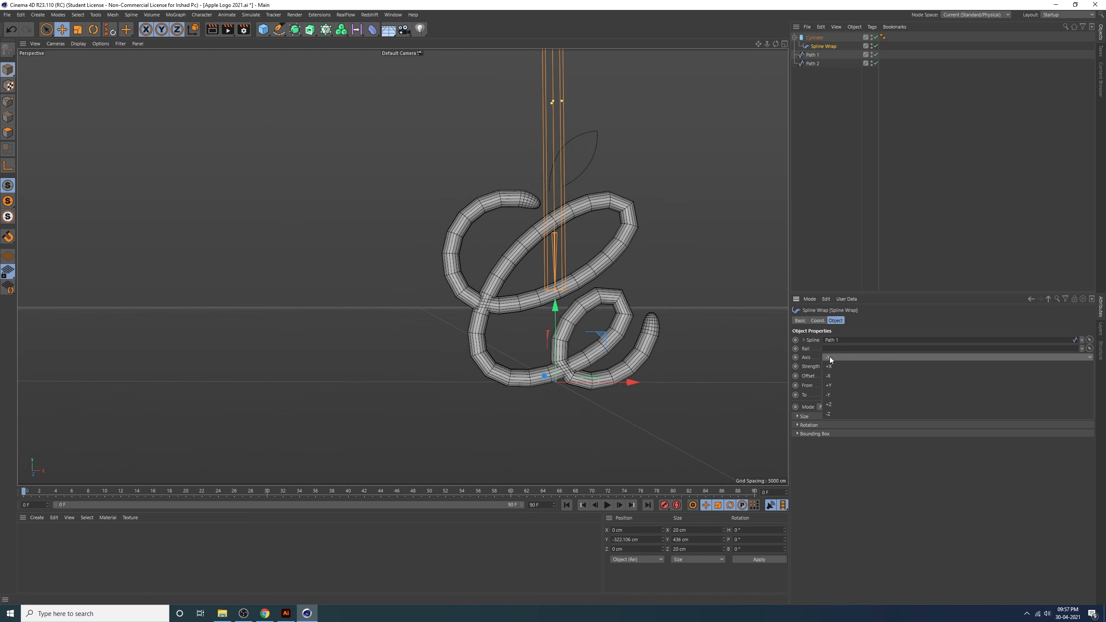
left_click(841, 386)
mouse_move(564, 312)
left_mouse_down("alt")
mouse_move(685, 323)
mouse_move(629, 335)
mouse_move(547, 317)
mouse_move(572, 320)
left_mouse_up("alt")
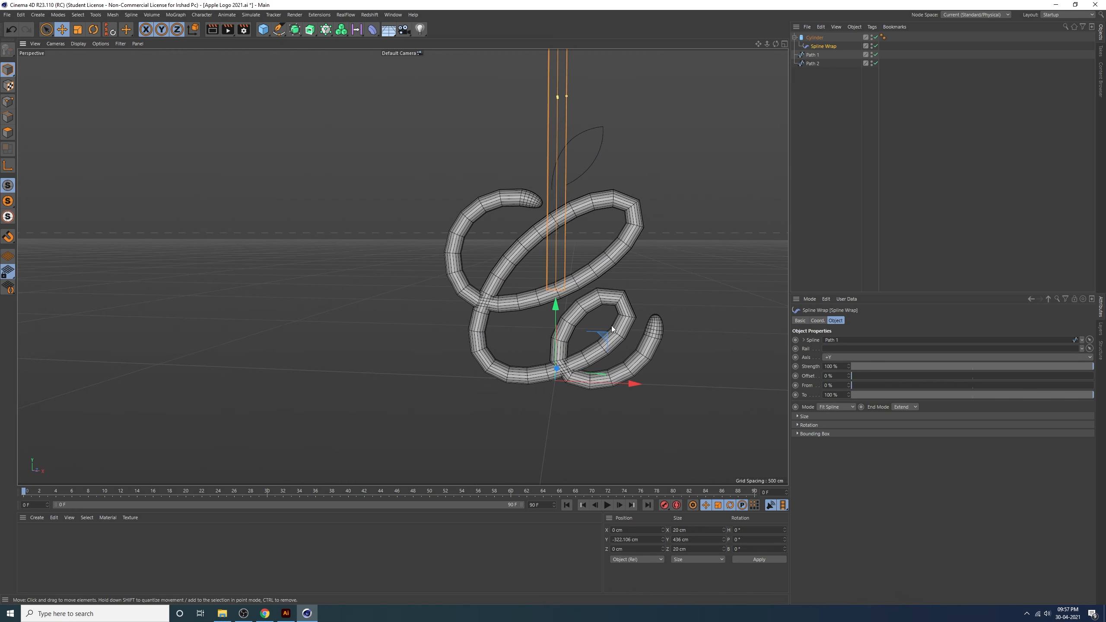
Increase the cylinder's height segments to 1000 to smooth the wrapped tube
left_click(815, 39)
left_click(837, 320)
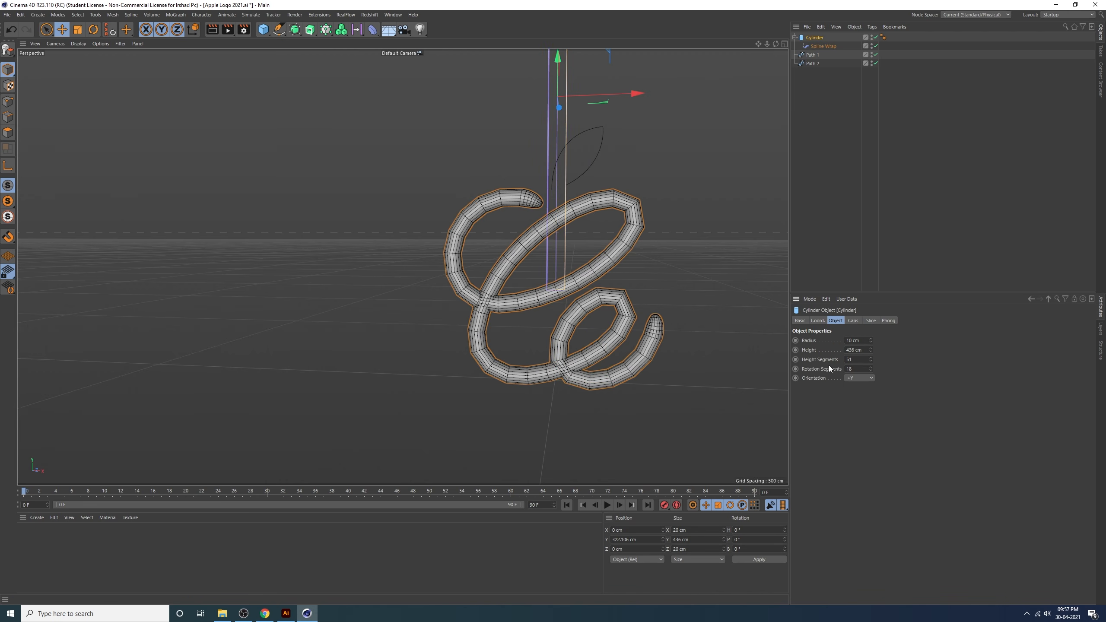
left_click_drag(873, 360, 873, 317)
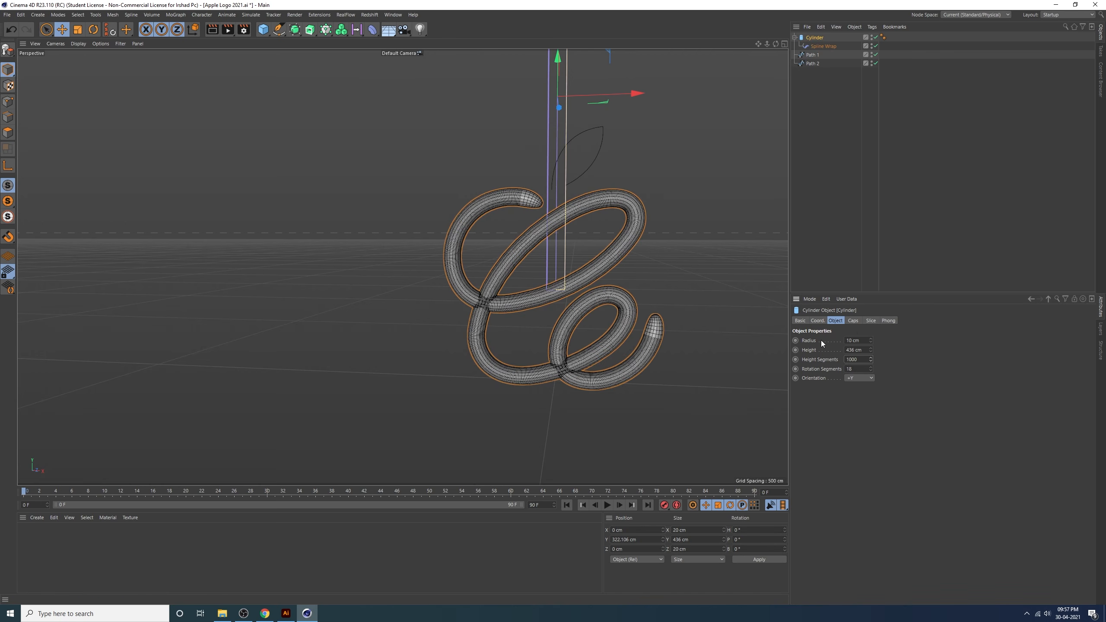
Change the Spline Wrap's mode to Keep Length
left_click(822, 46)
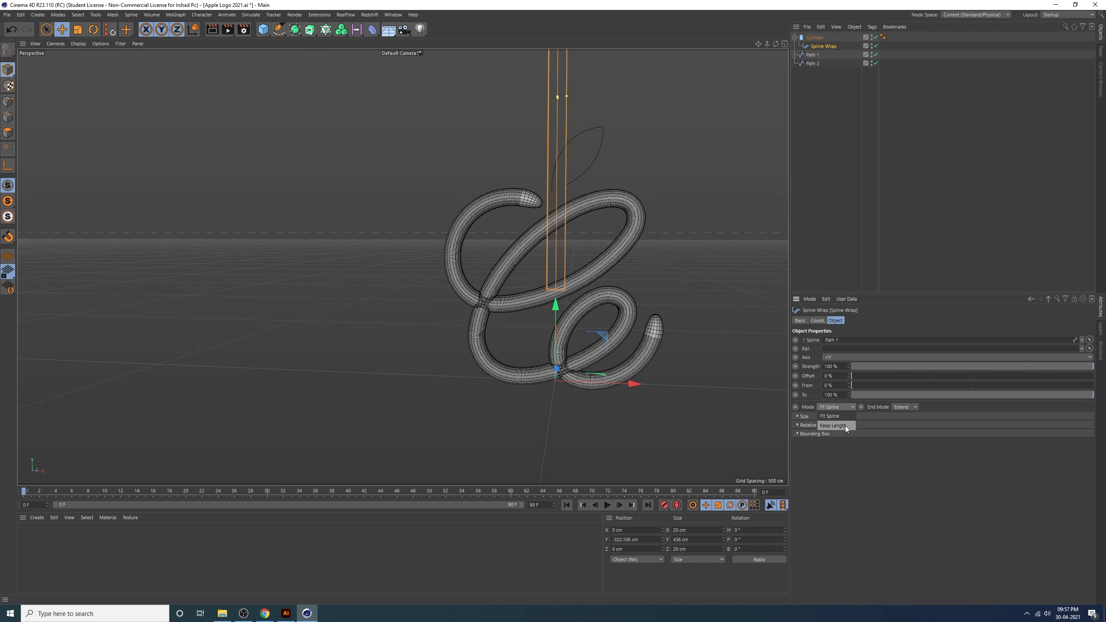
left_click(845, 425)
left_click(849, 199)
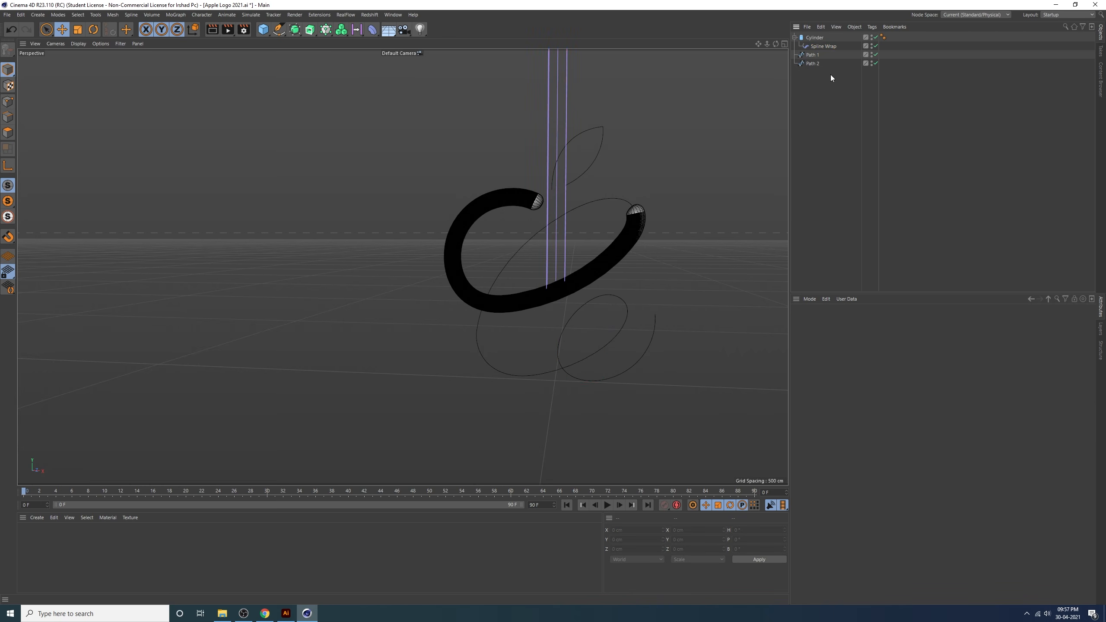
Increase the cylinder's height to 1218 cm so the tube covers the whole of Path 1
left_click(817, 37)
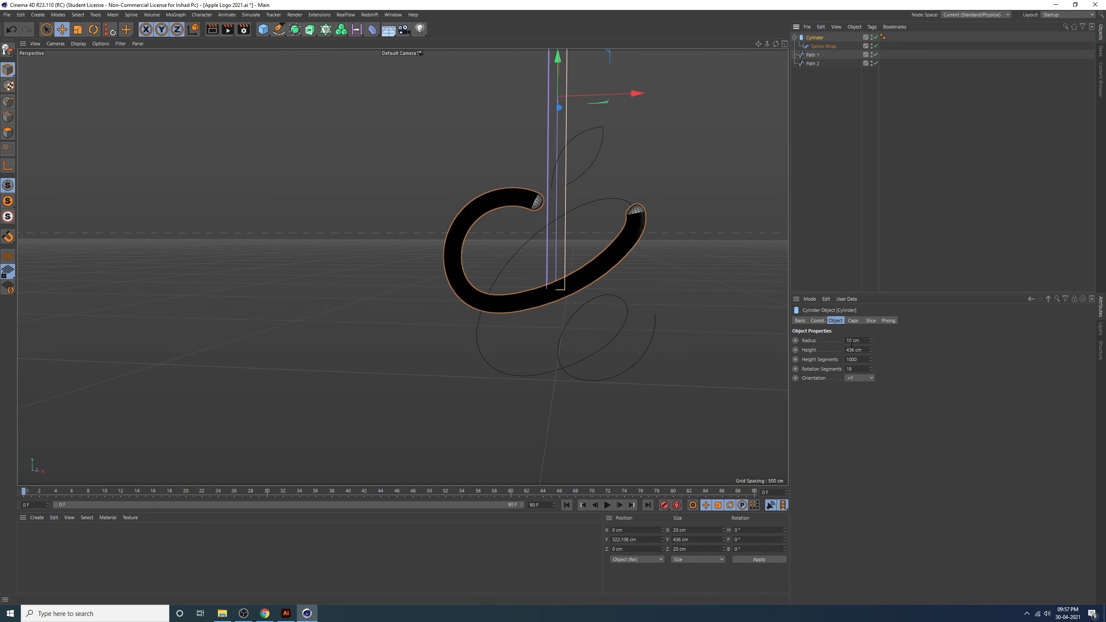
mouse_move(872, 352)
left_mouse_down()
mouse_move(955, 352)
mouse_move(872, 361)
left_mouse_up()
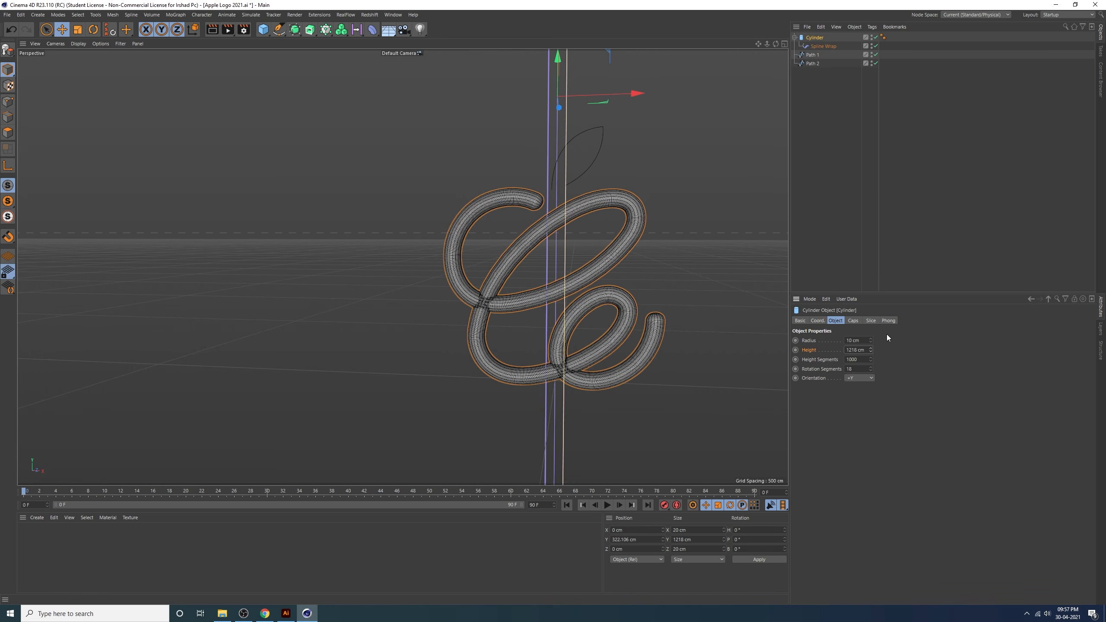
left_click(883, 207)
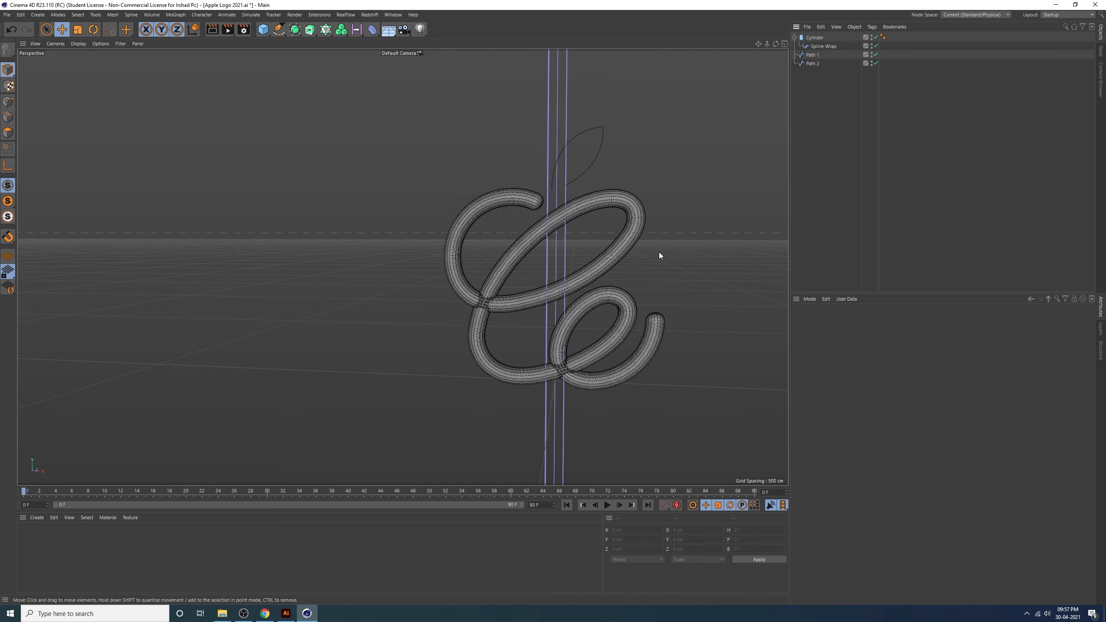
Switch the viewport display to Gouraud Shading without lines
left_click(79, 44)
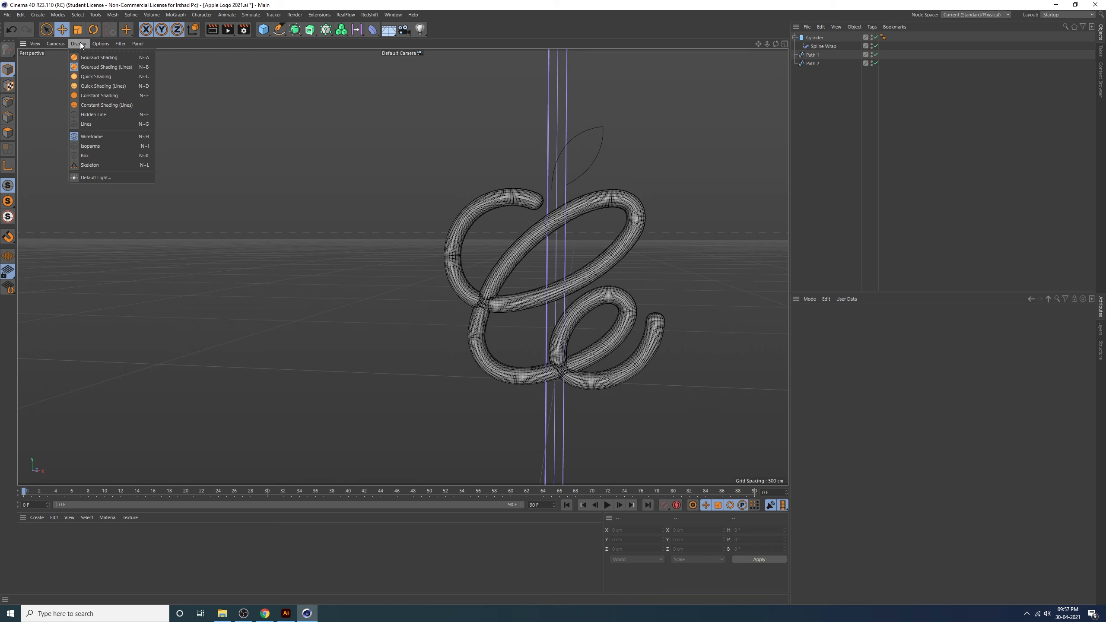
left_click(113, 58)
scroll(463, 256, "down", 5)
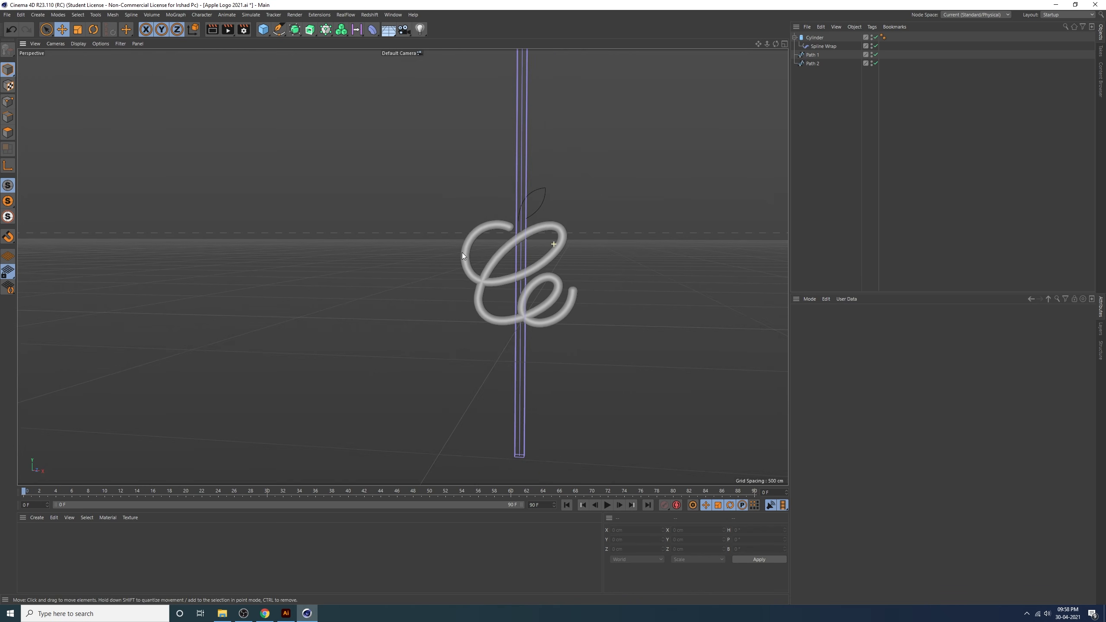
Hide the Spline Wrap's bounding cage in the viewport while keeping the deformer enabled
left_click(828, 46)
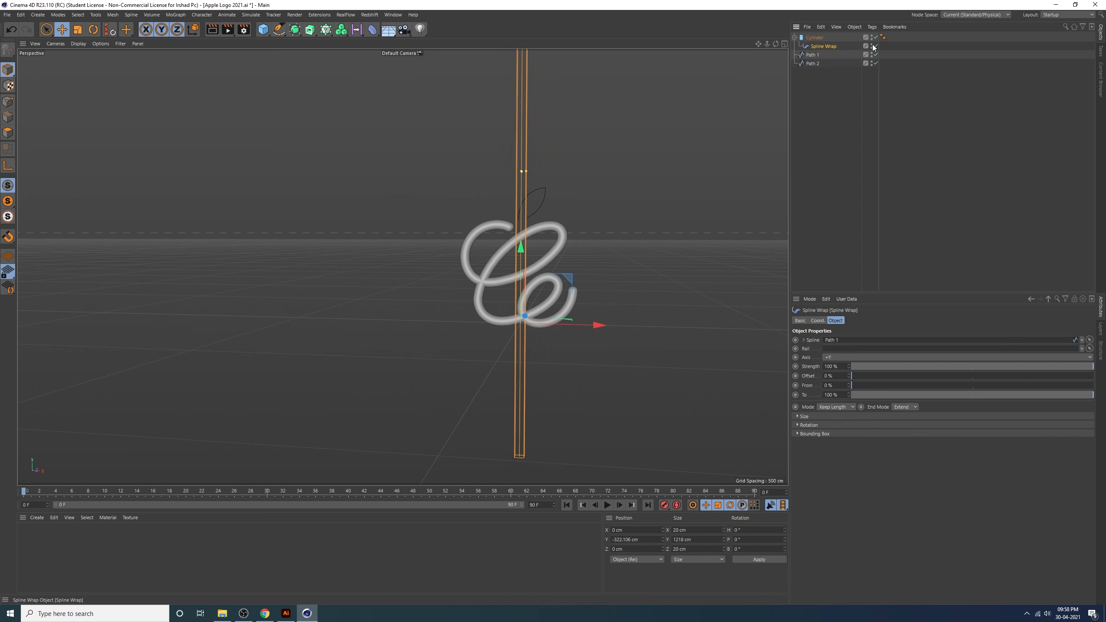
left_click(831, 133)
scroll(534, 249, "up", 3)
Inspect the wrapped tube's crossing points up close and from the side
mouse_move(628, 289)
right_mouse_down("alt")
mouse_move(657, 297)
mouse_move(618, 290)
right_mouse_up("alt")
left_click_drag(515, 309, 488, 316, "alt")
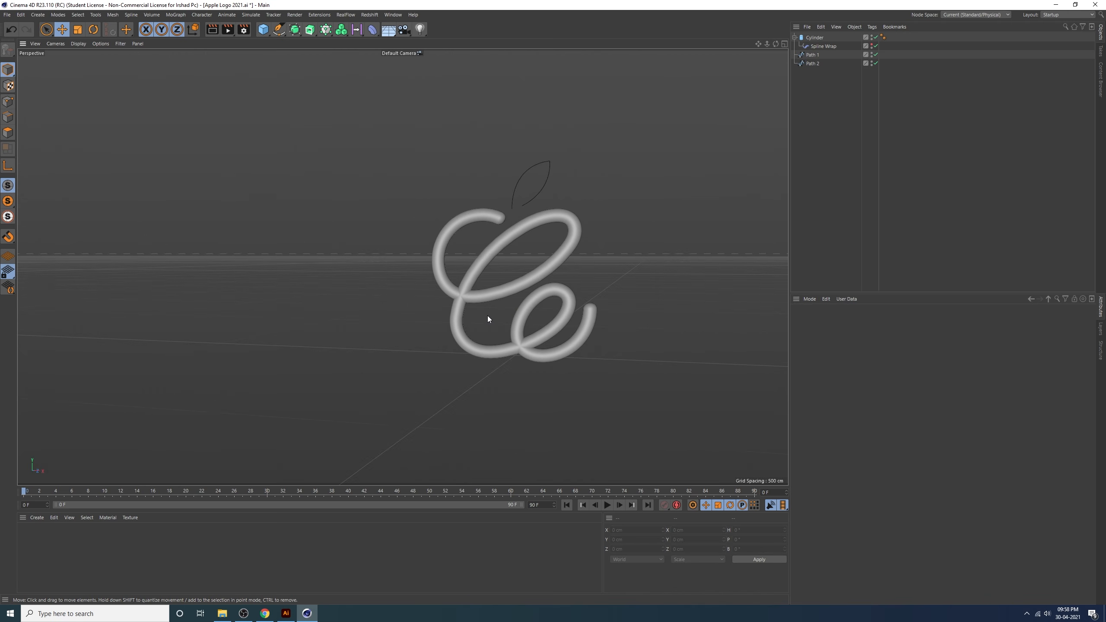
right_click_drag(467, 306, 491, 282, "alt")
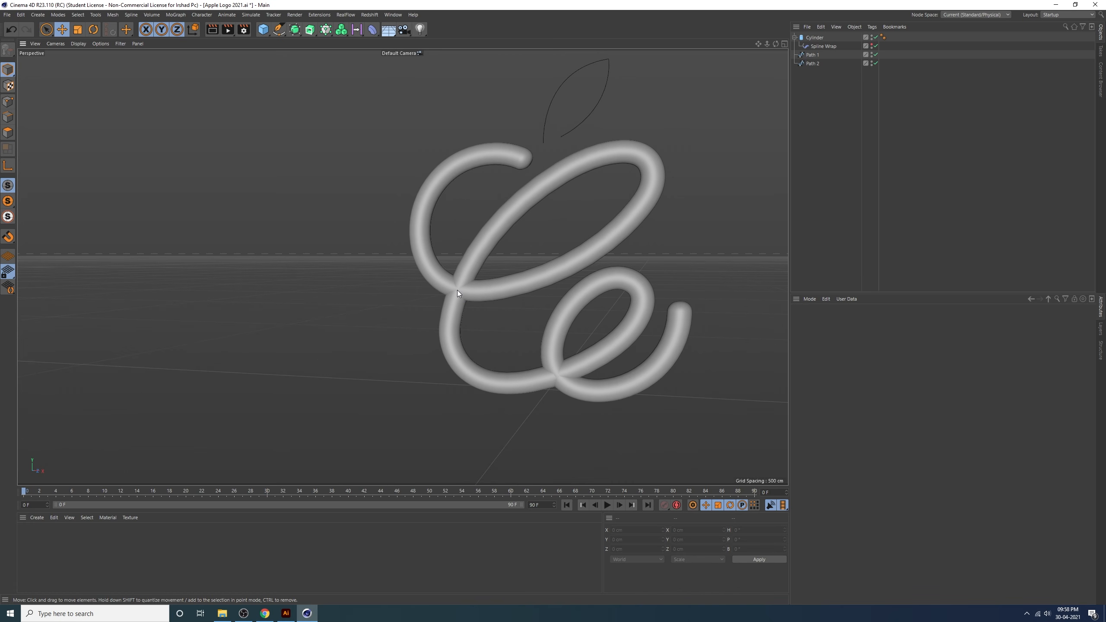
left_click_drag(456, 291, 588, 328, "alt")
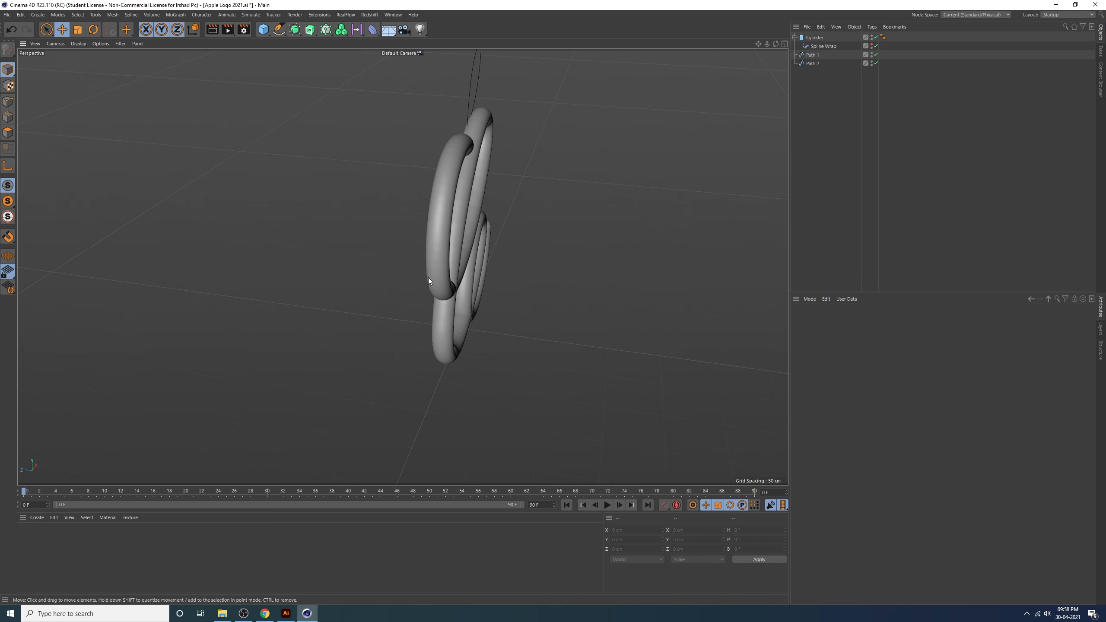
Turn off both the Spline Wrap and the Cylinder so only the imported splines are displayed
left_click_drag(363, 272, 334, 254, "alt")
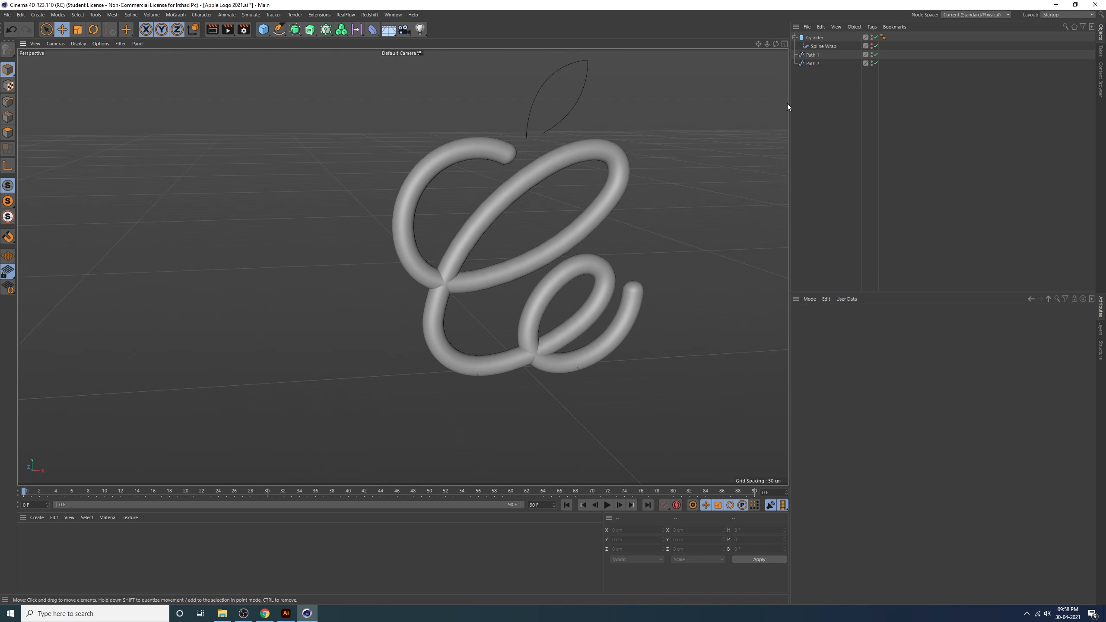
left_click(828, 45)
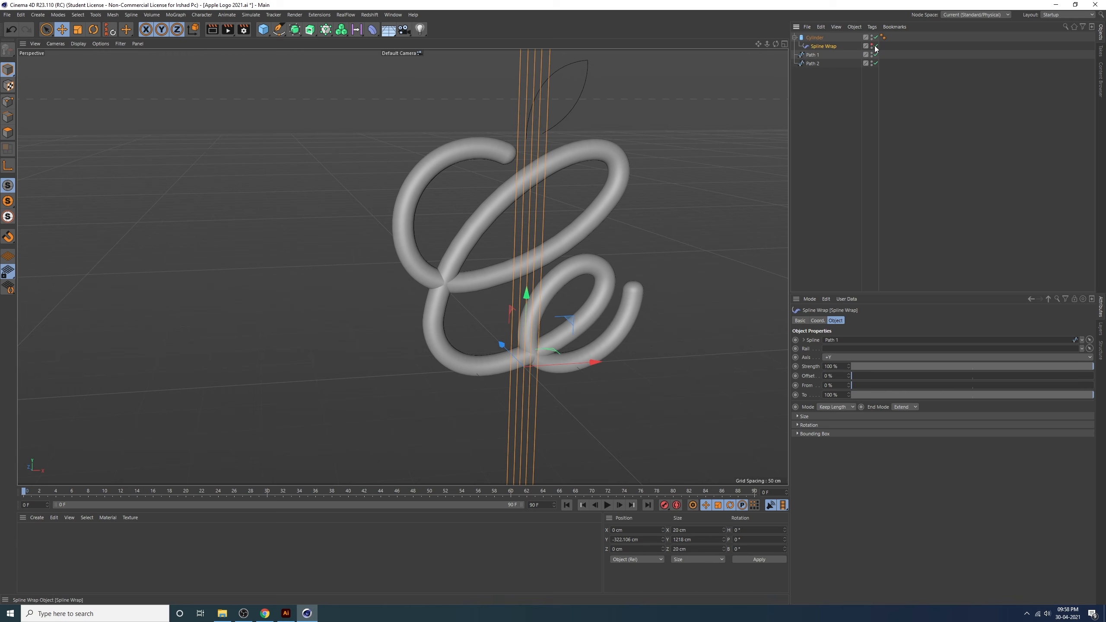
left_click(876, 46)
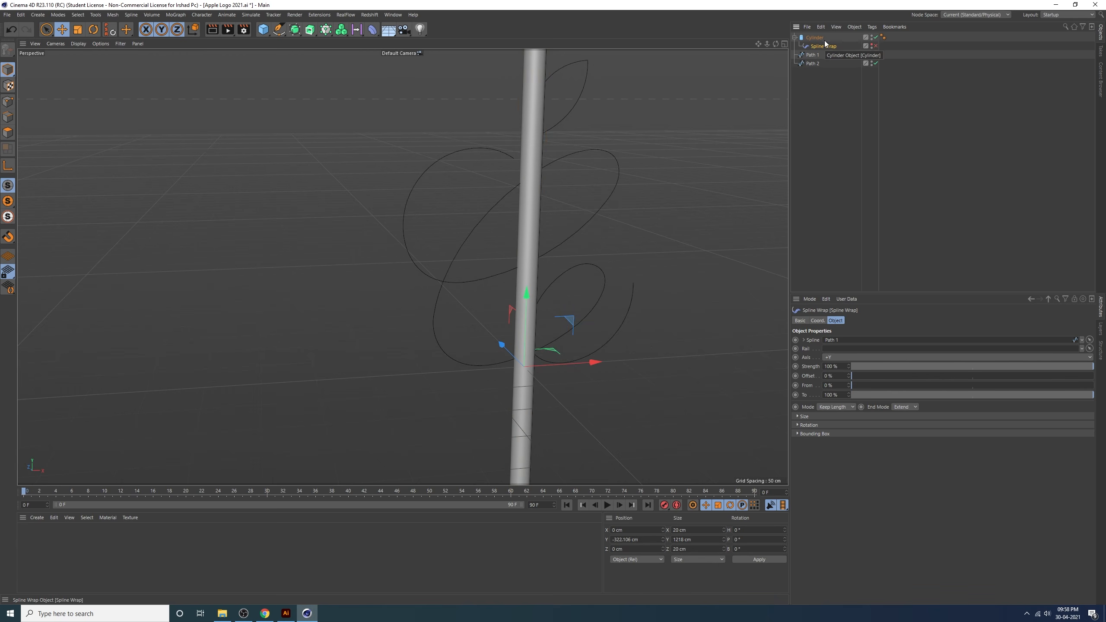
left_click(876, 37)
left_click(850, 171)
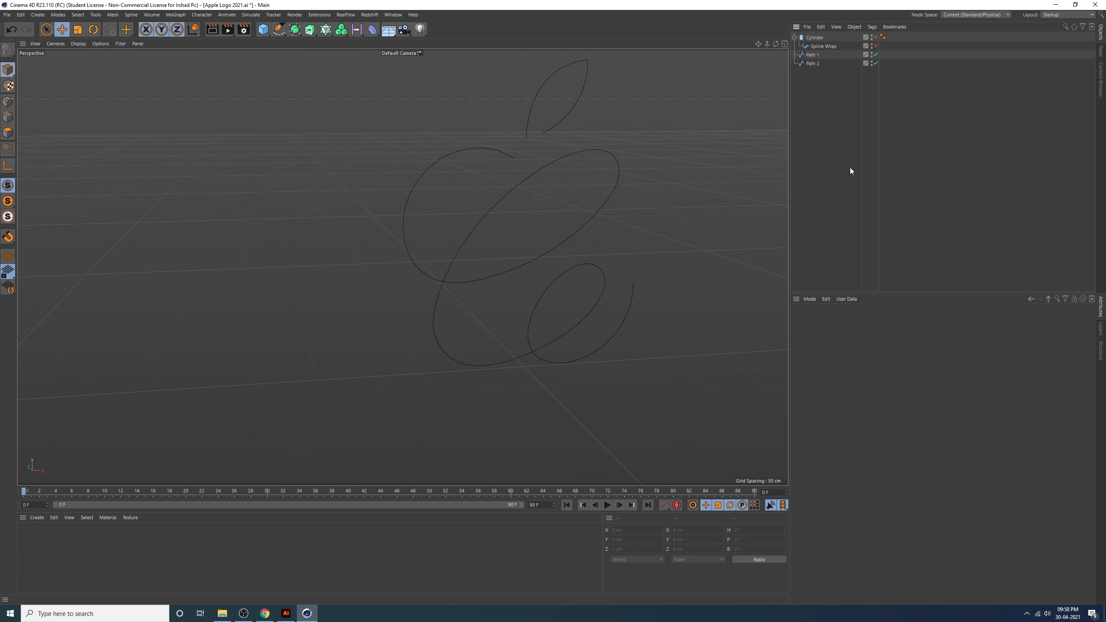
Switch to point mode on Path 1 and select the spline point where the upper loop crosses the lower curve
left_click(812, 56)
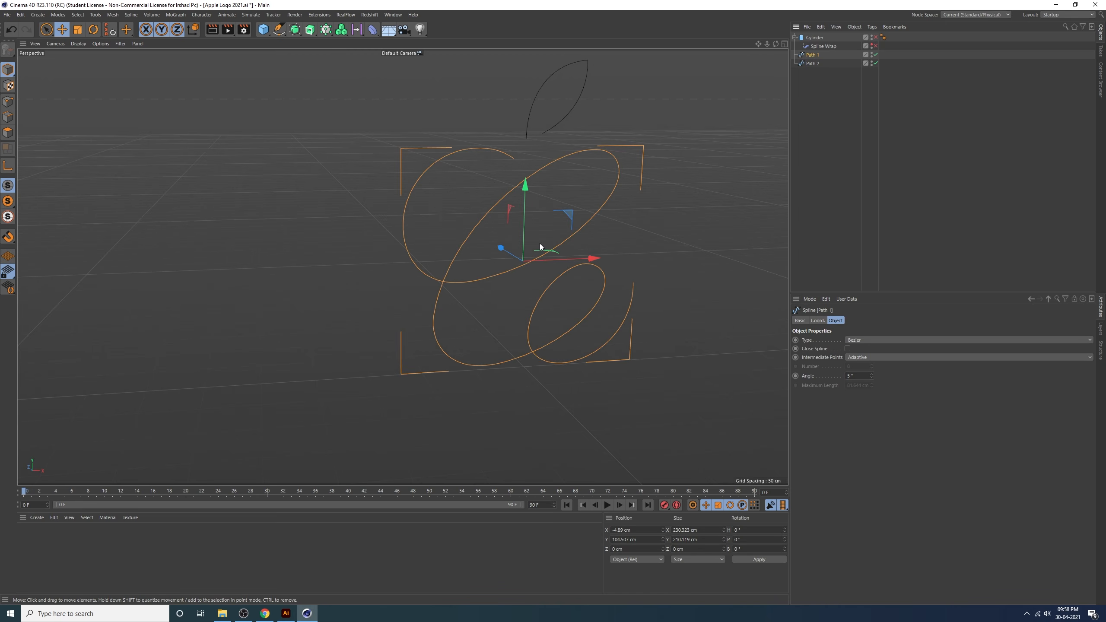
left_click(8, 101)
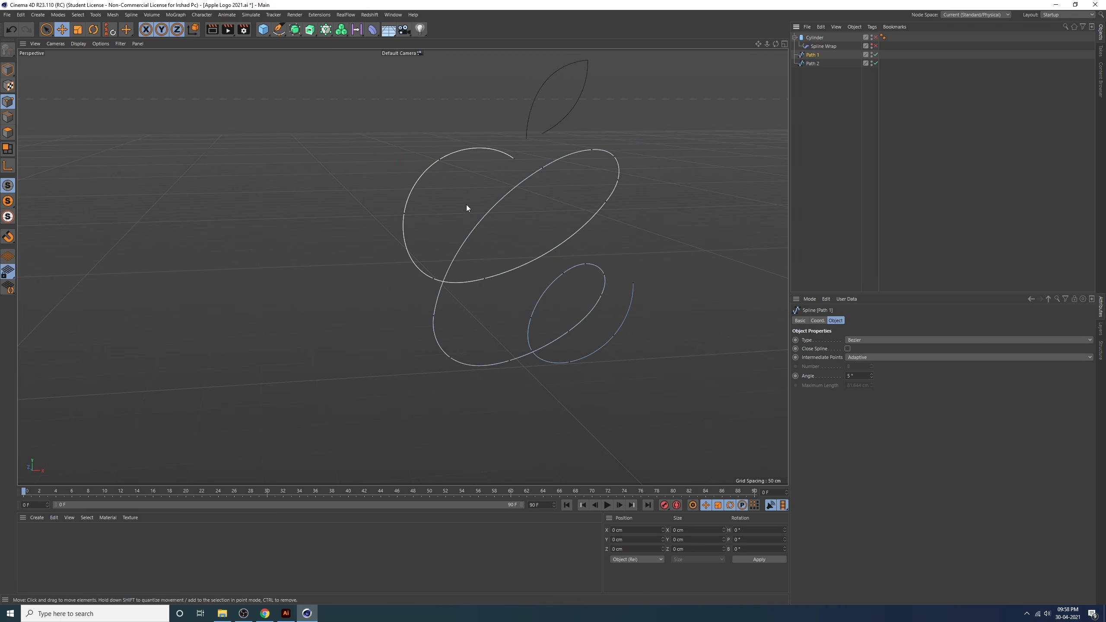
left_click_drag(467, 206, 467, 283, "alt")
left_click(447, 284)
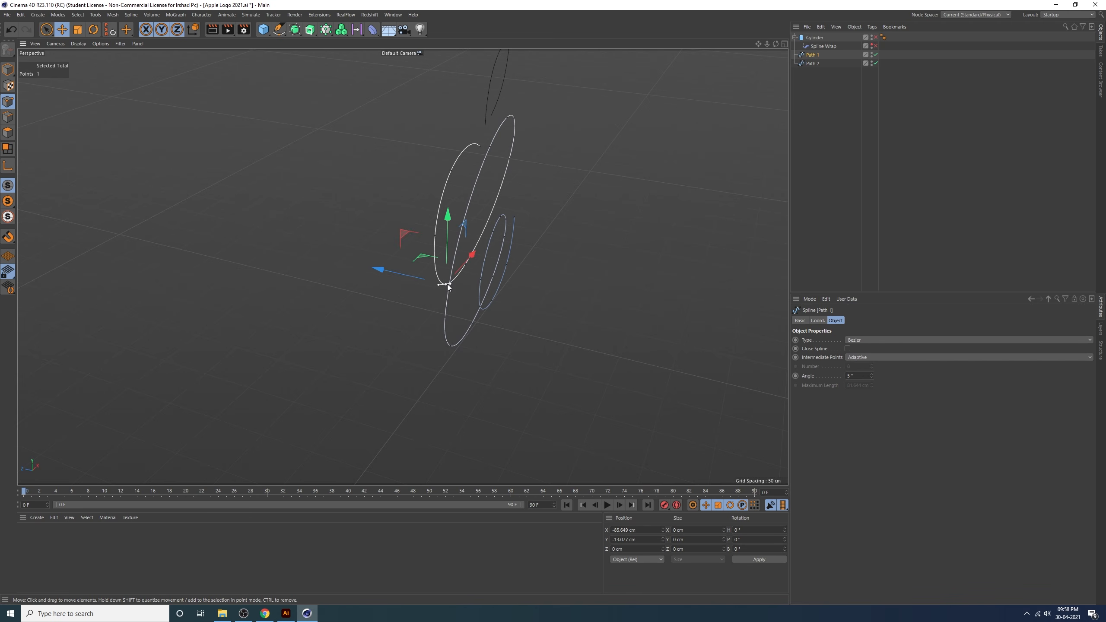
Switch to Illustrator and examine in the coloured logo which strands pass over each other, then return to Cinema 4D
left_click(286, 614)
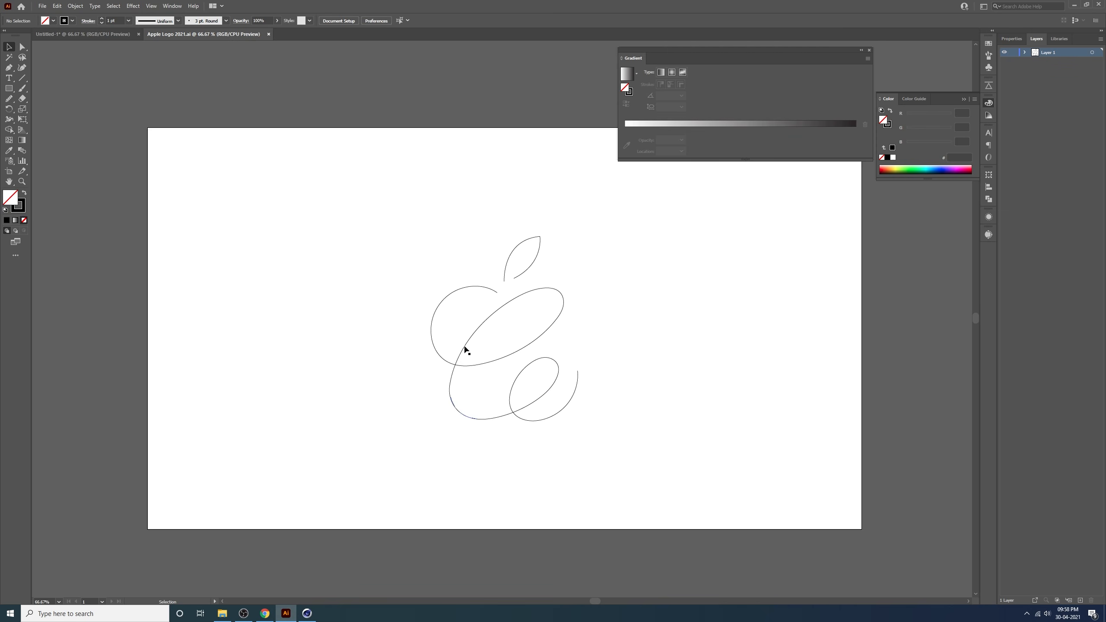
left_click(142, 37)
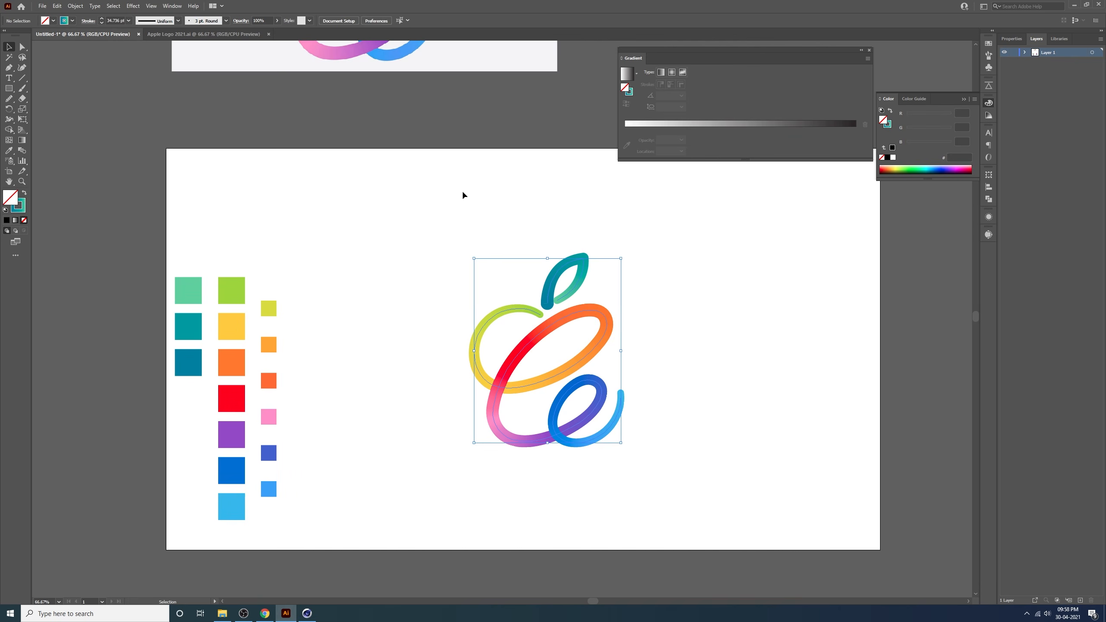
left_click_drag(421, 181, 469, 353)
scroll(501, 427, "down", 2)
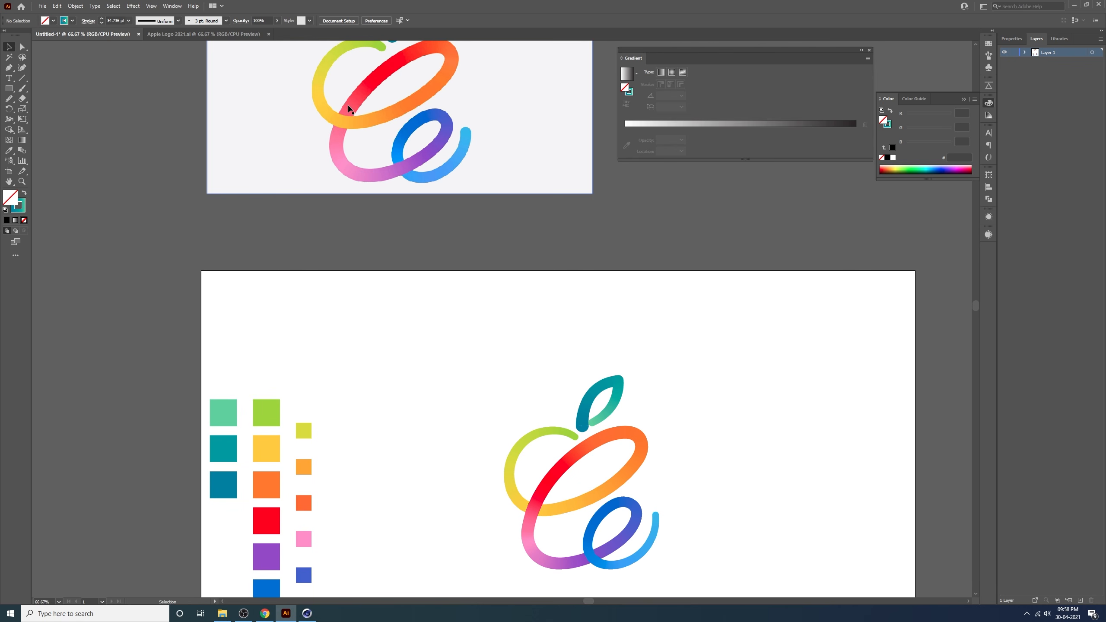
left_click(307, 614)
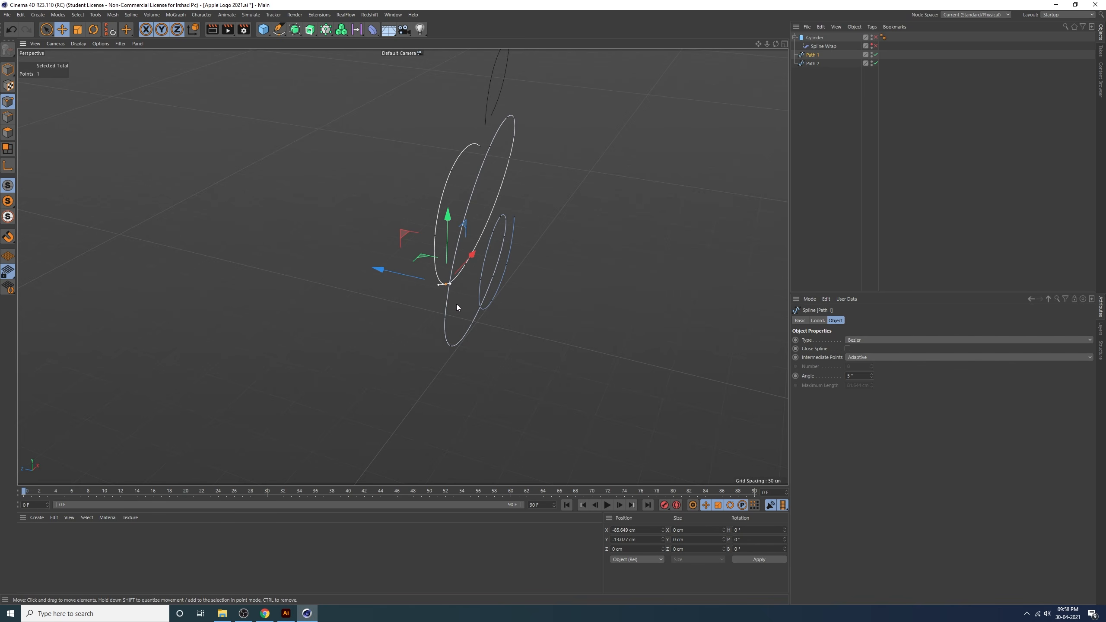
Offset the points of Path 1's outer left curve along Z to clear the crossing strand, placing its side point at about Z 8.9 cm
left_click_drag(457, 307, 478, 244, "alt")
left_click_drag(460, 217, 403, 217)
left_click_drag(447, 251, 391, 266)
key("ctrl+z")
left_click(425, 308)
left_click(406, 162)
key("ctrl+z")
left_click(389, 267)
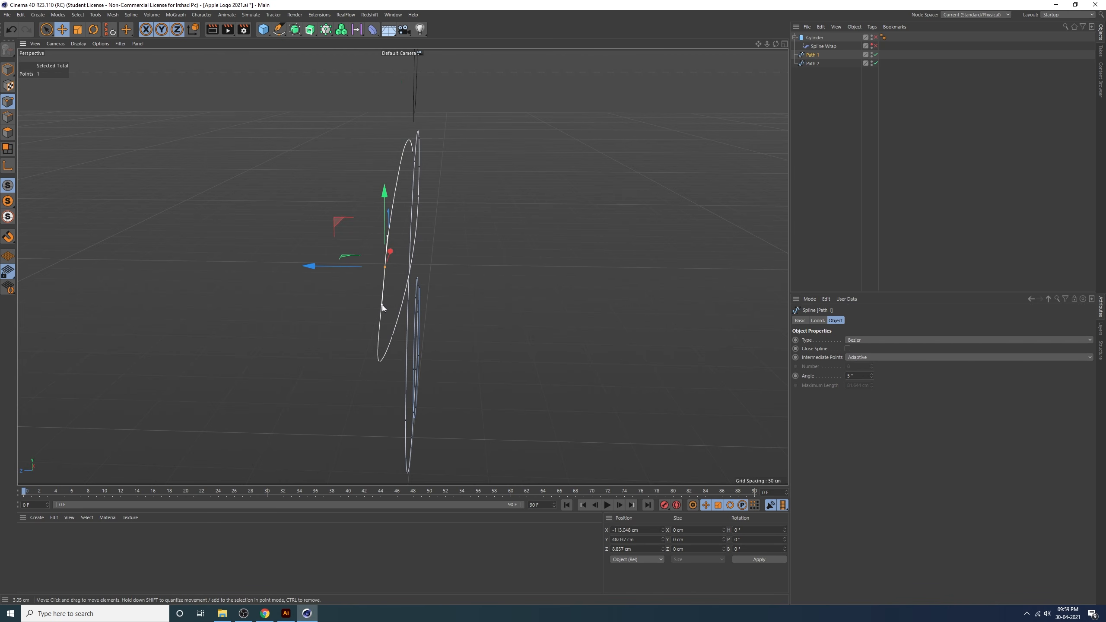
left_click_drag(382, 304, 477, 301, "alt")
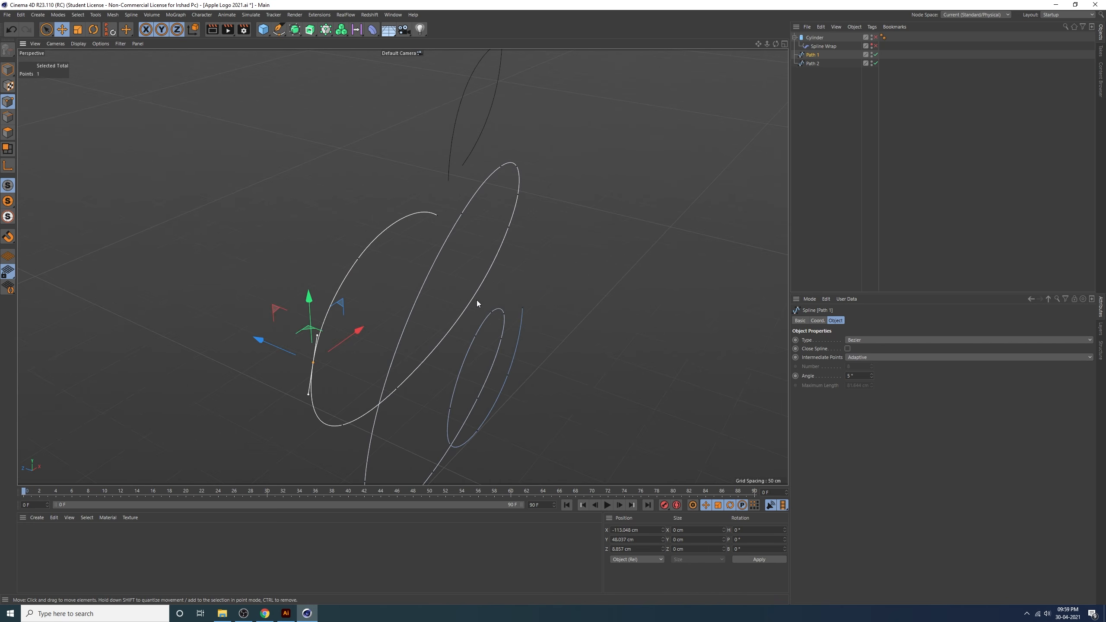
Compare the remaining loop overlaps of the spline with the coloured reference logo in Illustrator, then return to Cinema 4D
left_click(285, 613)
left_click_drag(440, 104, 457, 168)
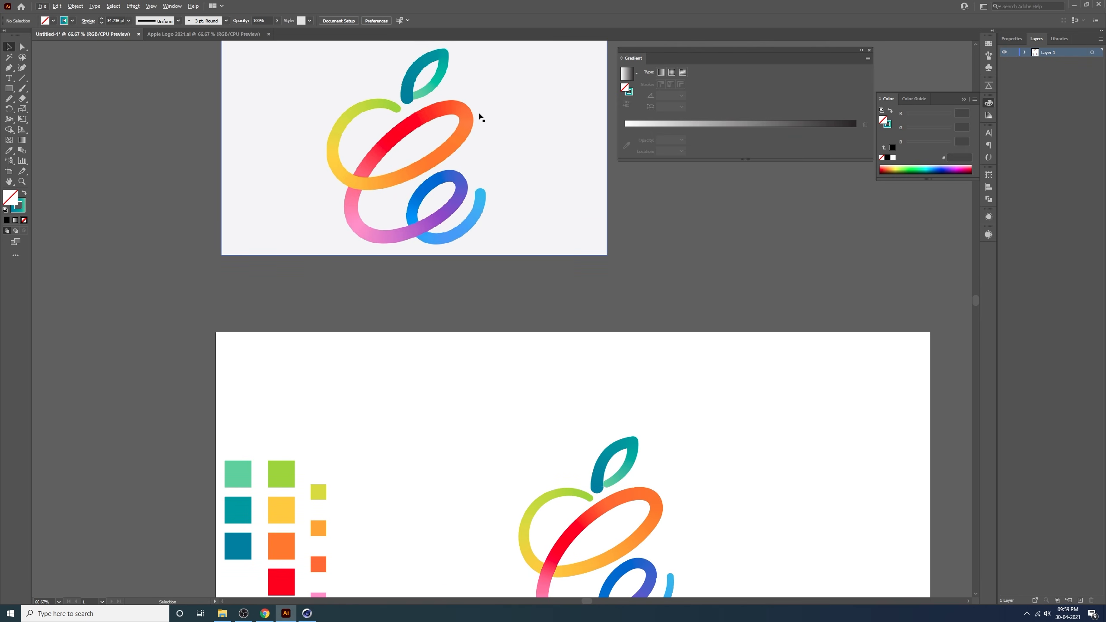
left_click(307, 613)
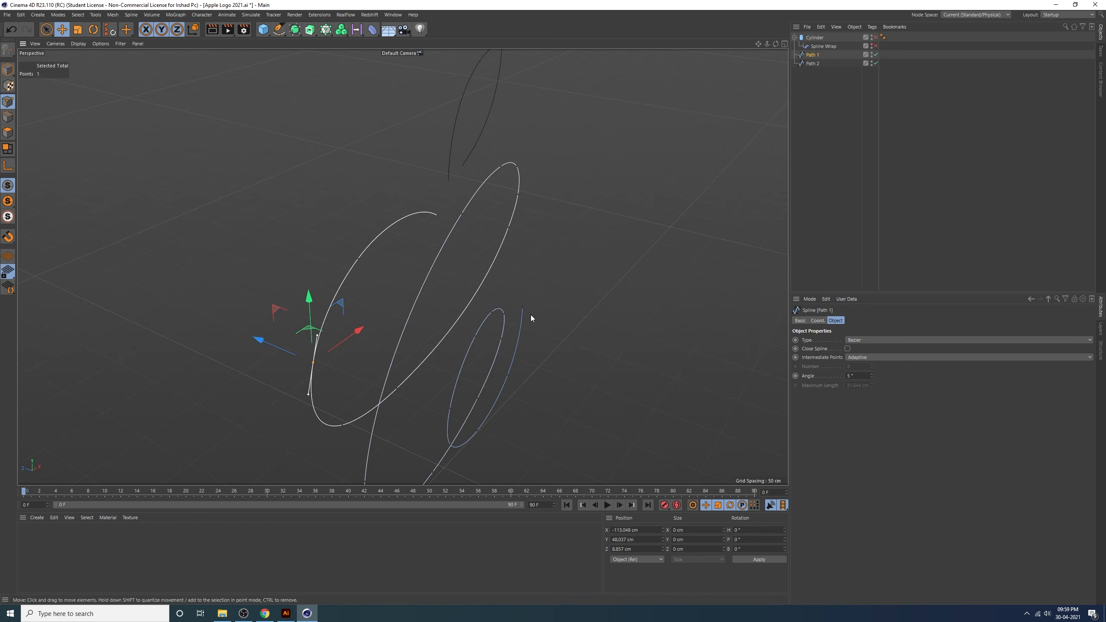
left_click_drag(530, 314, 440, 317, "alt")
left_click(285, 614)
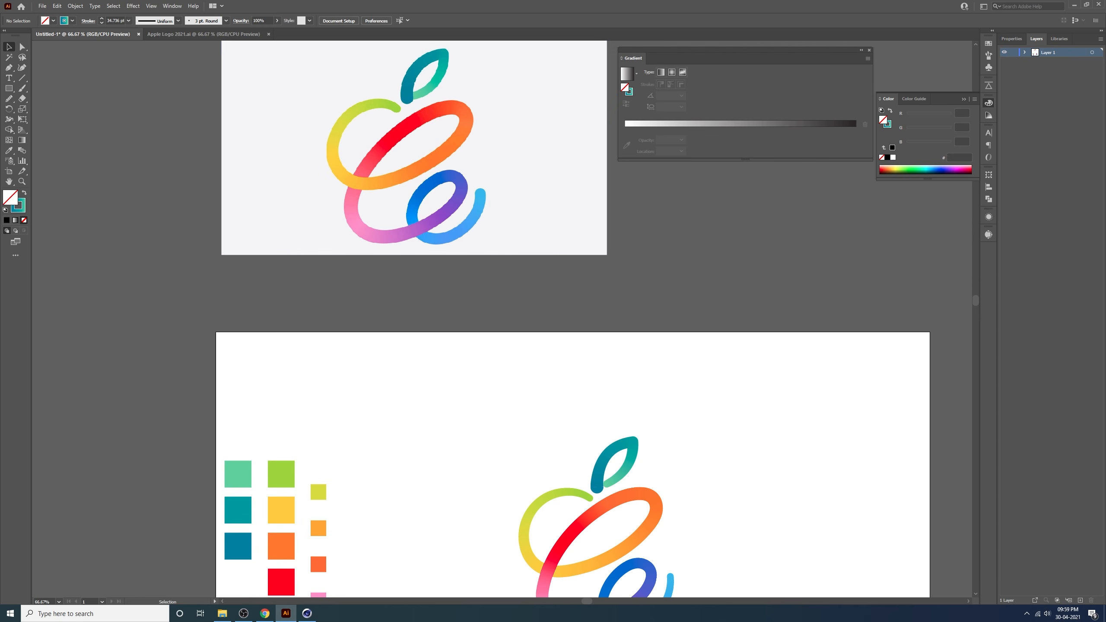
left_click(308, 613)
Offset the points of Path 1's small lower loop and tail along Z, with the tail points at about 9.8 and 8.6 cm
left_click_drag(421, 370, 340, 343, "alt")
left_click(387, 347)
left_click(403, 286)
left_click_drag(368, 281, 361, 279)
left_click(407, 388)
left_click_drag(367, 384, 355, 382)
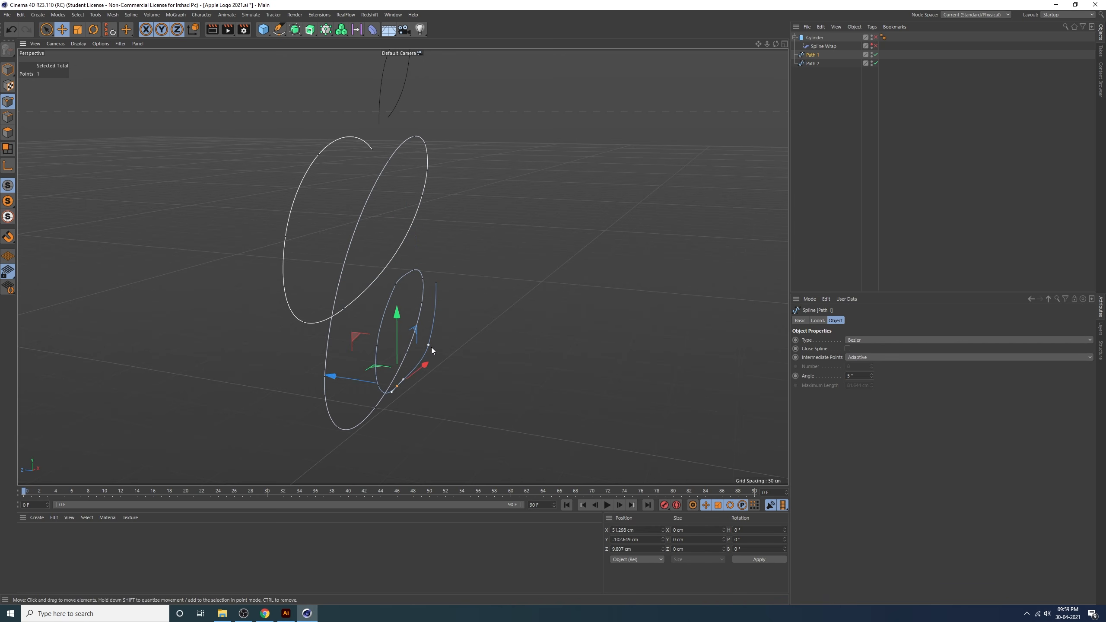
left_click(428, 345)
mouse_move(386, 343)
left_mouse_down()
mouse_move(376, 342)
mouse_move(431, 394)
mouse_move(364, 381)
mouse_move(465, 273)
mouse_move(391, 328)
left_mouse_up()
Move the point on Path 1's bottom curve to about Z -3.6 cm to separate it from the small loop
left_click(396, 393)
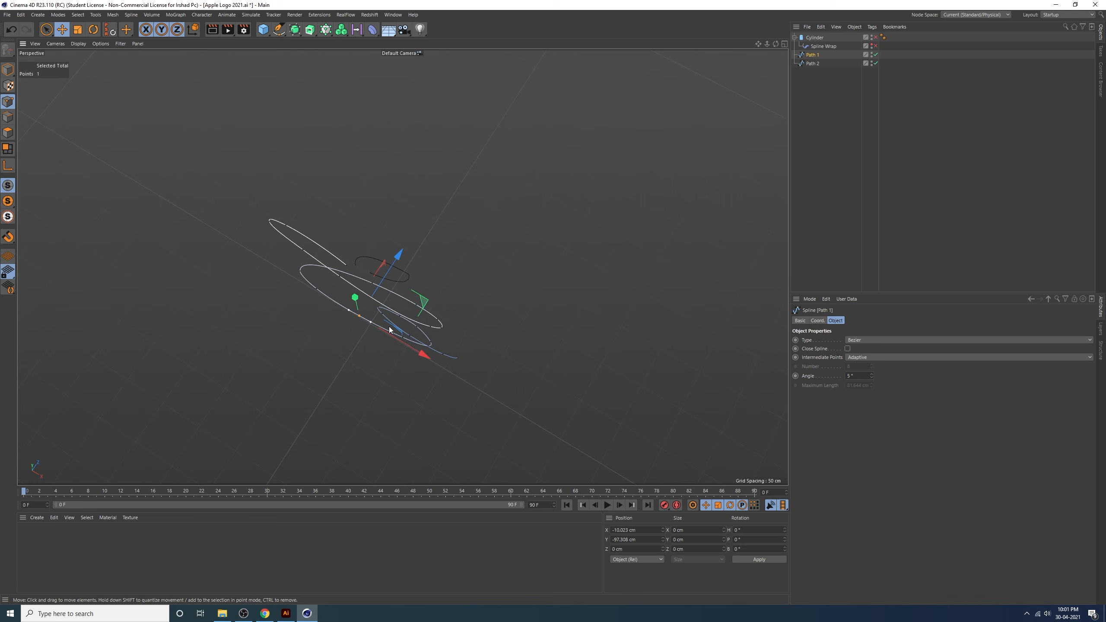
left_click(401, 347)
left_click_drag(435, 287, 441, 277)
left_click(314, 290)
right_click_drag(314, 307, 350, 276, "alt")
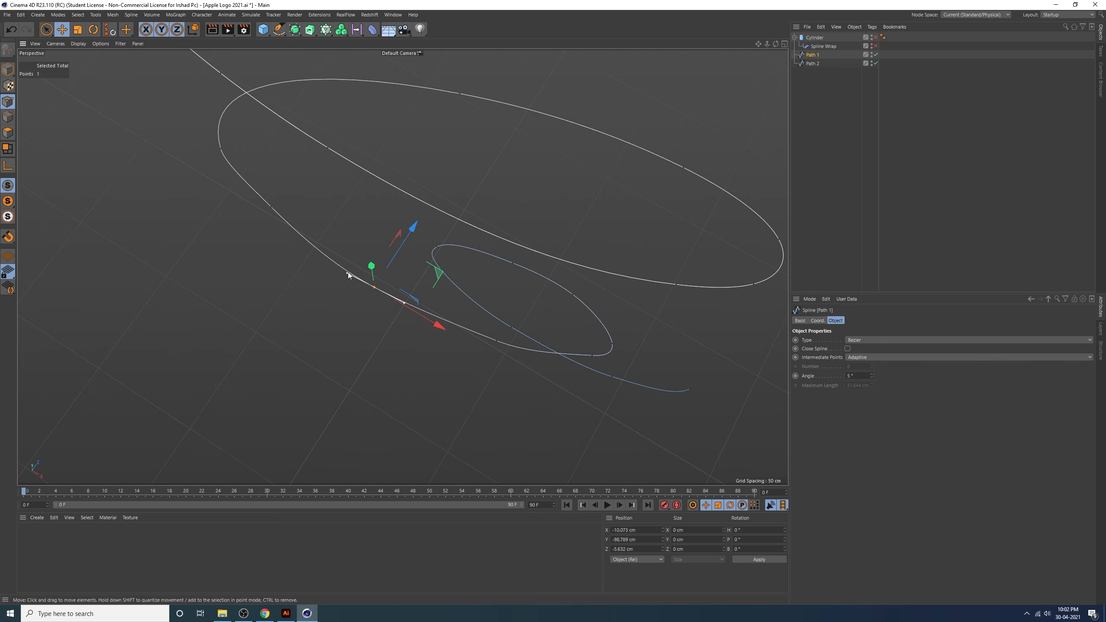
left_click(519, 353)
Turn the Cylinder and Spline Wrap back on and check the tube's overlaps from the front
left_click_drag(519, 353, 515, 149, "alt")
right_click_drag(450, 123, 510, 104, "alt")
left_click(510, 103)
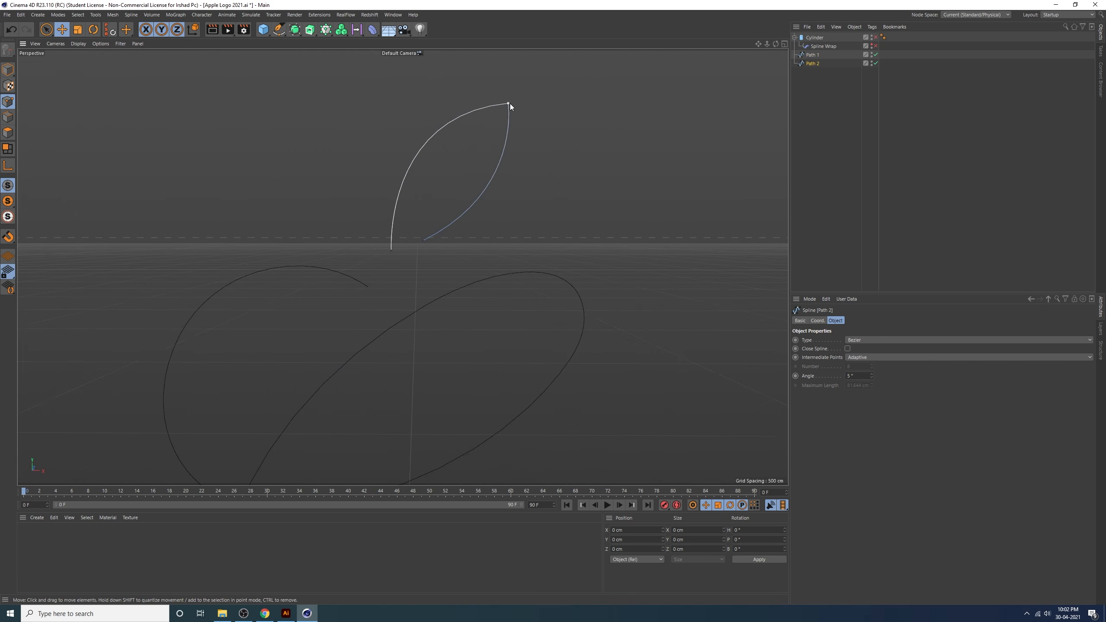
left_click(294, 269)
left_click_drag(510, 104, 465, 283, "alt")
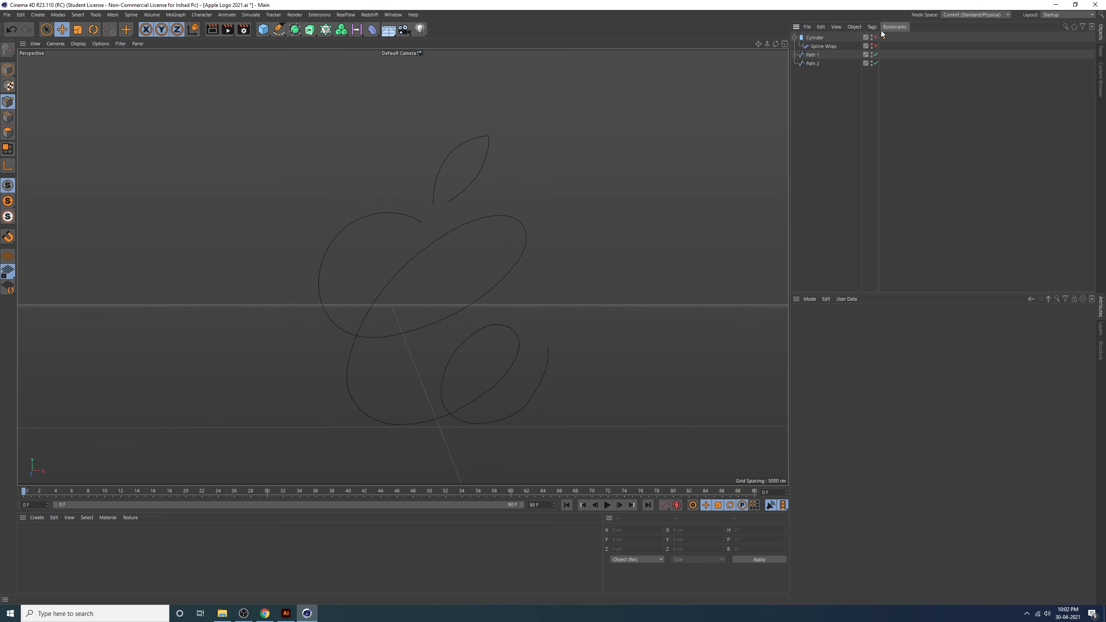
left_click(877, 38)
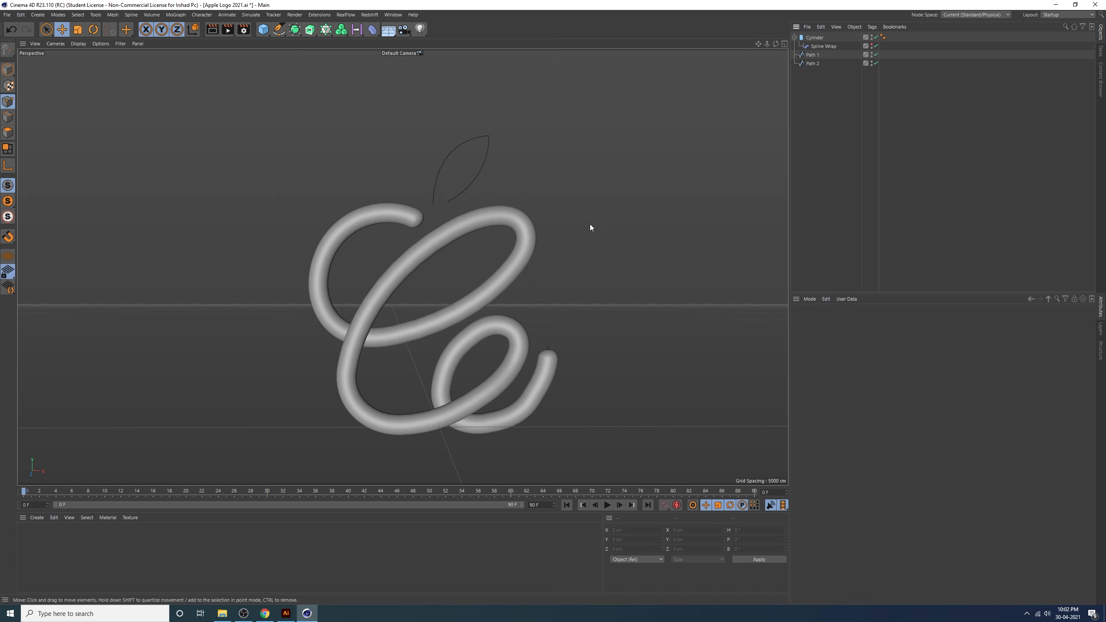
middle_click_drag(504, 365, 503, 352, "alt")
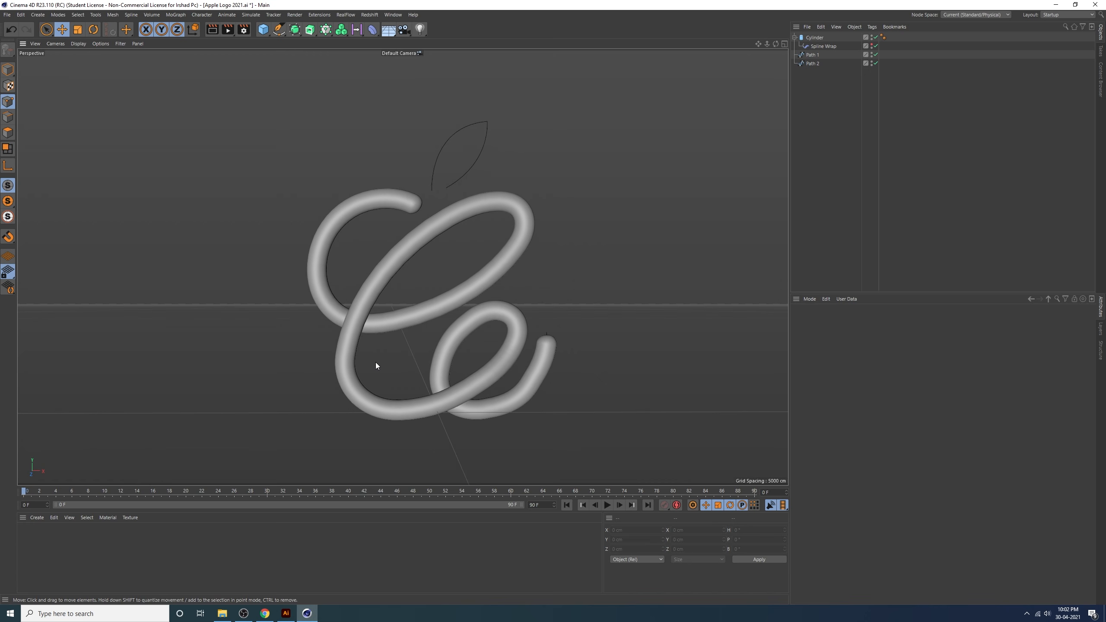
Hide the Cylinder, adjust the tangent of Path 1's point on the lower curve's left edge, and show the tube again
left_click(811, 55)
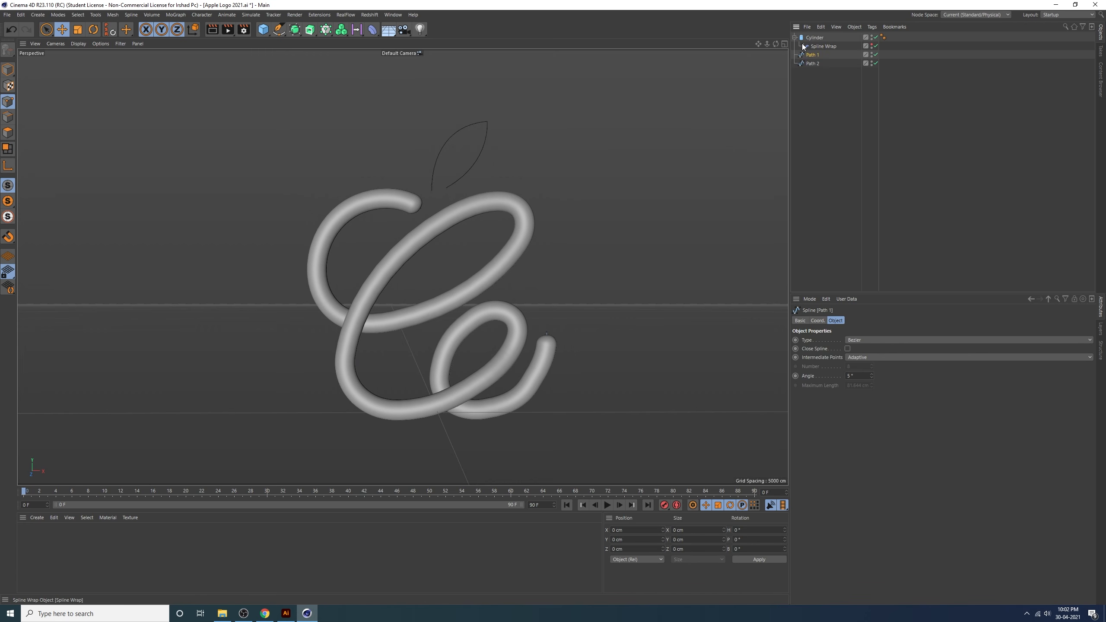
left_click(876, 37)
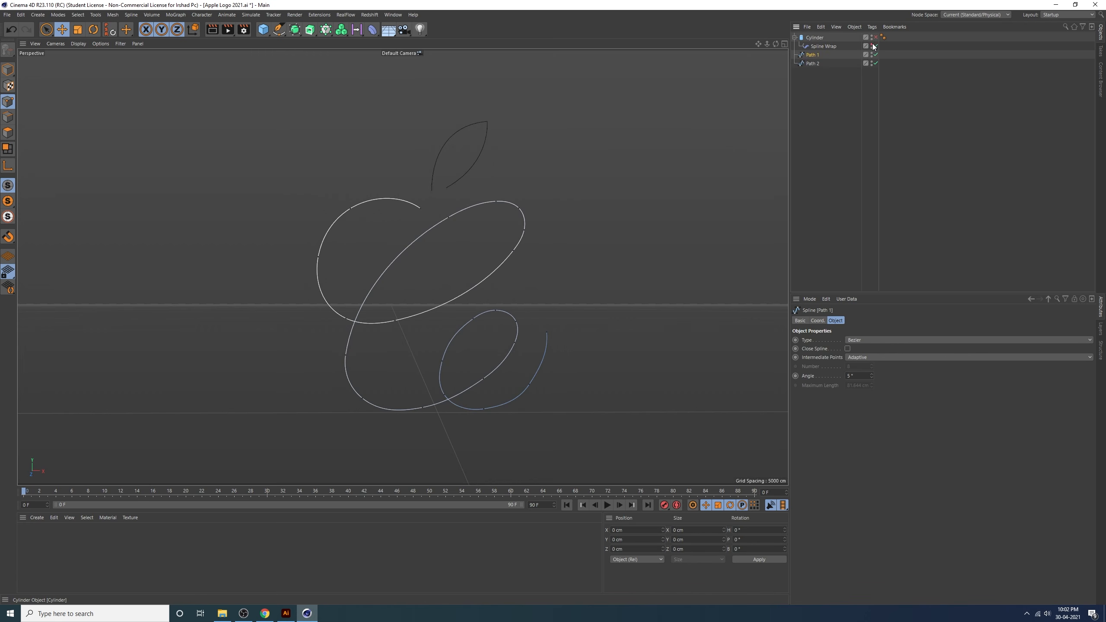
left_click(348, 357)
left_click_drag(352, 312, 348, 307)
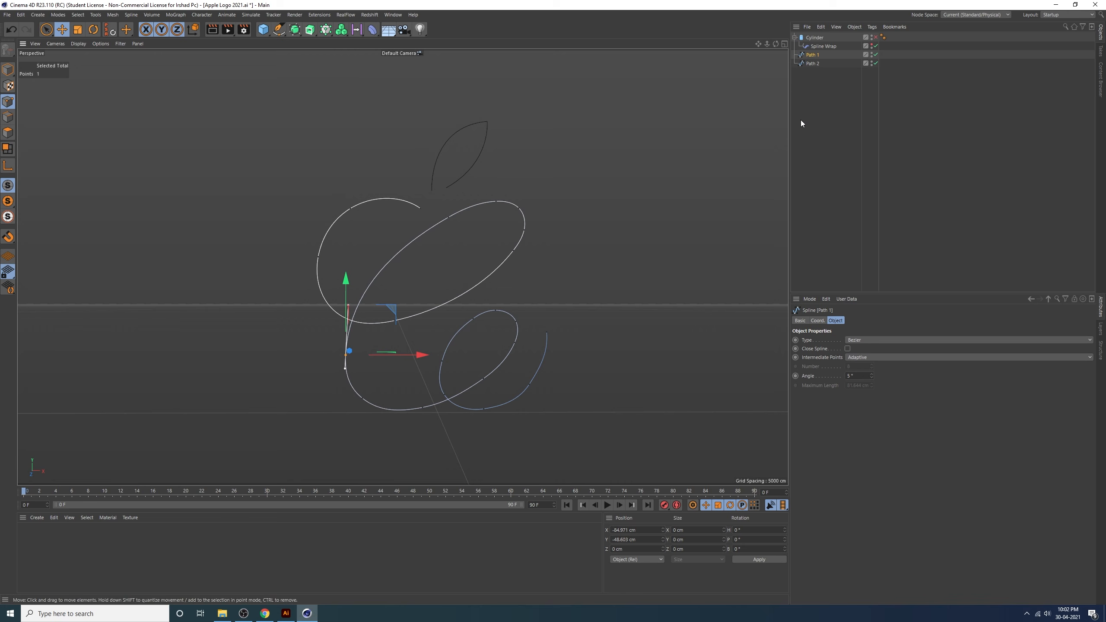
left_click(876, 38)
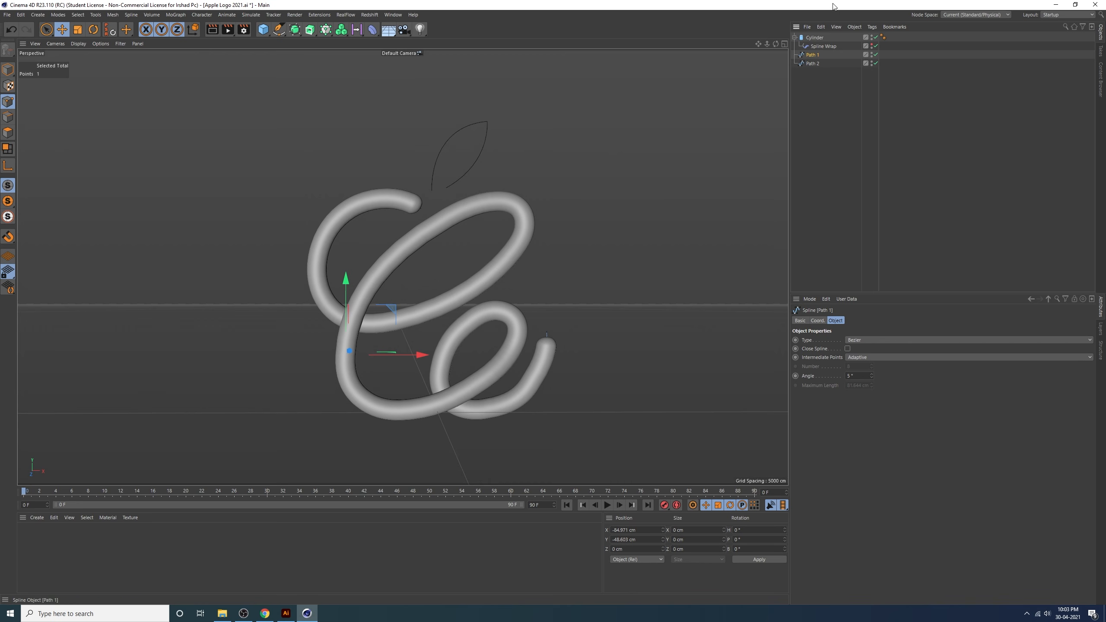
Hide the Cylinder and smooth Path 1's tail and small loop by adjusting the tangents of their points
left_click(876, 38)
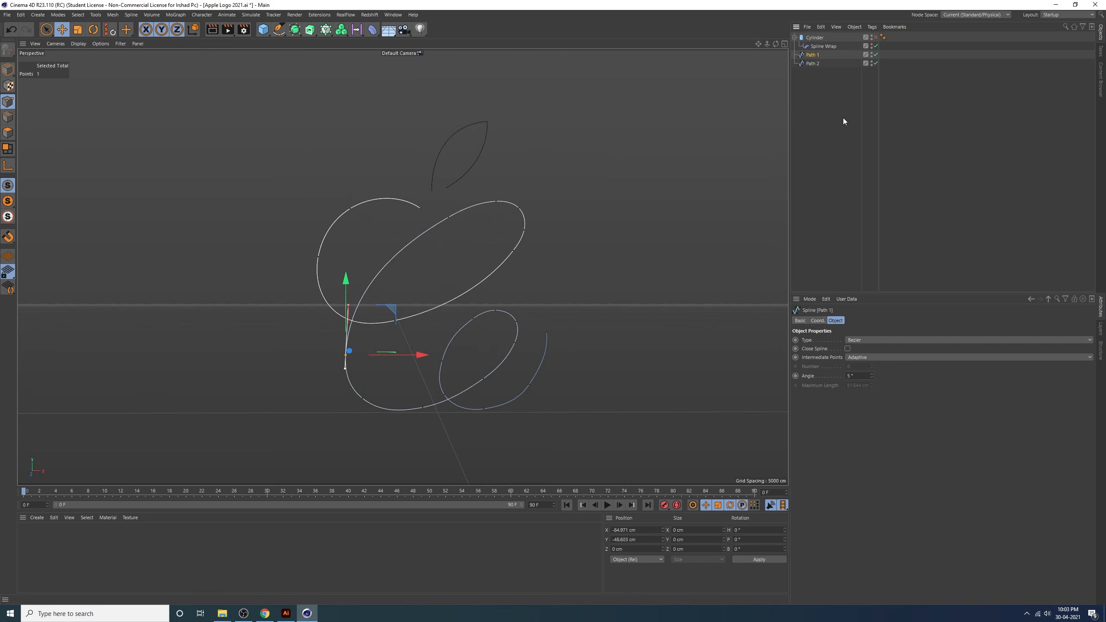
left_click(530, 384)
left_click_drag(521, 398, 517, 398)
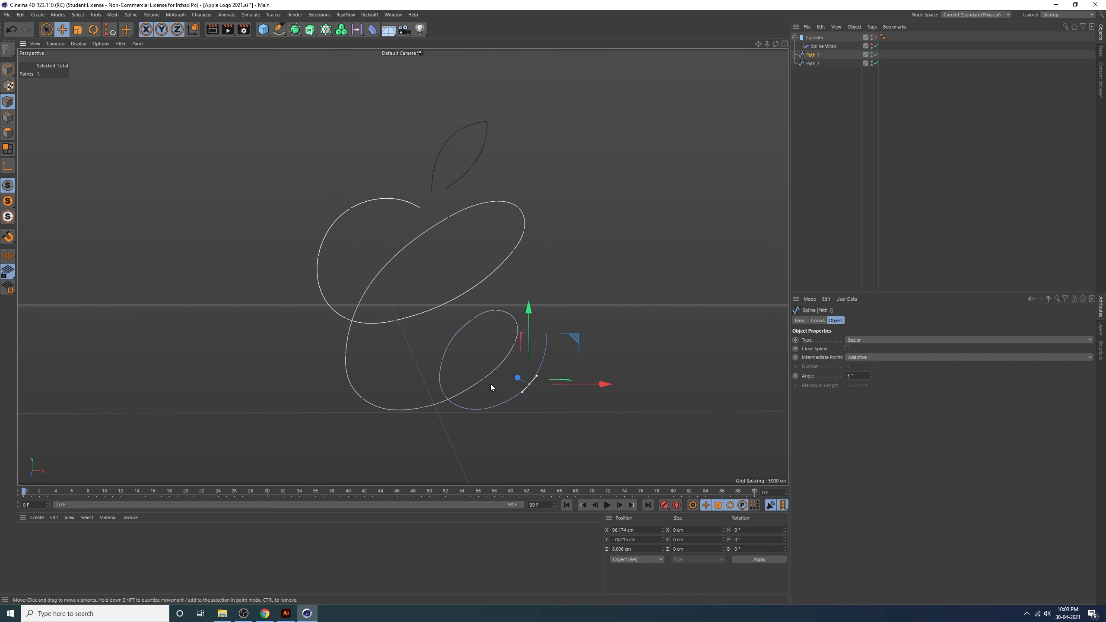
left_click(443, 361)
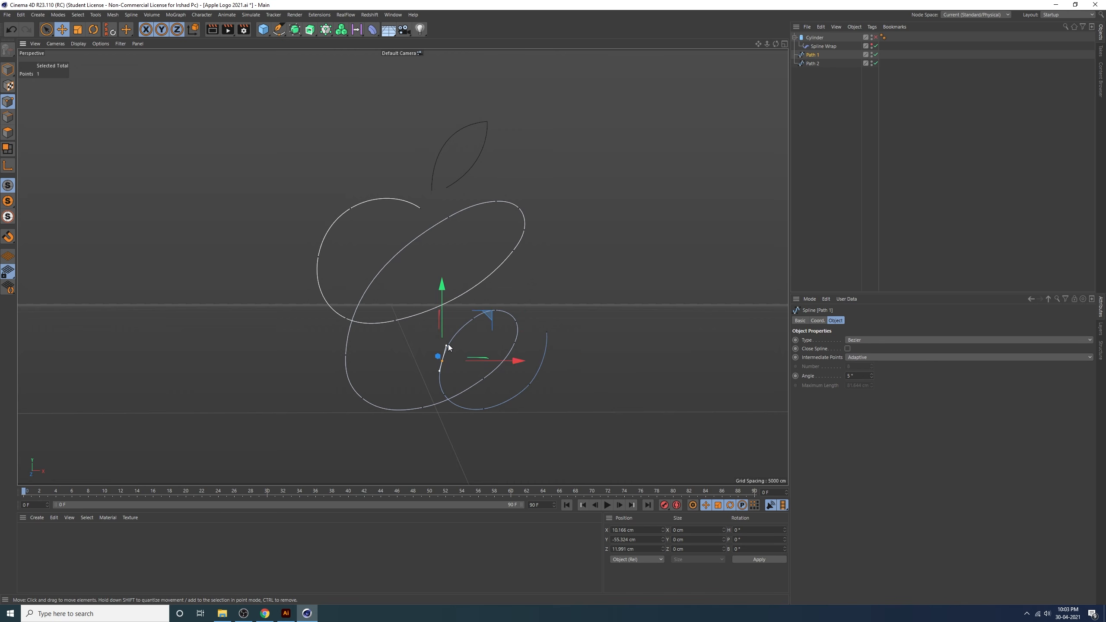
left_click_drag(448, 347, 447, 353)
Show the Cylinder again, clear the selection and check the smoothed tube in the full logo view
left_click(876, 38)
left_click(911, 127)
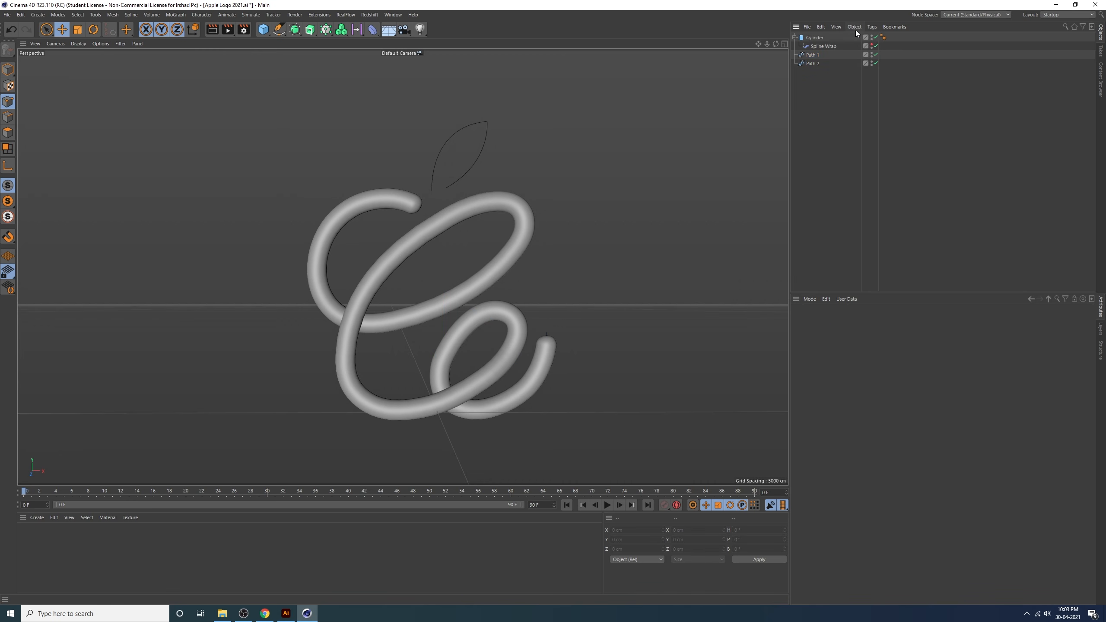
scroll(479, 262, "down", 3)
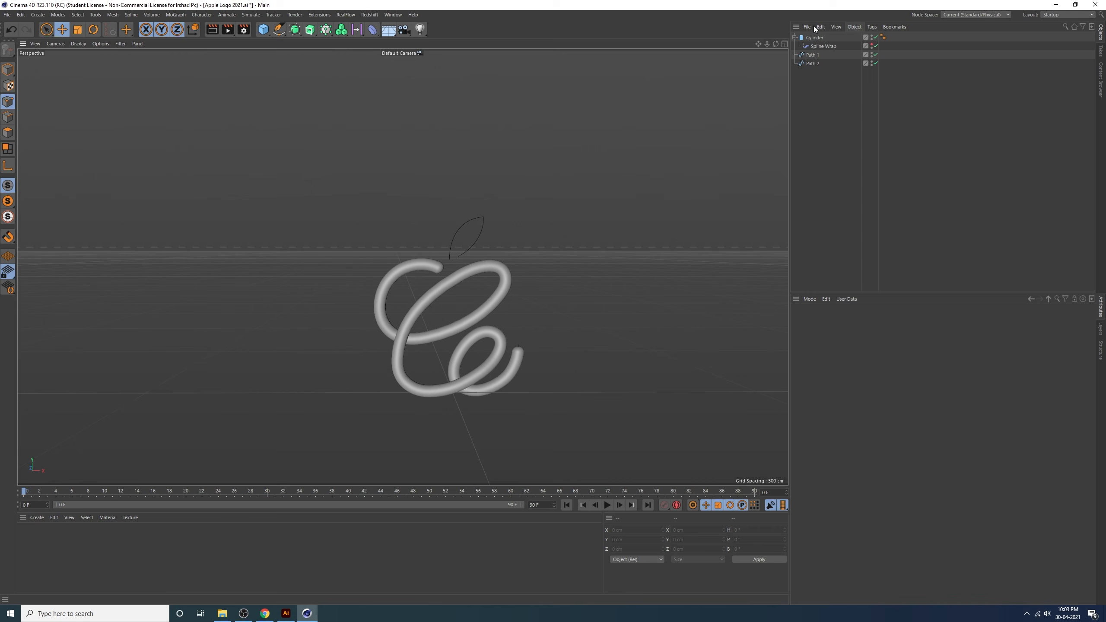
Rename the Cylinder object as Main
left_click(820, 39)
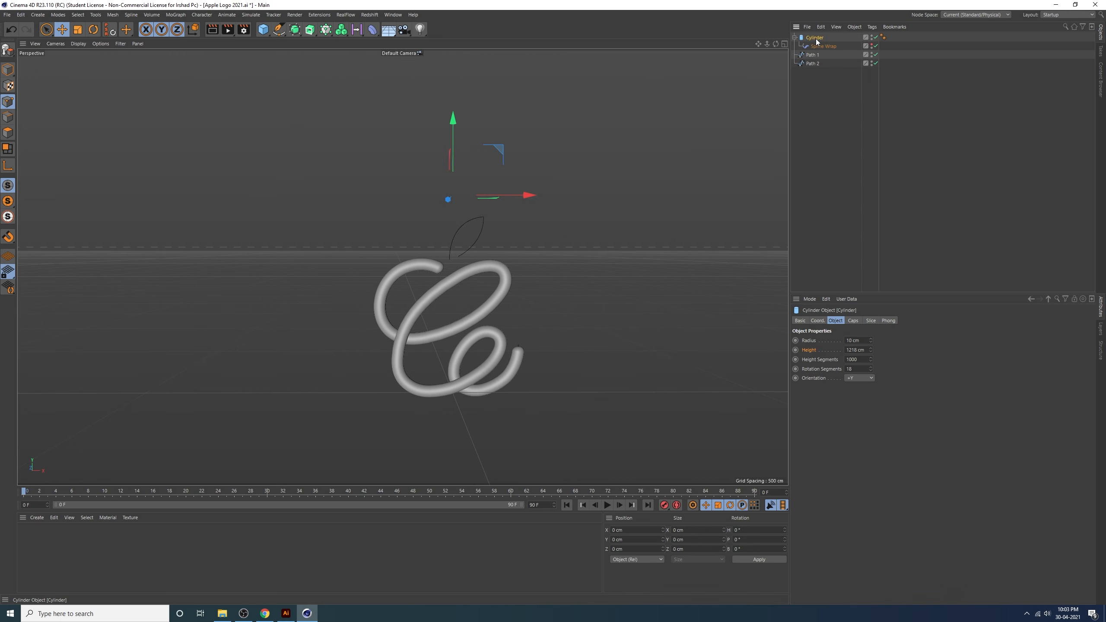
double_click(817, 39)
type("Mai")
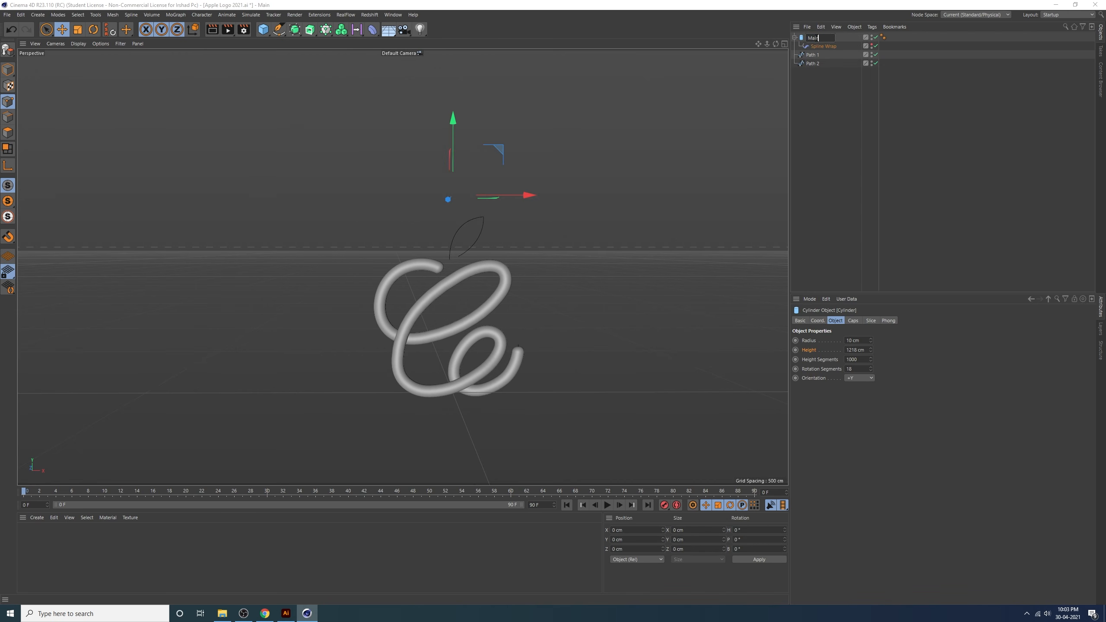
type("n")
key("Return")
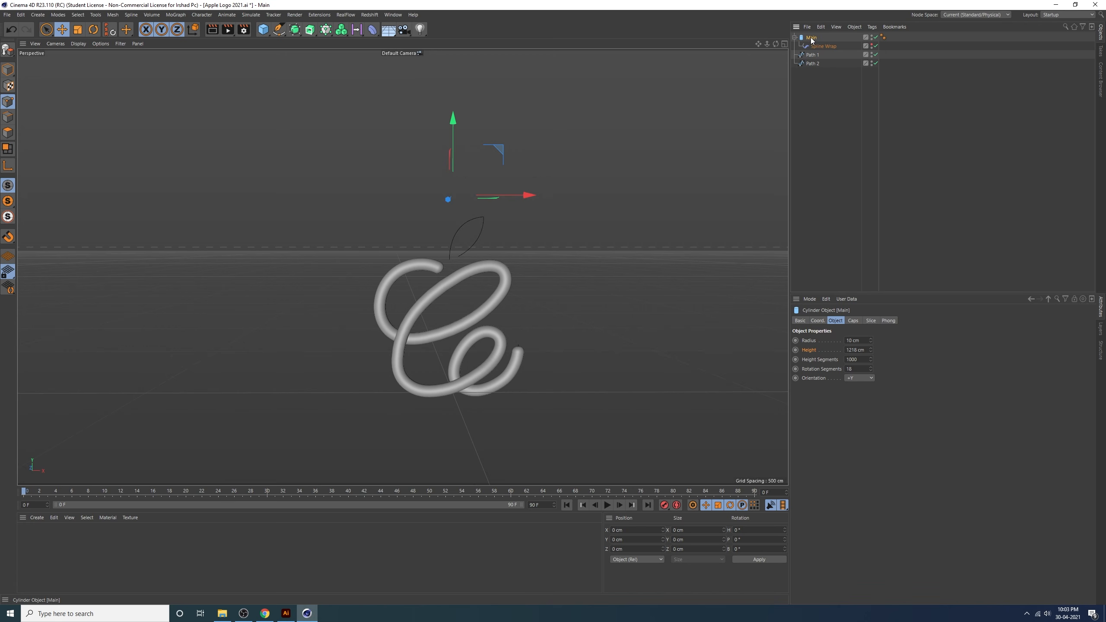
Duplicate the Main cylinder together with its Spline Wrap and rename the copy as Second
left_click_drag(811, 41, 806, 105, "ctrl")
double_click(817, 72)
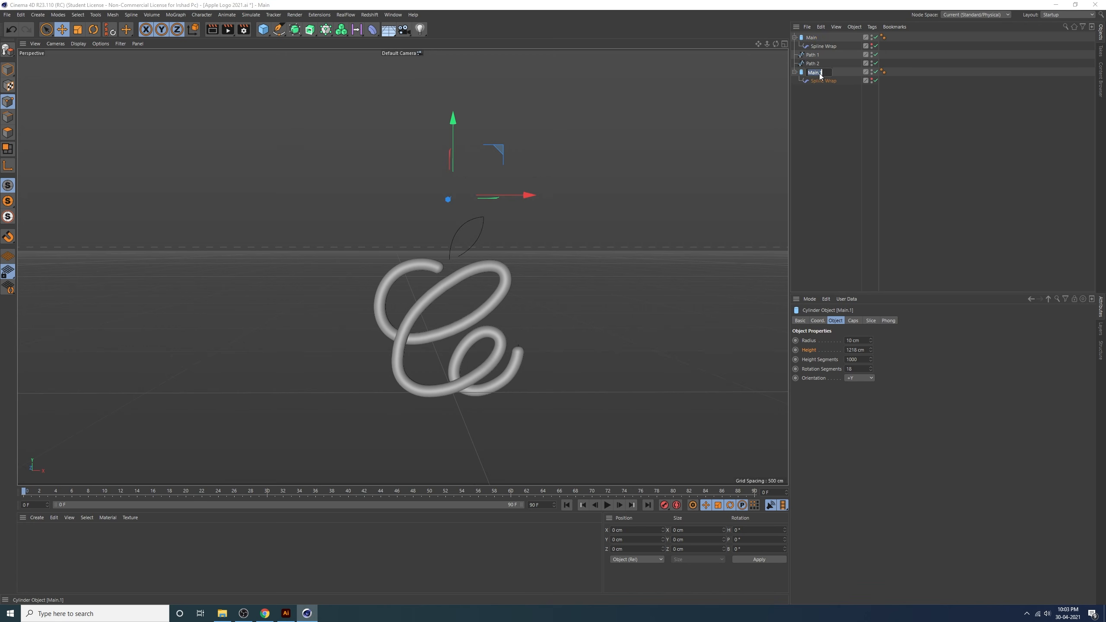
type("Second")
key("Return")
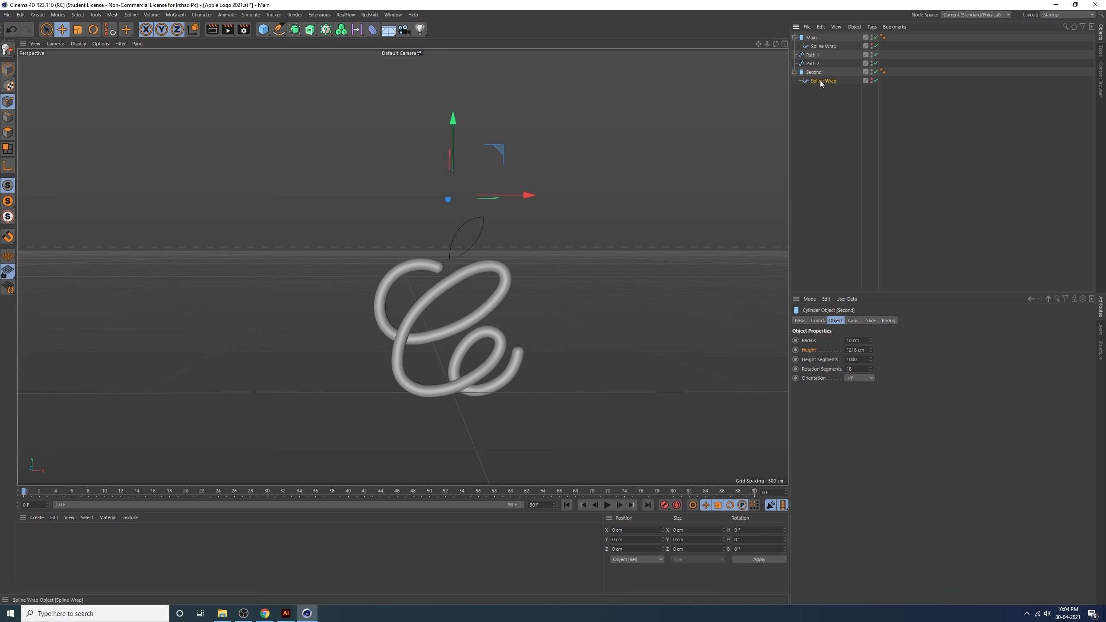
Assign Path 2 to the Spline Wrap of Second and reduce that cylinder's height to about 183 cm to fit the leaf
left_click(820, 81)
left_click_drag(830, 64, 820, 73)
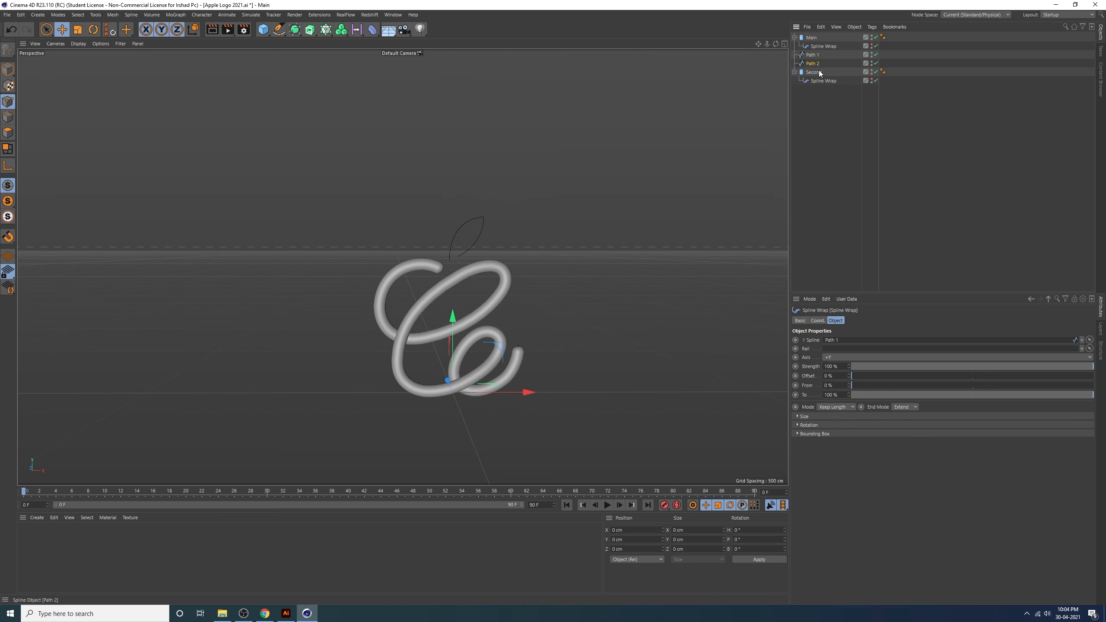
left_click_drag(862, 343, 864, 343)
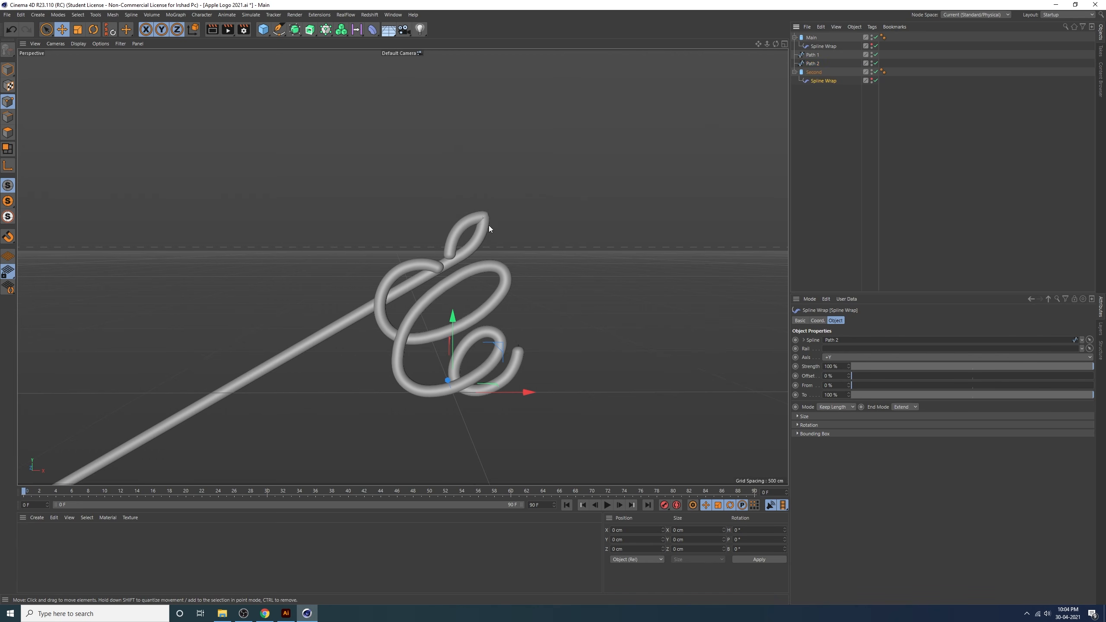
left_click(814, 71)
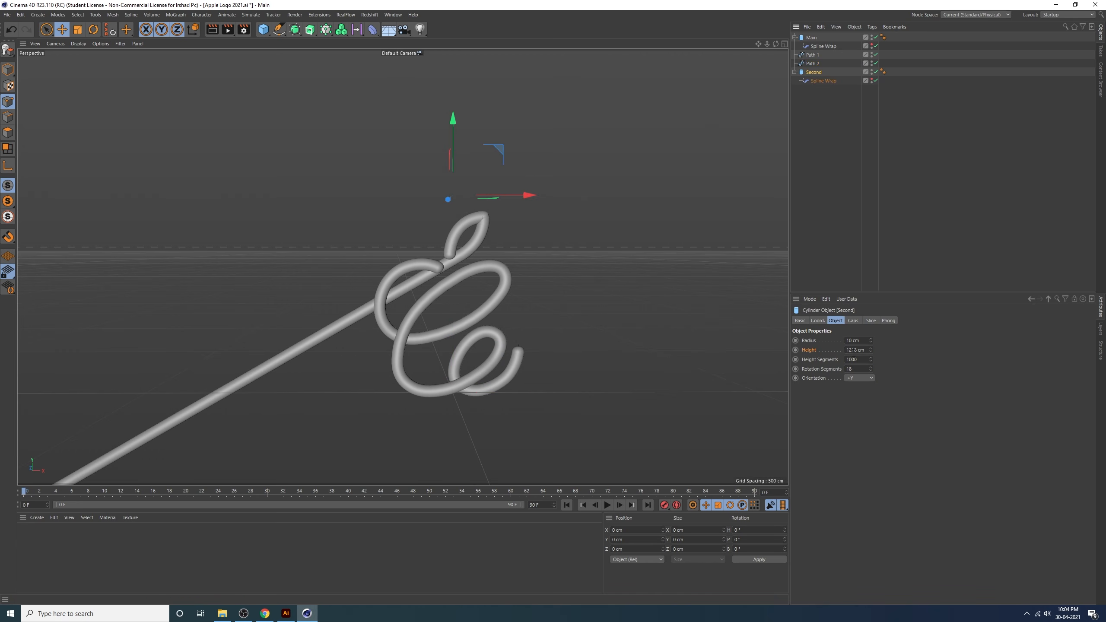
mouse_move(871, 350)
left_mouse_down()
mouse_move(871, 393)
mouse_move(872, 349)
mouse_move(871, 363)
left_mouse_up()
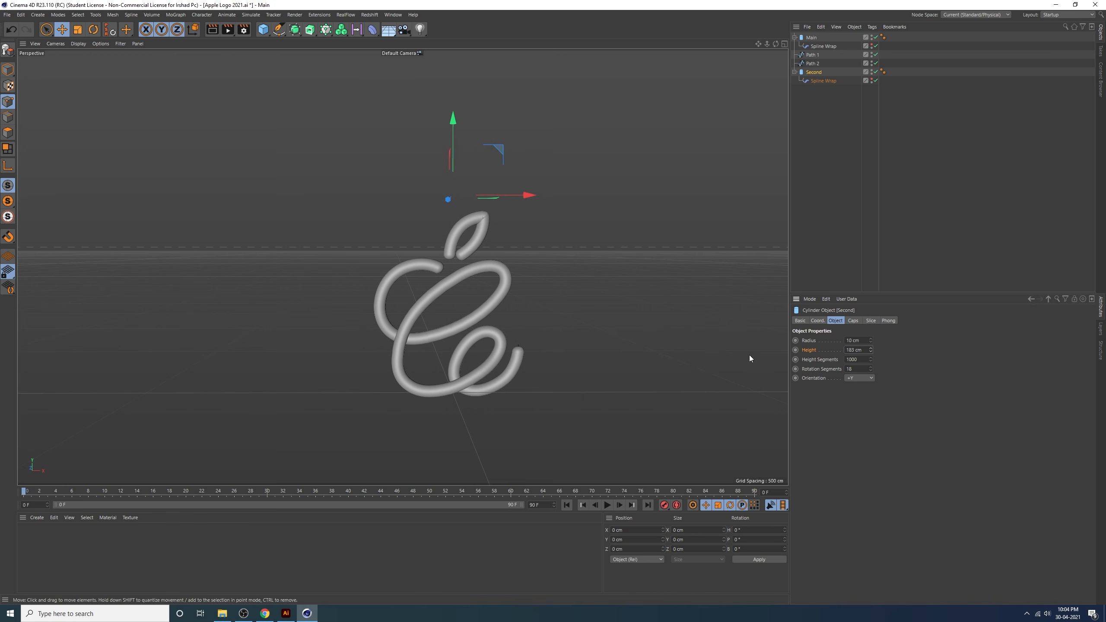
Move Path 1 and Path 2 below the Second cylinder in the object hierarchy and clear the selection
left_click(812, 55)
left_click(813, 62, "shift")
left_click_drag(811, 65, 811, 160)
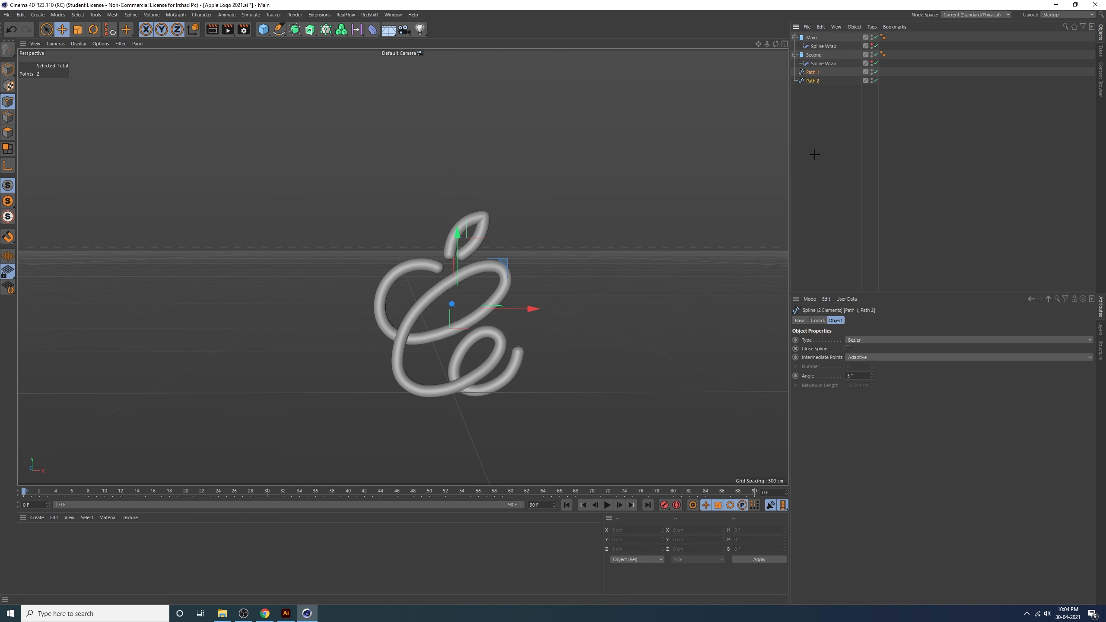
left_click(813, 152)
left_click(814, 55)
left_click(811, 37)
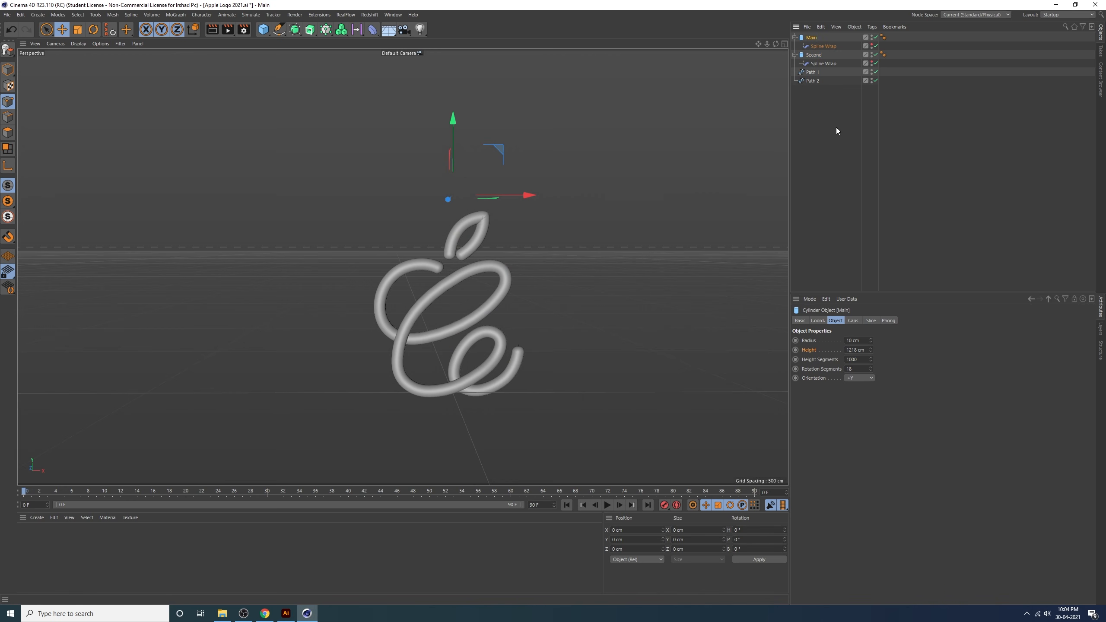
middle_click_drag(495, 295, 504, 278, "alt")
left_click_drag(494, 290, 467, 291, "alt")
left_click(499, 360)
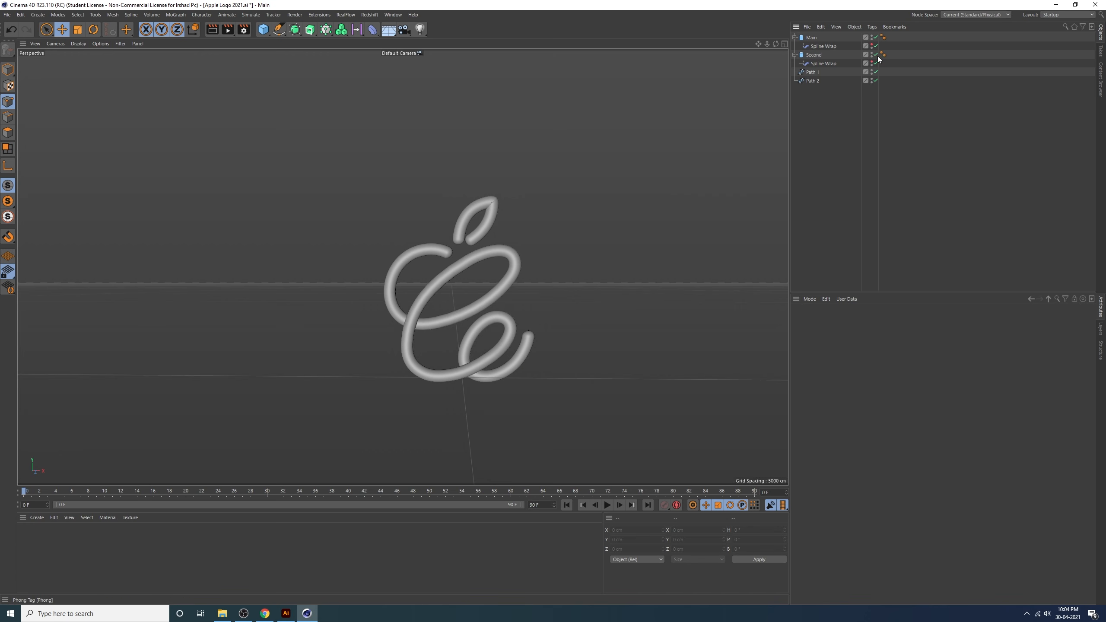
Create a new standard material and open it for editing
left_click(38, 518)
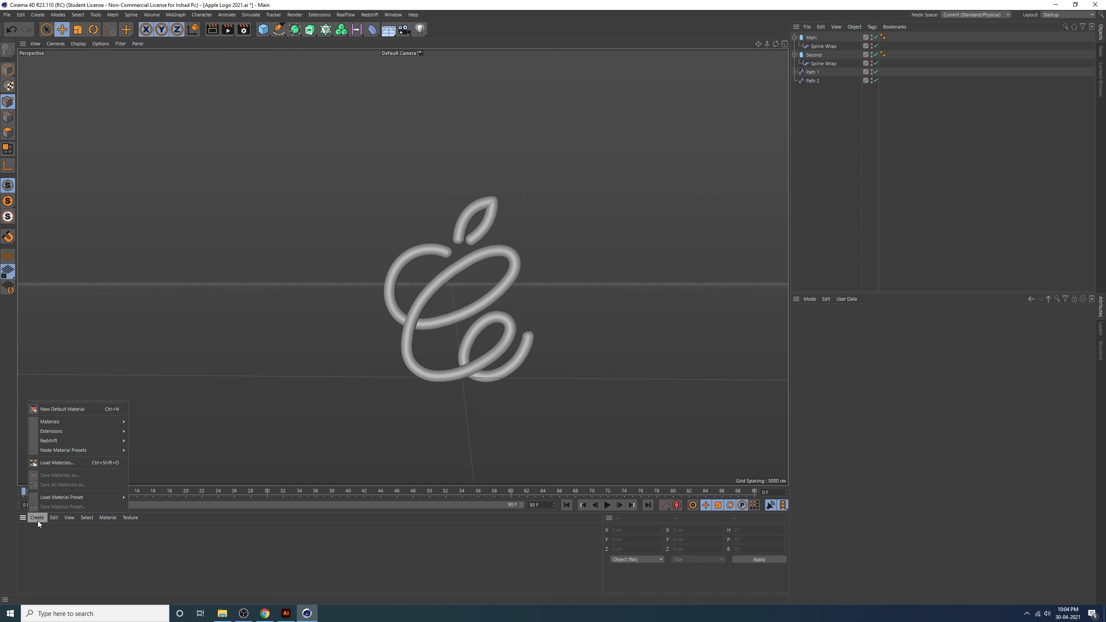
mouse_move(52, 421)
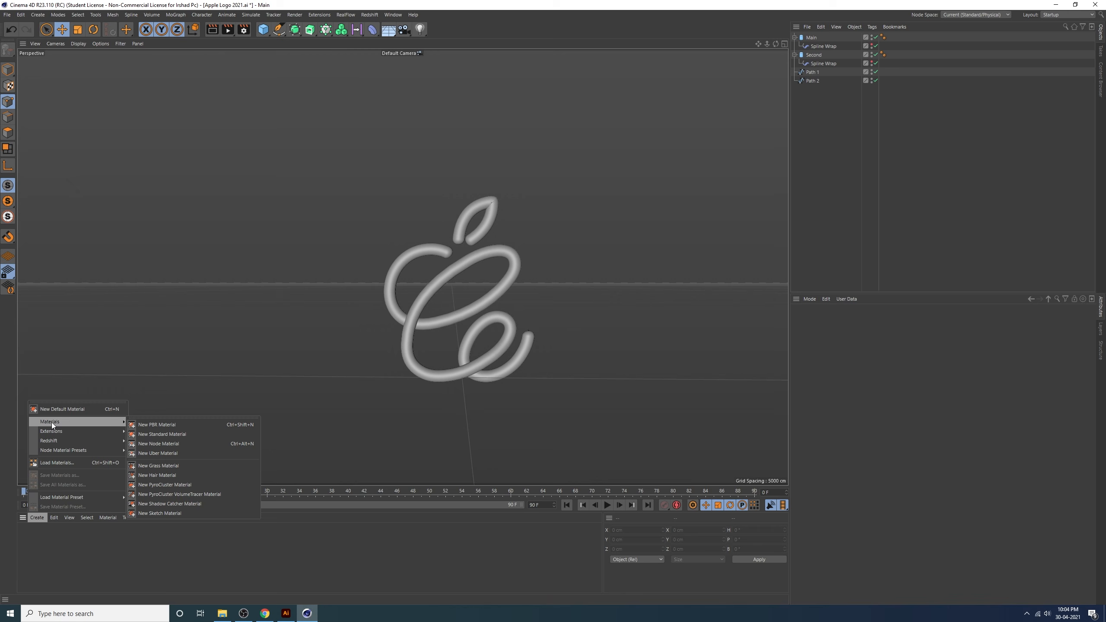
left_click(173, 435)
double_click(25, 537)
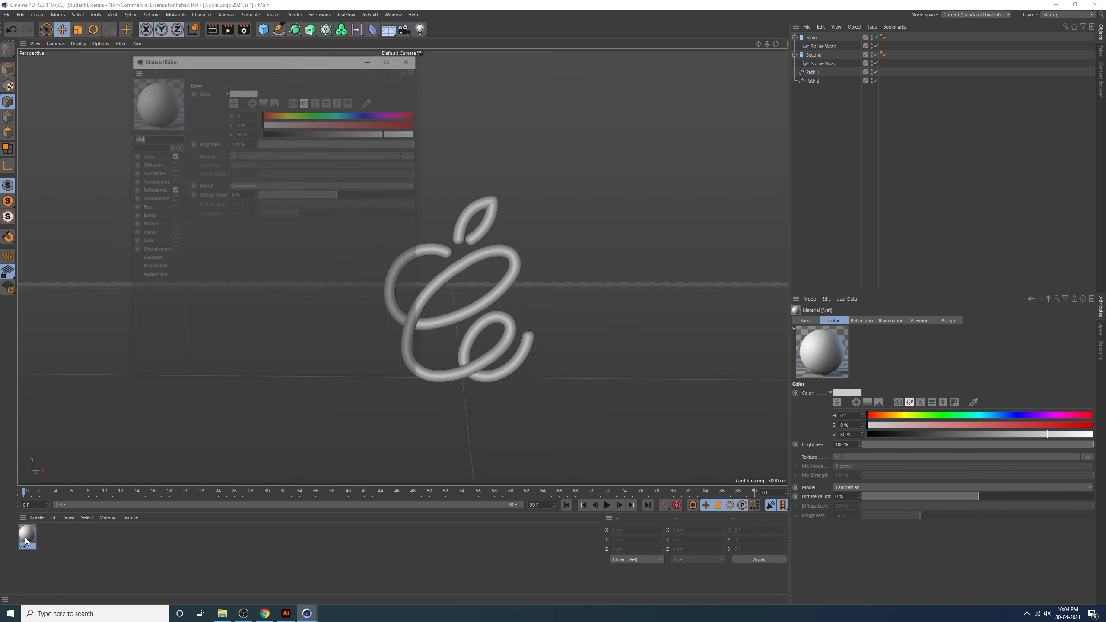
Disable the material's Reflectance and Color channels and enable Luminance
left_click(153, 191)
left_click(174, 190)
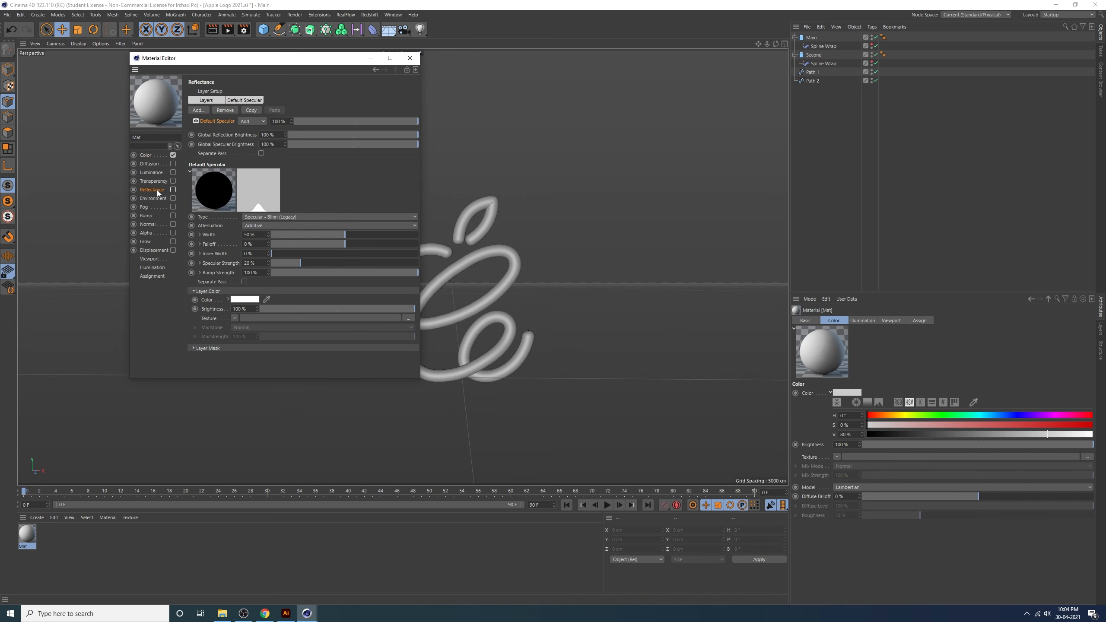
left_click(151, 155)
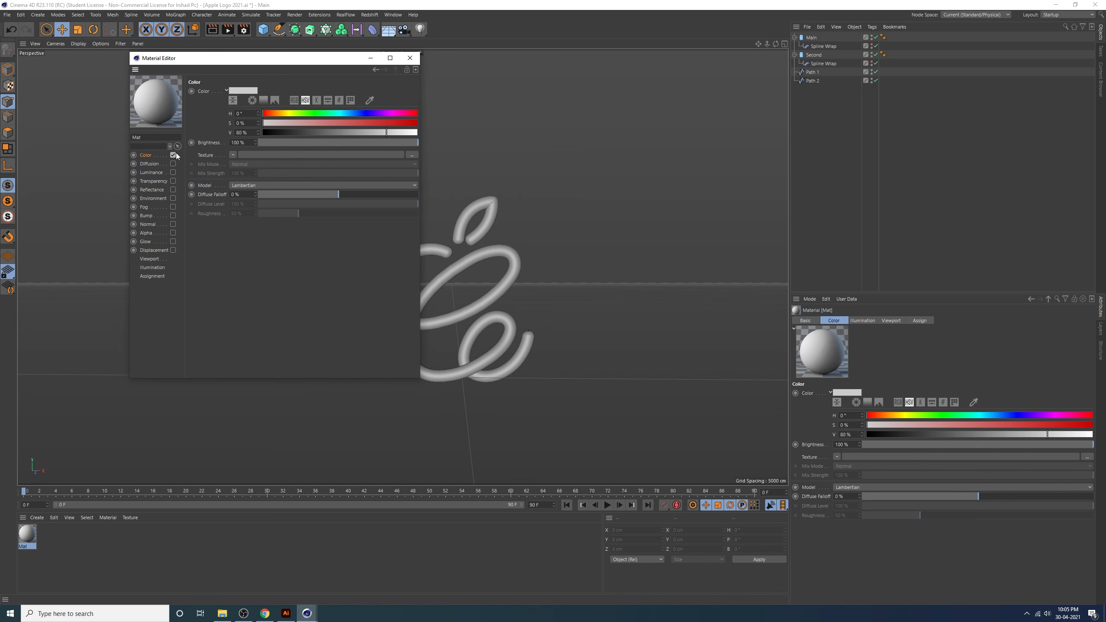
left_click(173, 156)
left_click(153, 172)
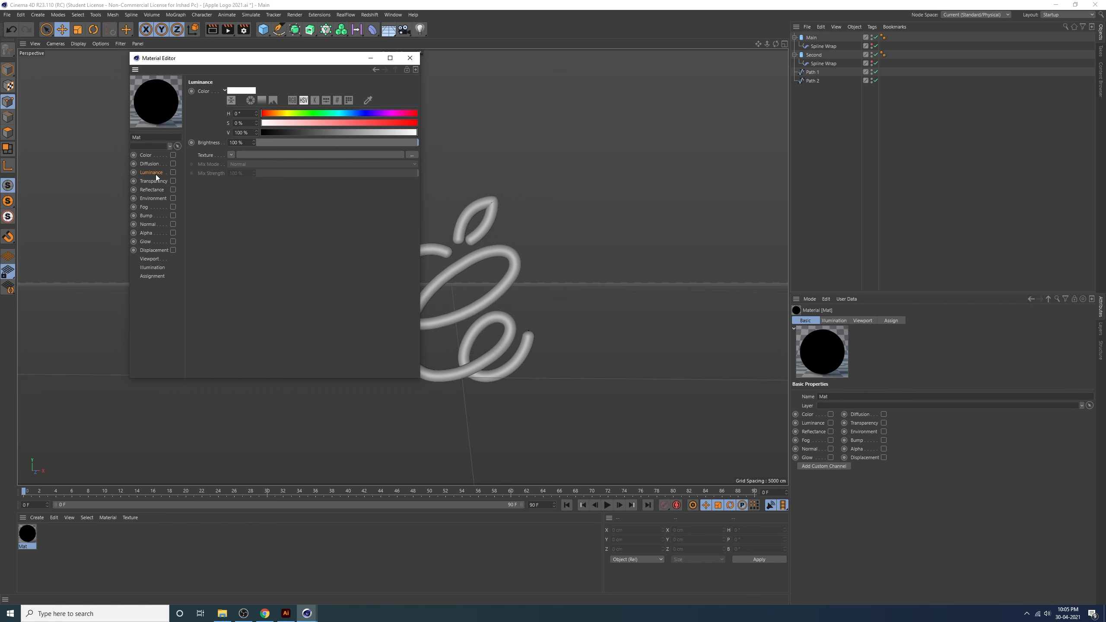
left_click(173, 172)
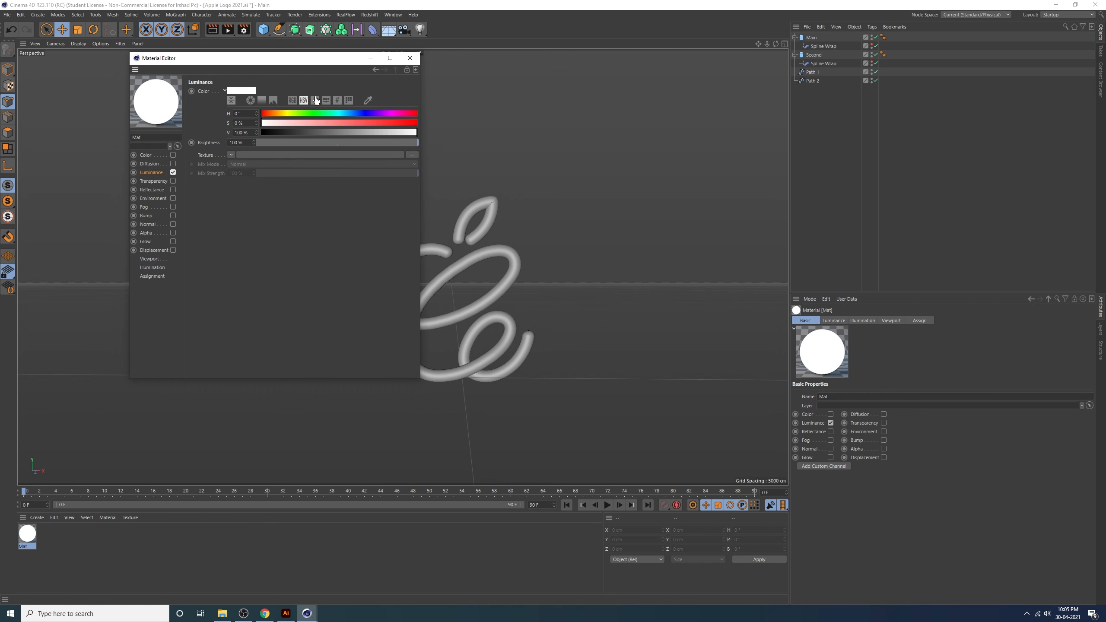
Apply the luminance material to the Main cylinder, keeping the material editor clear of the logo
left_click_drag(283, 61, 186, 82)
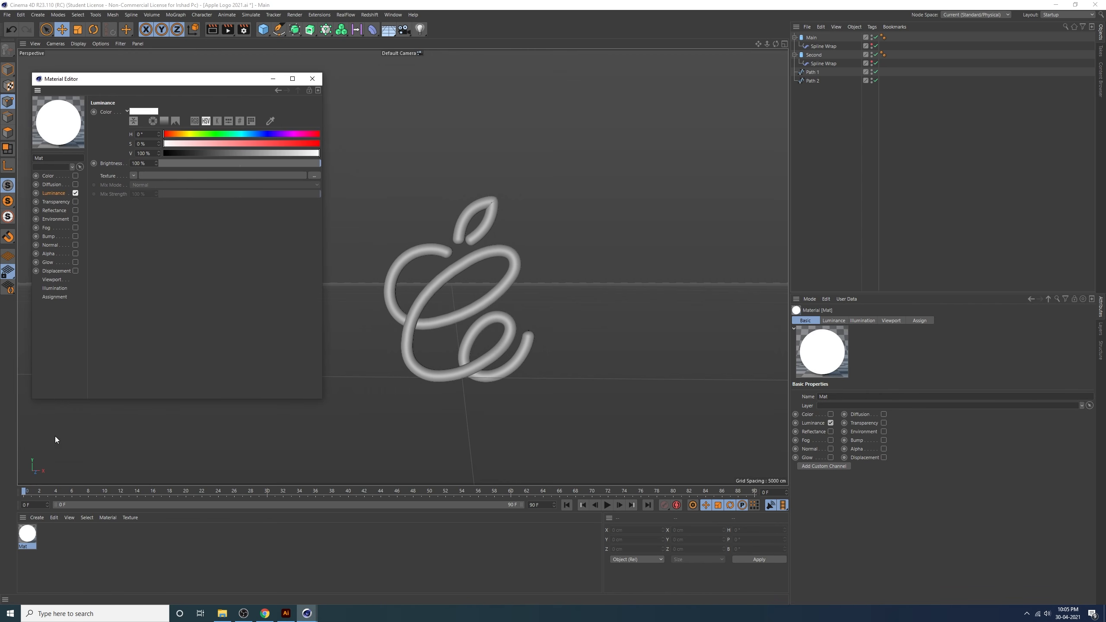
left_click_drag(29, 537, 1076, 194)
left_click_drag(923, 31, 810, 38)
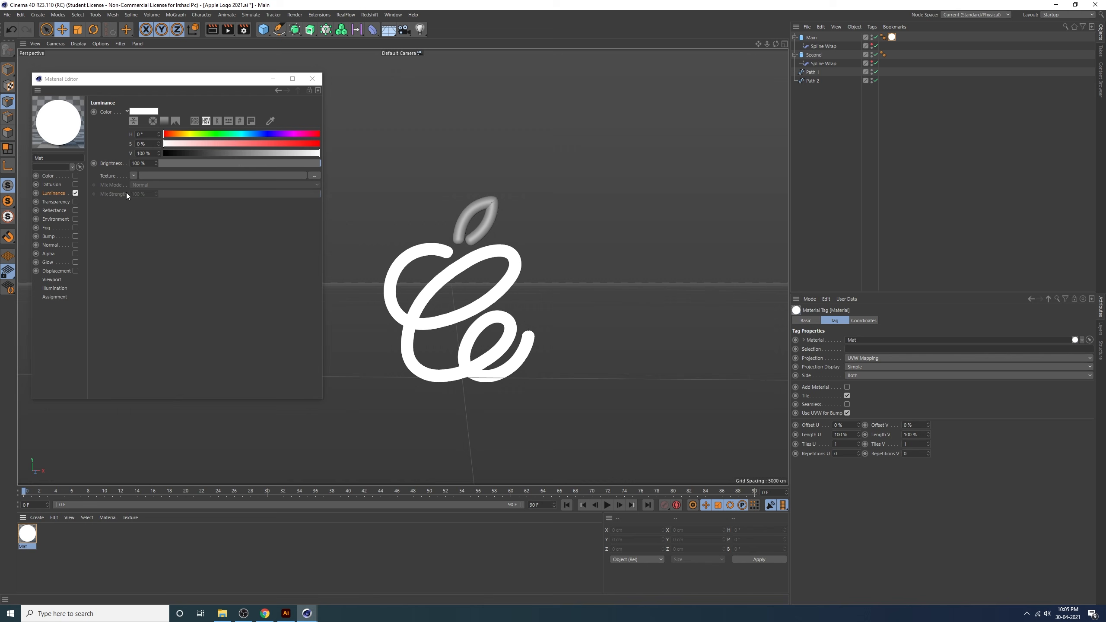
Add a Gradient shader as the Luminance texture and open its detailed gradient settings
left_click(62, 196)
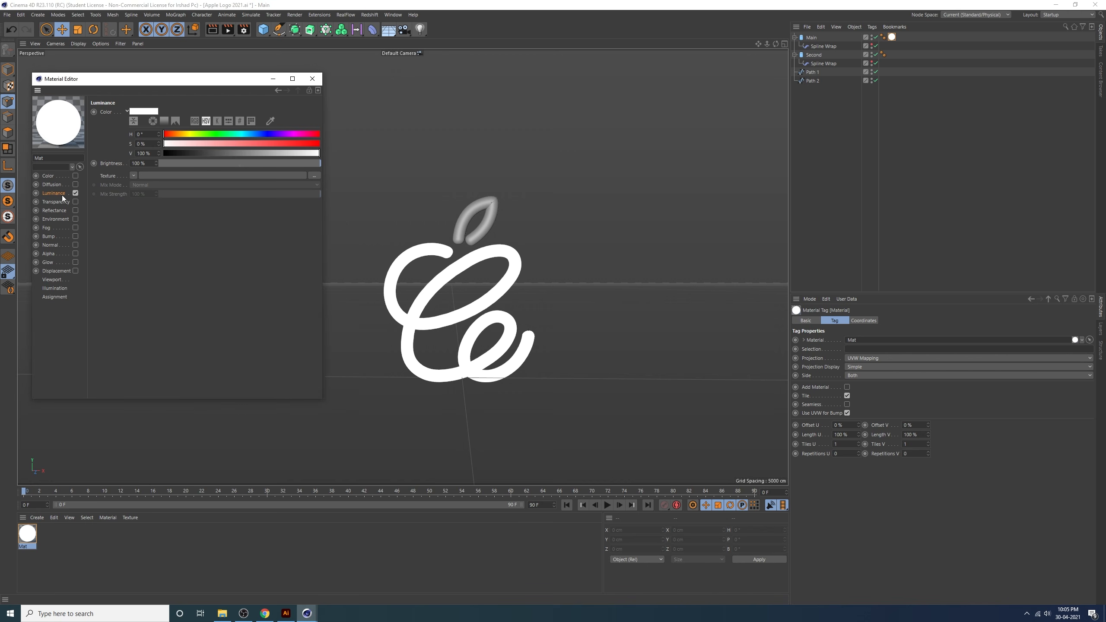
left_click(133, 176)
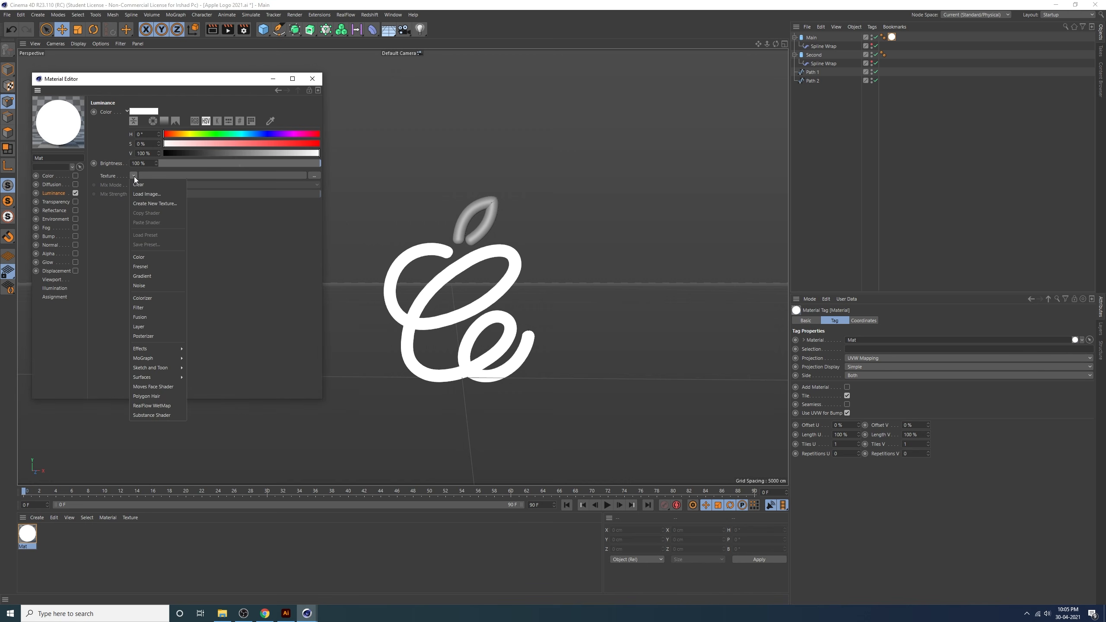
left_click(142, 275)
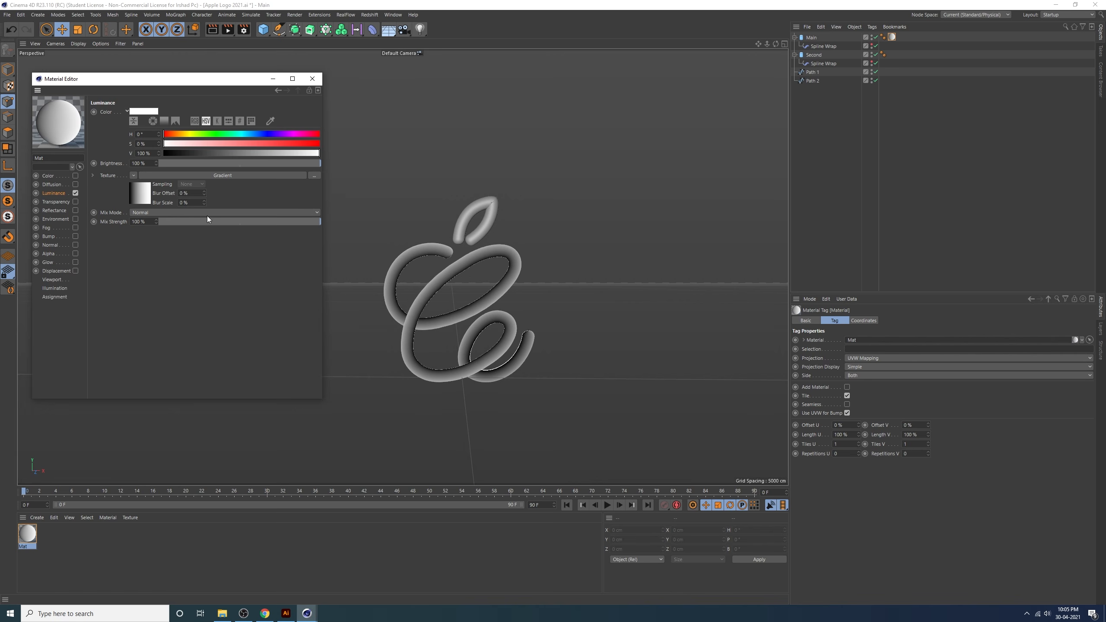
left_click(240, 176)
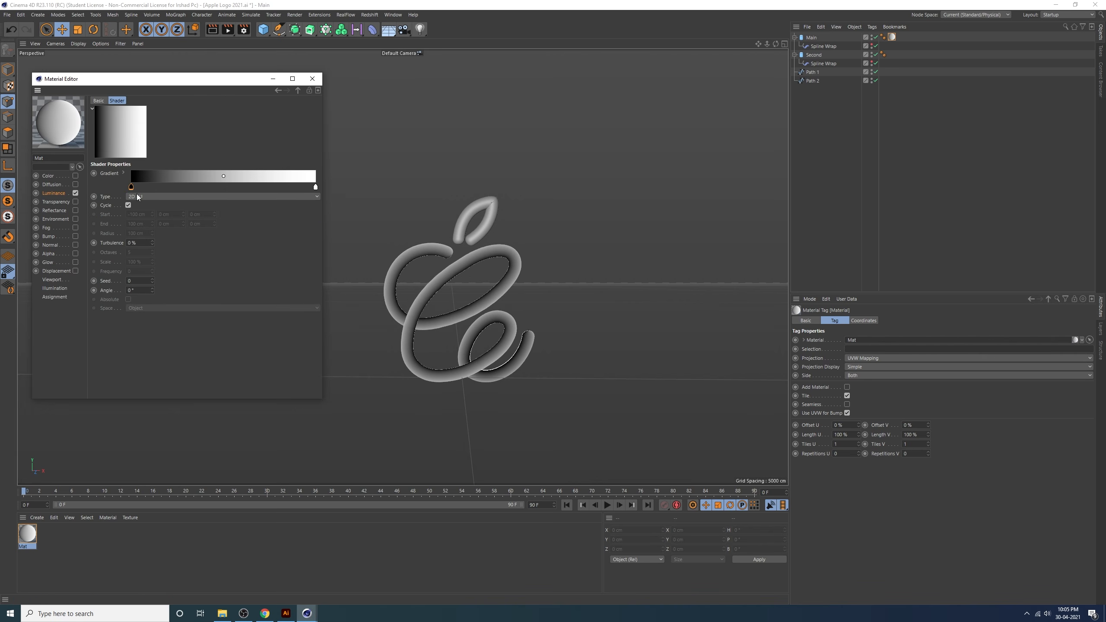
left_click(123, 173)
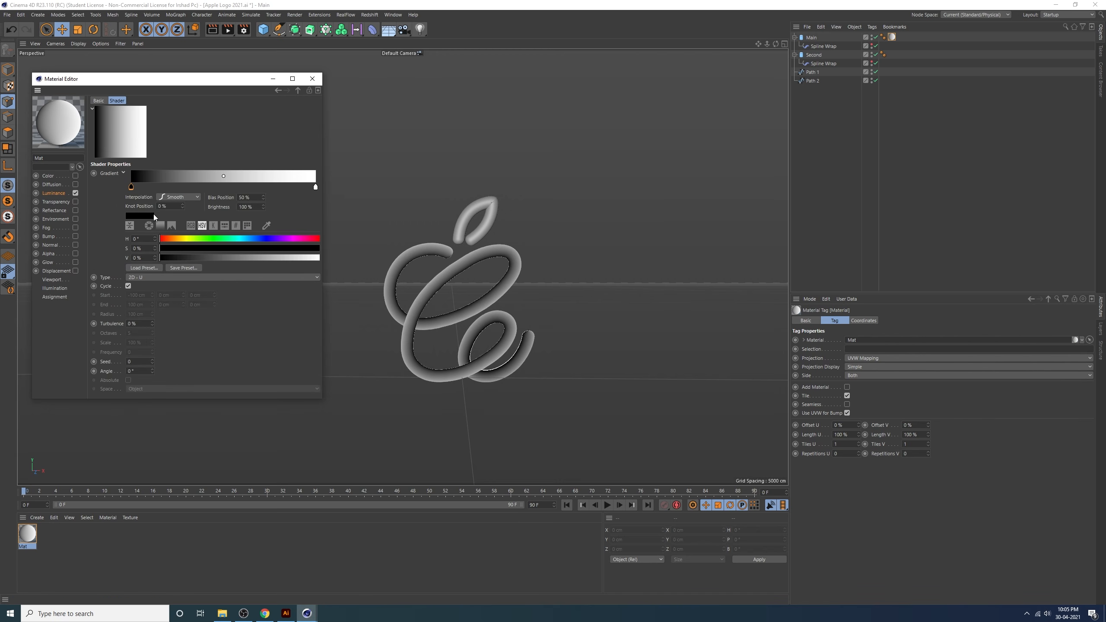
Load the Full Colors preset into the Luminance gradient
left_click(146, 267)
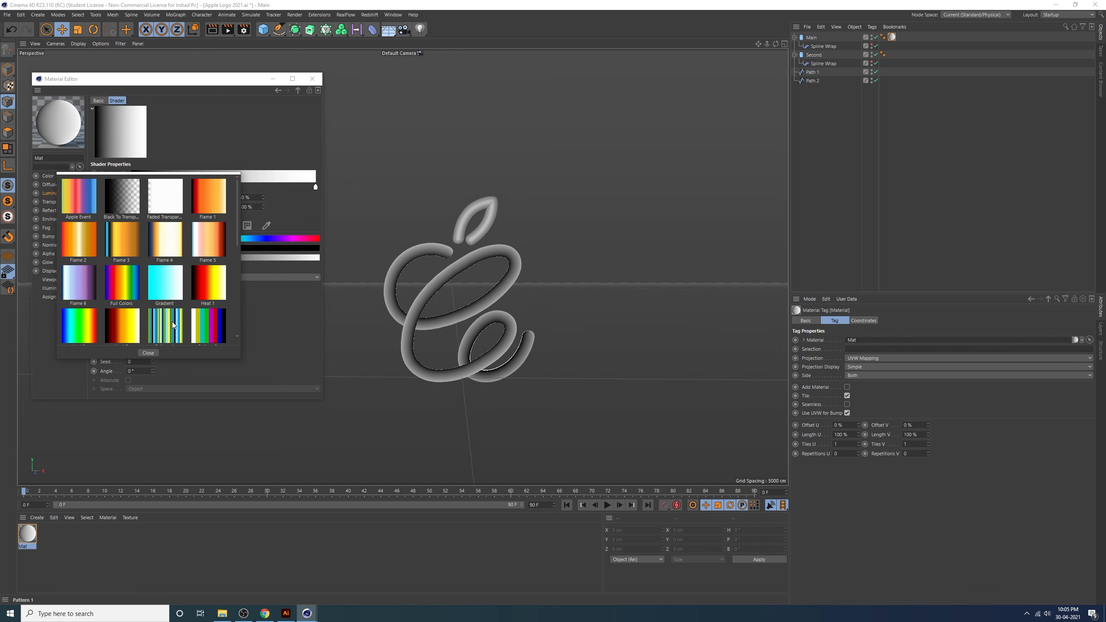
left_click(211, 325)
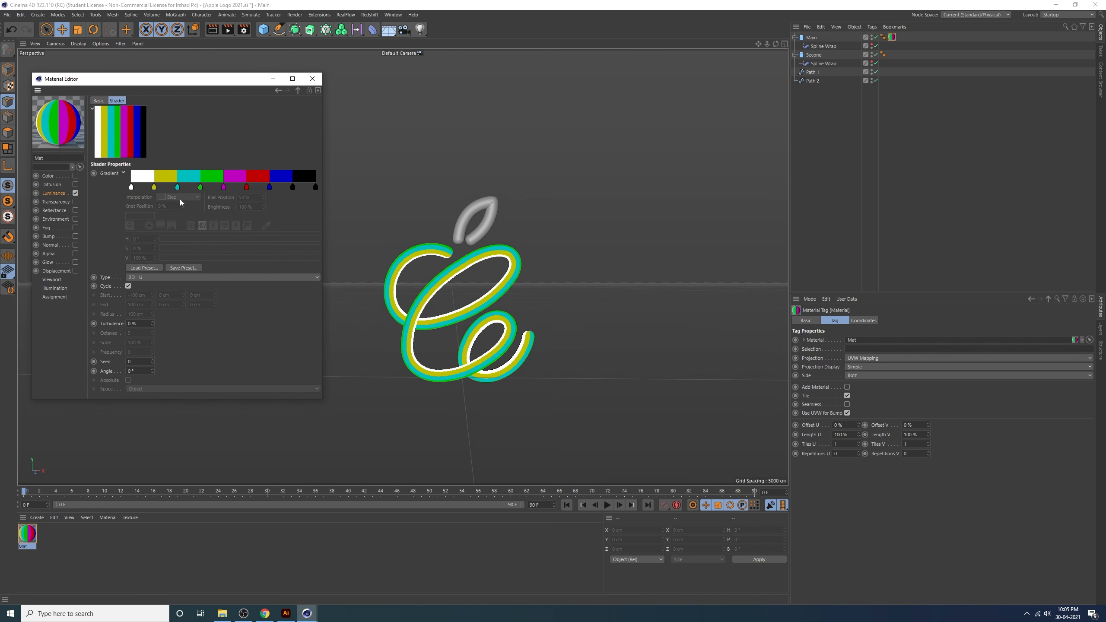
left_click(148, 268)
scroll(121, 326, "down", 1)
scroll(124, 276, "up", 1)
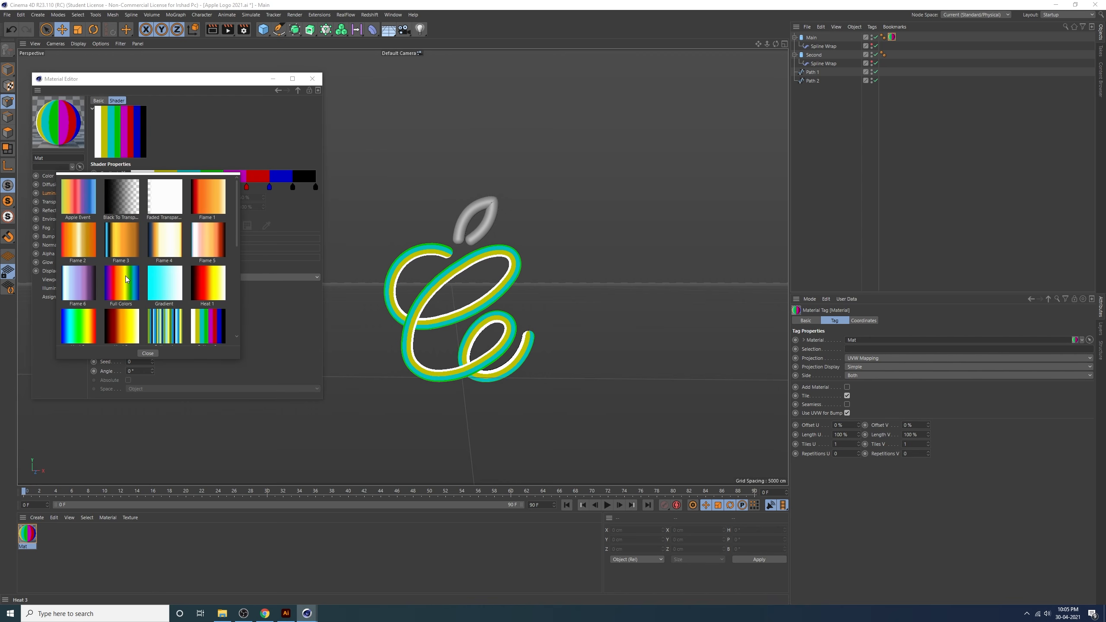
left_click(125, 277)
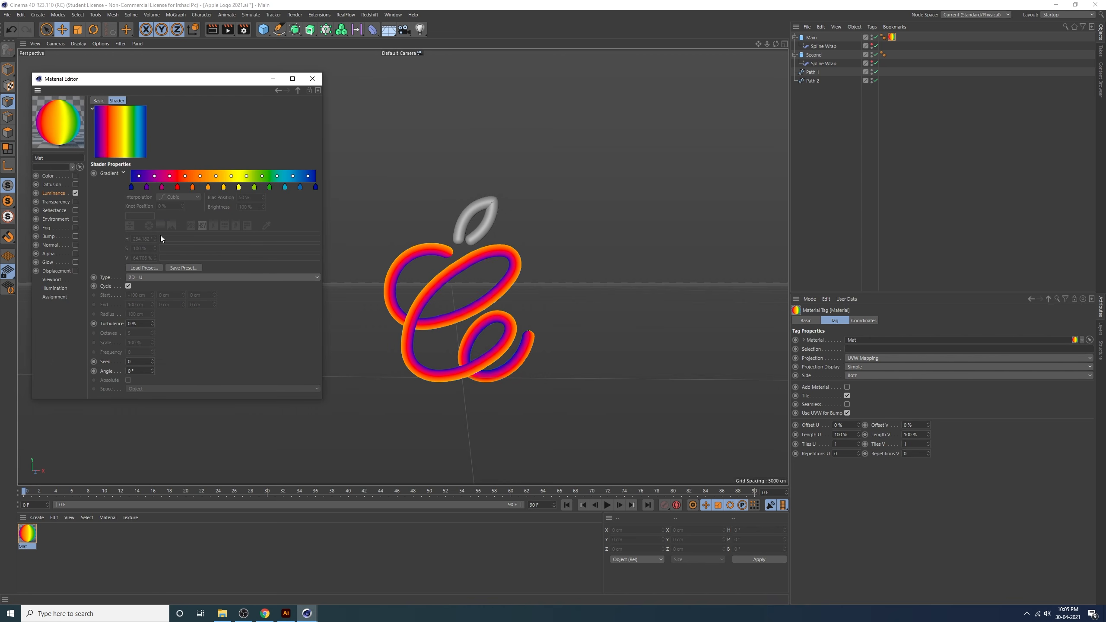
Remove surplus knots from the gradient and redistribute the rest to run from light blue through purple, red and orange to yellow-green
left_click(131, 187)
left_click_drag(133, 200, 136, 209)
left_click_drag(316, 187, 130, 190)
left_click_drag(269, 187, 269, 209)
left_click_drag(254, 187, 315, 187)
left_click_drag(239, 187, 263, 187)
left_click_drag(208, 187, 250, 188)
mouse_move(192, 187)
left_mouse_down()
mouse_move(219, 187)
mouse_move(197, 187)
left_mouse_up()
left_click_drag(162, 187, 185, 187)
mouse_move(147, 187)
left_mouse_down()
mouse_move(164, 187)
mouse_move(140, 187)
mouse_move(145, 209)
mouse_move(146, 188)
left_mouse_up()
left_click_drag(164, 188, 229, 188)
left_click_drag(263, 188, 272, 188)
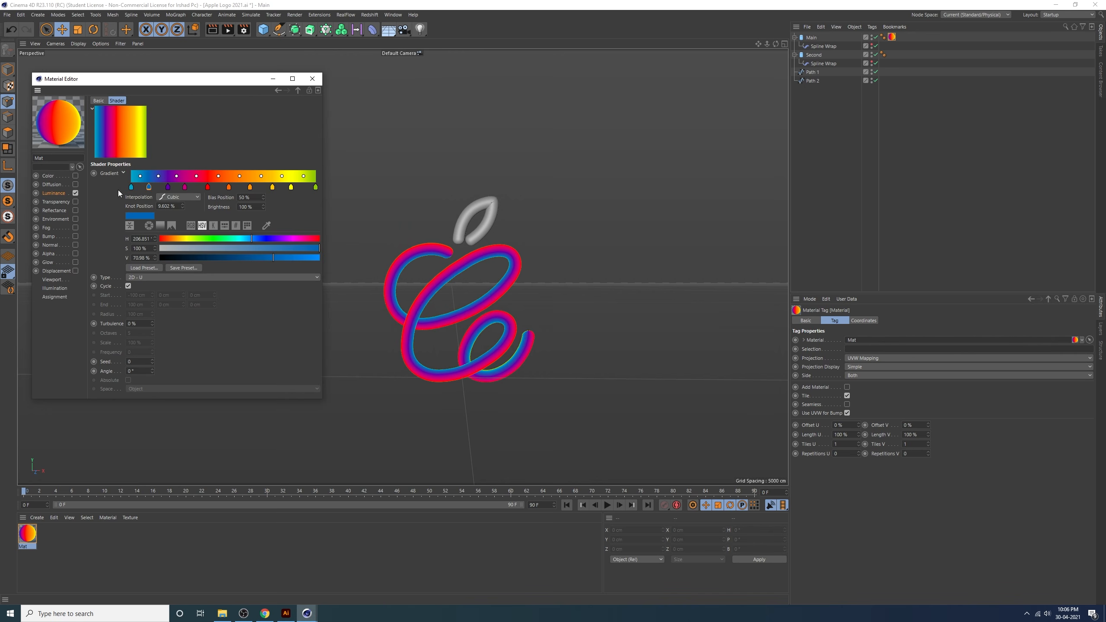
Try the 3D - Linear type on the Luminance gradient
left_click(124, 172)
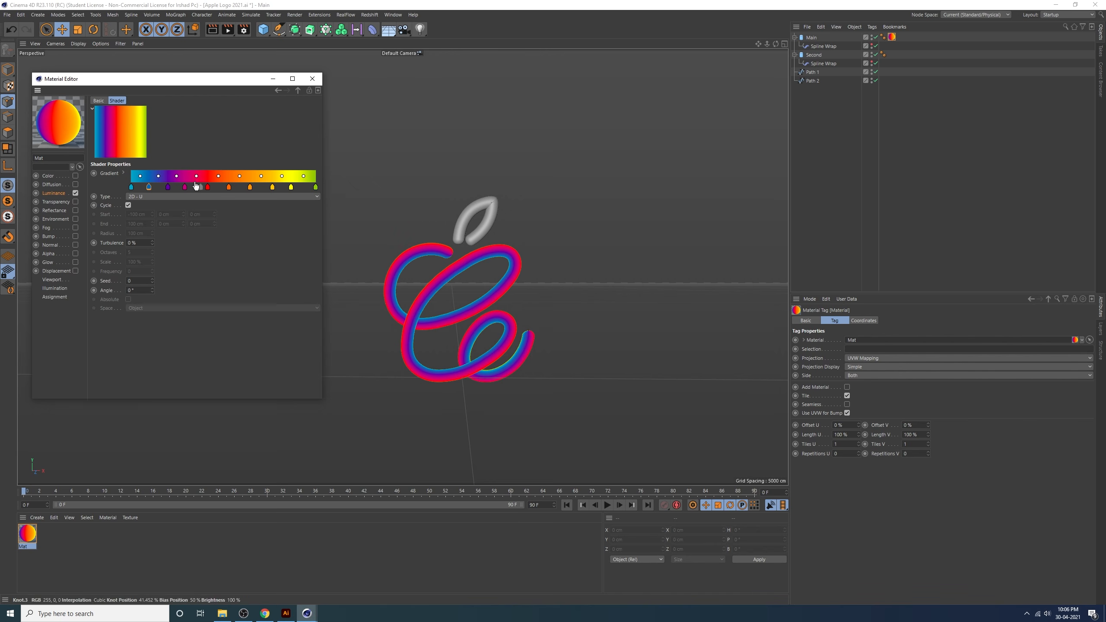
left_click(140, 196)
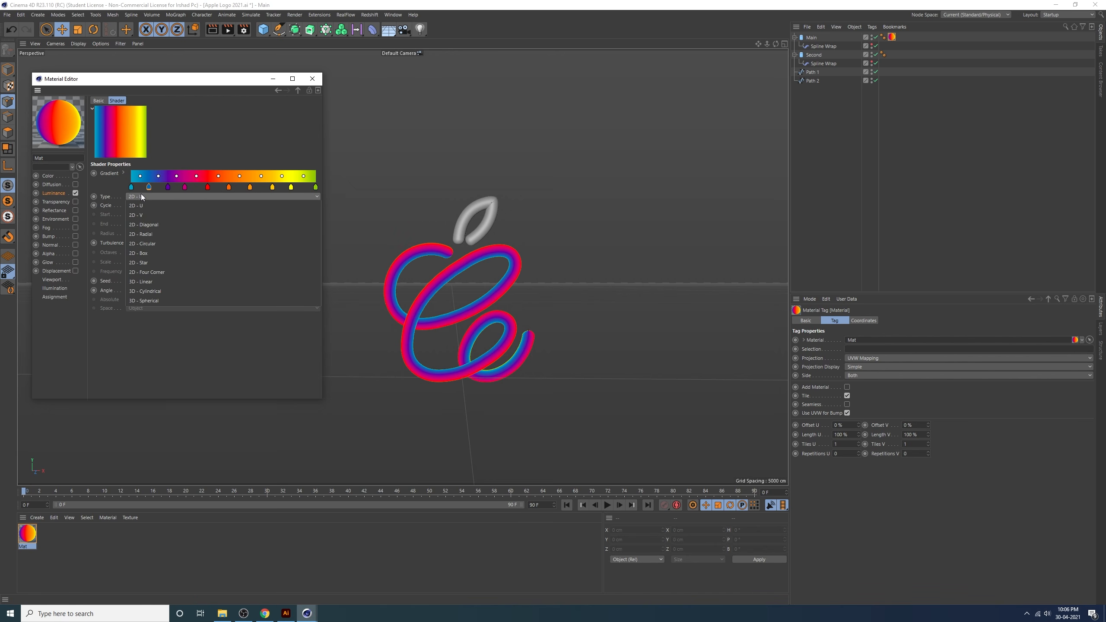
left_click(154, 281)
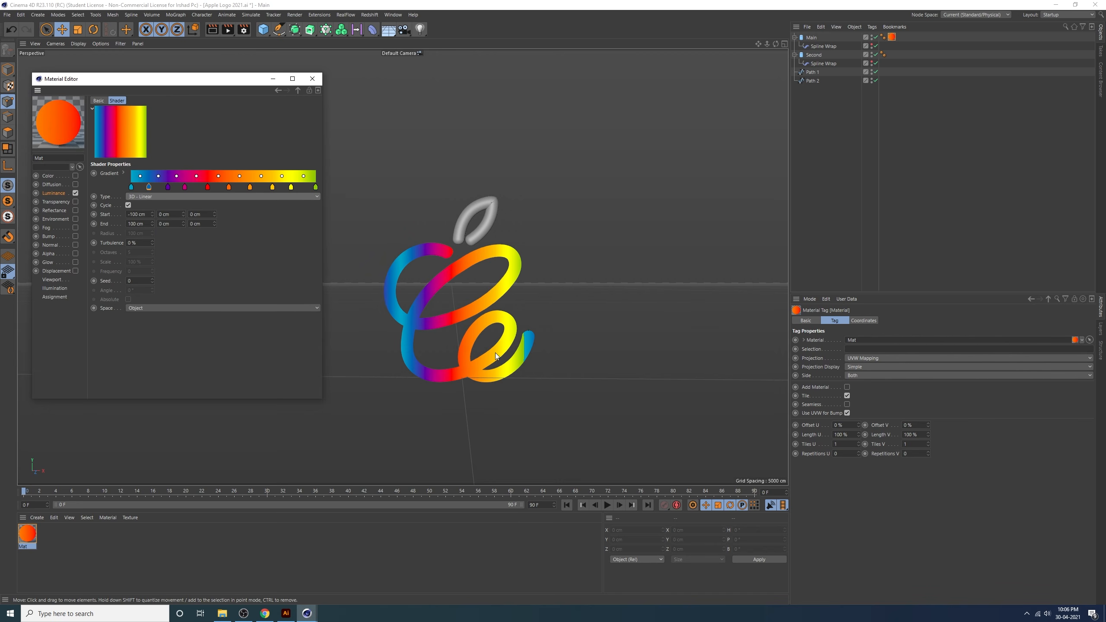
Set the gradient type to 2D - V and its angle to 180° so the colors run along the tube
left_click(147, 197)
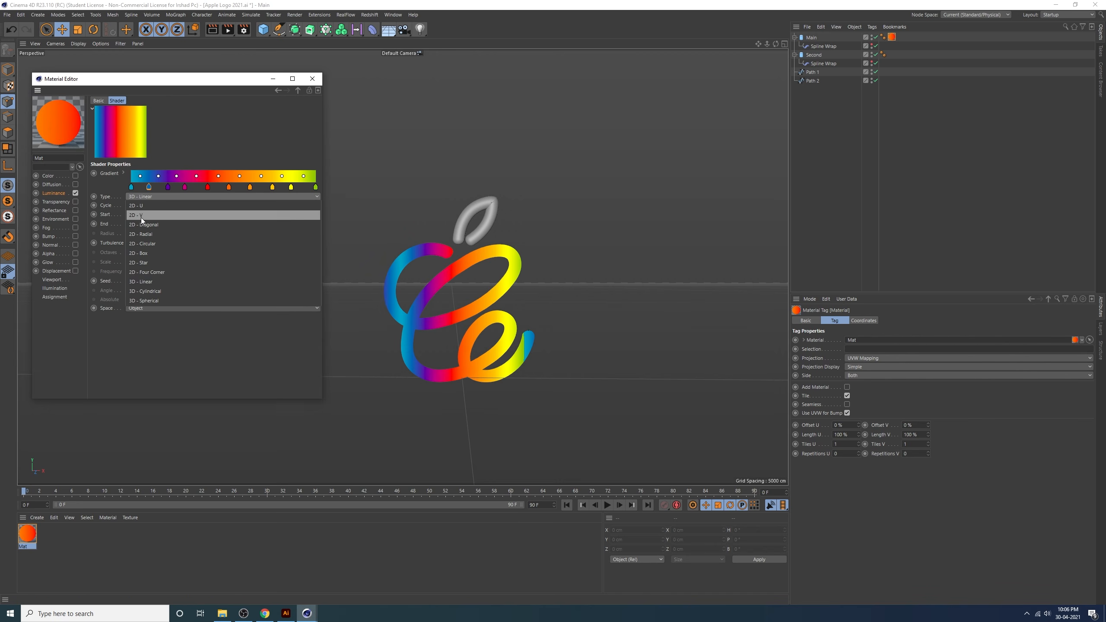
left_click(136, 215)
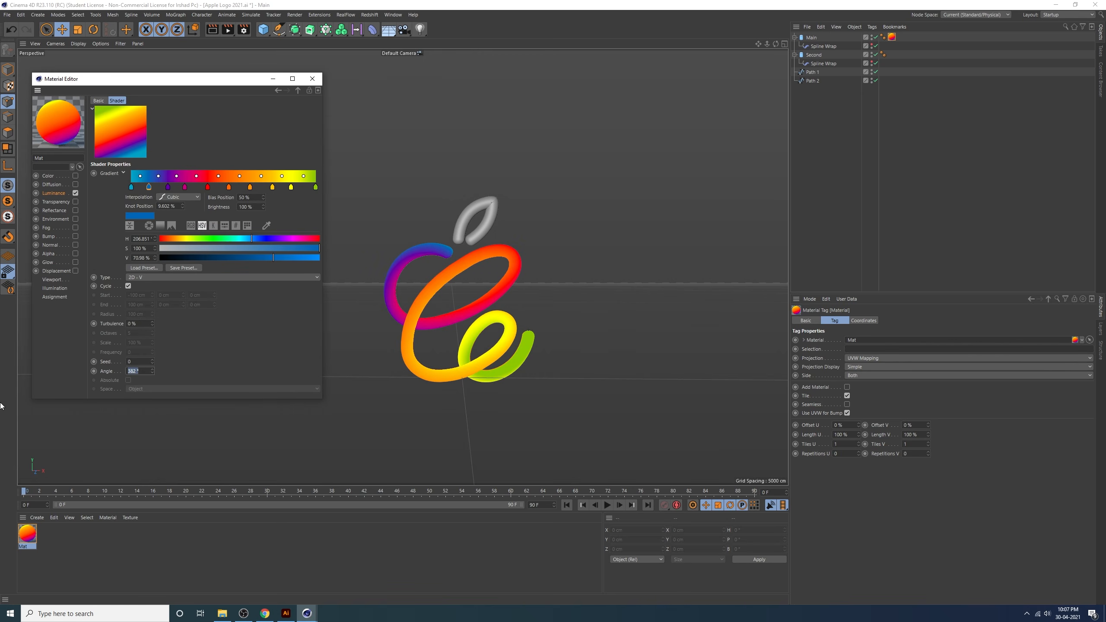
type("90")
key("Return")
left_click(143, 370)
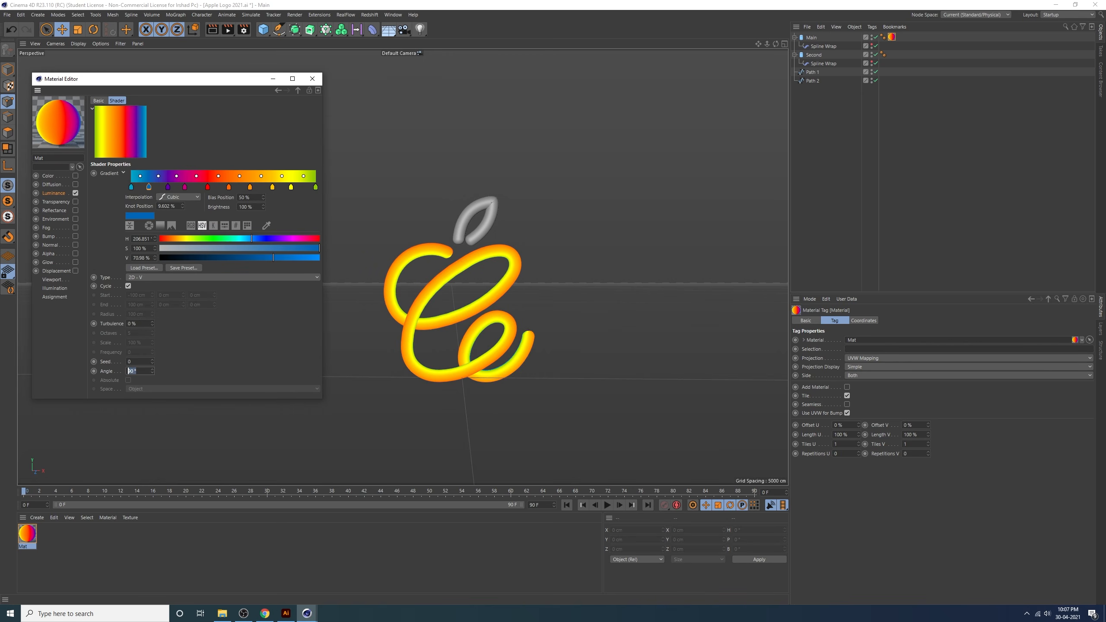
type("180")
key("Return")
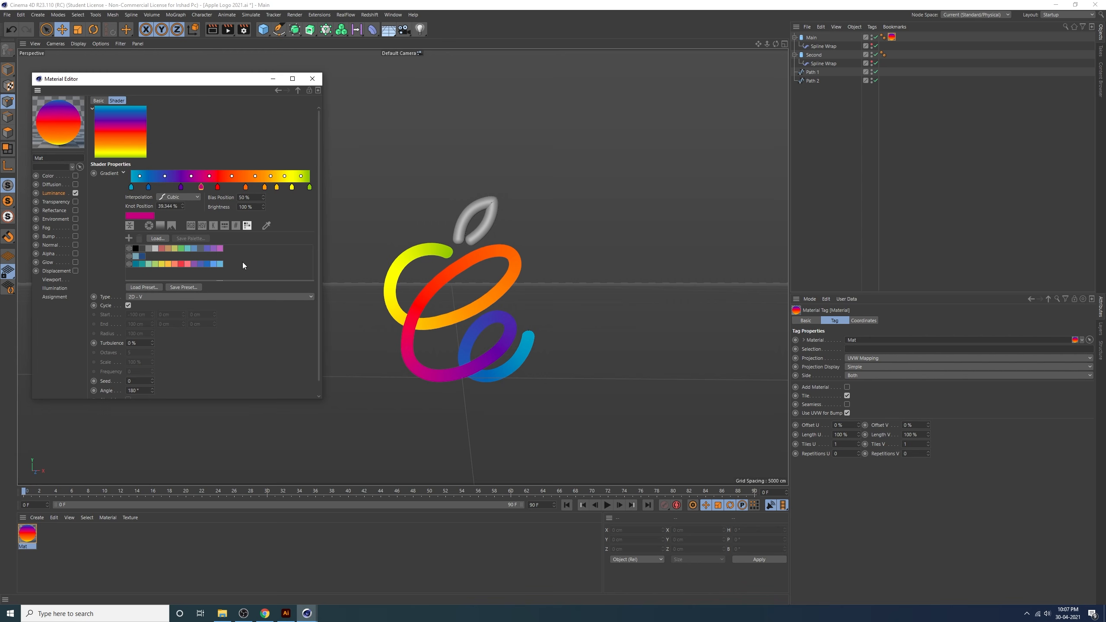
Try sampling a screen color for the magenta knot of the Luminance gradient
left_click(267, 226)
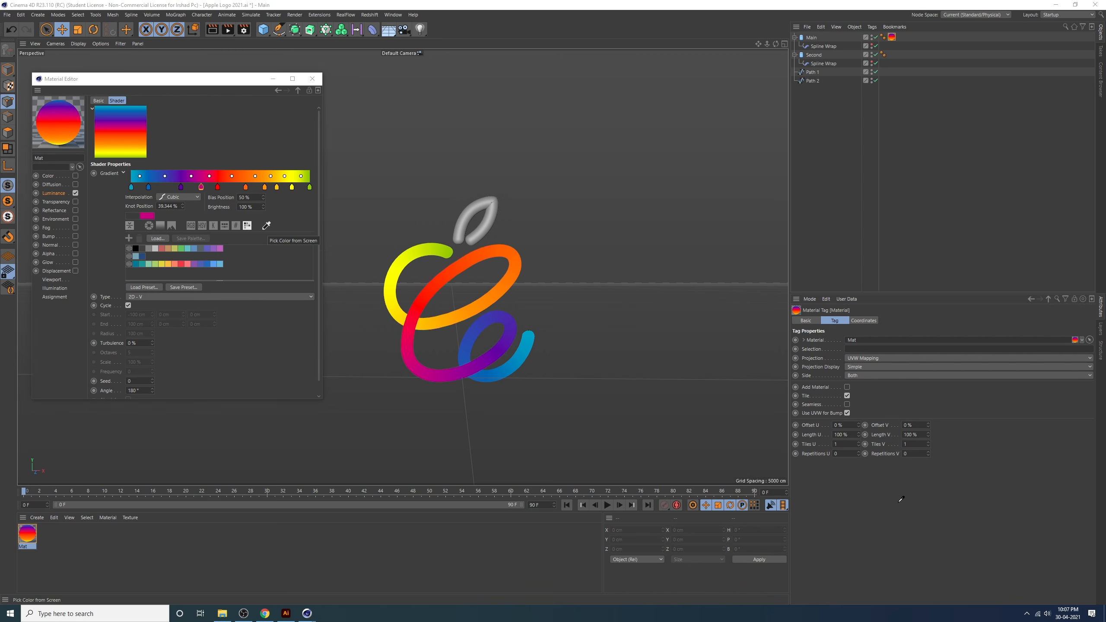
left_click(228, 235)
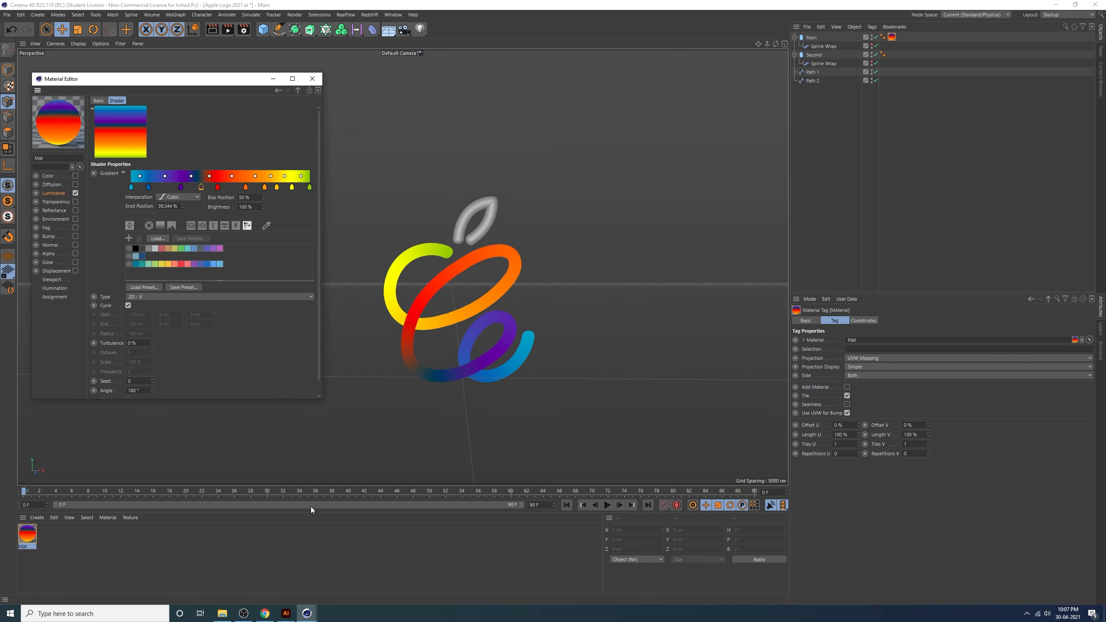
Arrange the Cinema 4D and Illustrator windows side by side with the Illustrator color swatches in view
left_click_drag(343, 4, 353, 65)
double_click(446, 4)
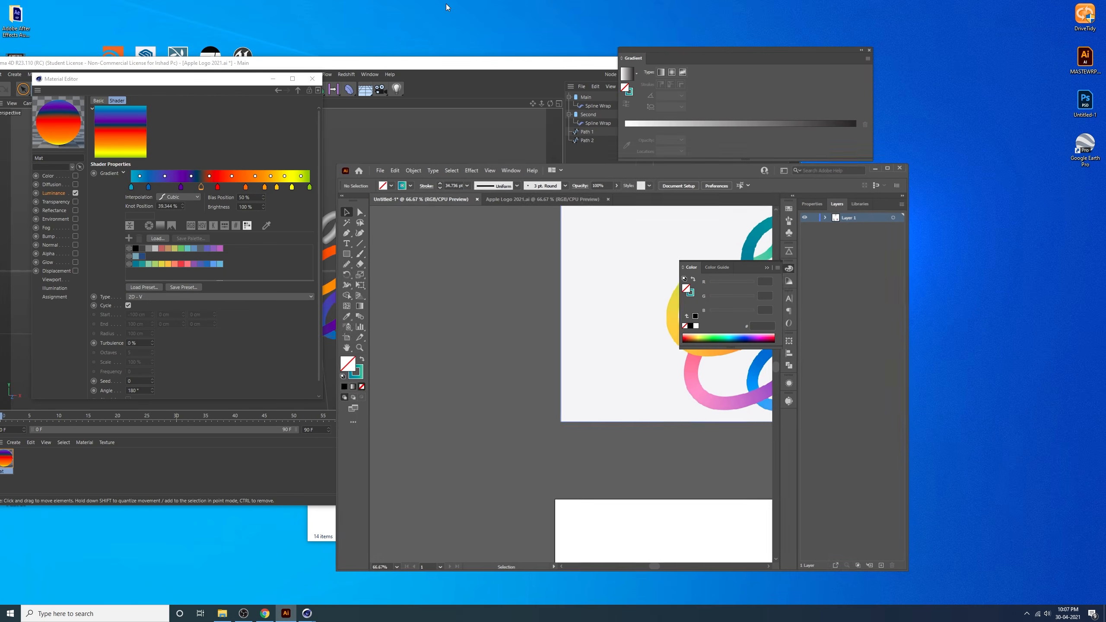
left_click_drag(616, 177, 816, 107)
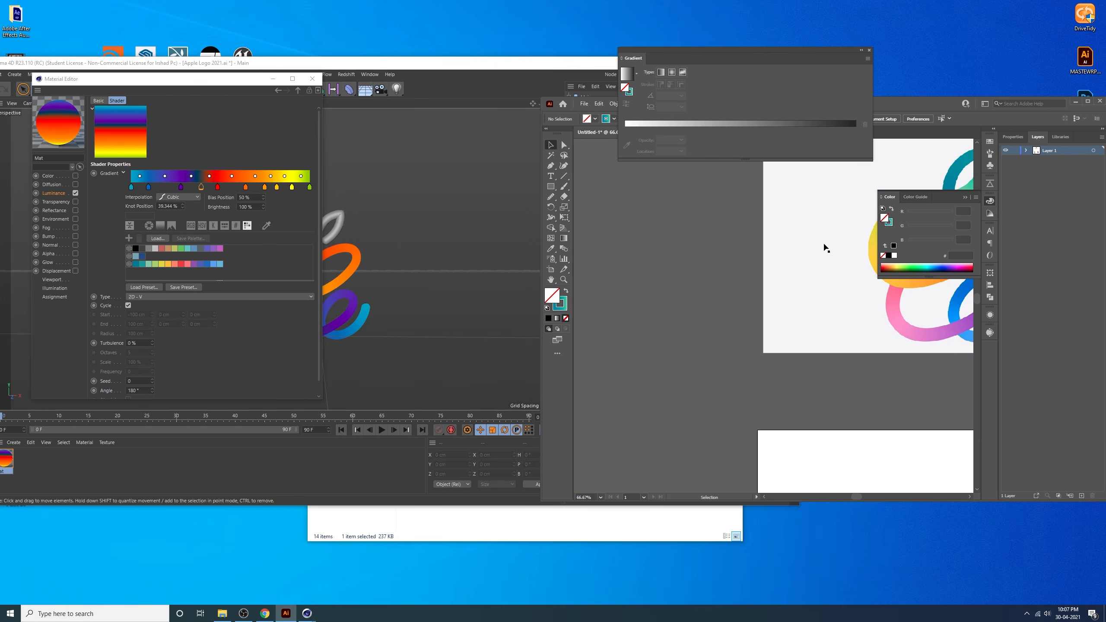
left_click(772, 314)
scroll(817, 349, "down", 3, "alt")
left_click_drag(844, 374, 844, 277)
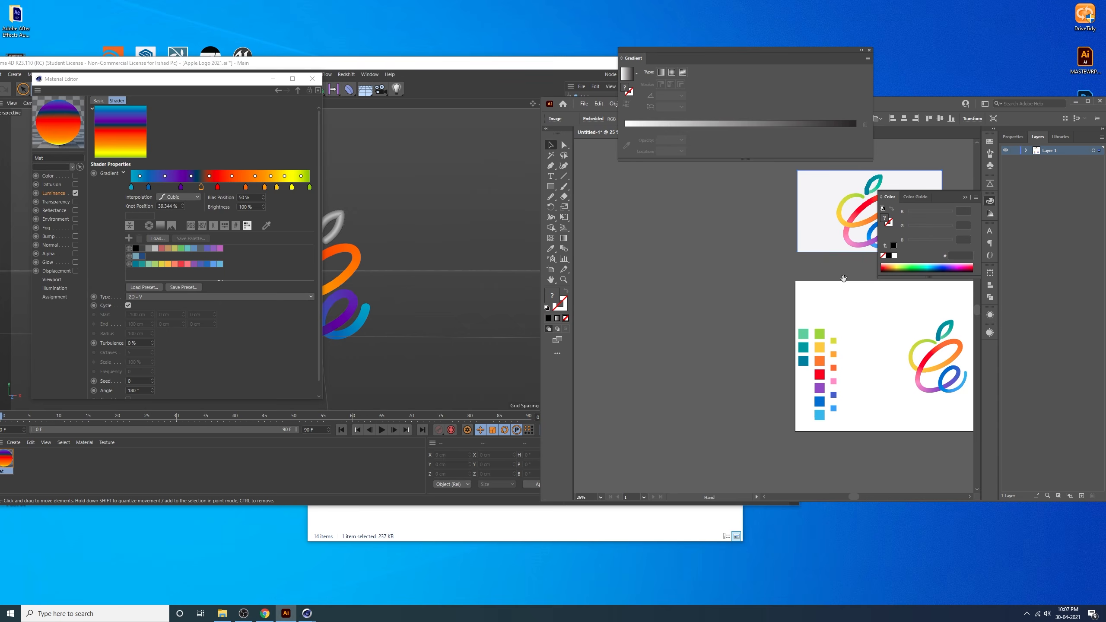
scroll(844, 354, "up", 2, "alt")
scroll(834, 378, "up", 1, "alt")
left_click_drag(835, 379, 849, 329)
left_click_drag(905, 104, 1017, 97)
left_click(543, 65)
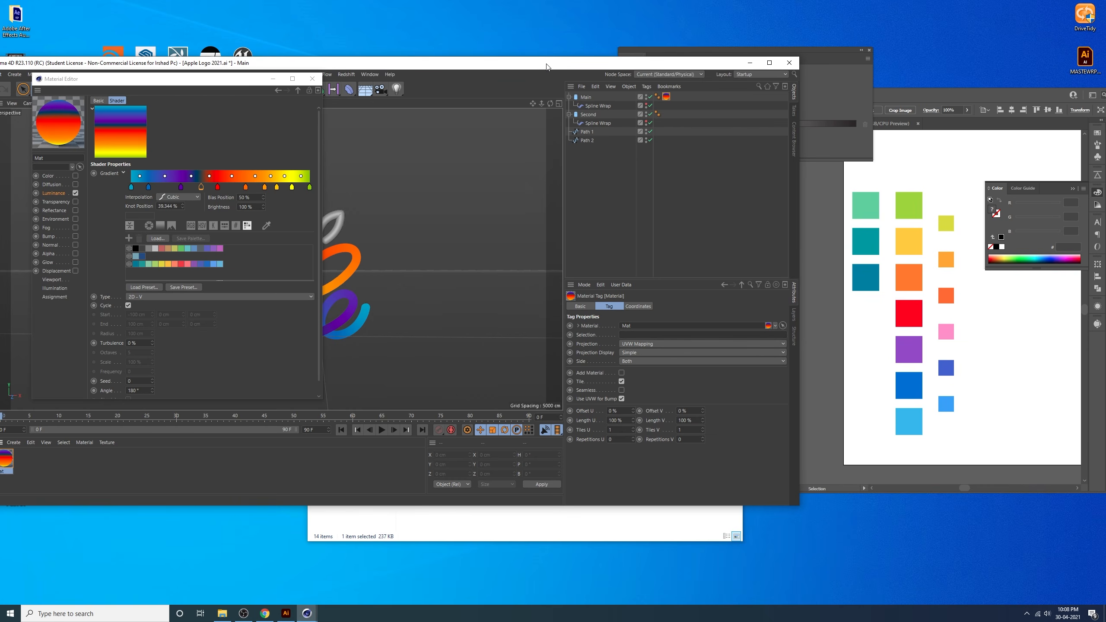
left_click_drag(546, 65, 528, 64)
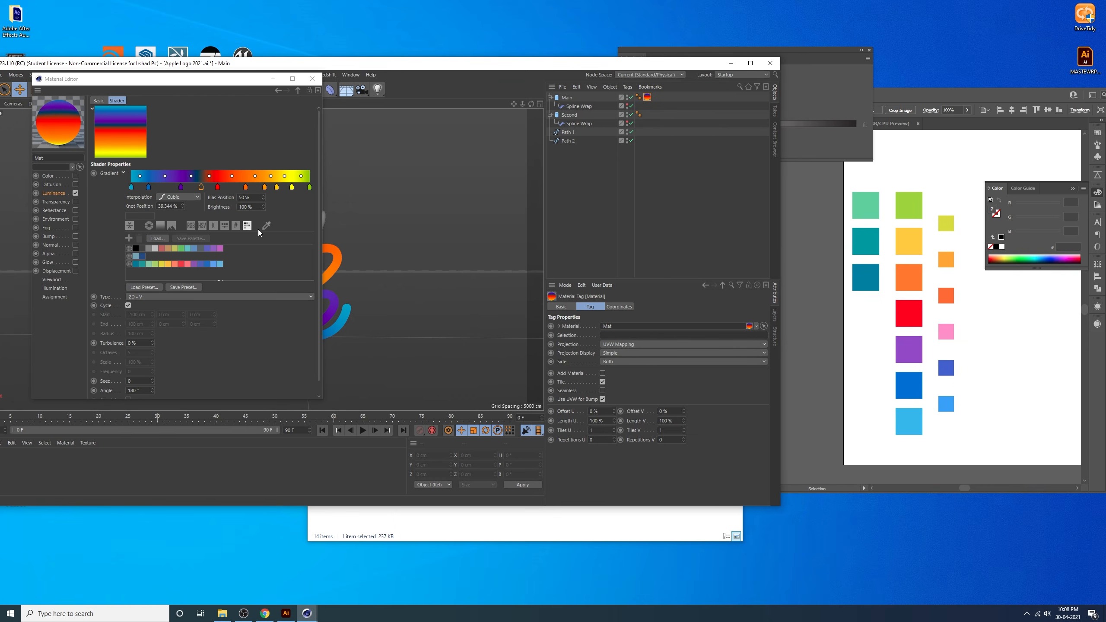
Select the first knot of the Luminance gradient and set the gradient's angle to 0°
left_click(131, 187)
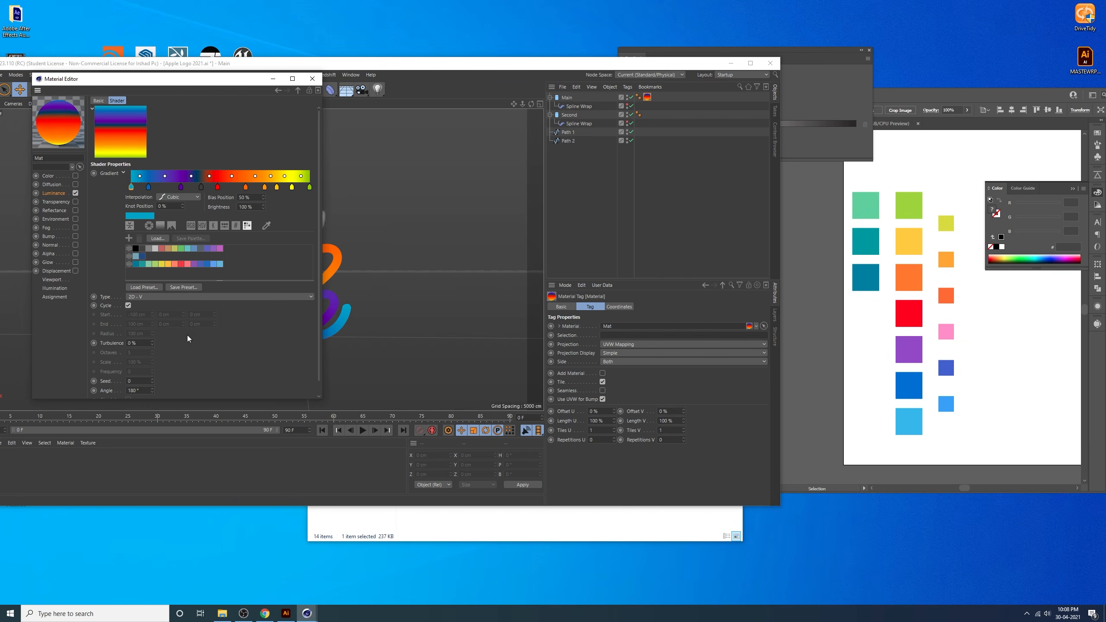
left_click(137, 391)
type("0")
key("Return")
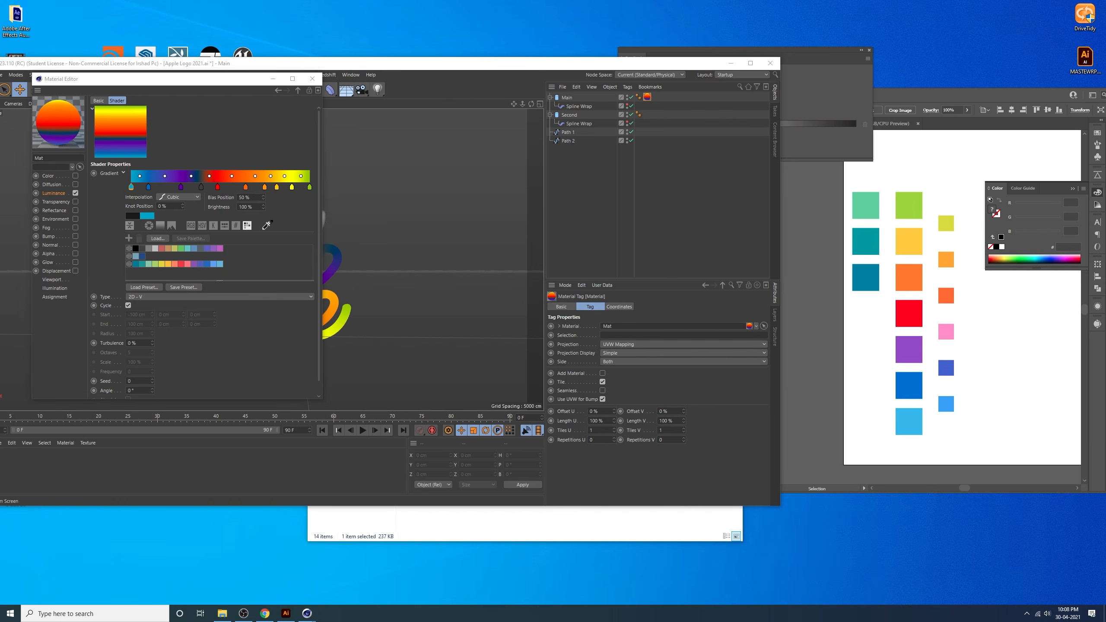
Sample the light green Illustrator swatch for the first knot and store that color in a new palette group
left_click(267, 225)
left_click(921, 205)
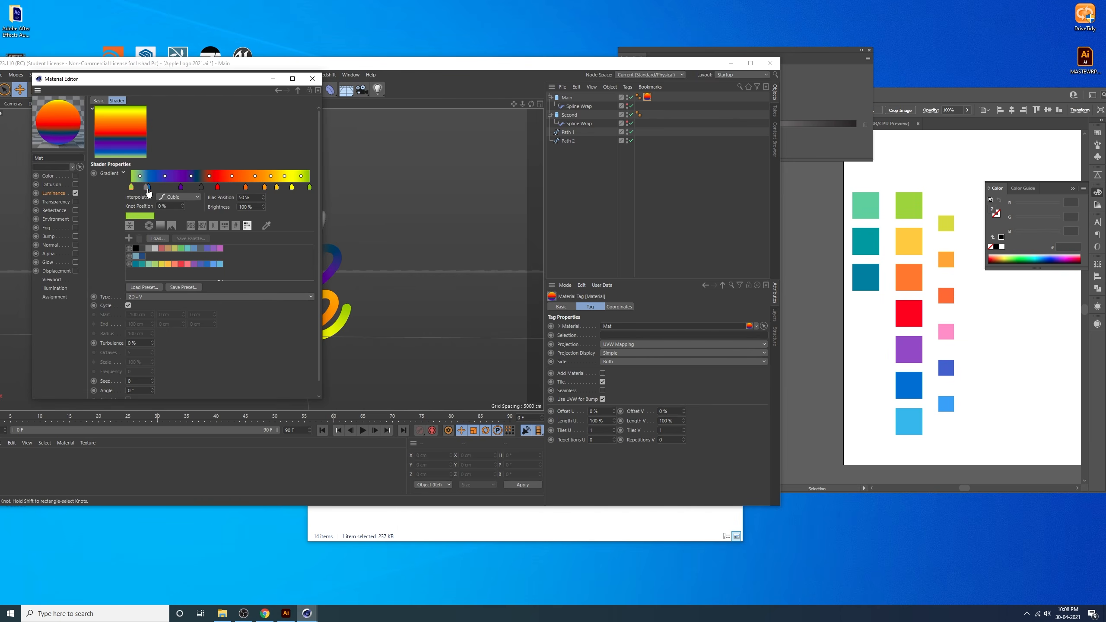
left_click_drag(144, 215, 131, 280)
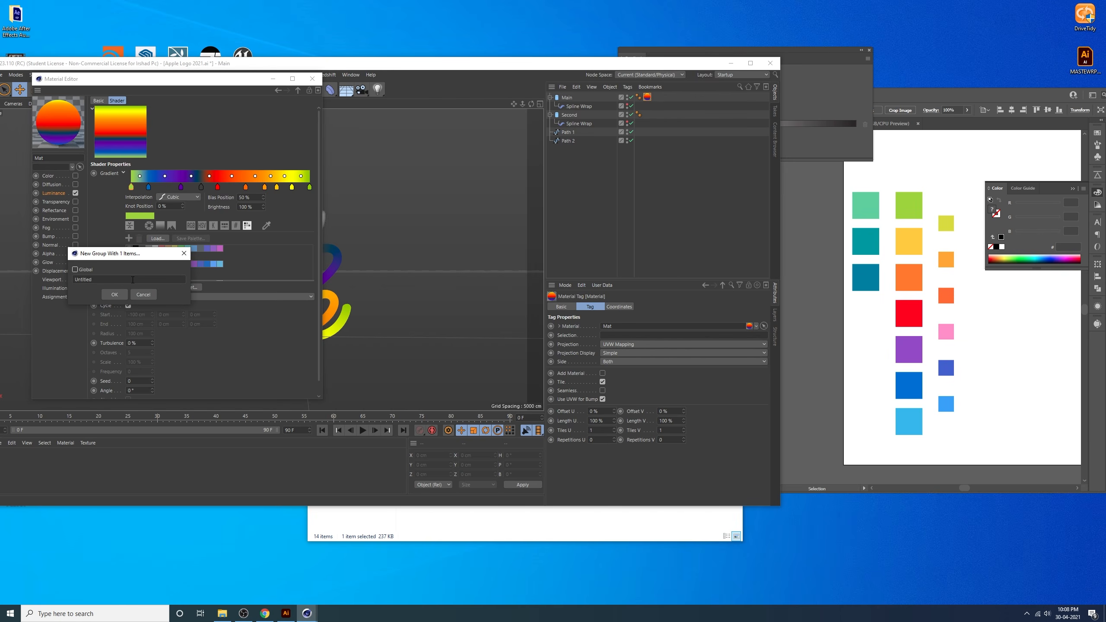
double_click(107, 279)
left_click(109, 296)
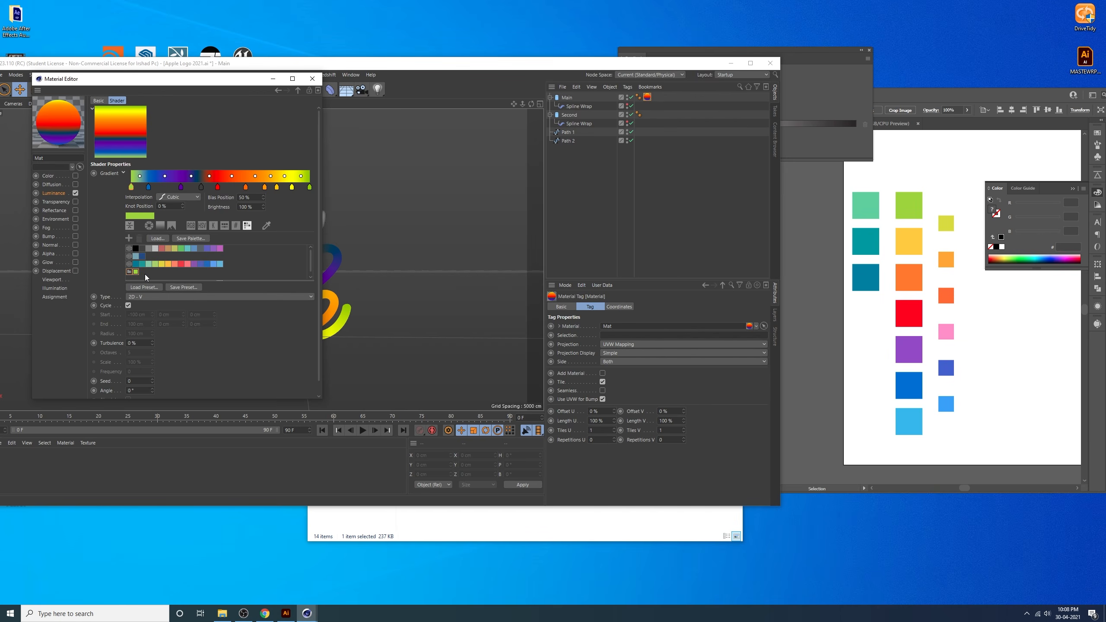
Color the second gradient knot with the large yellow swatch and the third with the large orange swatch
left_click(148, 187)
left_click(268, 227)
left_click(910, 240)
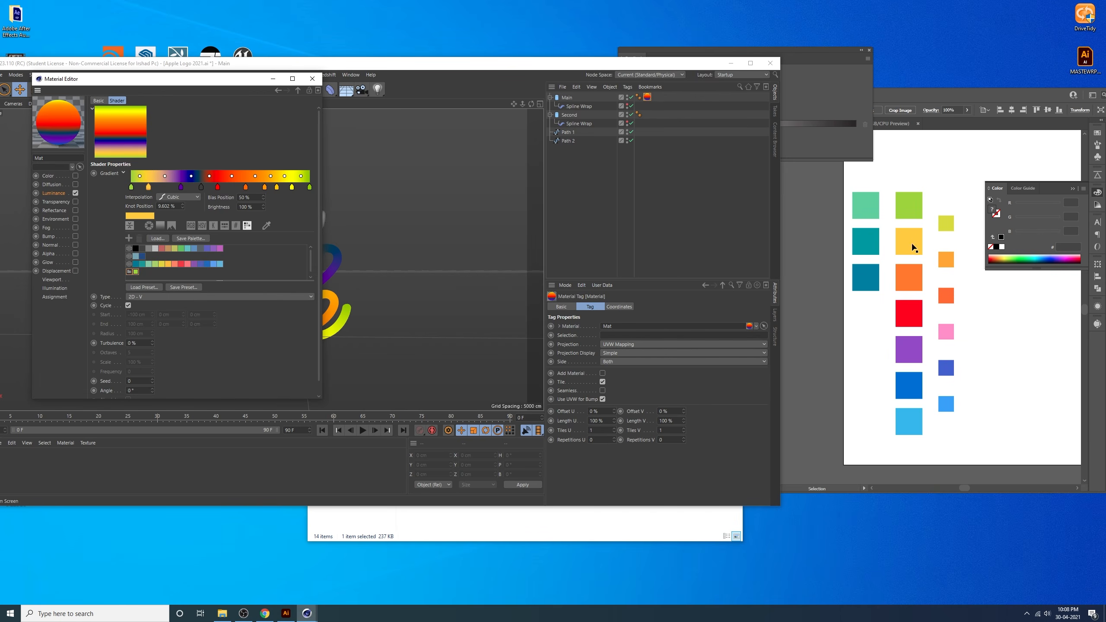
left_click(180, 187)
left_click(266, 226)
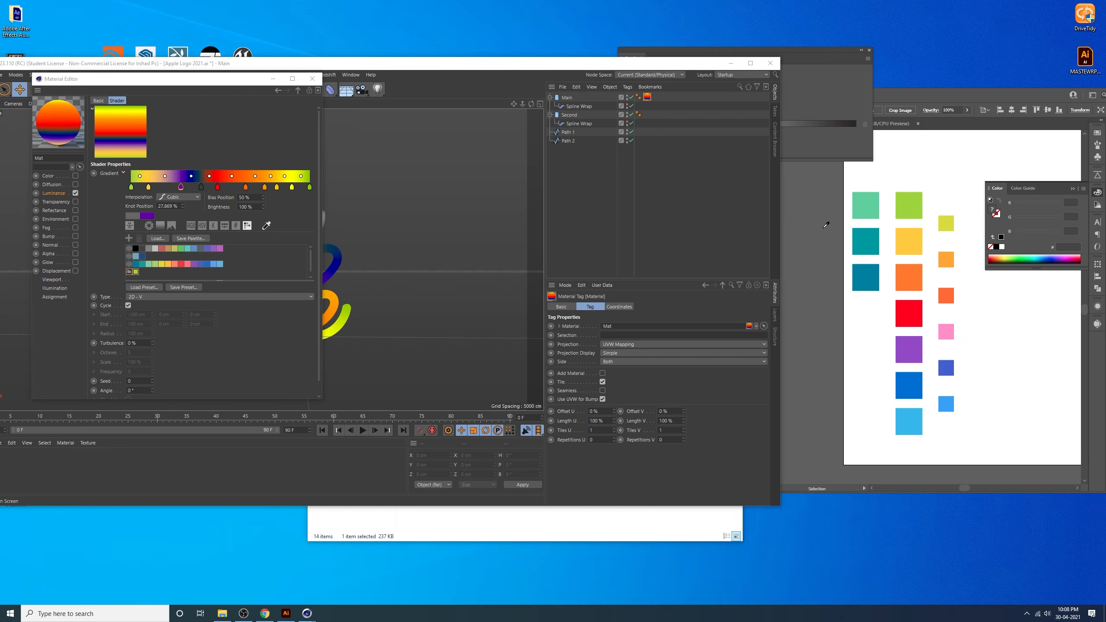
left_click(908, 277)
Color the fourth, fifth and sixth gradient knots with the large red, purple and blue swatches
left_click(201, 187)
left_click(266, 225)
left_click(908, 313)
left_click(218, 187)
left_click(269, 225)
left_click(908, 350)
left_click(245, 187)
left_click(266, 226)
left_click(908, 385)
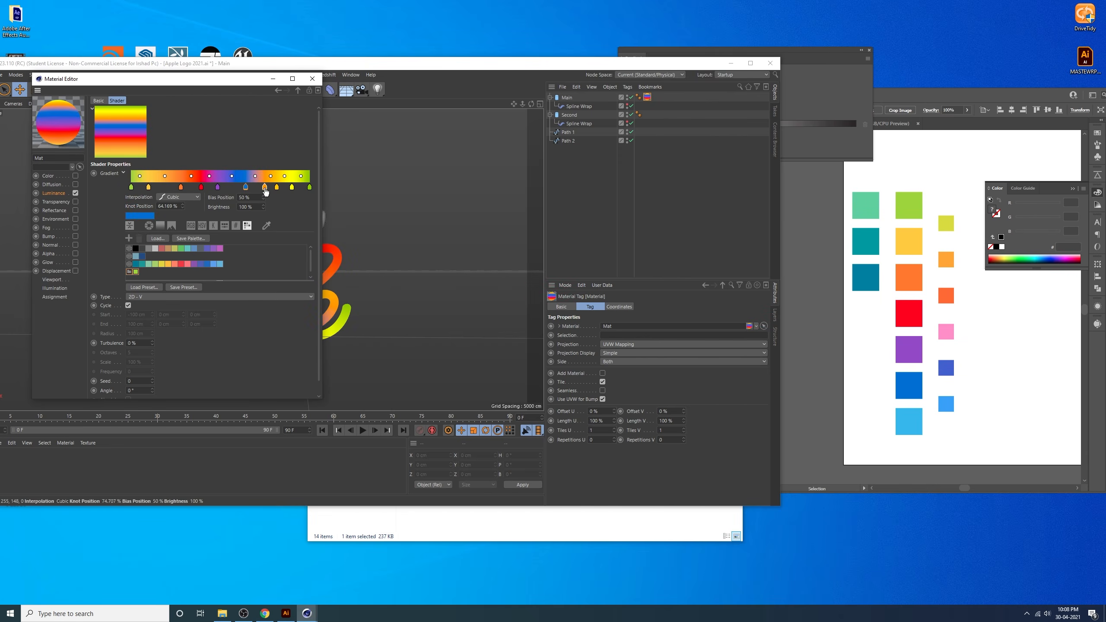
Color the last knot with the light blue swatch, remove the surplus yellow and orange knots and respace the rest
left_click(310, 187)
left_click_drag(265, 187, 292, 218)
left_click(909, 421)
left_click_drag(276, 187, 277, 218)
left_click_drag(245, 187, 208, 188)
mouse_move(181, 187)
left_mouse_down()
mouse_move(160, 187)
mouse_move(185, 192)
mouse_move(175, 189)
left_mouse_up()
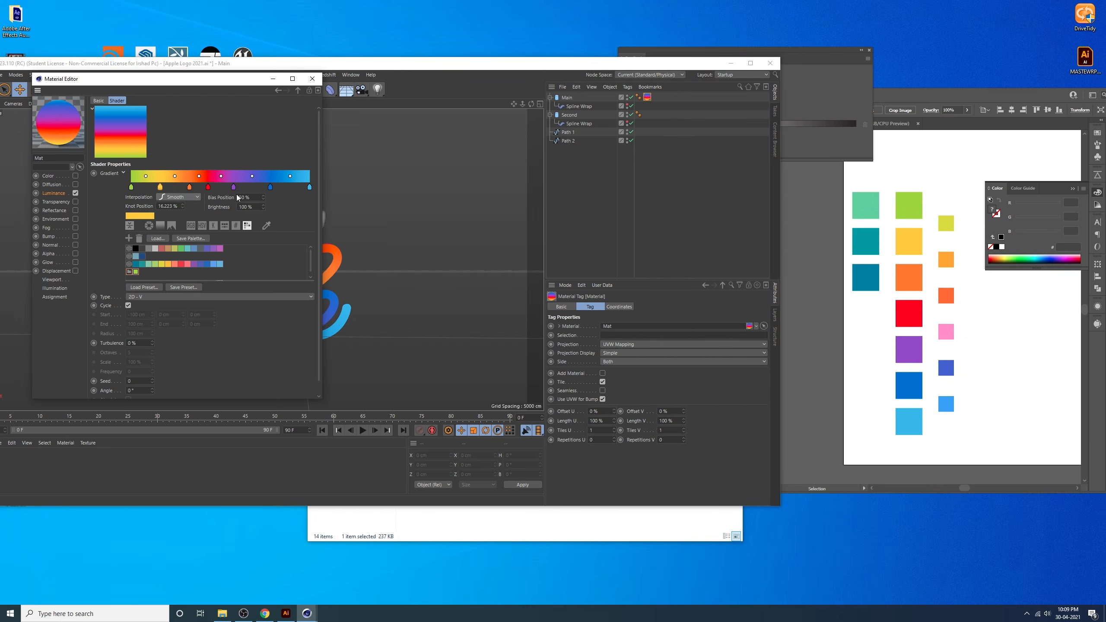
Add in-between knots to the gradient and color them with the small yellow-green, orange, orange-red and pink swatches
left_click(146, 187)
left_click(267, 225)
left_click(946, 223)
left_click(174, 187)
left_click(266, 225)
left_click(220, 187)
left_click(946, 296)
left_click(252, 187)
left_click(267, 226)
left_click(946, 331)
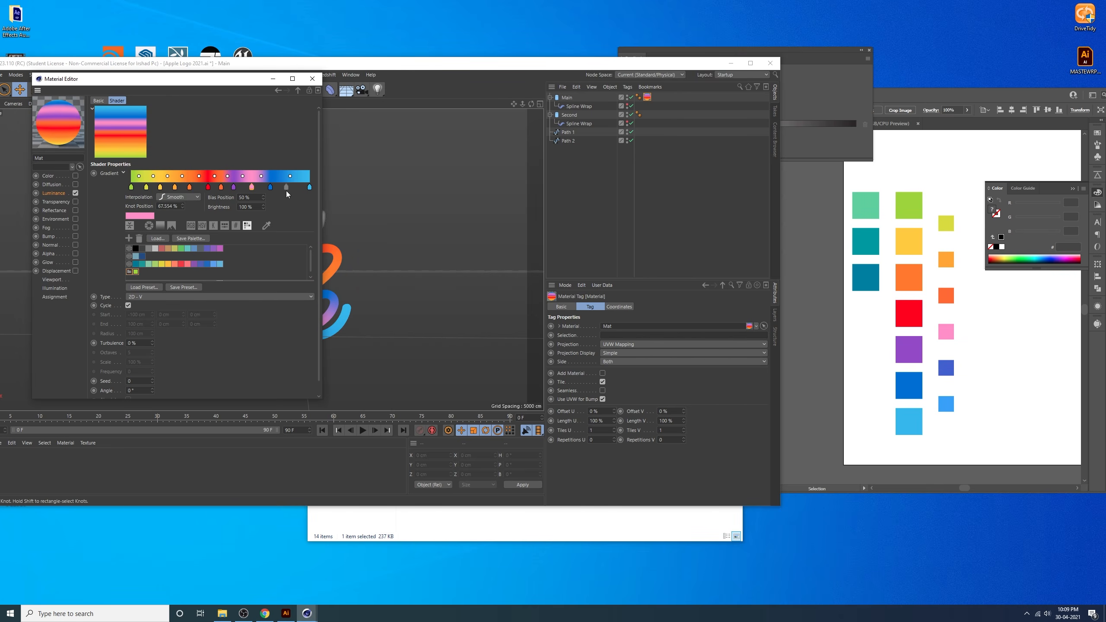
Place the pink knot ahead of the purple one and fill the blue end with indigo and sky-blue in-between knots
left_click(288, 187)
left_click_drag(233, 187, 259, 188)
left_click_drag(251, 187, 295, 187)
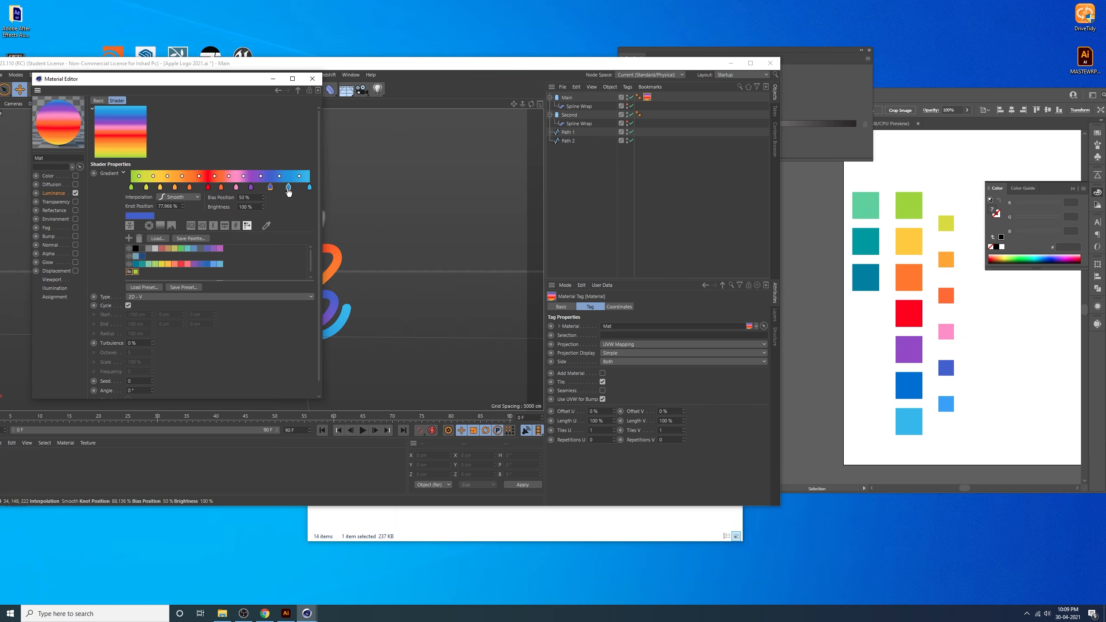
double_click(296, 187)
left_click(290, 235)
left_click(279, 187)
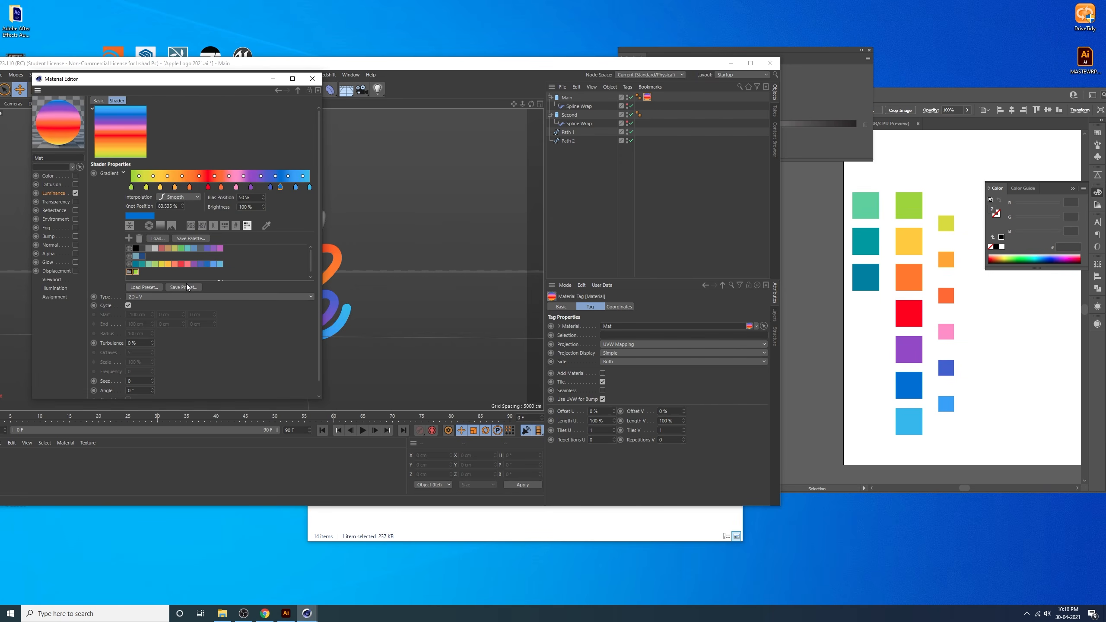
Maximize the Cinema 4D window, load the Apple Event preset into the Luminance gradient and close the Material Editor
left_click(745, 64)
left_click_drag(201, 78, 219, 80)
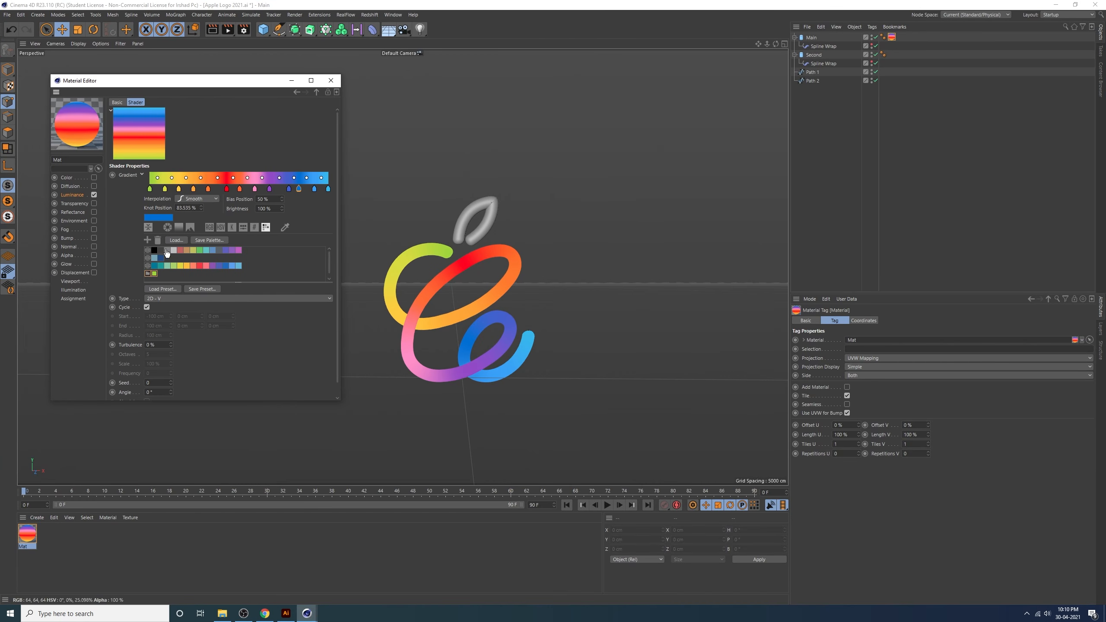
left_click(151, 289)
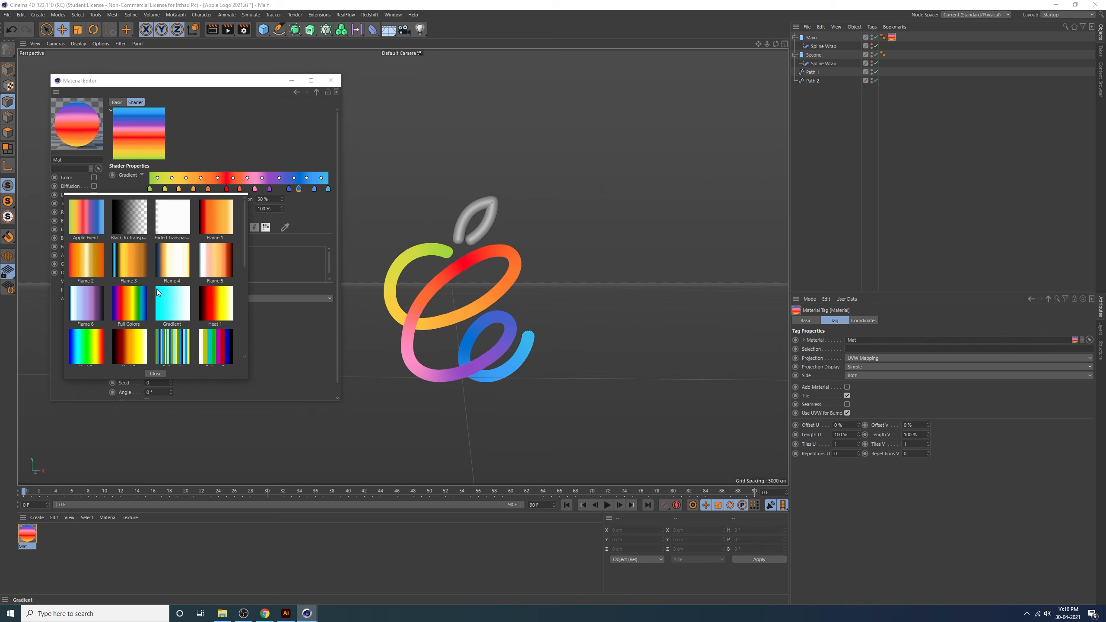
left_click(106, 221)
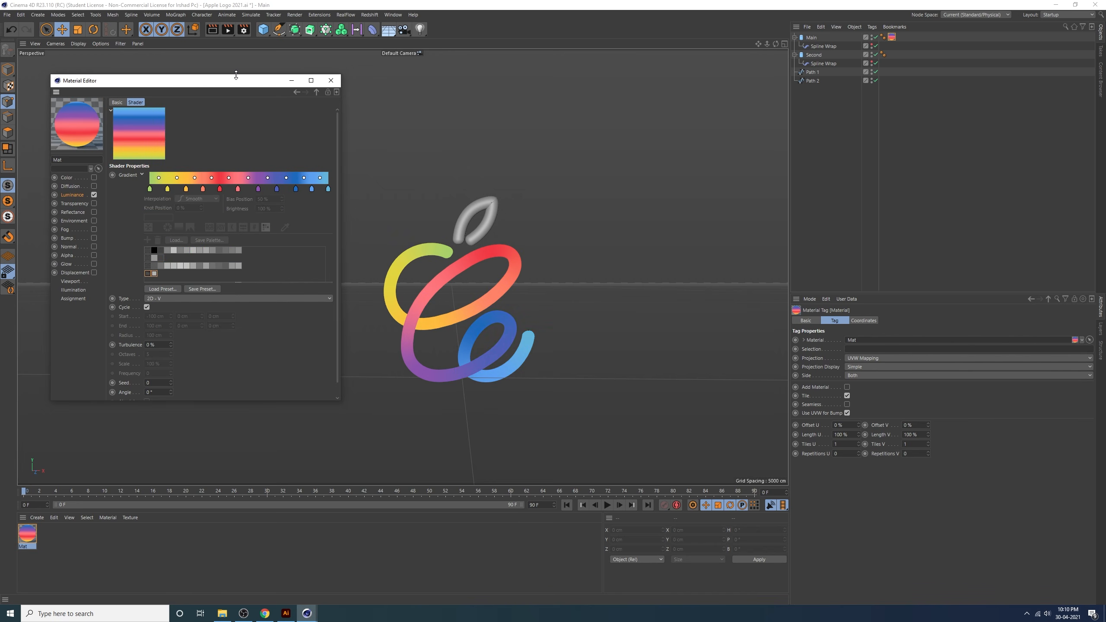
left_click(331, 81)
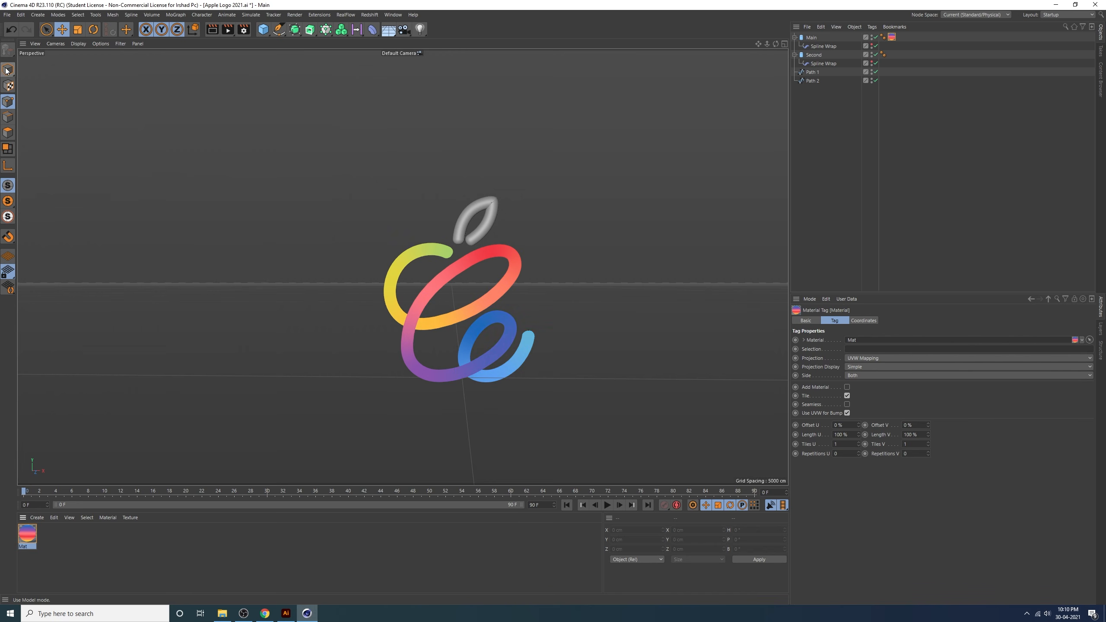
left_click(975, 241)
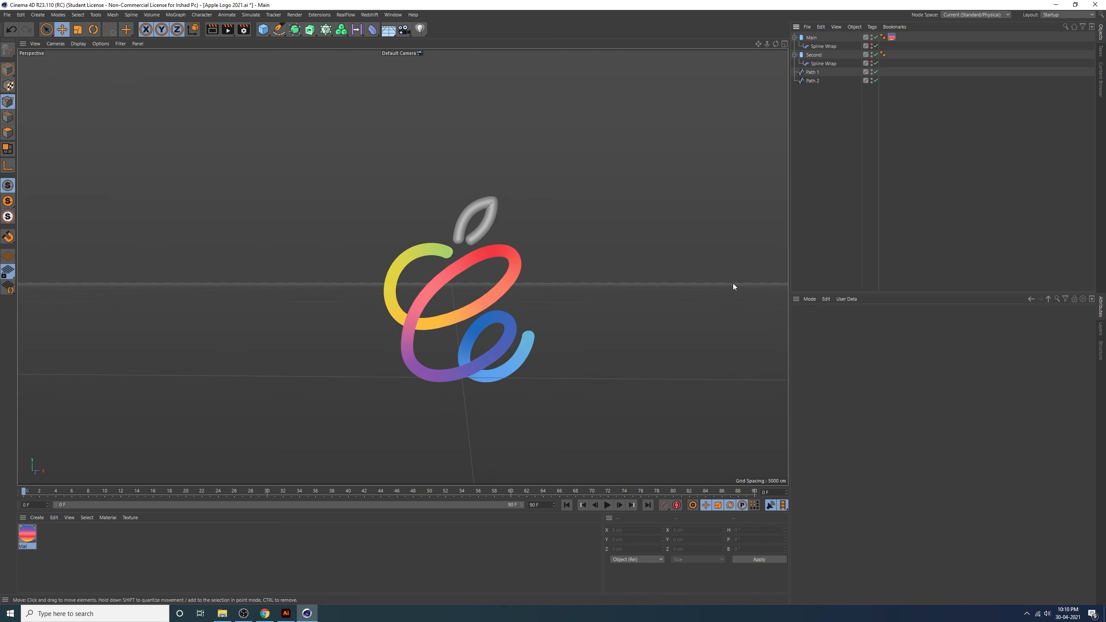
Open the gradient material Mat in the Material Editor and duplicate it in the material list
double_click(26, 534)
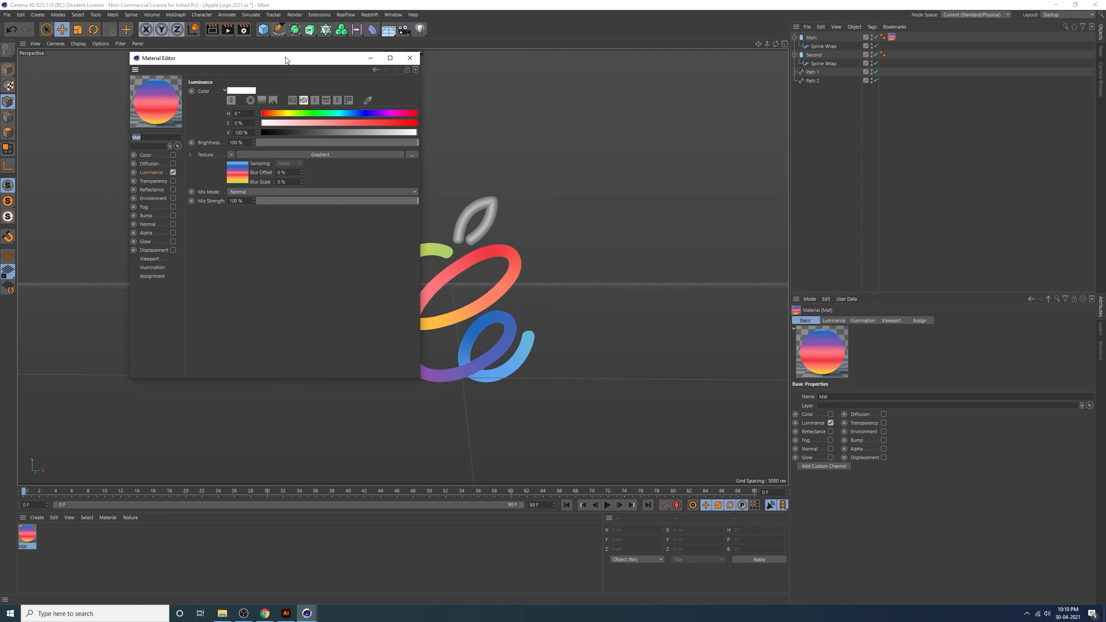
left_click_drag(261, 58, 191, 68)
left_click_drag(26, 534, 66, 545, "ctrl")
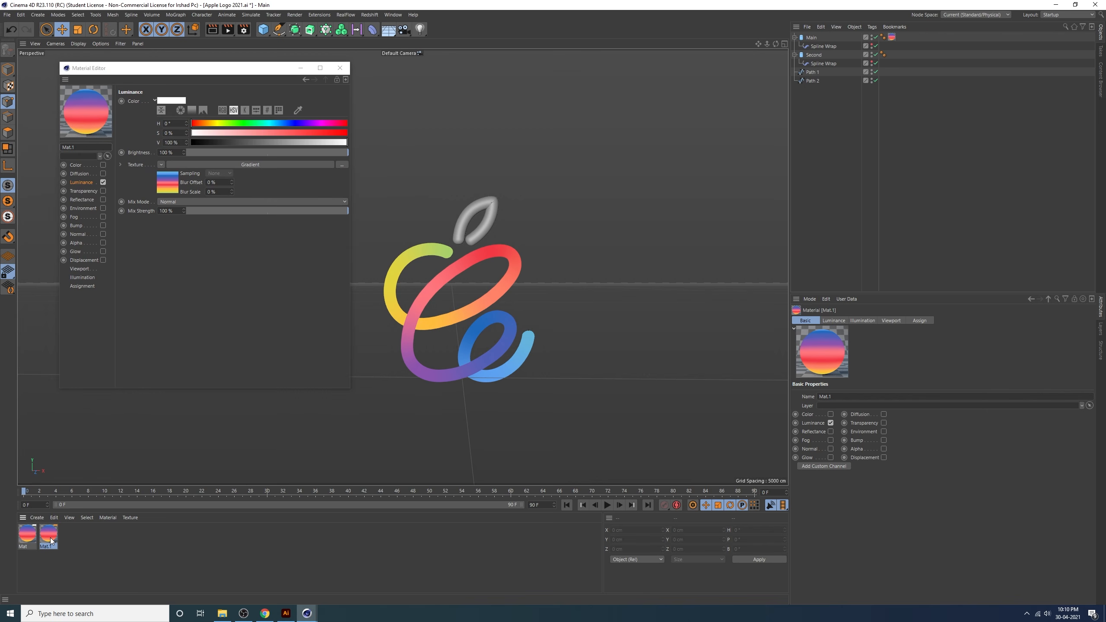
Open the duplicate material's Luminance gradient beside the Illustrator swatches and load the Gradient preset into it
left_click(230, 165)
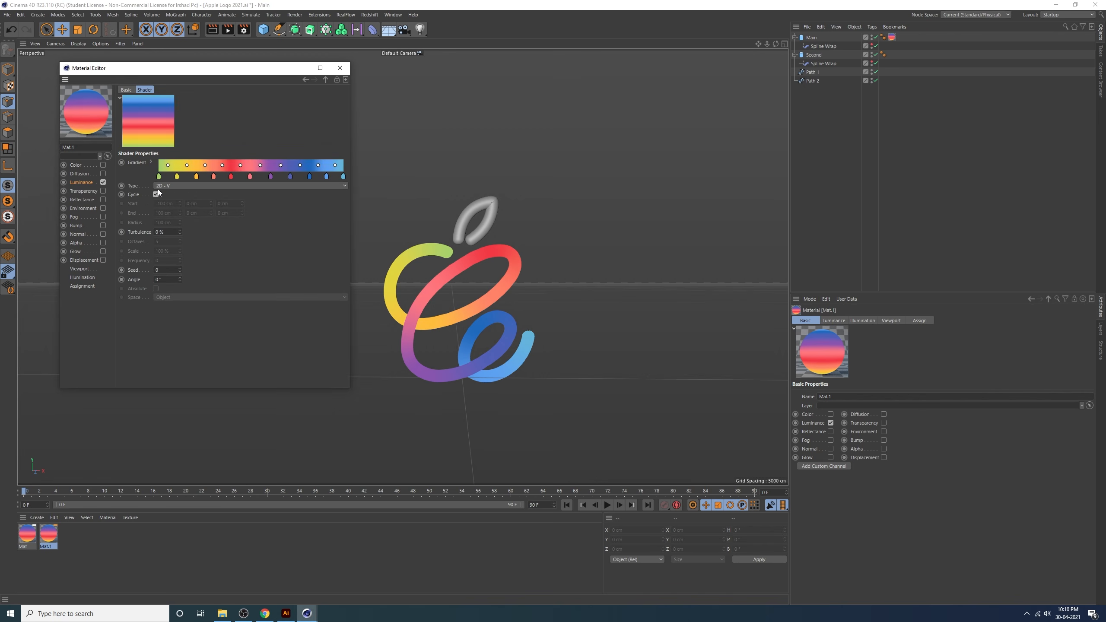
double_click(594, 5)
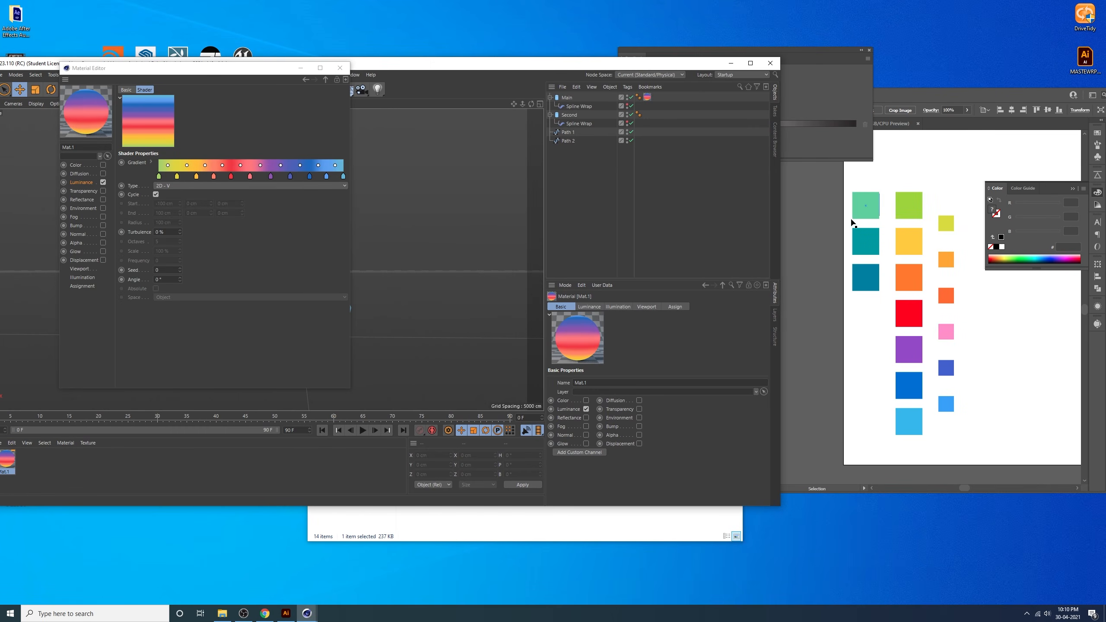
left_click_drag(176, 176, 211, 186)
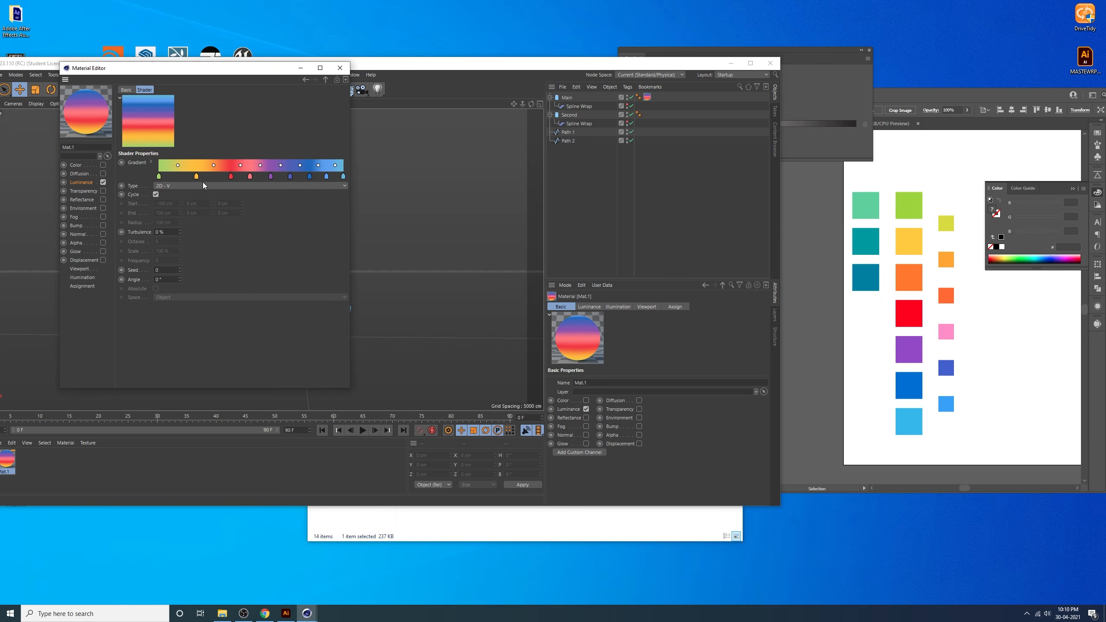
left_click(151, 162)
left_click(165, 276)
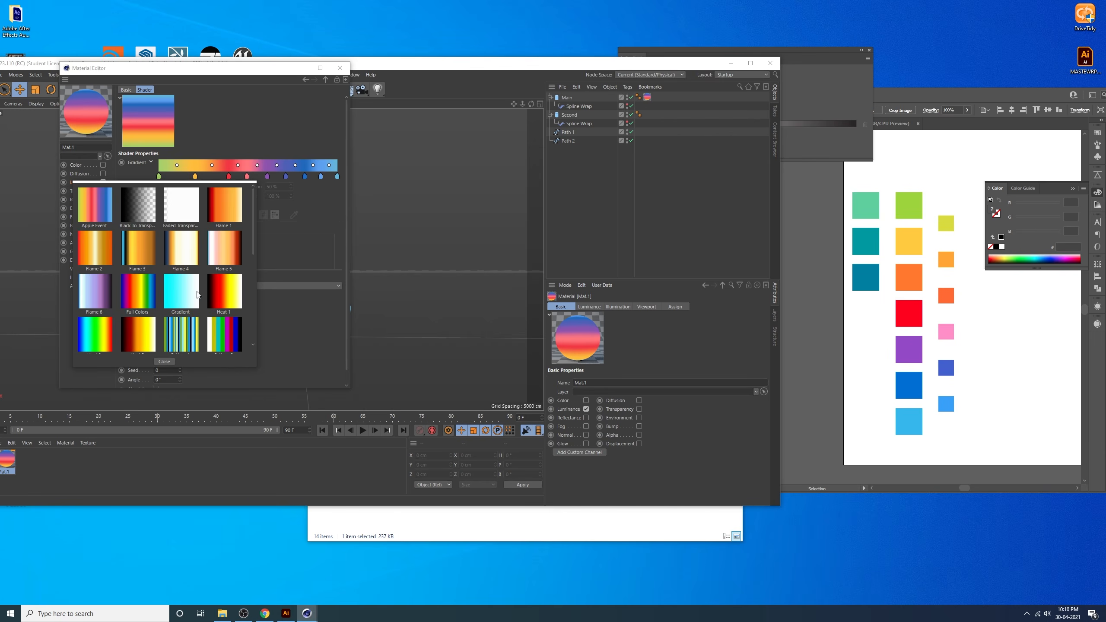
left_click(161, 293)
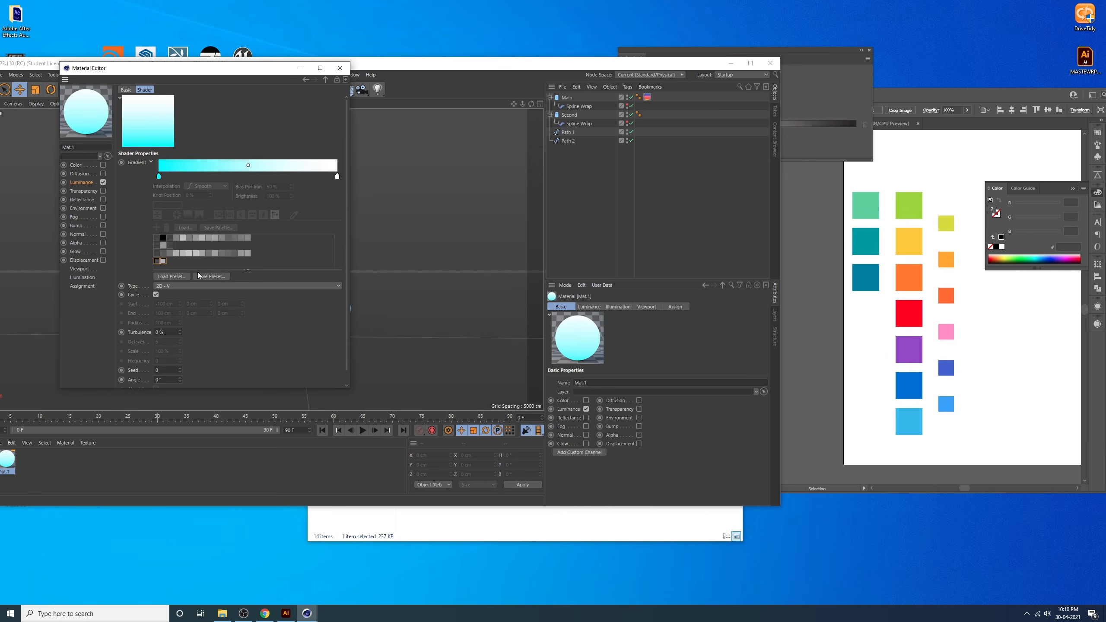
Color the duplicate gradient's first knot with the mint green swatch and select its last knot
left_click(159, 175)
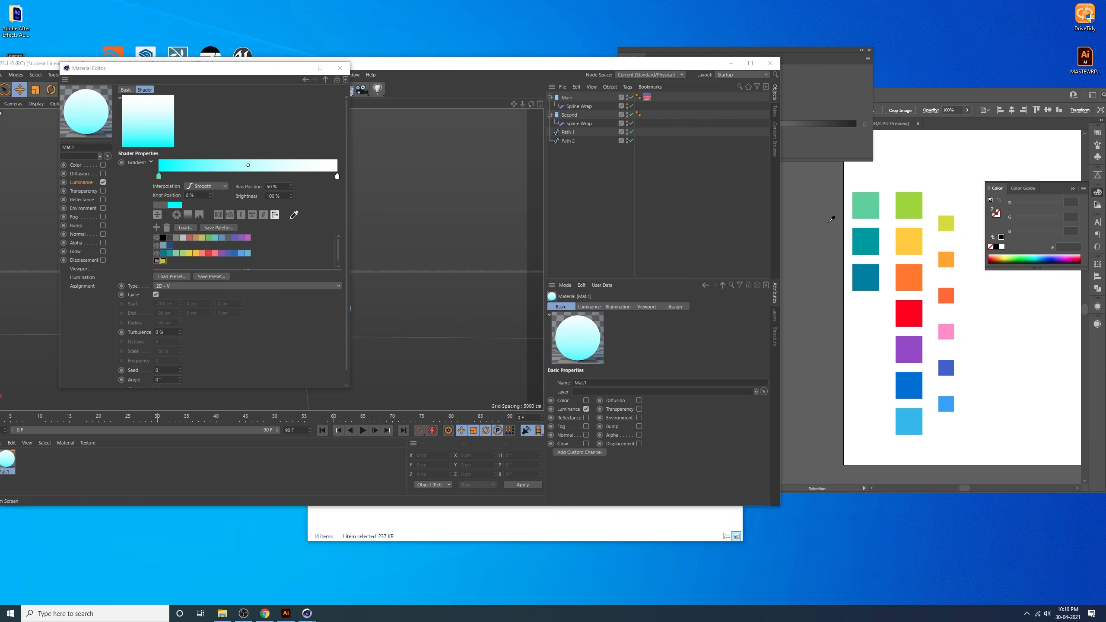
left_click(865, 206)
left_click(337, 176)
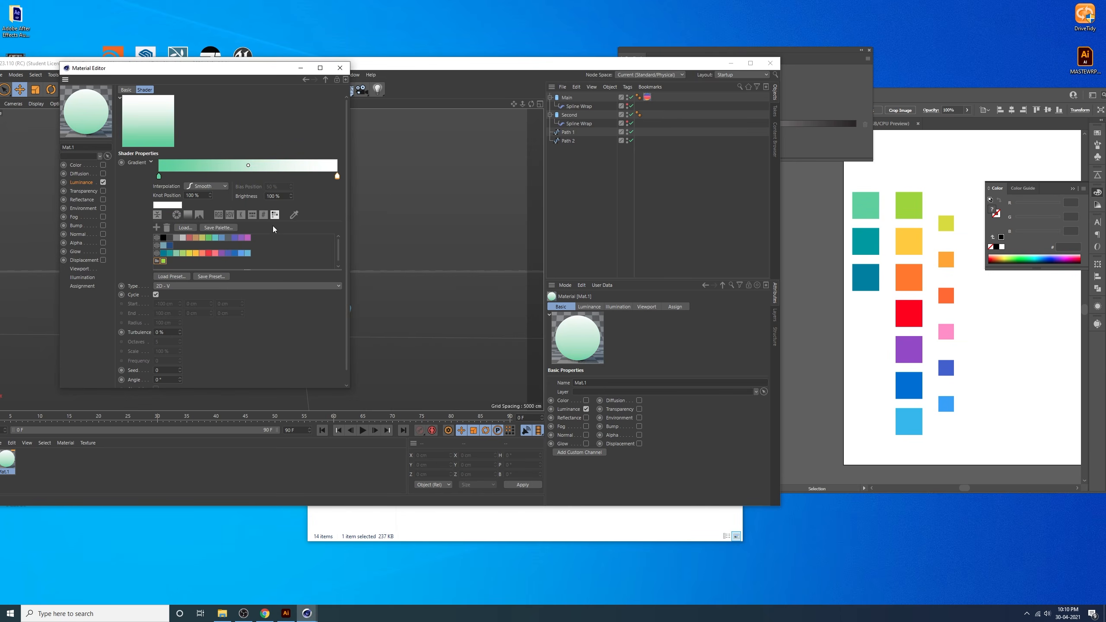
Color the gradient's end knot with the dark teal-blue swatch and add a middle knot near 50% sampled from the teal swatch
left_click(294, 215)
left_click(866, 277)
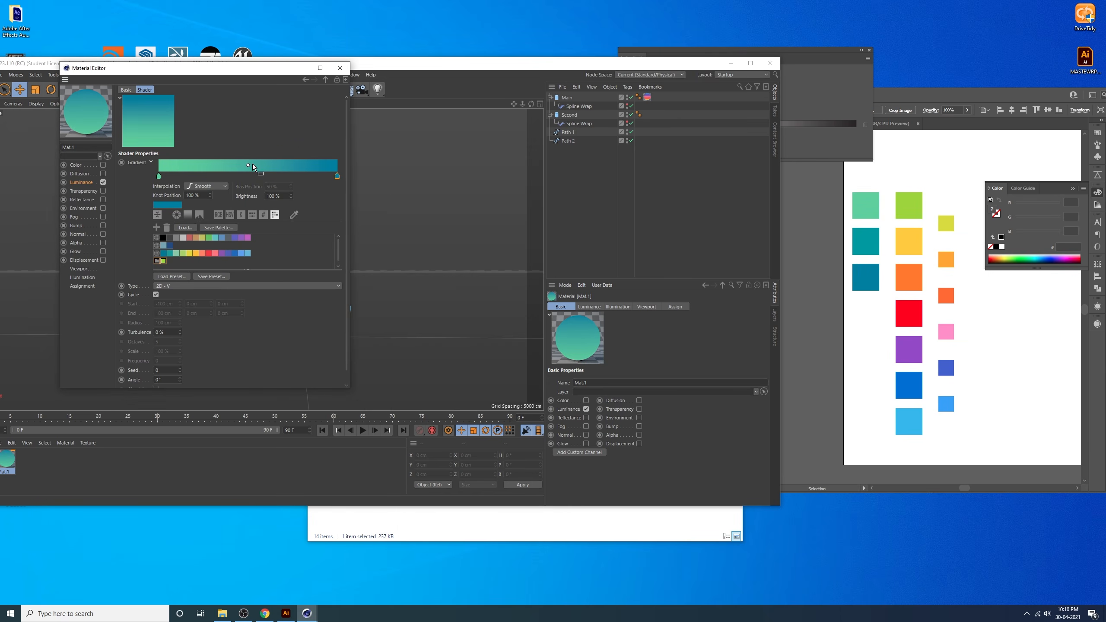
left_click(248, 174)
left_click(294, 214)
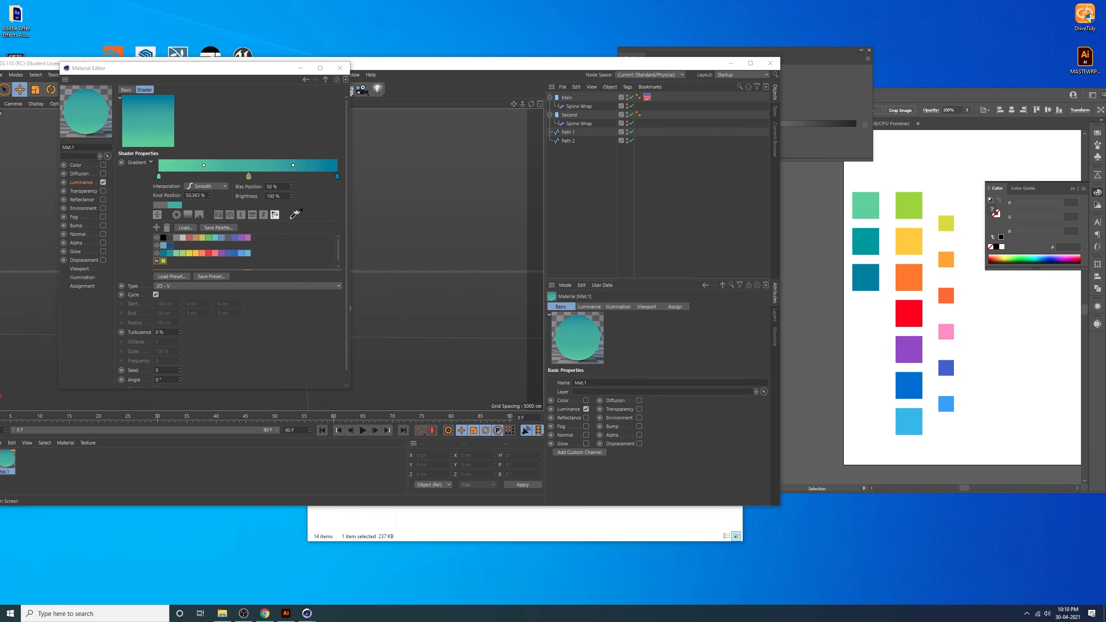
left_click(866, 241)
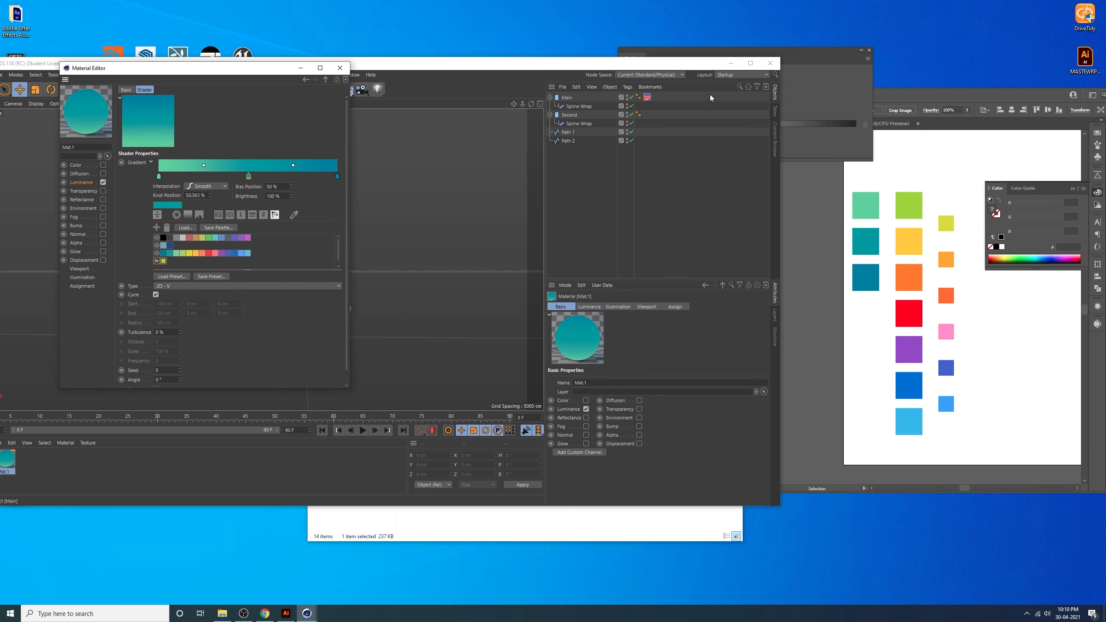
Save the gradient as the preset Apple Logo 2021 and load it from the gradient presets
left_click(751, 63)
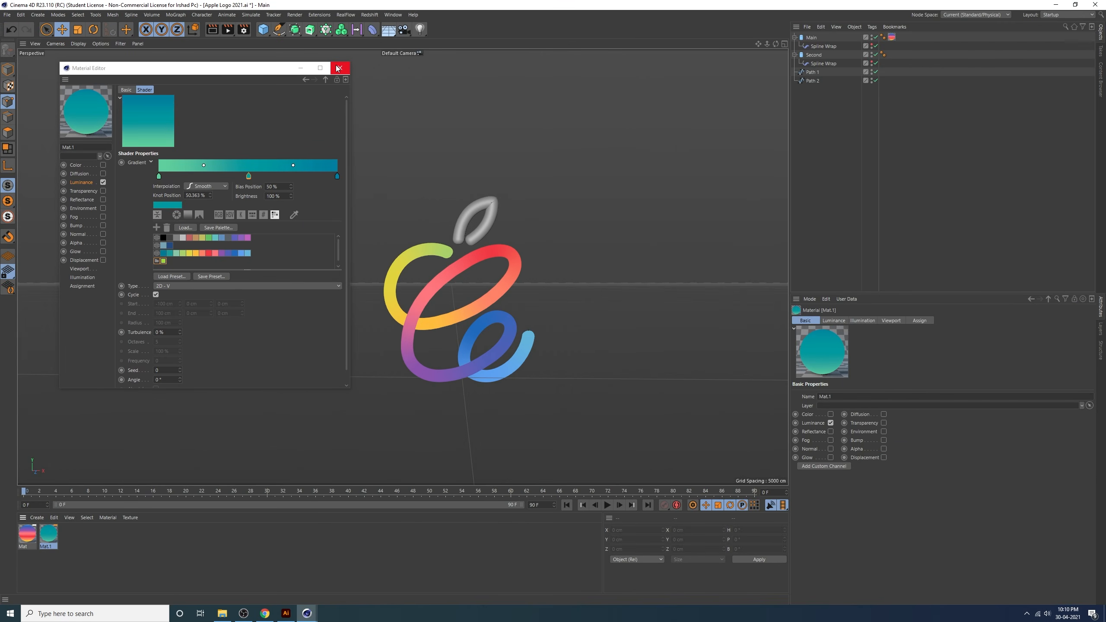
left_click(167, 227)
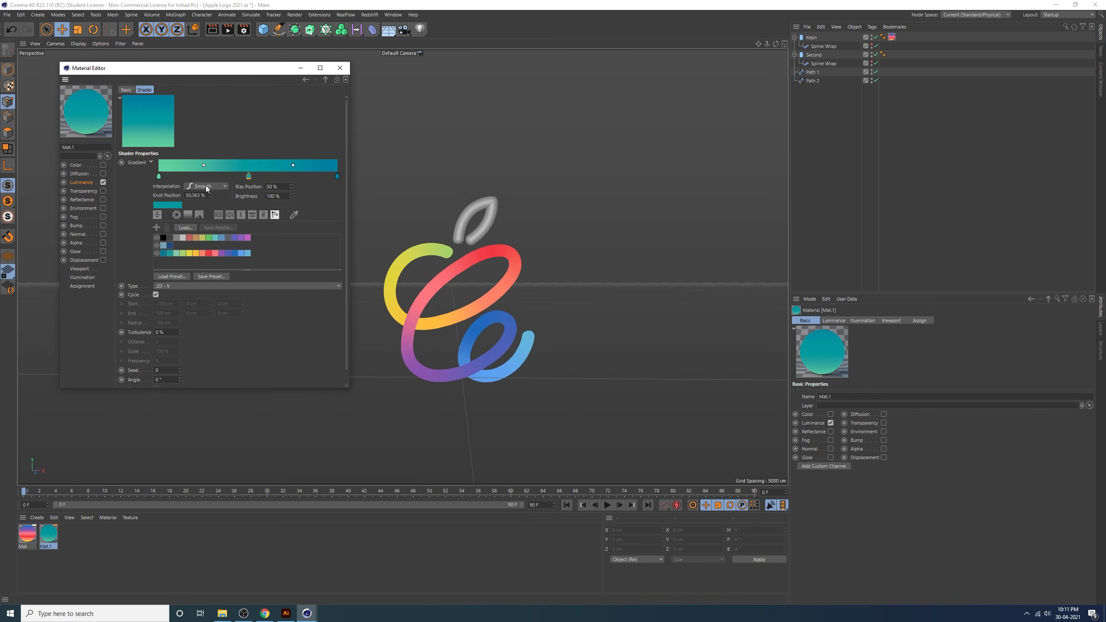
left_click(211, 276)
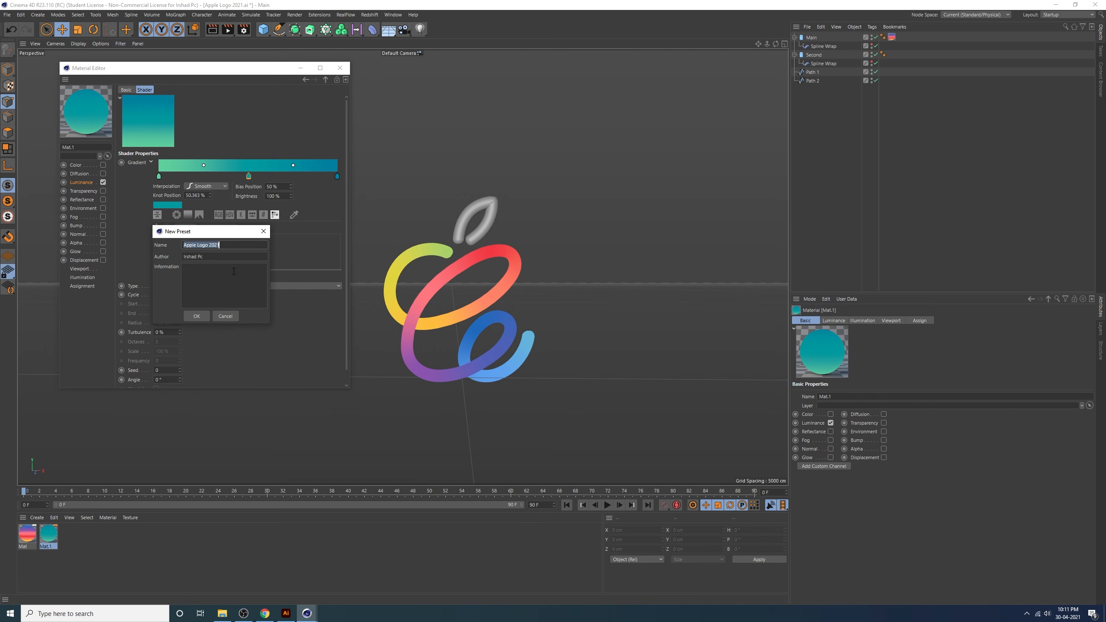
left_click(197, 317)
left_click(157, 214)
left_click(161, 275)
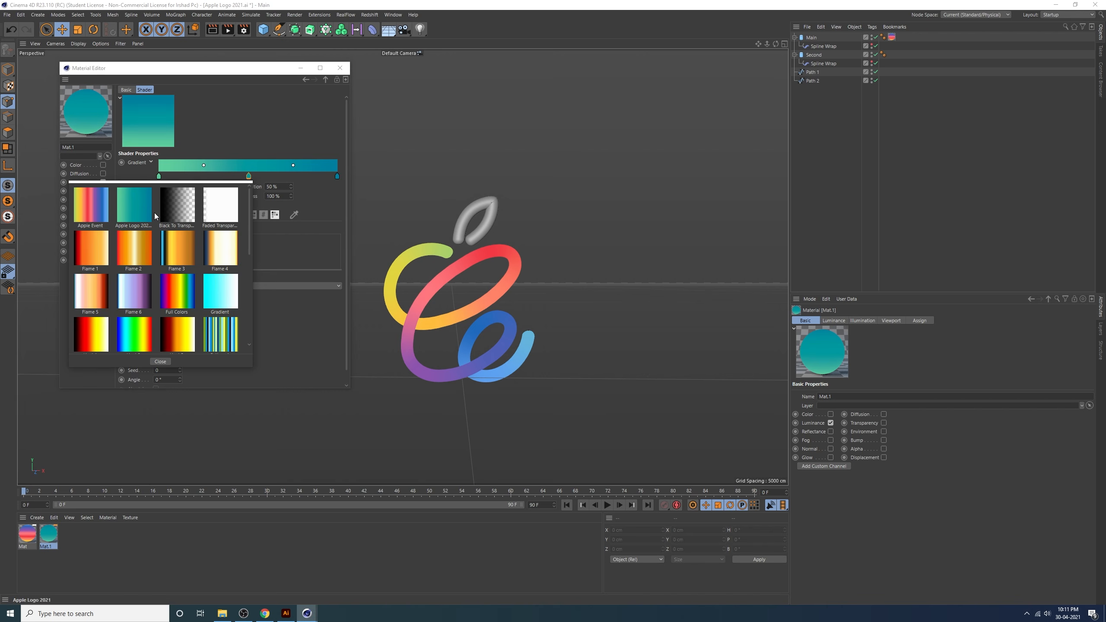
left_click(125, 218)
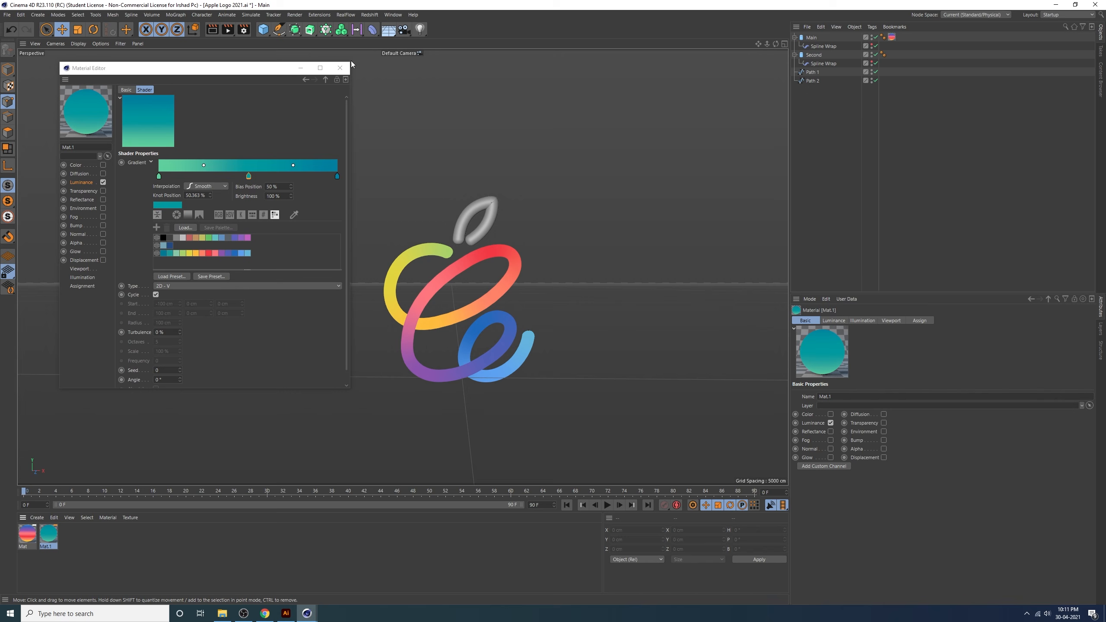
Assign the green-teal material Mat.1 to the Second cylinder
left_click(340, 67)
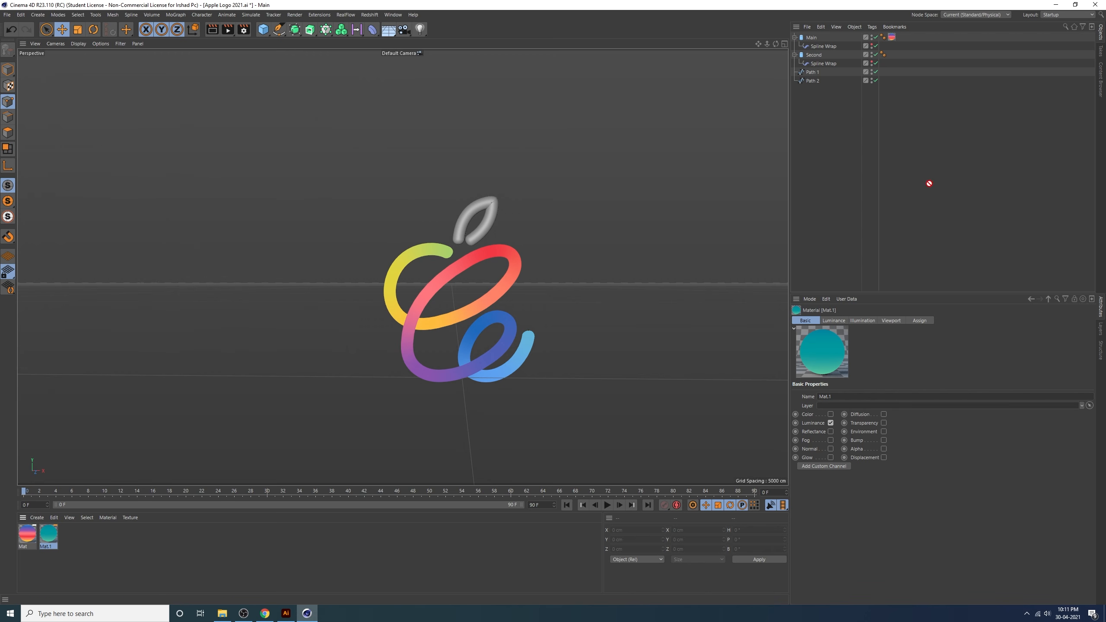
left_click_drag(814, 53, 814, 54)
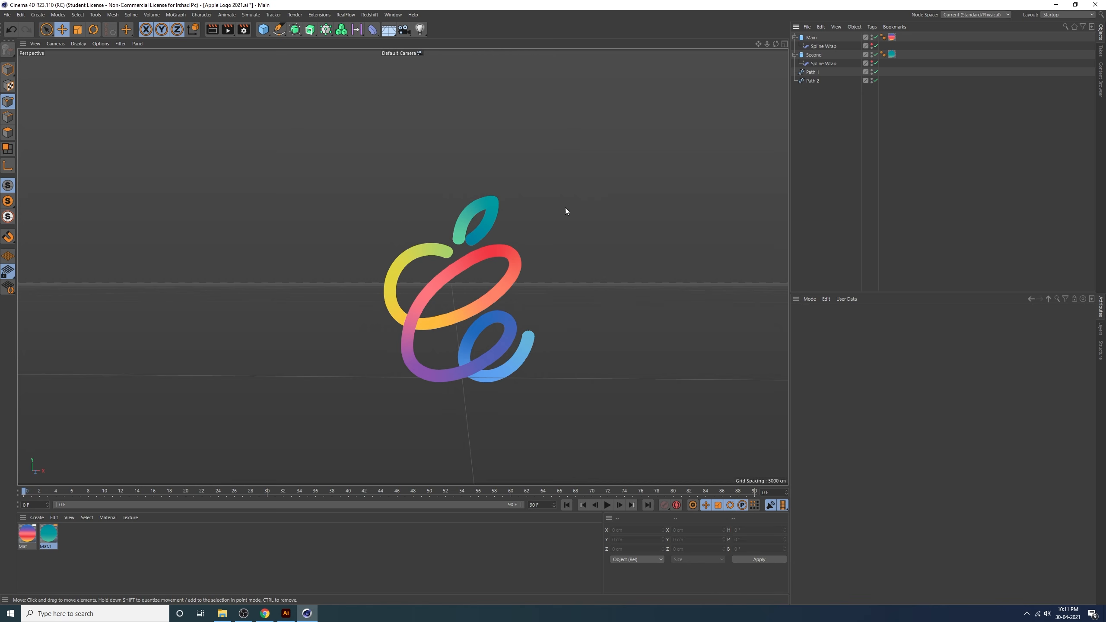
Reverse Mat.1's luminance gradient by moving the blue knot to the start and the green knot to the end
double_click(53, 539)
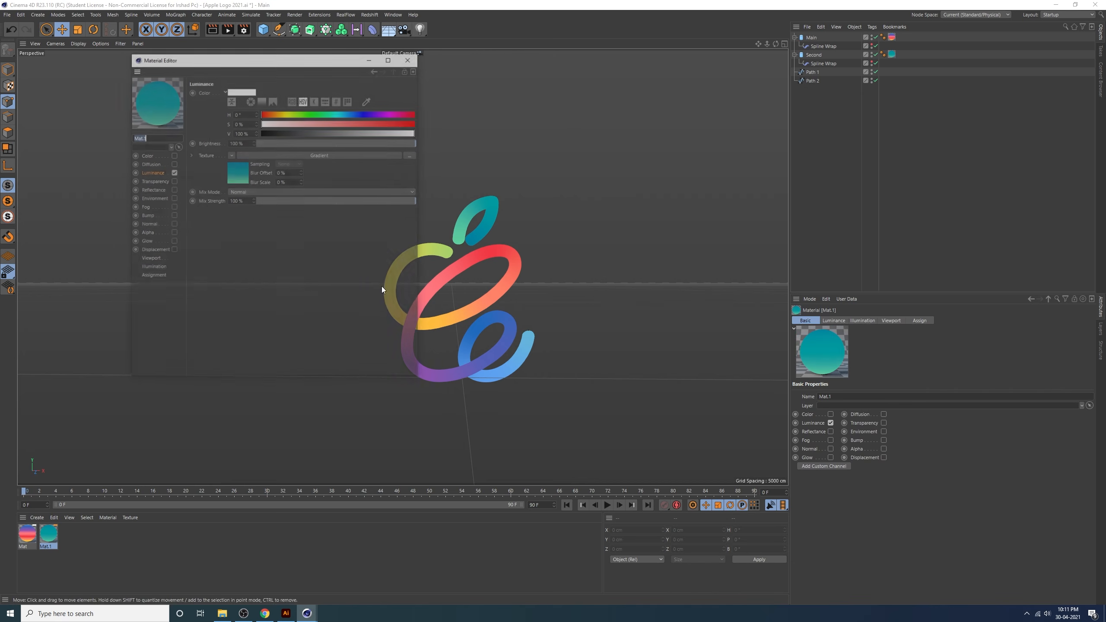
left_click(308, 156)
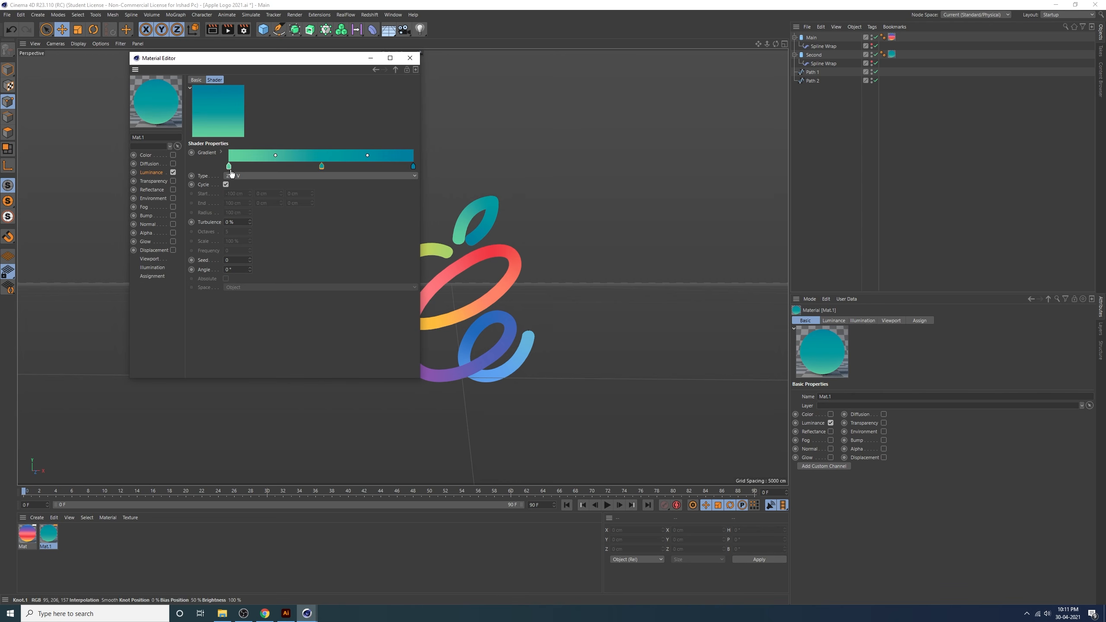
left_click_drag(229, 166, 344, 165)
left_click_drag(412, 167, 228, 167)
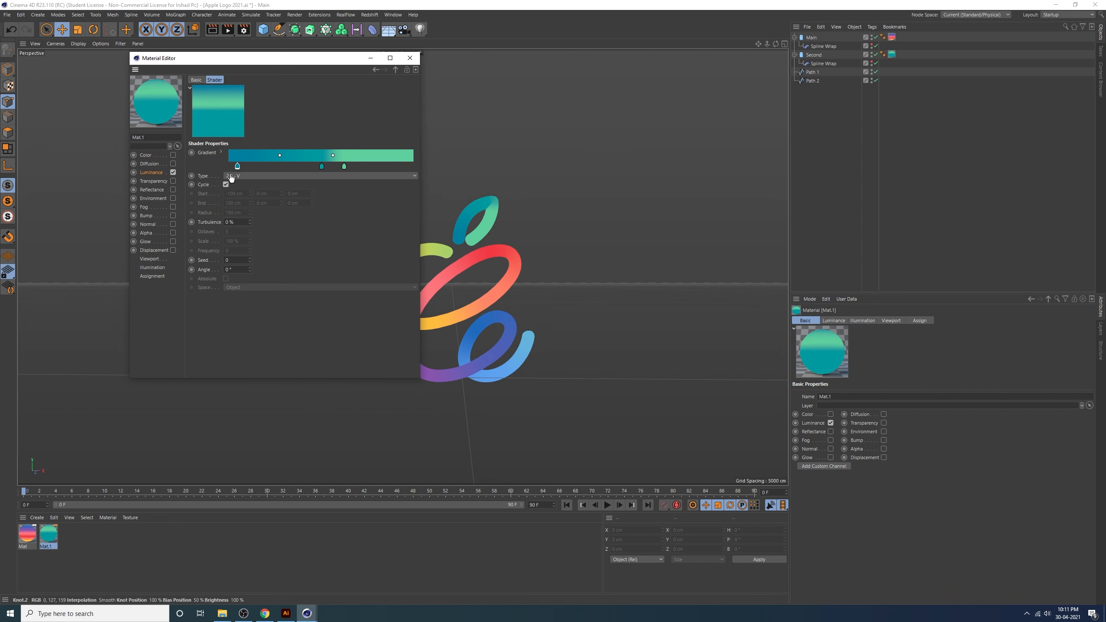
left_click(344, 167)
left_click_drag(345, 167, 487, 174)
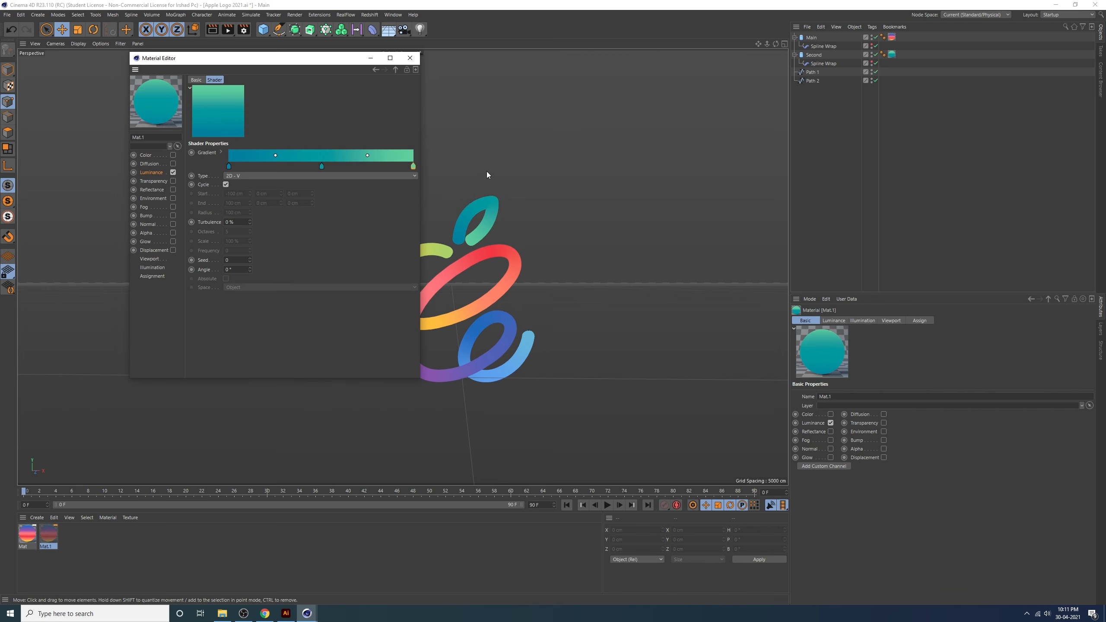
left_click(410, 58)
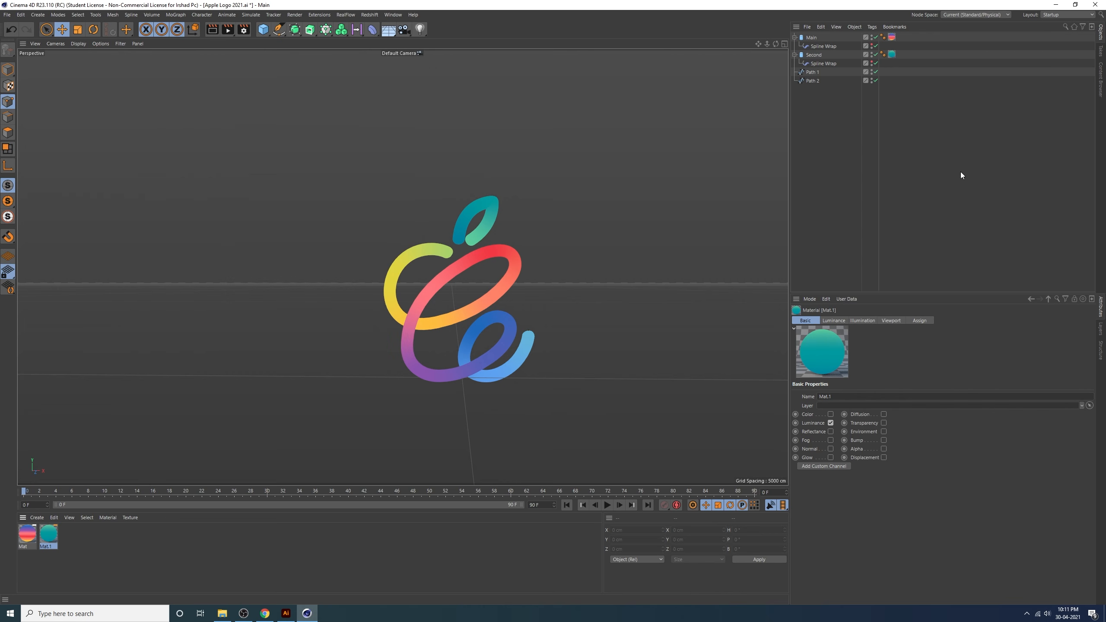
Open the Size settings of the Spline Wrap under the Main cylinder
middle_click_drag(515, 299, 451, 271, "alt")
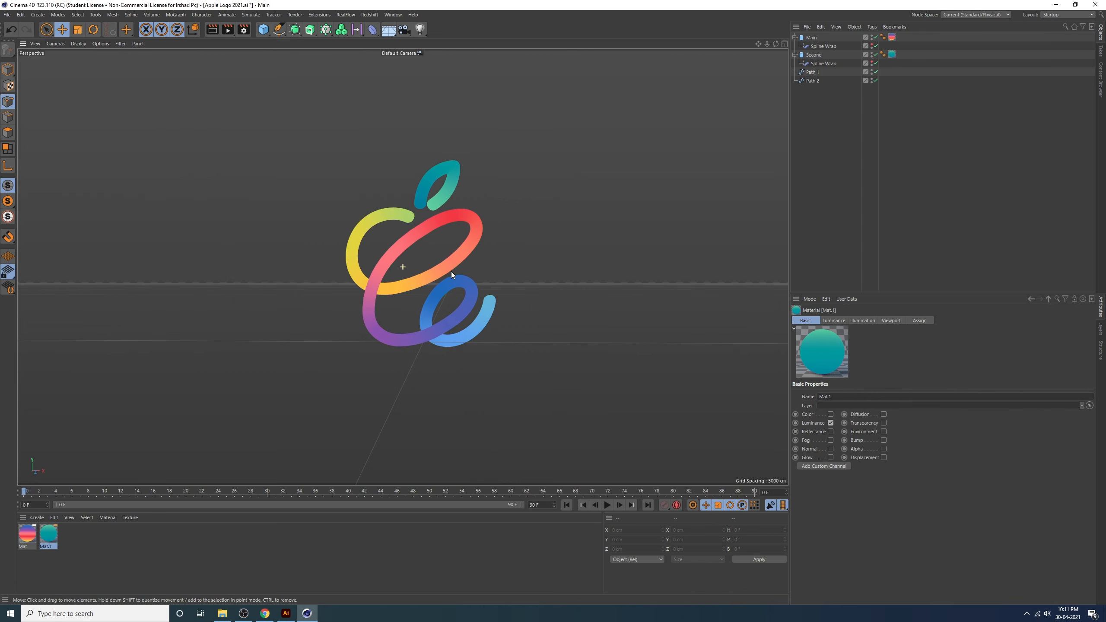
left_click_drag(457, 276, 453, 275, "alt")
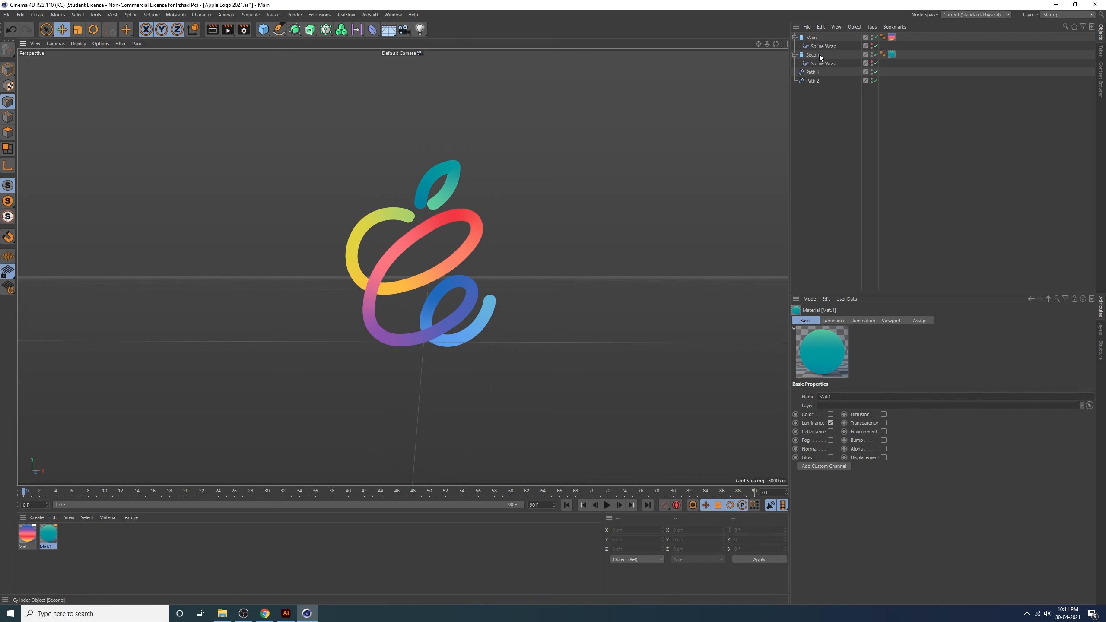
left_click(812, 37)
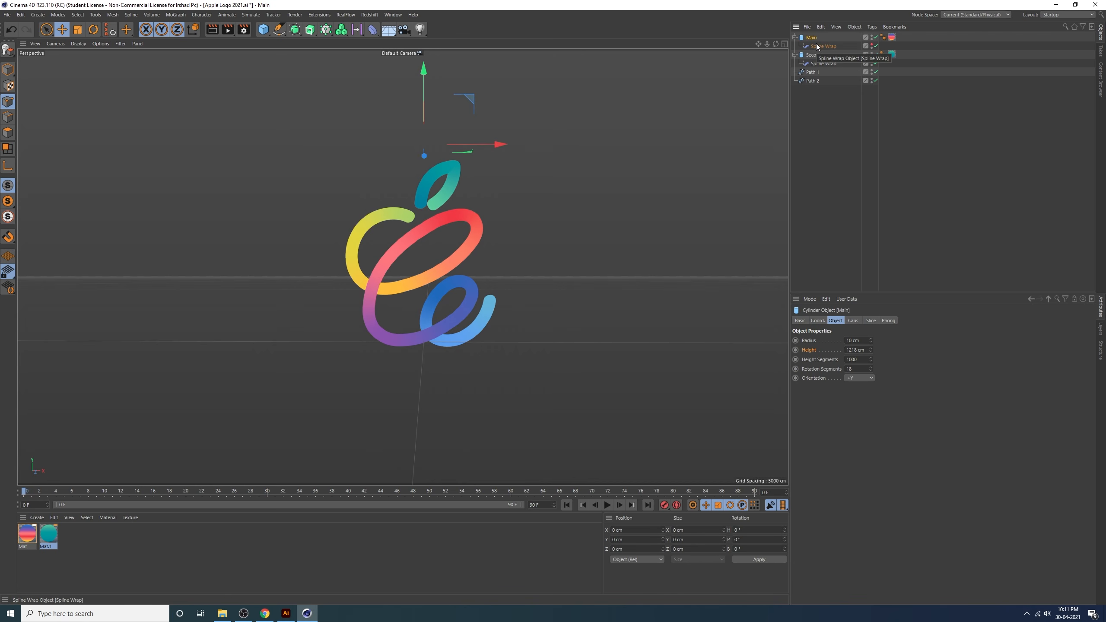
left_click(818, 46)
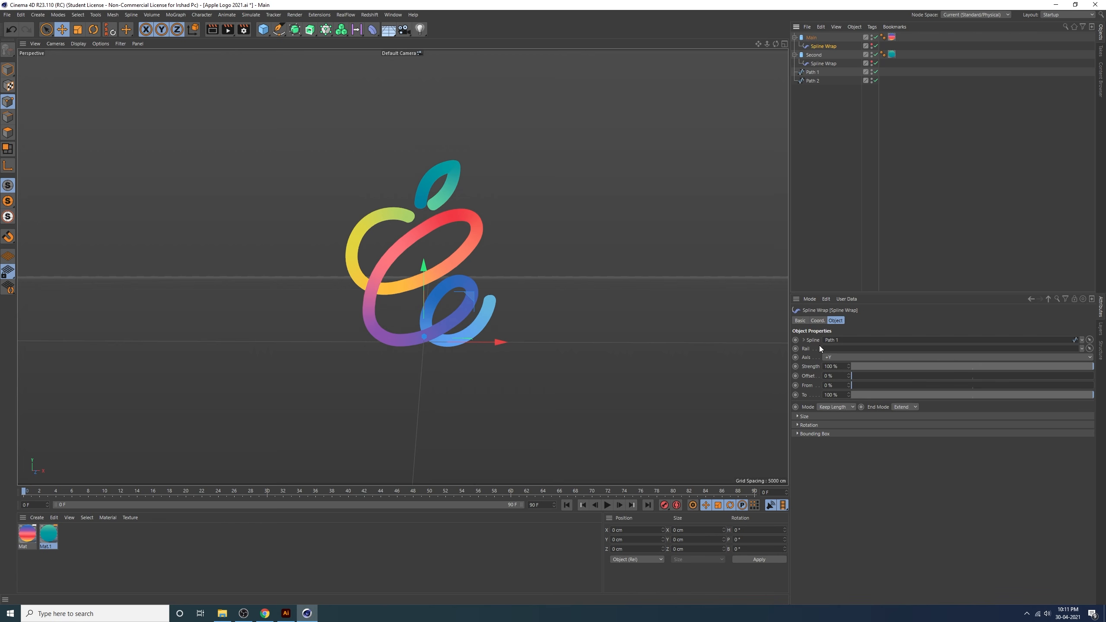
left_click(813, 417)
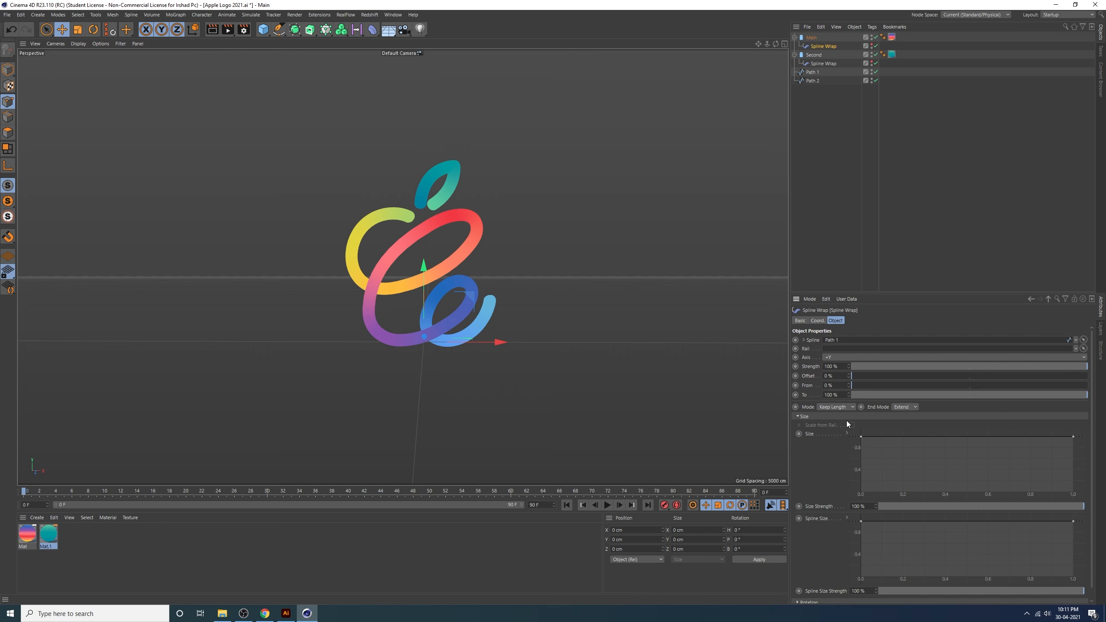
Try out the Size curve by lowering its start point to near zero and restoring it to full size
left_click(862, 437)
left_click_drag(856, 472, 852, 492)
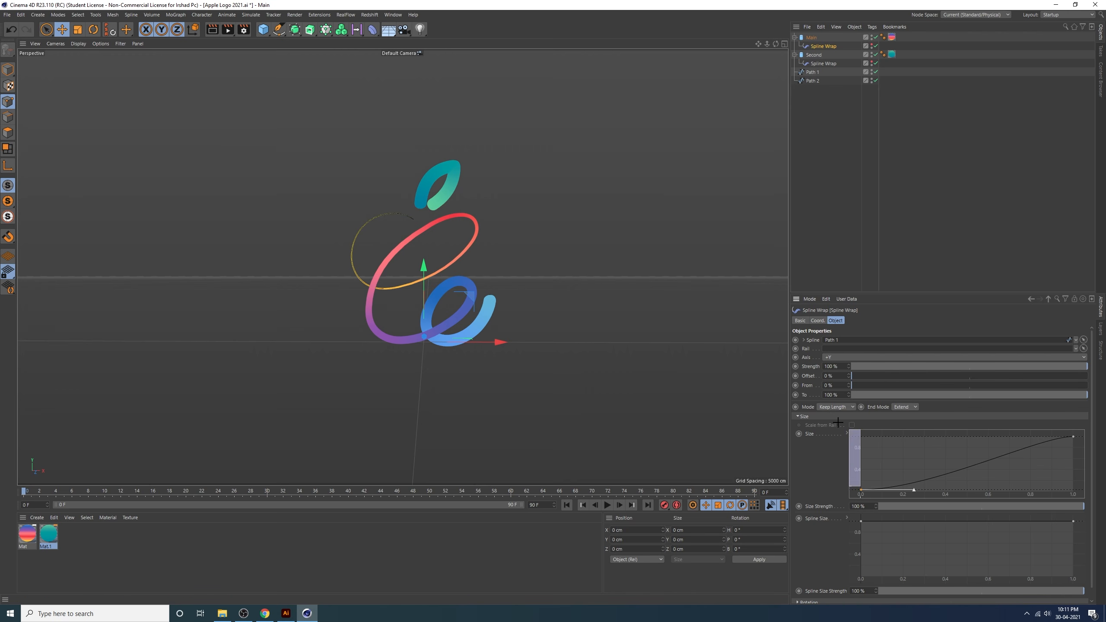
left_click_drag(857, 484, 835, 423)
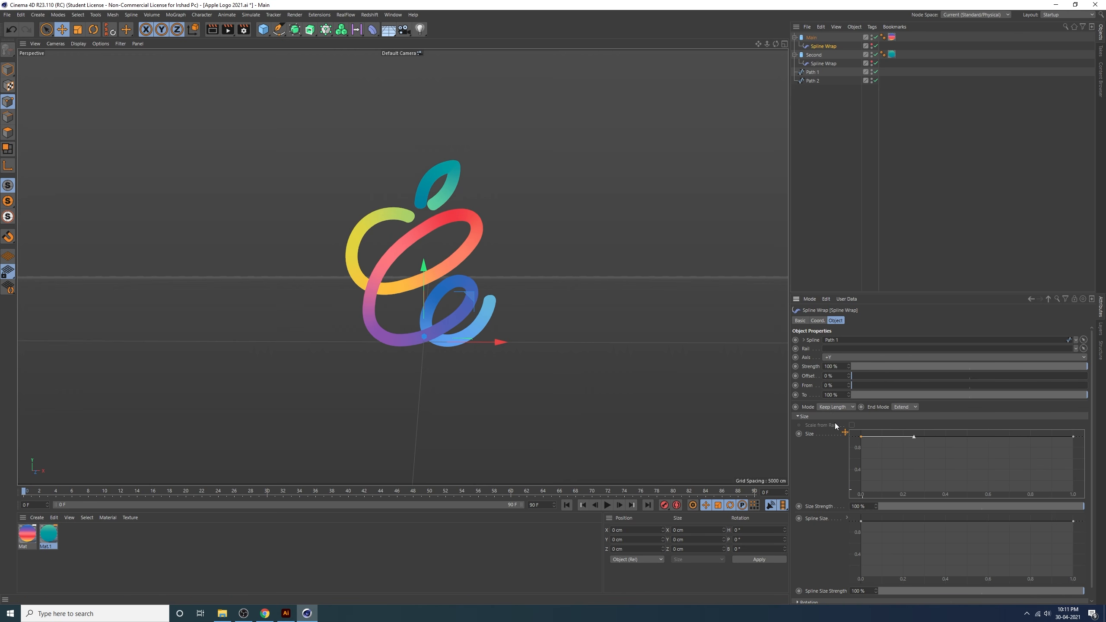
double_click(1072, 440)
mouse_move(1072, 437)
left_mouse_down()
mouse_move(1072, 488)
mouse_move(1087, 408)
left_mouse_up()
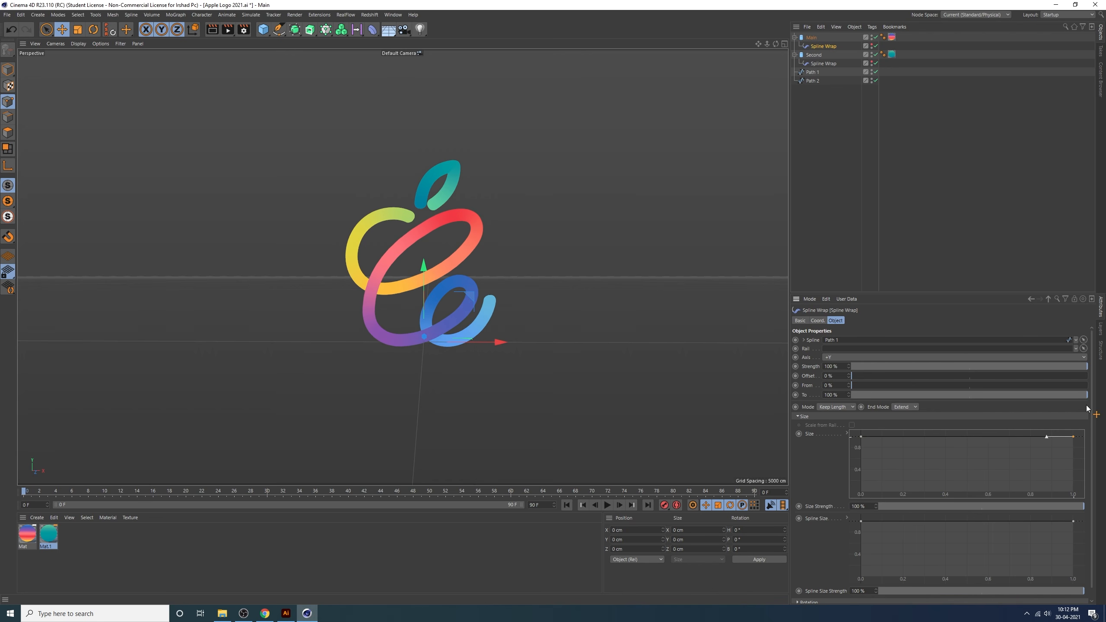
Try to taper the Main tube by adding a middle point to the Size curve and lowering both end points
left_click(969, 438, "ctrl")
left_click(970, 438)
left_click_drag(861, 436, 863, 449)
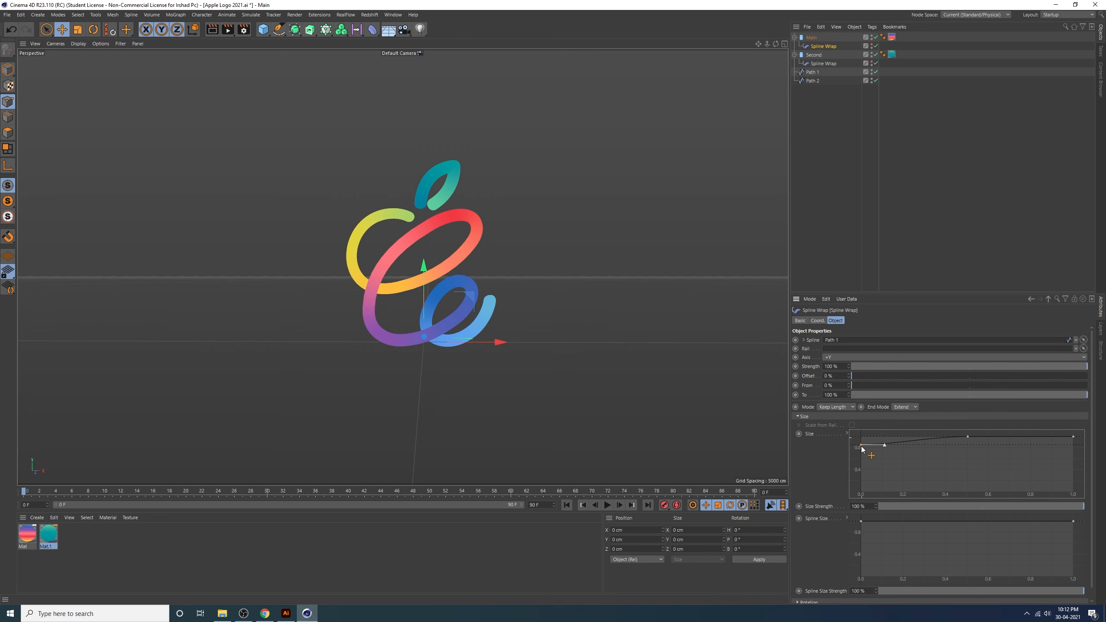
left_click(1074, 437)
key("ctrl+z")
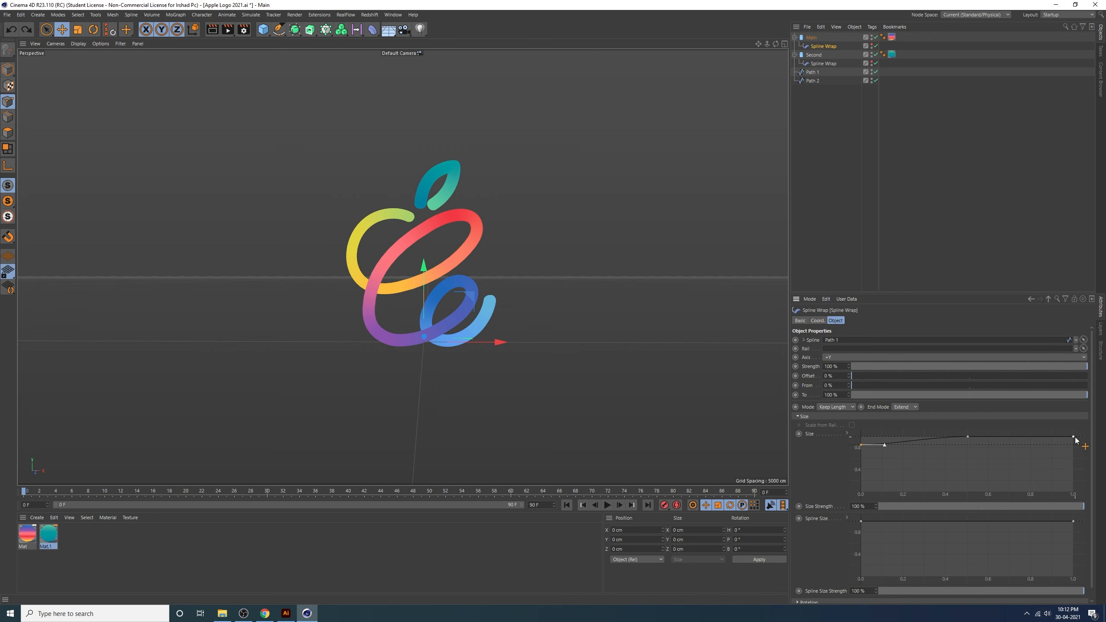
left_click_drag(1074, 436, 1074, 449)
left_click_drag(863, 445, 864, 456)
left_click_drag(1074, 450, 1074, 458)
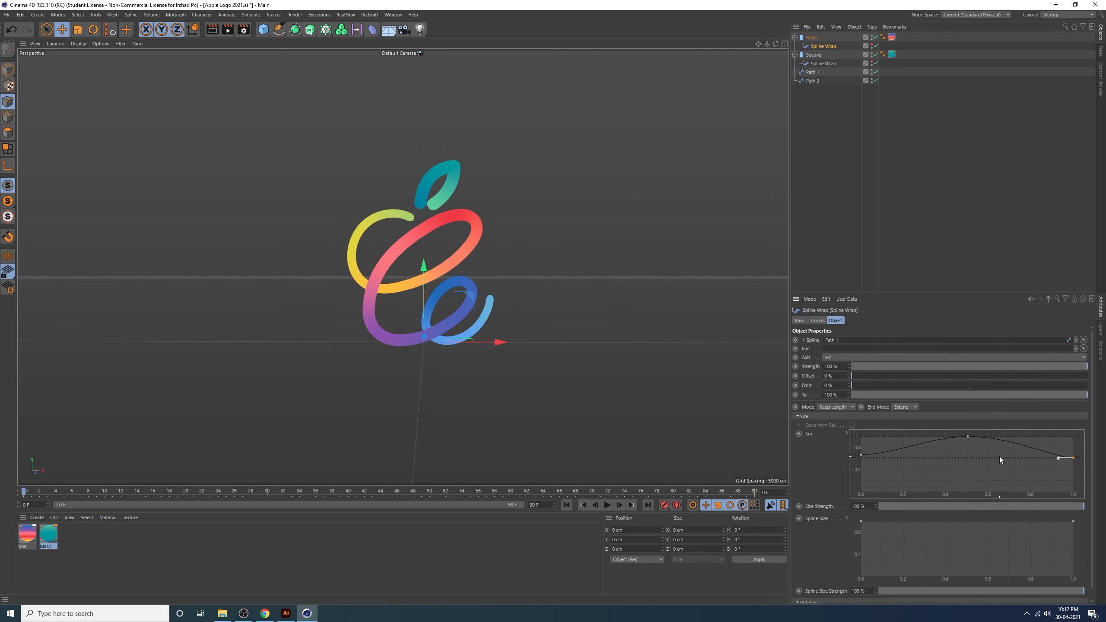
left_click_drag(861, 455, 861, 451)
left_click_drag(1074, 458, 1075, 454)
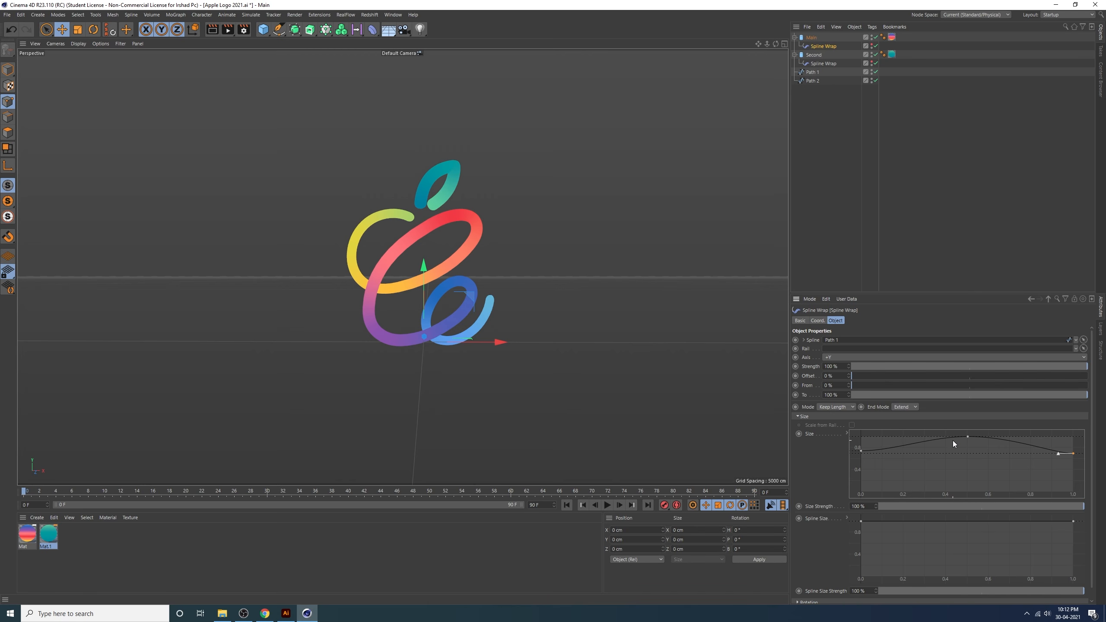
left_click_drag(945, 444, 979, 462)
Undo the Size curve's added middle point and lowered end points
key("ctrl+z")
key("ctrl+z")
key("ctrl+z")
key("ctrl+z")
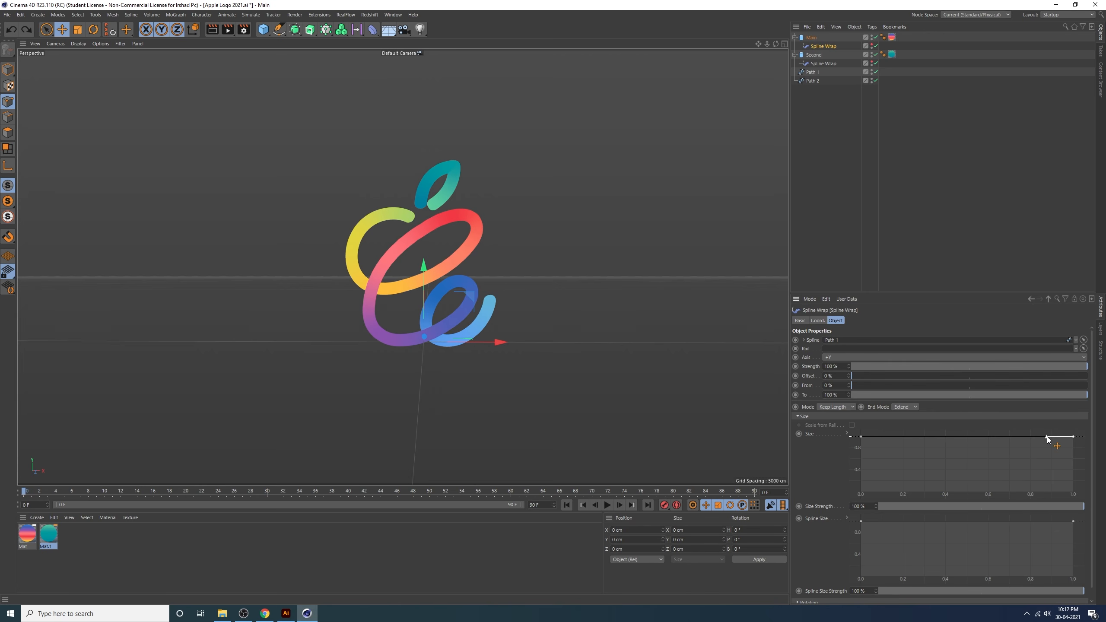
Bulge the middle of the Size curve by raising the end point's tangent and extending the start point's tangent to about 0.4
left_click_drag(1048, 437, 958, 430)
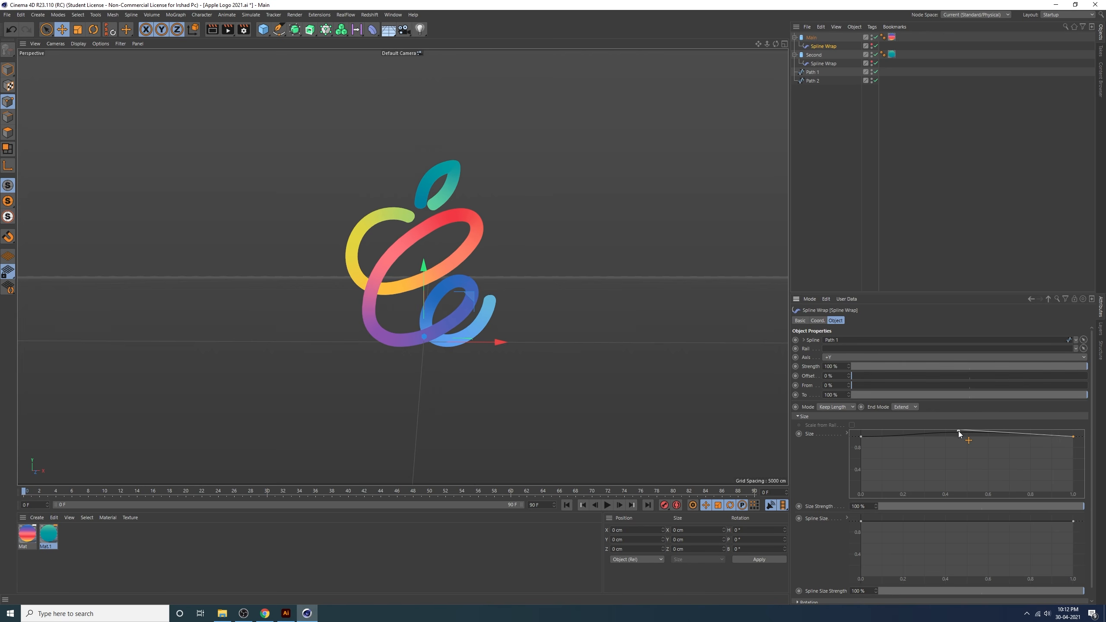
left_click(861, 454)
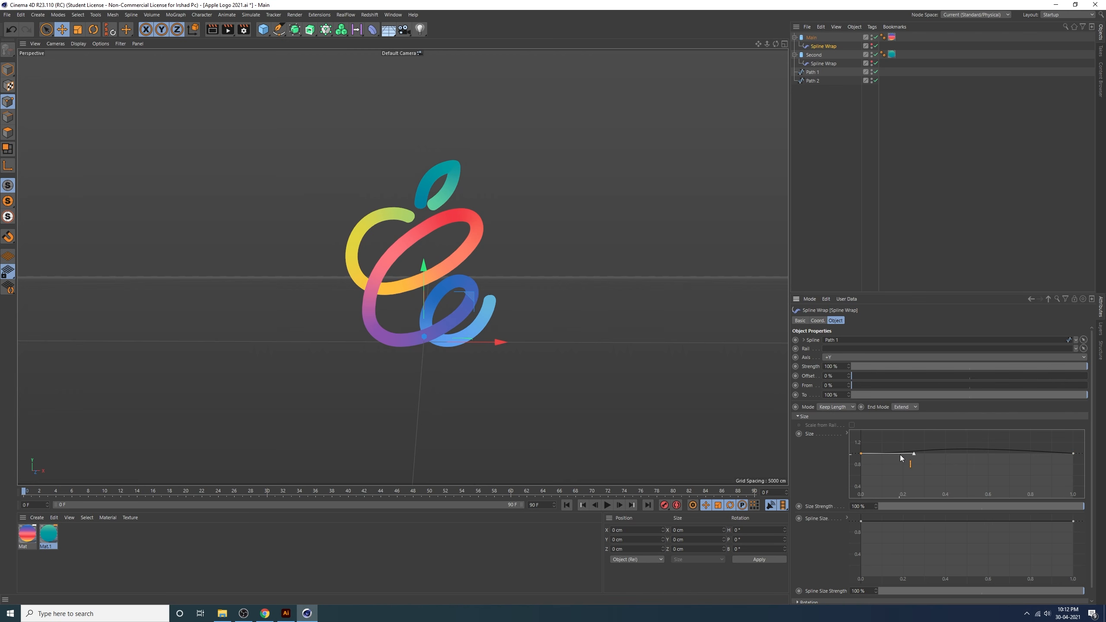
left_click(1073, 453)
left_click_drag(958, 449, 957, 402)
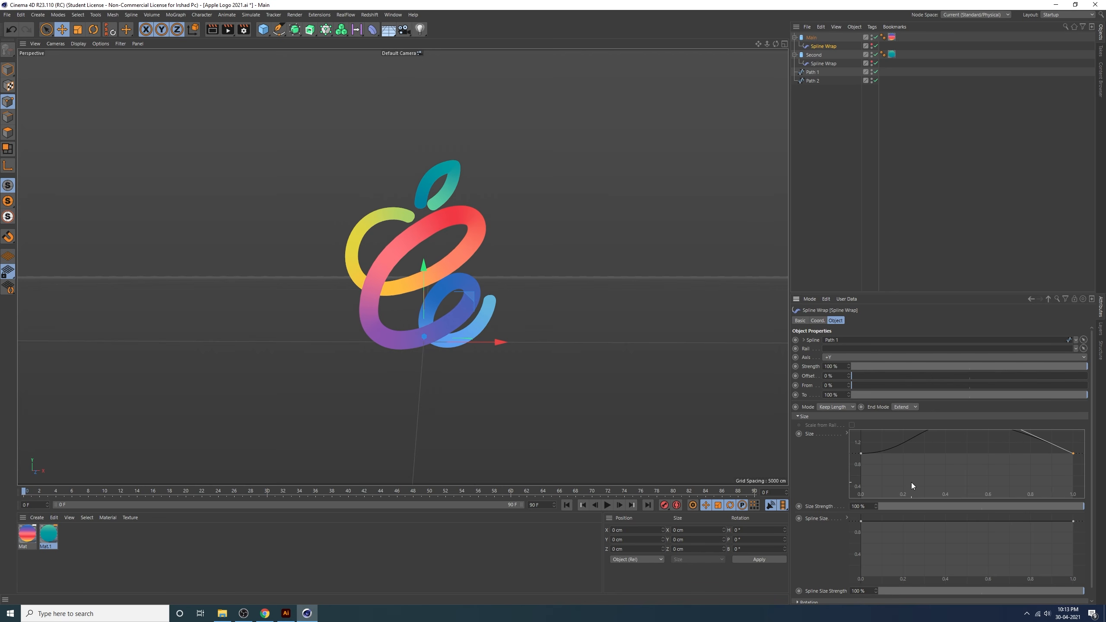
left_click(862, 455)
left_click_drag(914, 454, 947, 455)
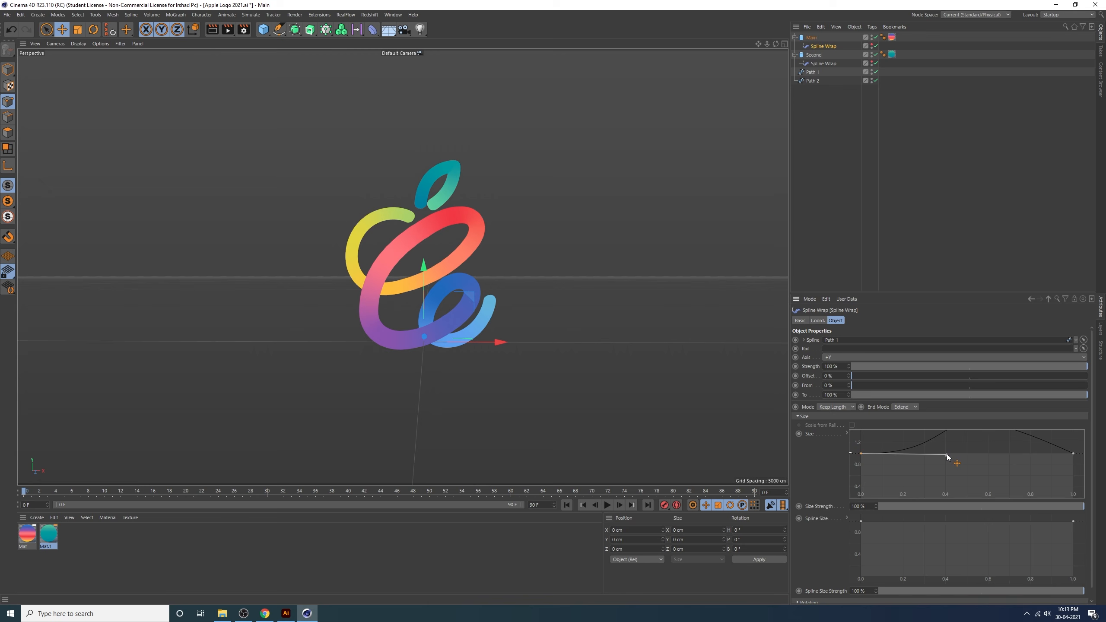
Add Size curve points near 0.9 and 0.1, raise the curve before its end, and lower the start point to about 0.8
left_click(1073, 453)
left_click(1048, 454, "ctrl")
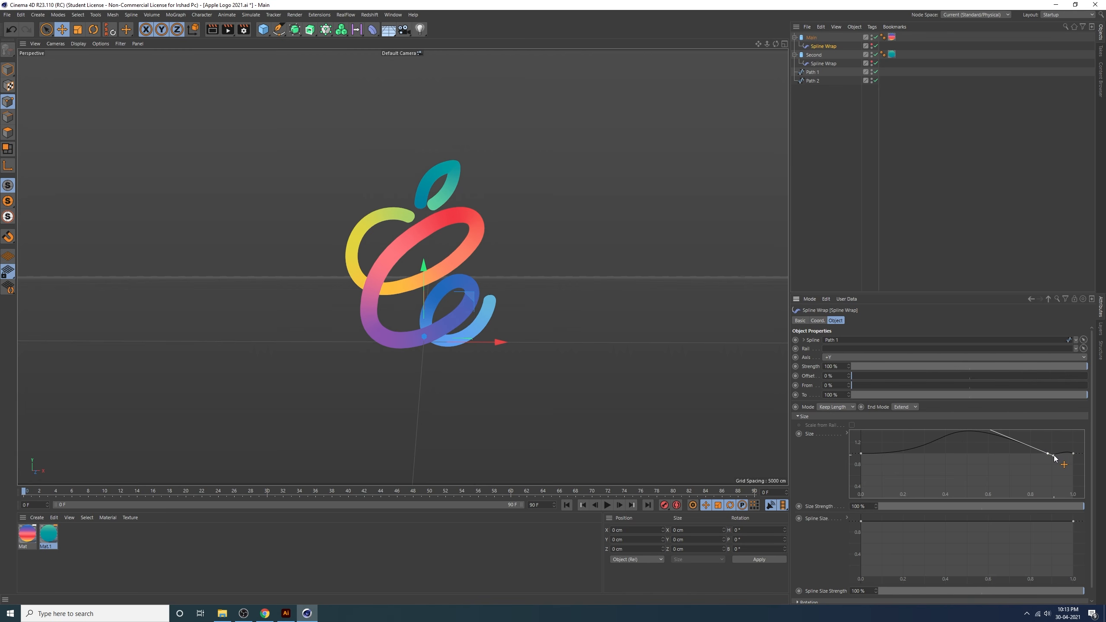
left_click_drag(1055, 457, 1077, 414)
left_click(872, 453)
left_click_drag(882, 453, 862, 468)
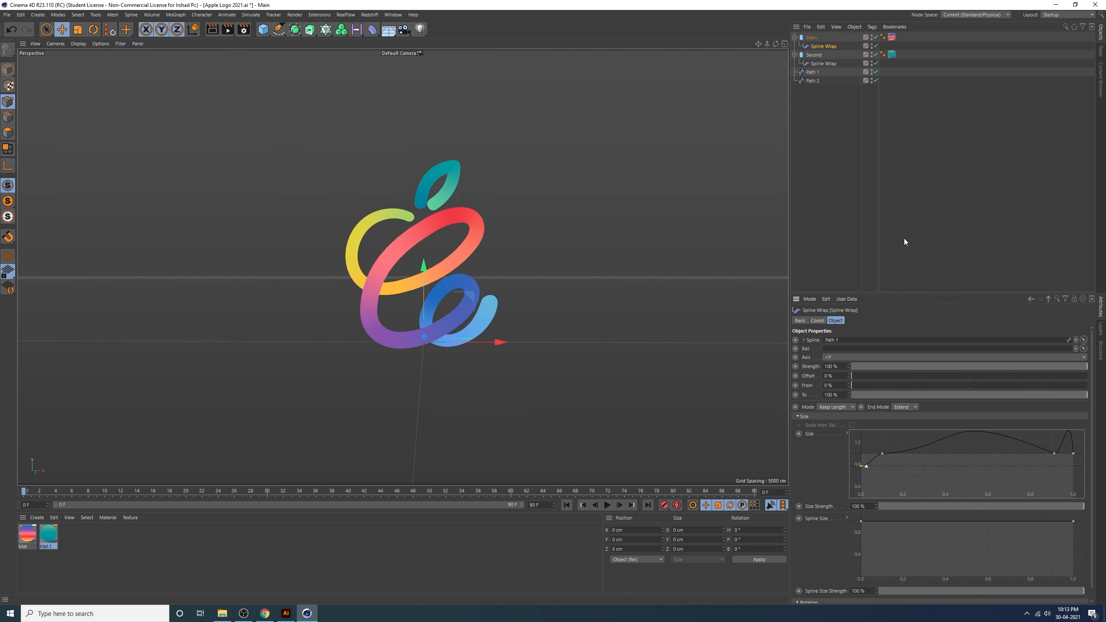
Reduce the radius of the Second cylinder to 8 cm
left_click(815, 56)
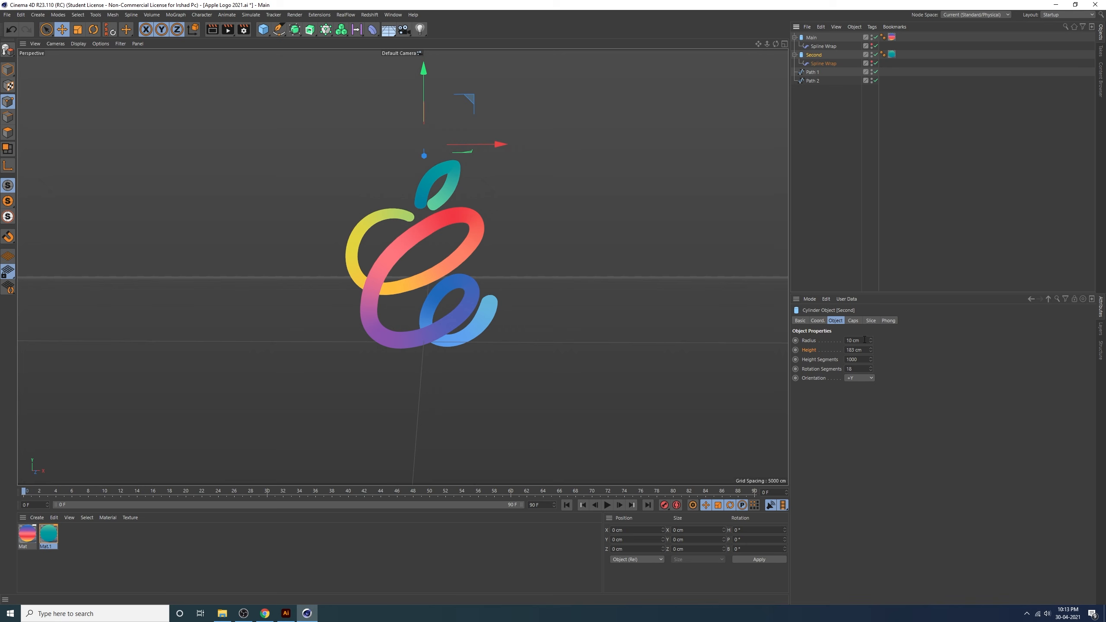
left_click(872, 343)
left_click(872, 343)
middle_click_drag(474, 302, 503, 317, "alt")
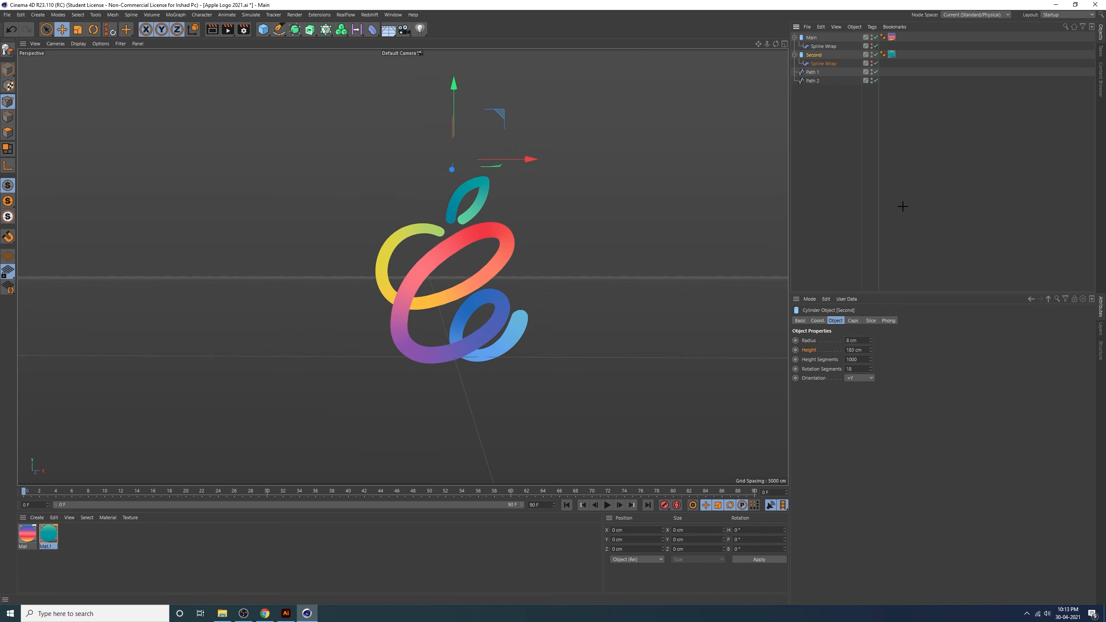
left_click(902, 207)
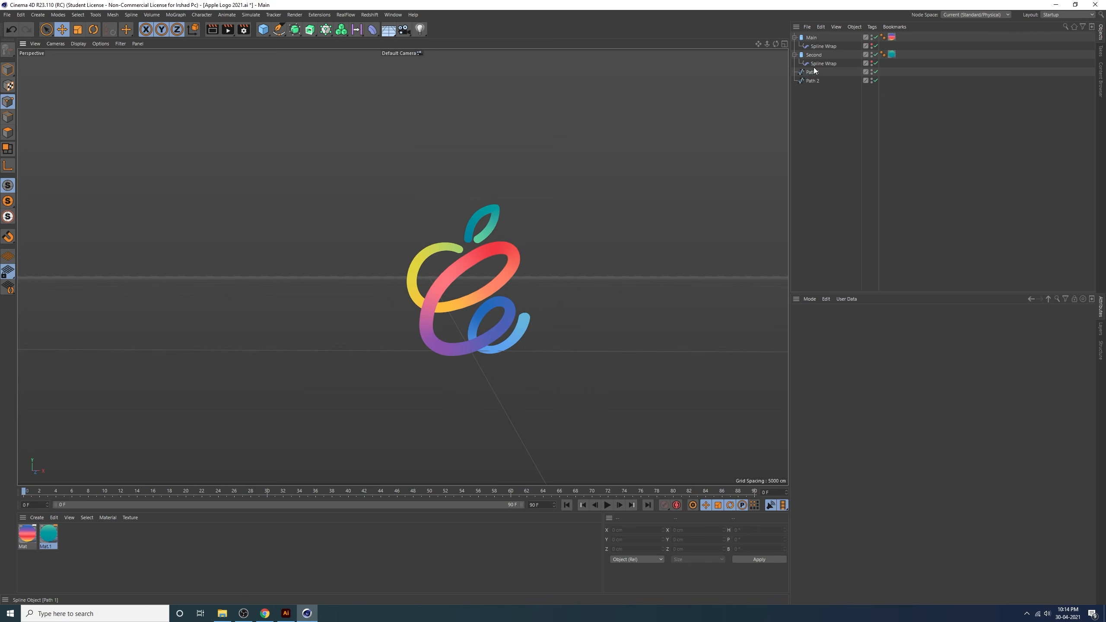
Set the To value of the Main tube's Spline Wrap to 0% and keyframe it at frame 0
left_click(818, 38)
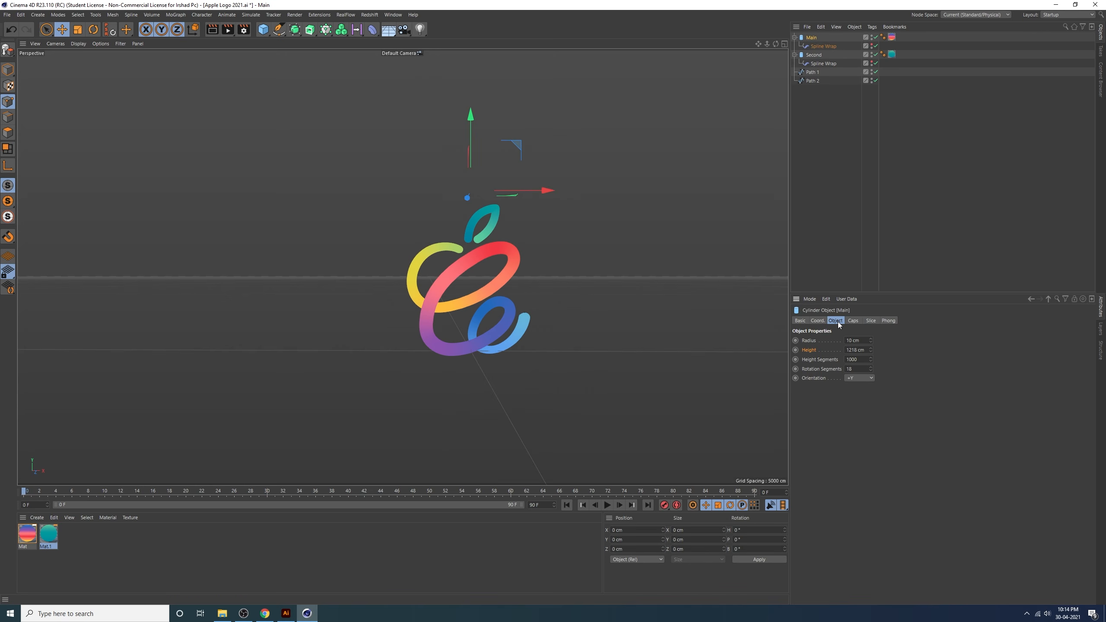
left_click(822, 46)
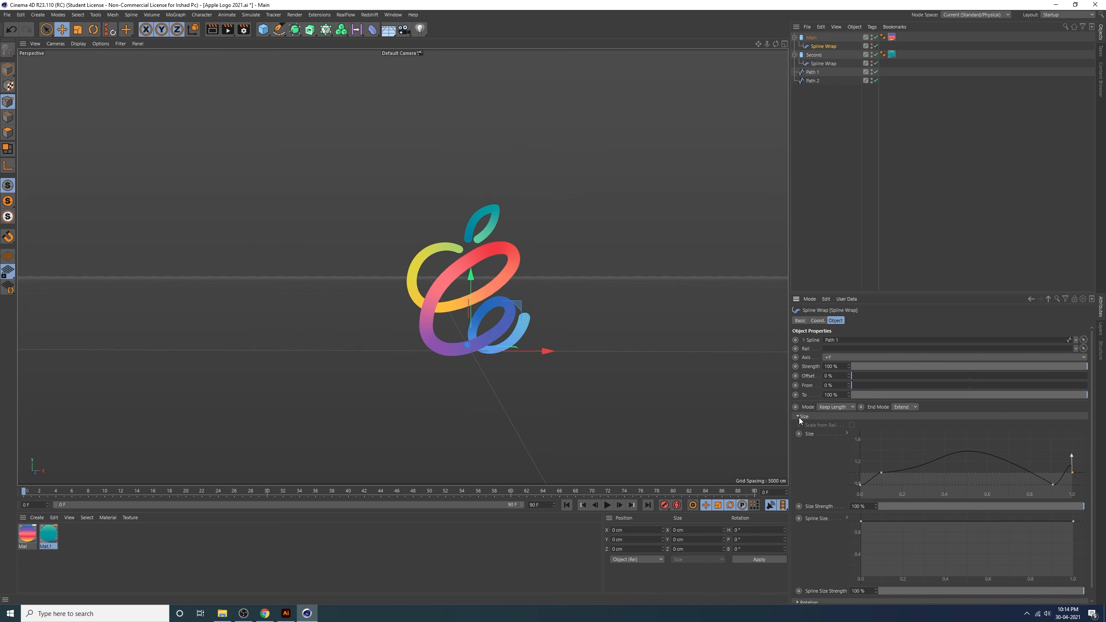
scroll(826, 520, "down", 1)
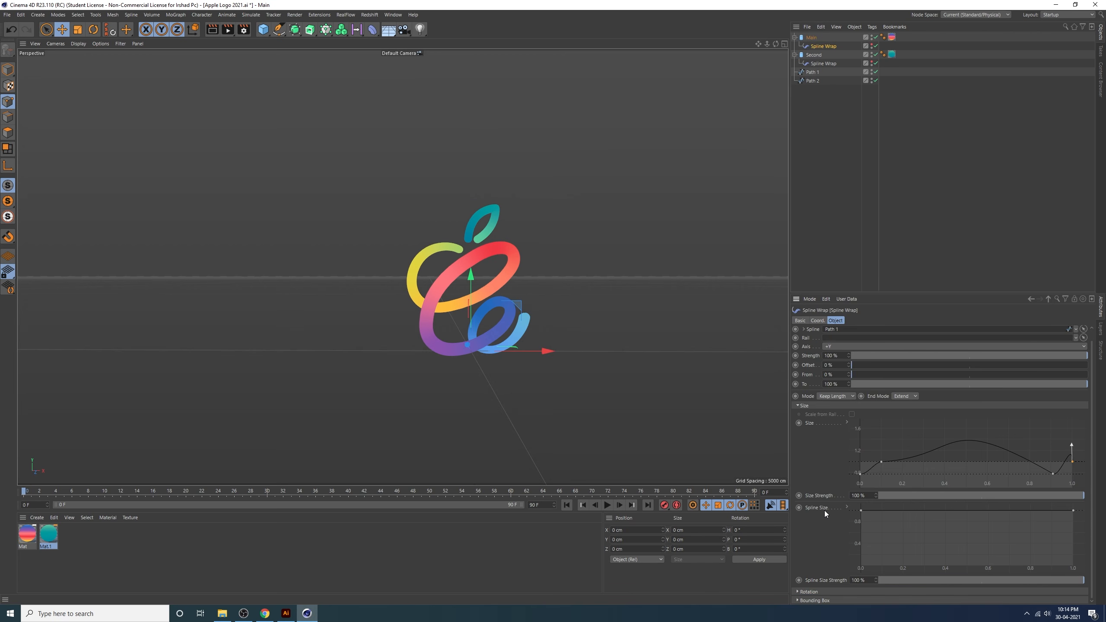
scroll(824, 505, "up", 1)
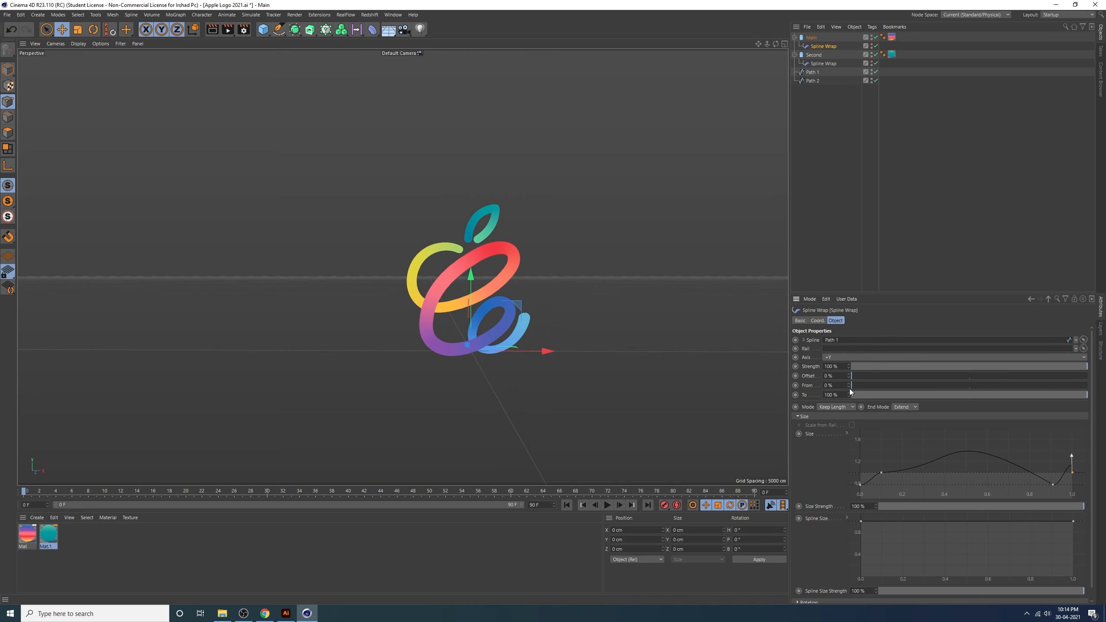
left_click_drag(856, 385, 827, 406)
left_click_drag(1078, 396, 821, 417)
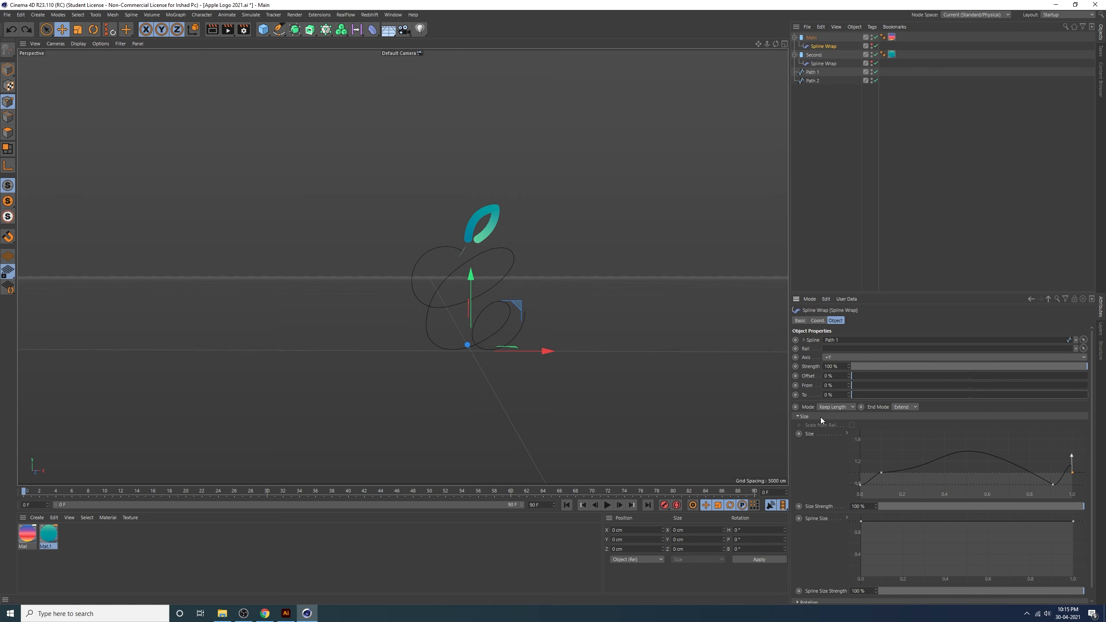
left_click(795, 395)
Keyframe the Main Spline Wrap's To value at 100% on frame 60
left_click_drag(344, 494, 755, 494)
left_click_drag(853, 395, 1087, 396)
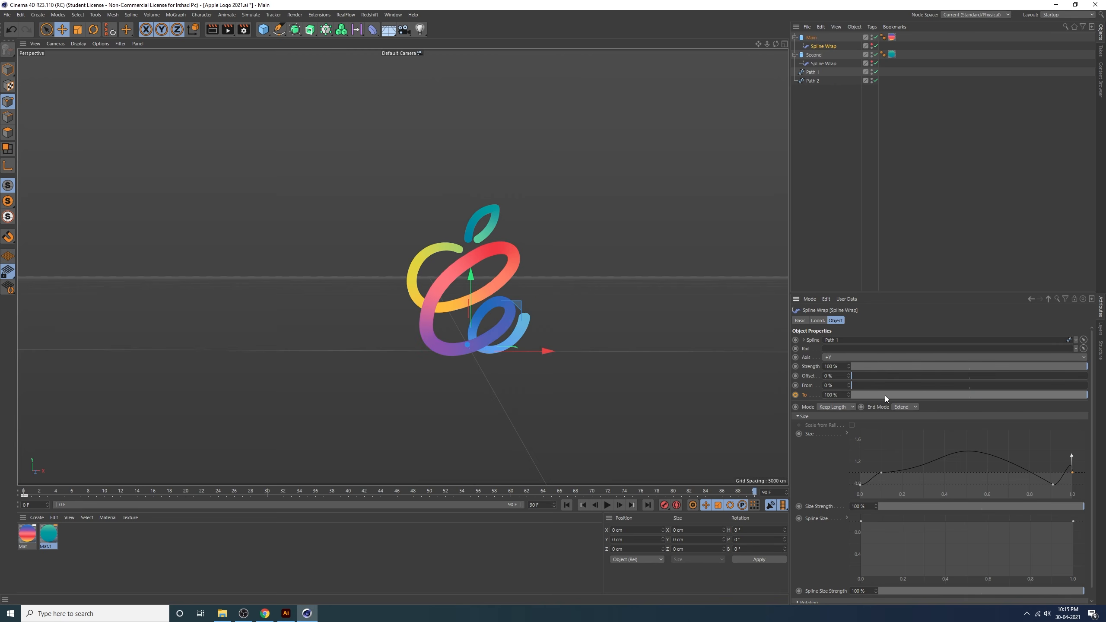
left_click_drag(562, 495, 509, 499)
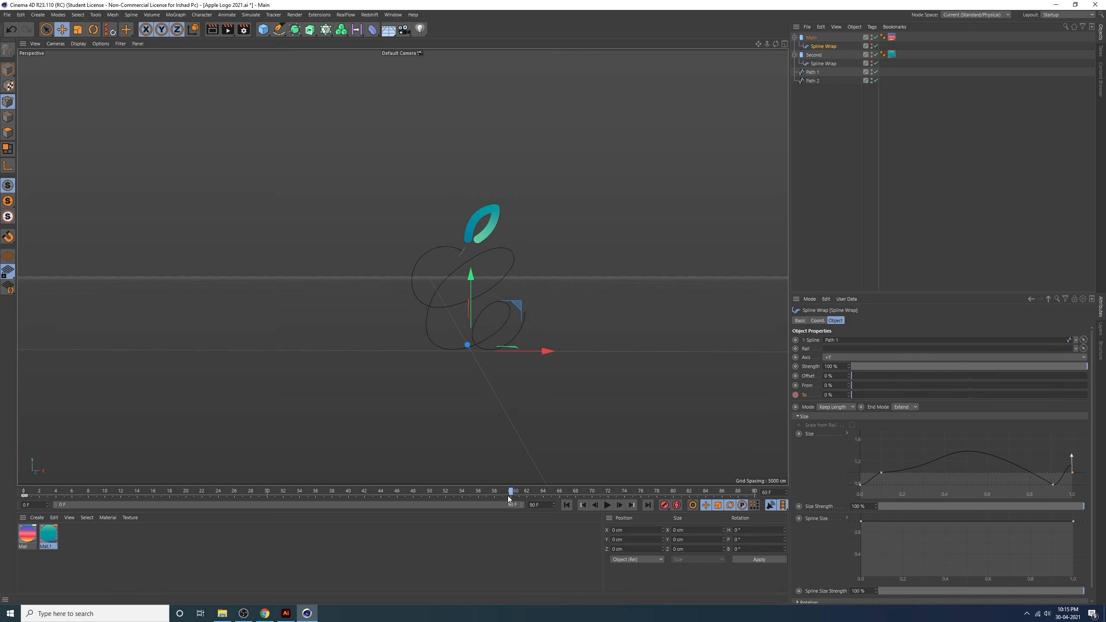
left_click_drag(874, 397, 1103, 402)
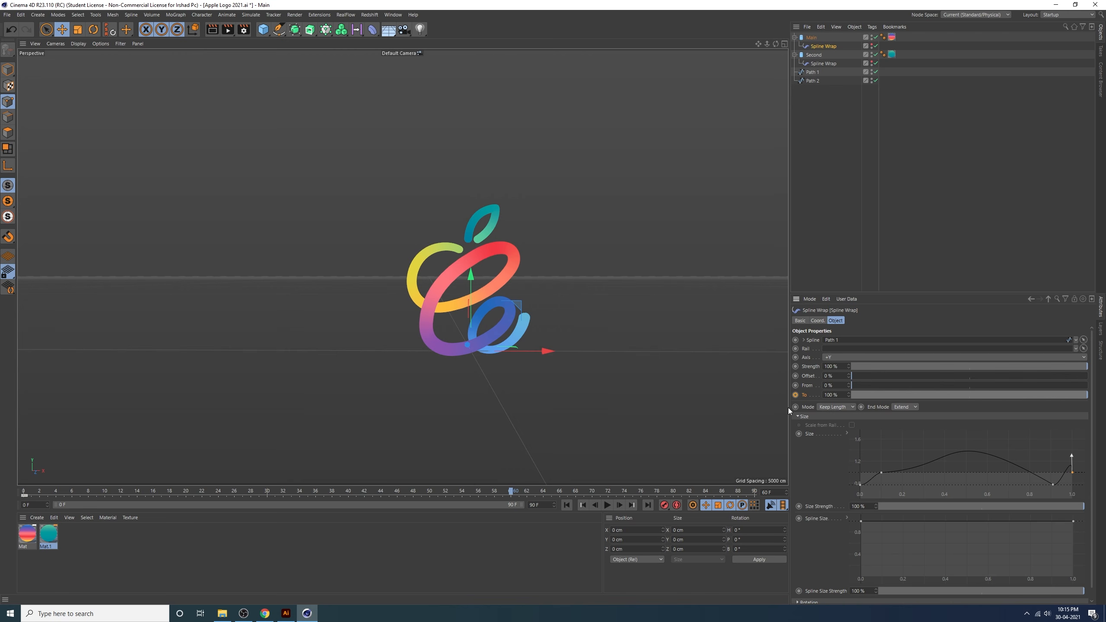
left_click(795, 395)
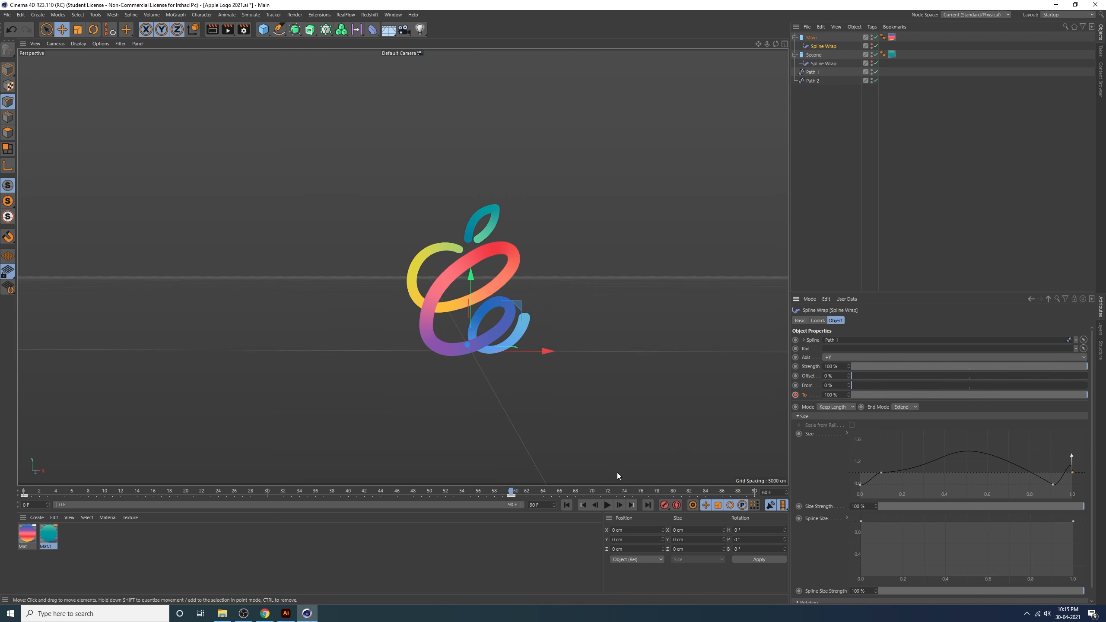
Extend the timeline to 120 frames and move the 100% To keyframe to frame 75
left_click_drag(542, 505, 479, 512)
type("1")
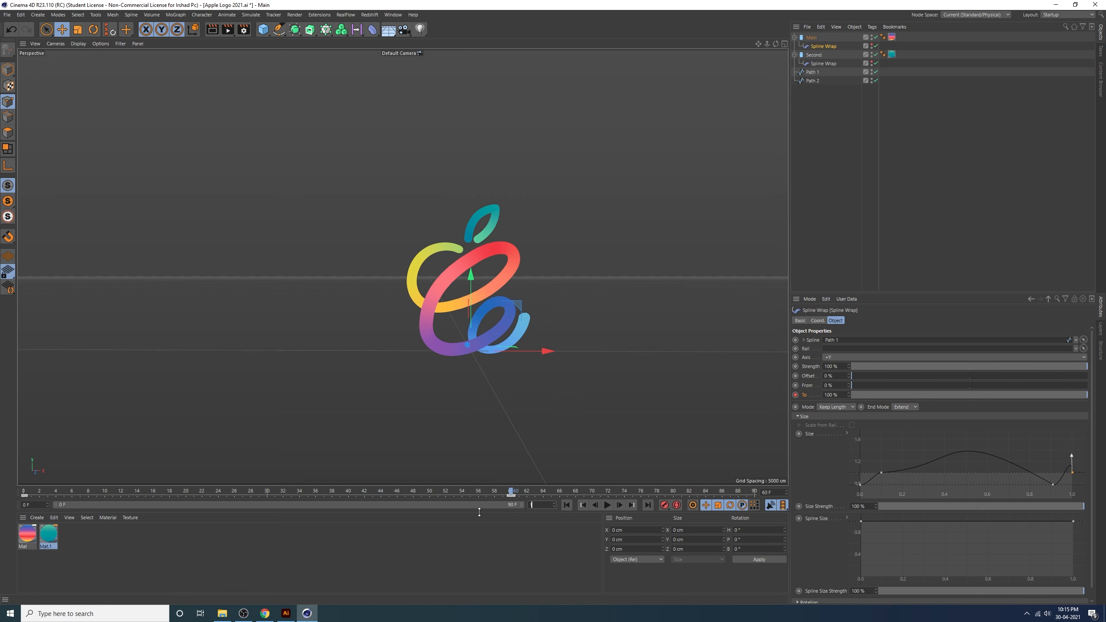
type("20")
key("Return")
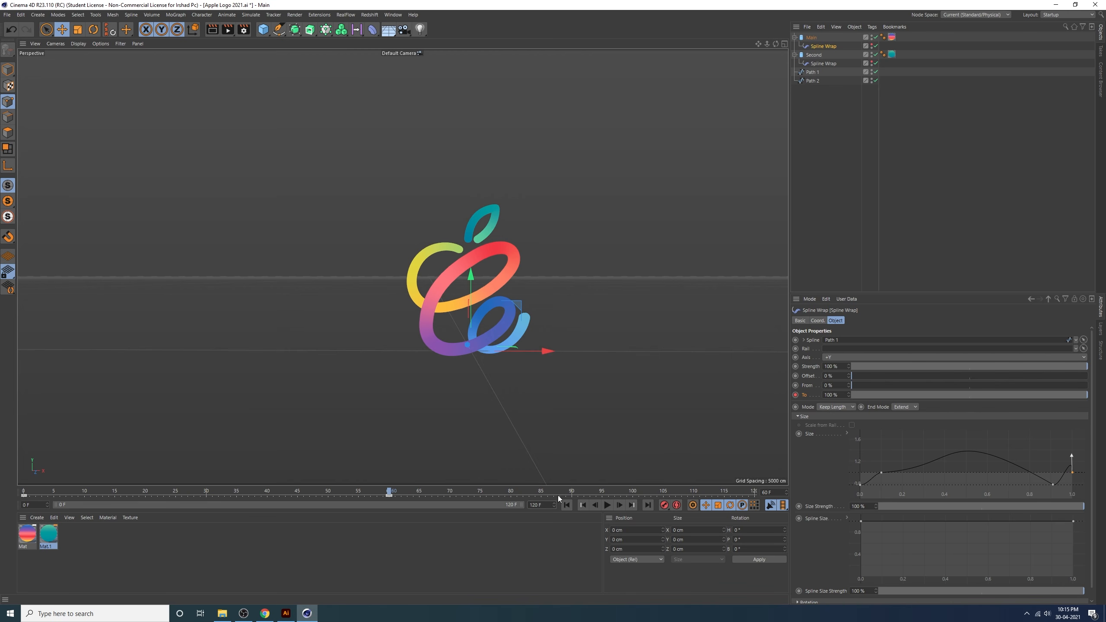
left_click_drag(389, 496, 481, 497)
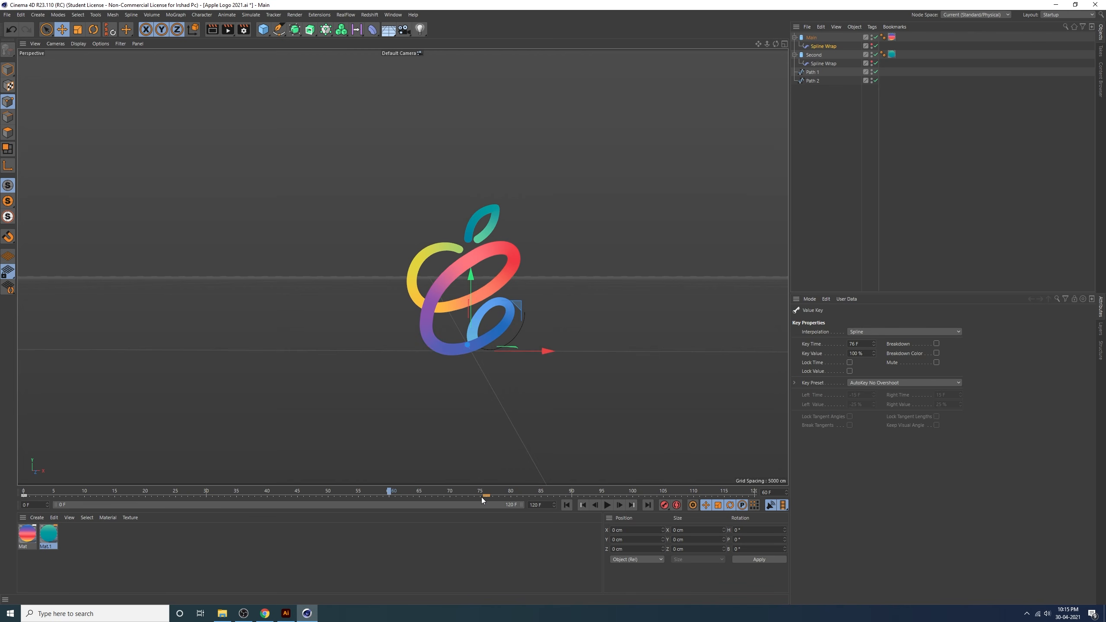
Play back the tube's growth from the start and move the 100% To keyframe to frame 90
left_click(566, 505)
left_click(607, 506)
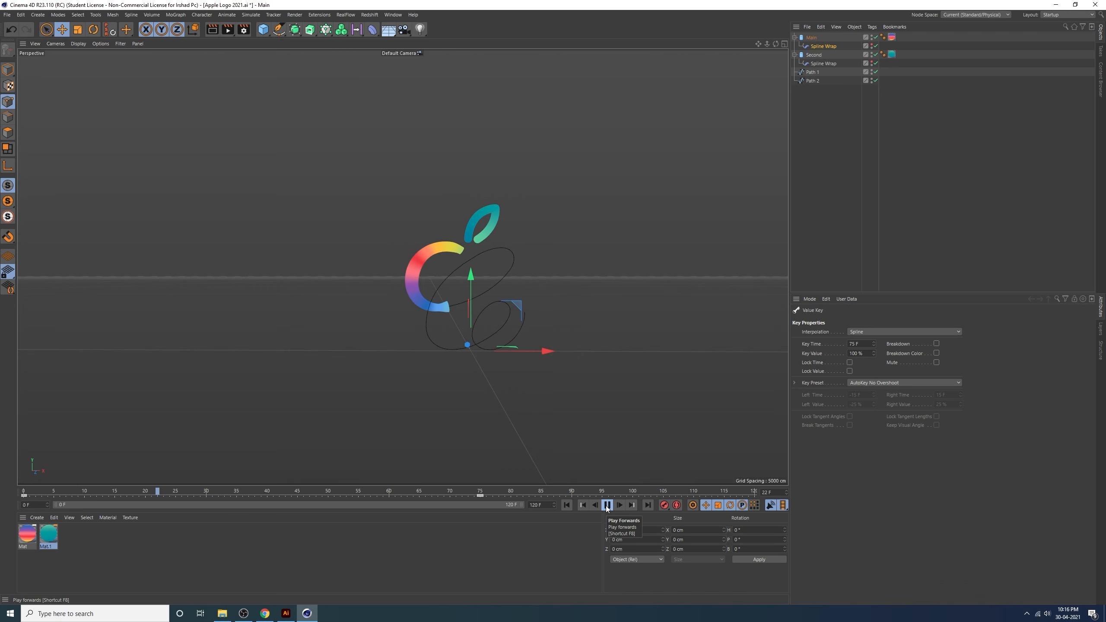
left_click(608, 506)
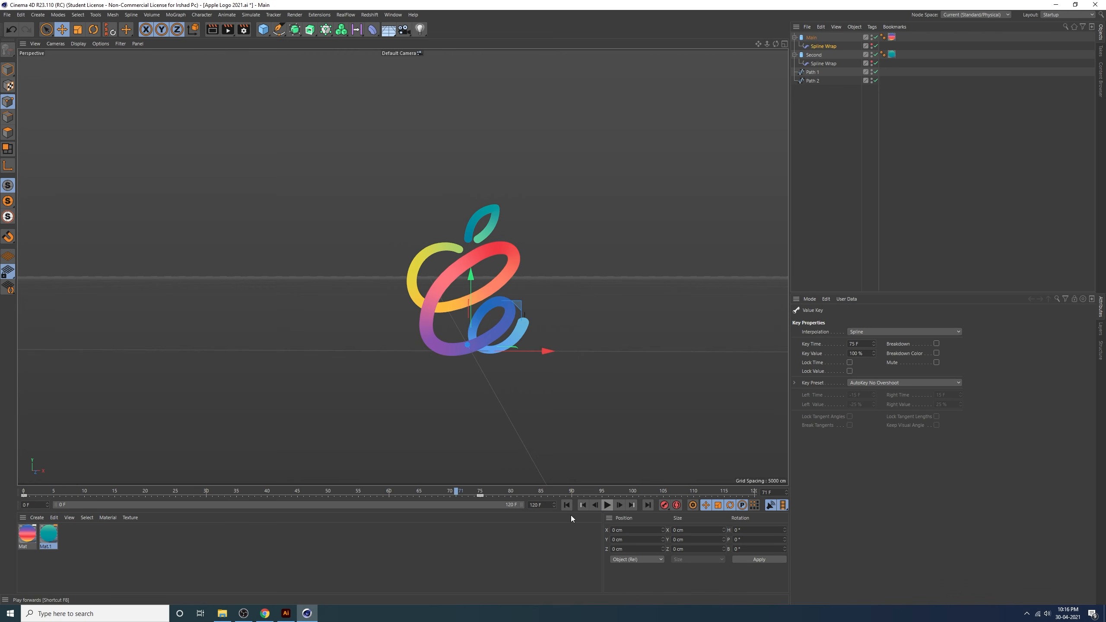
mouse_move(460, 495)
left_mouse_down()
mouse_move(486, 491)
mouse_move(377, 491)
left_mouse_up()
mouse_move(478, 495)
left_mouse_down()
mouse_move(573, 493)
mouse_move(27, 508)
mouse_move(311, 507)
mouse_move(13, 521)
mouse_move(572, 522)
left_mouse_up()
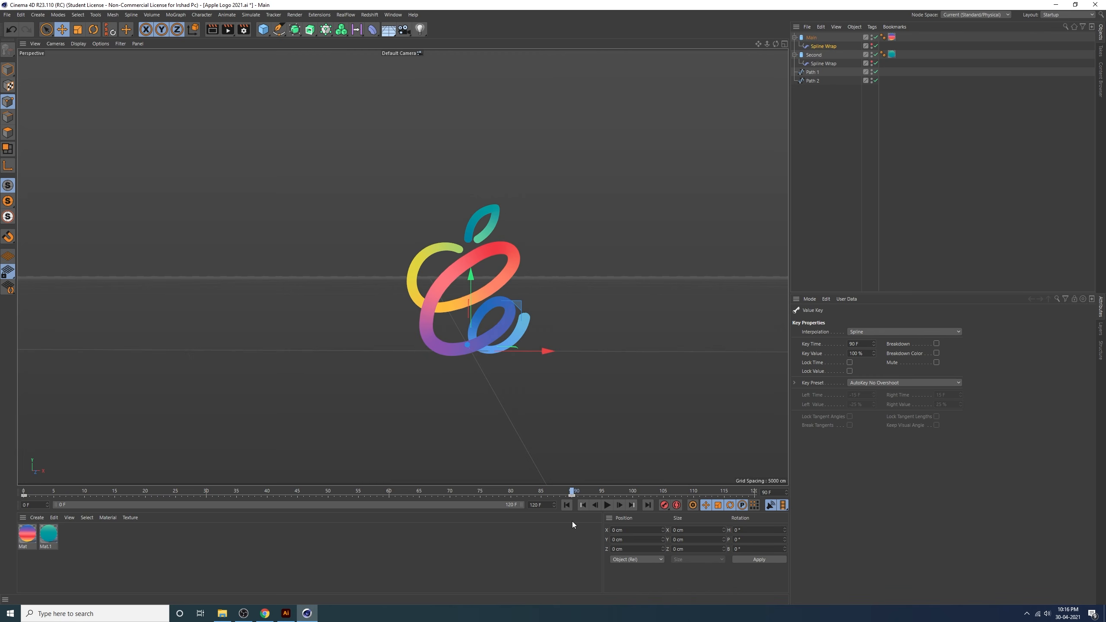
Keyframe the Main Spline Wrap's Size curve at frame 90, and at frame 45 with the end point's tangent slightly lowered
left_click(822, 46)
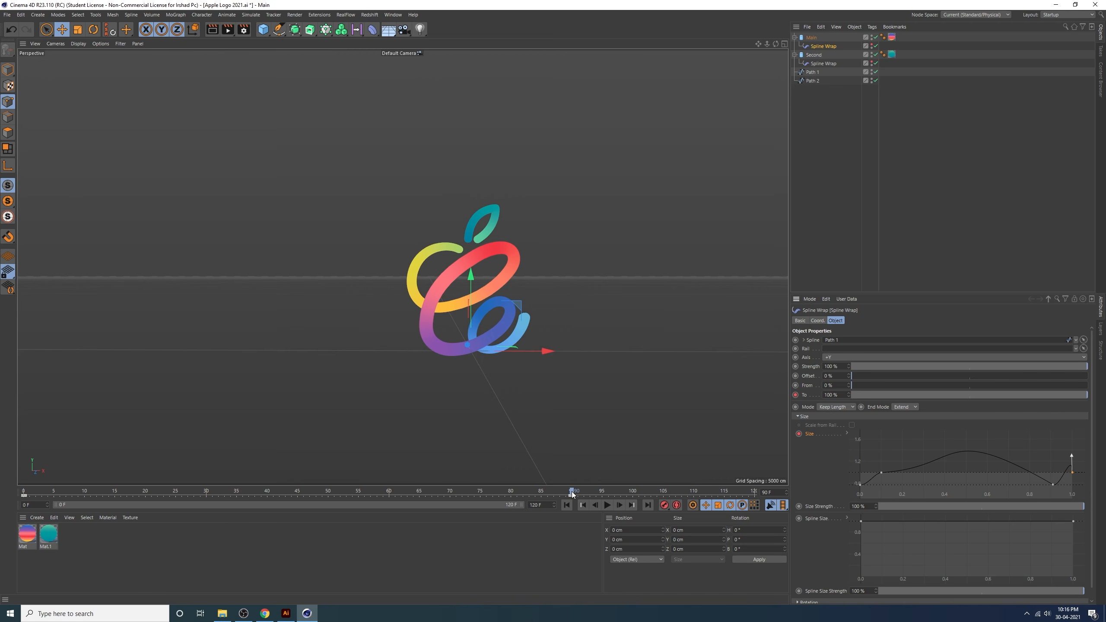
mouse_move(572, 494)
left_mouse_down()
mouse_move(200, 505)
mouse_move(498, 491)
mouse_move(299, 516)
left_mouse_up()
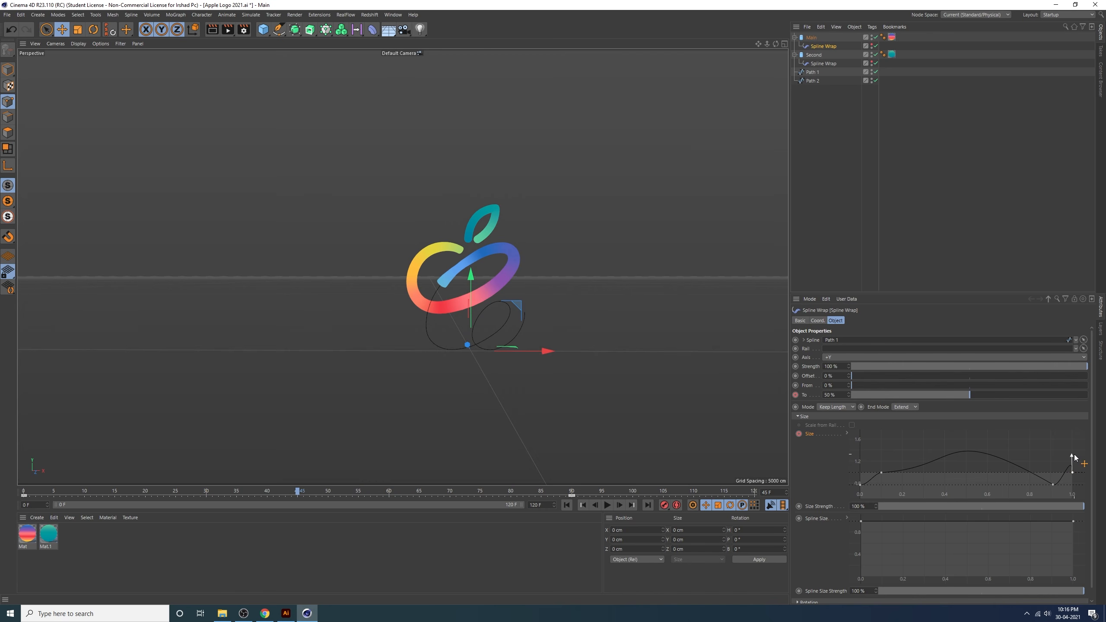
left_click_drag(1072, 455, 1088, 472)
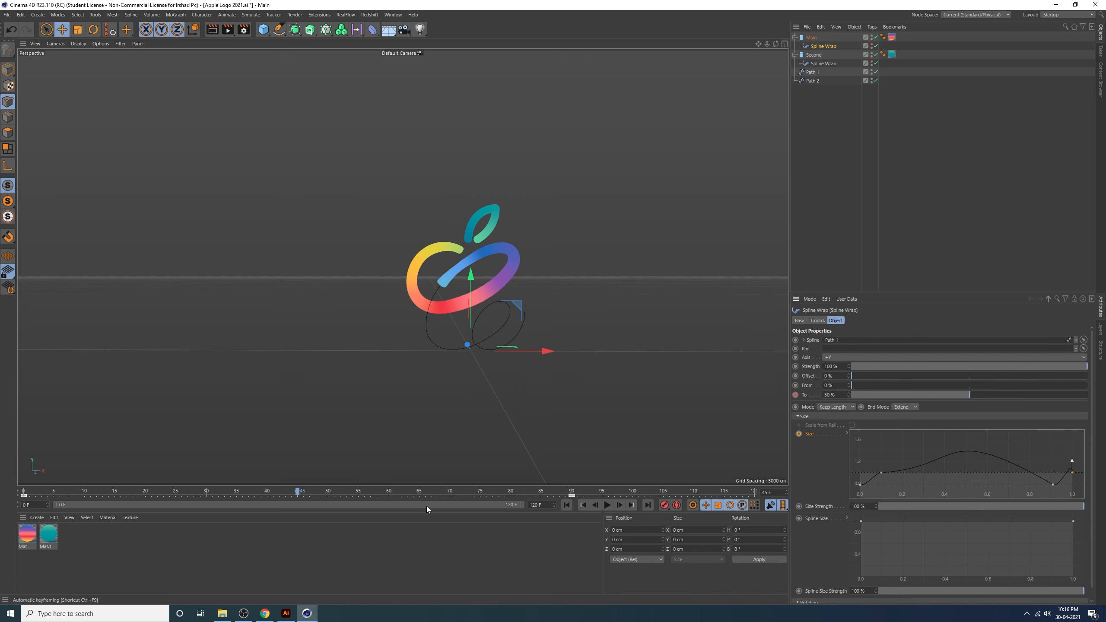
left_click(799, 434)
Keyframe the Size curve at frame 15 with its end tangent pulled below the end point, and move that keyframe to frame 0
mouse_move(300, 492)
left_mouse_down()
mouse_move(528, 495)
mouse_move(114, 512)
left_mouse_up()
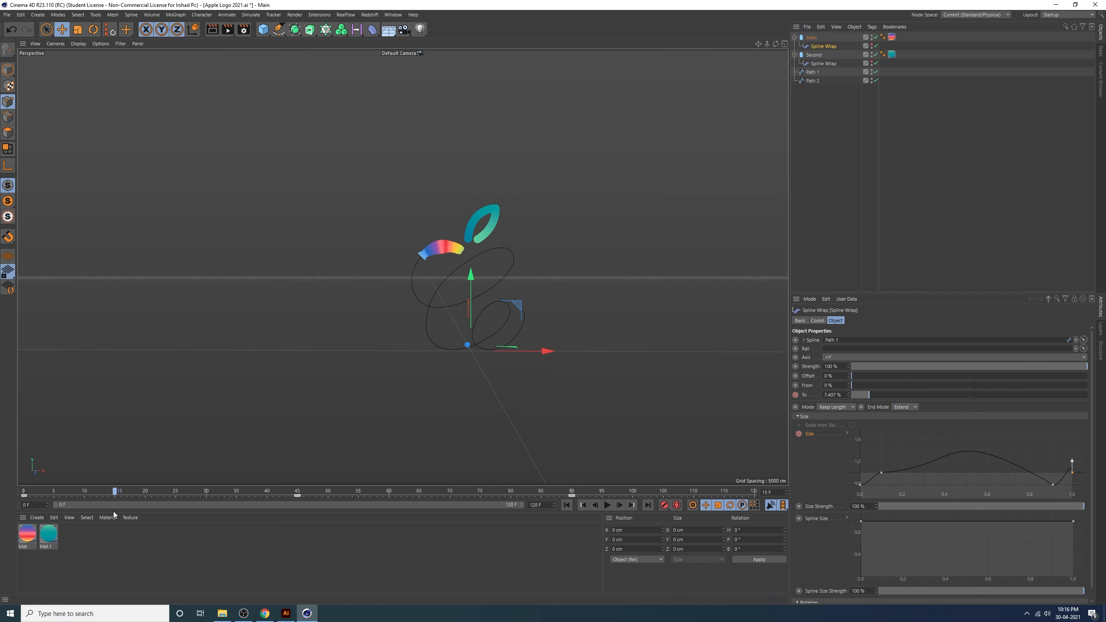
left_click_drag(1073, 462, 1073, 466)
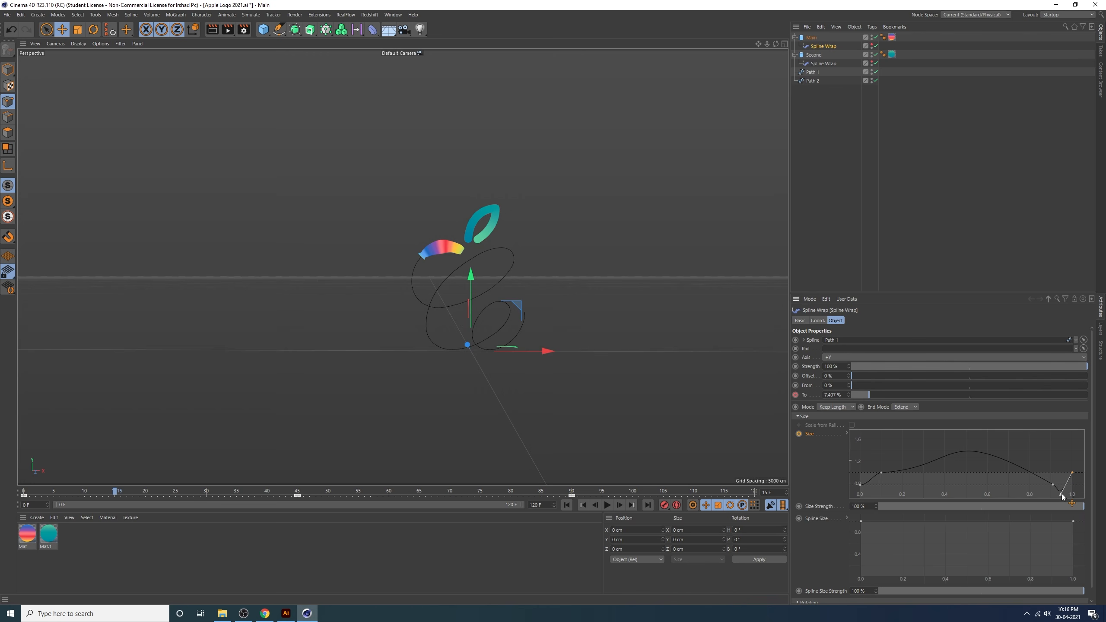
left_click_drag(1093, 456, 1101, 465)
left_click(799, 435)
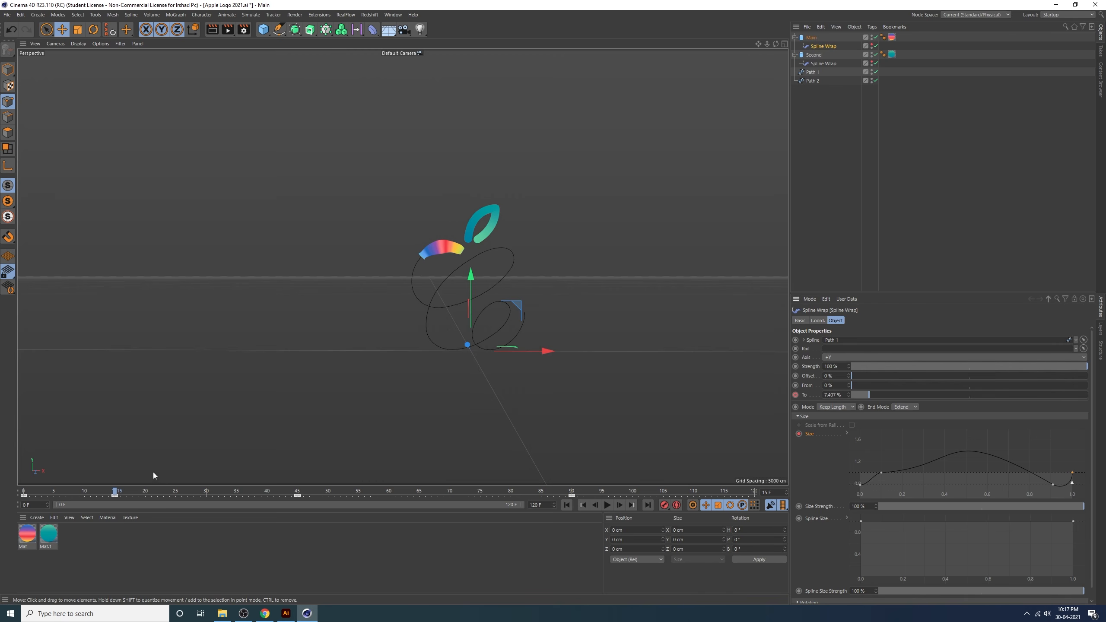
mouse_move(122, 494)
left_mouse_down()
mouse_move(237, 494)
mouse_move(26, 495)
mouse_move(4, 504)
left_mouse_up()
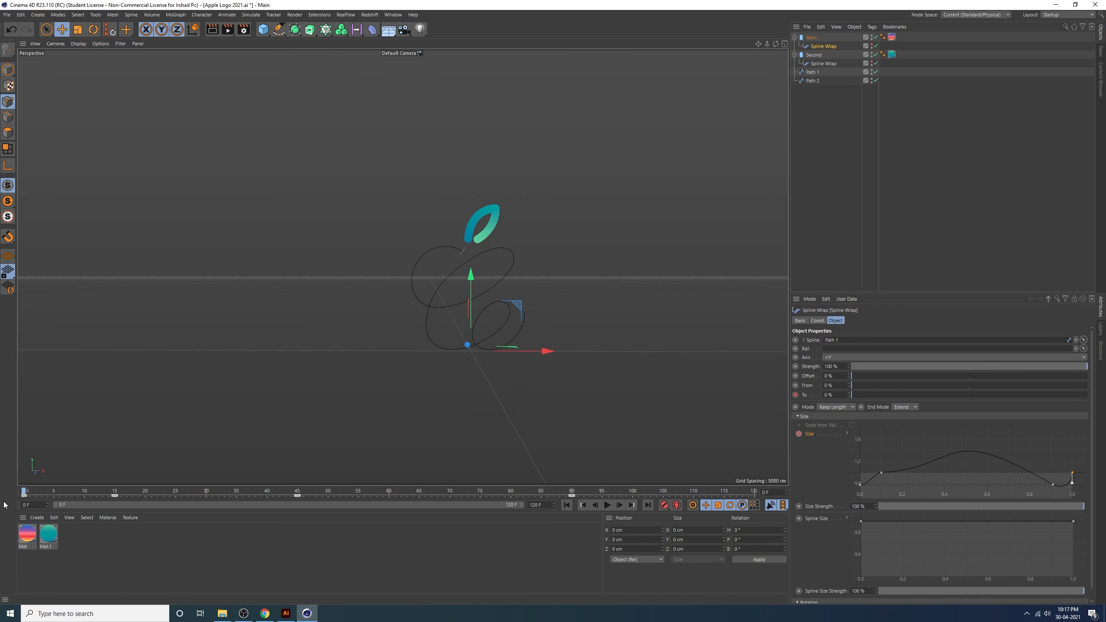
left_click_drag(115, 496, 84, 496)
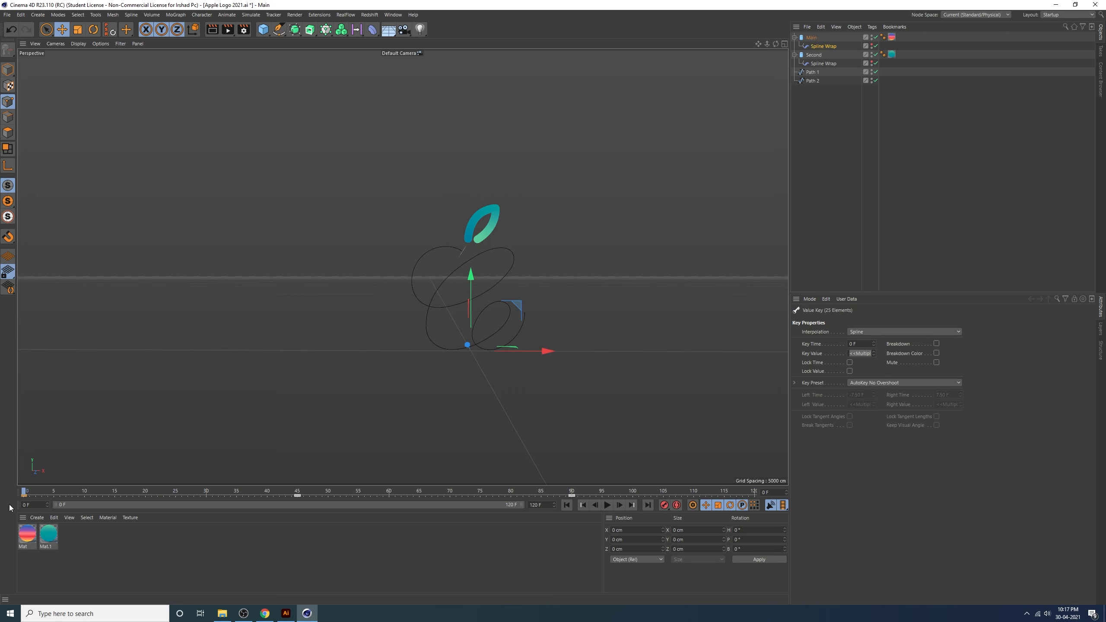
Play back the animation and scrub through its first frames to check the Main tube's growing tip against the Size curve
key("F8")
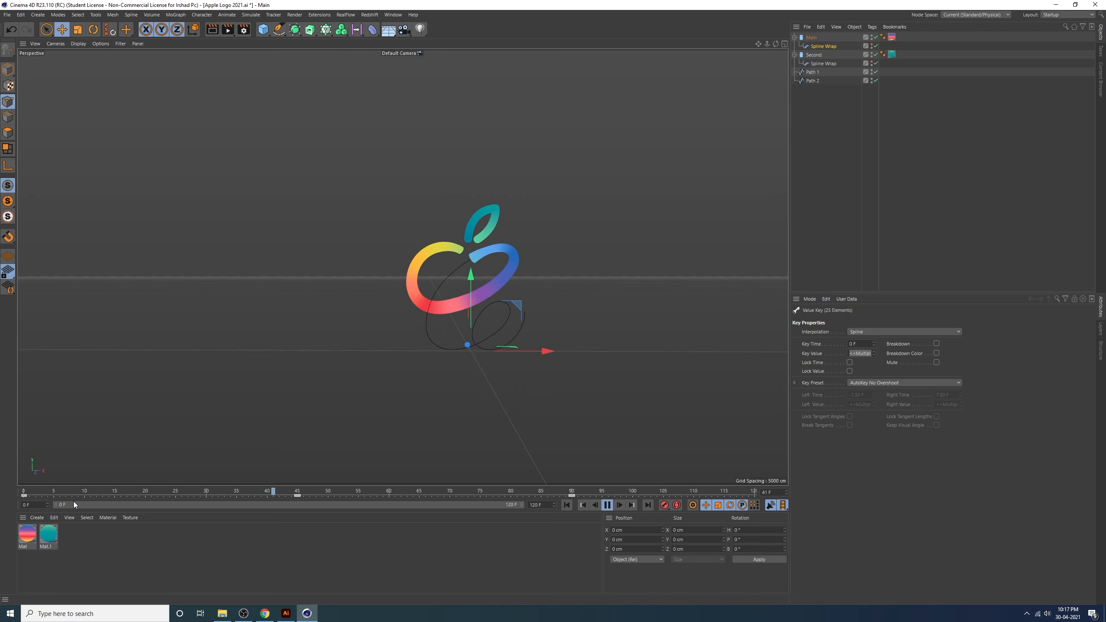
key("F8")
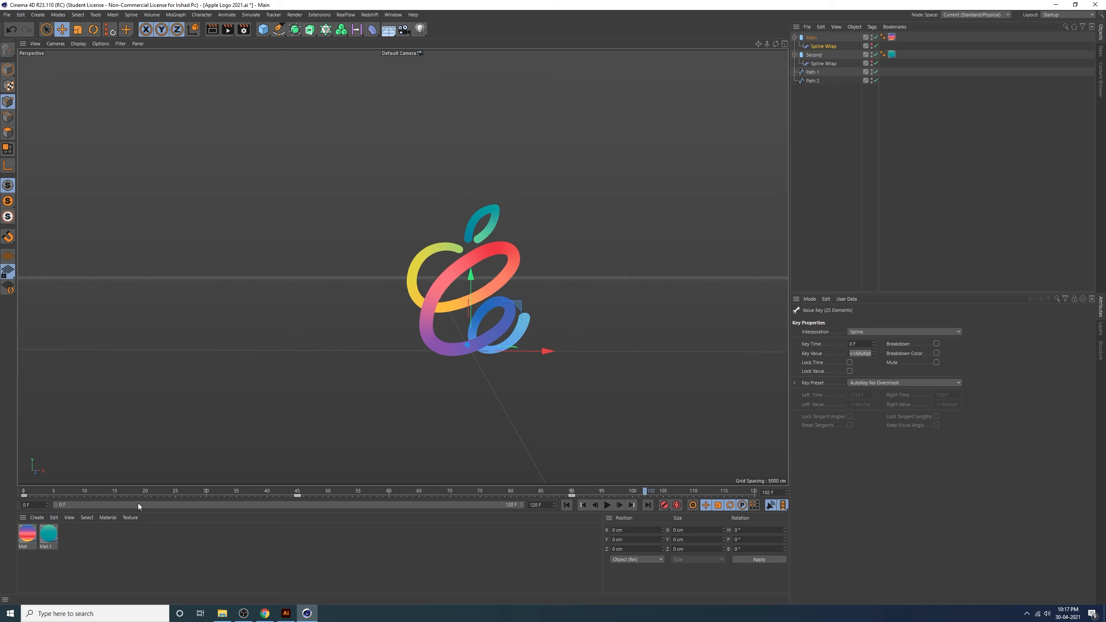
left_click_drag(188, 494, 24, 495)
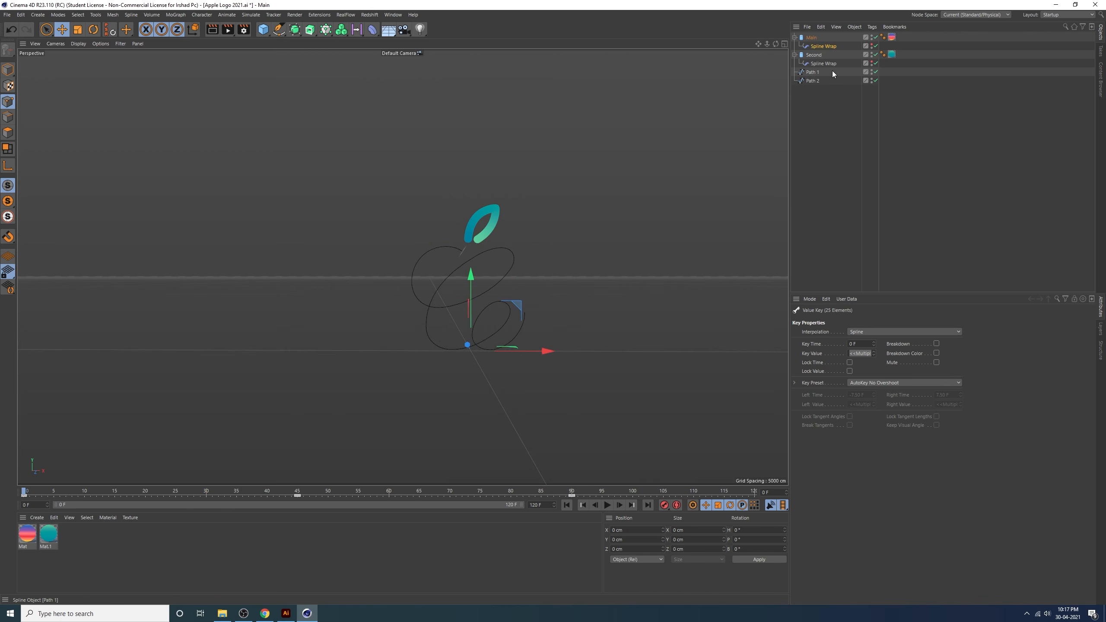
left_click(823, 47)
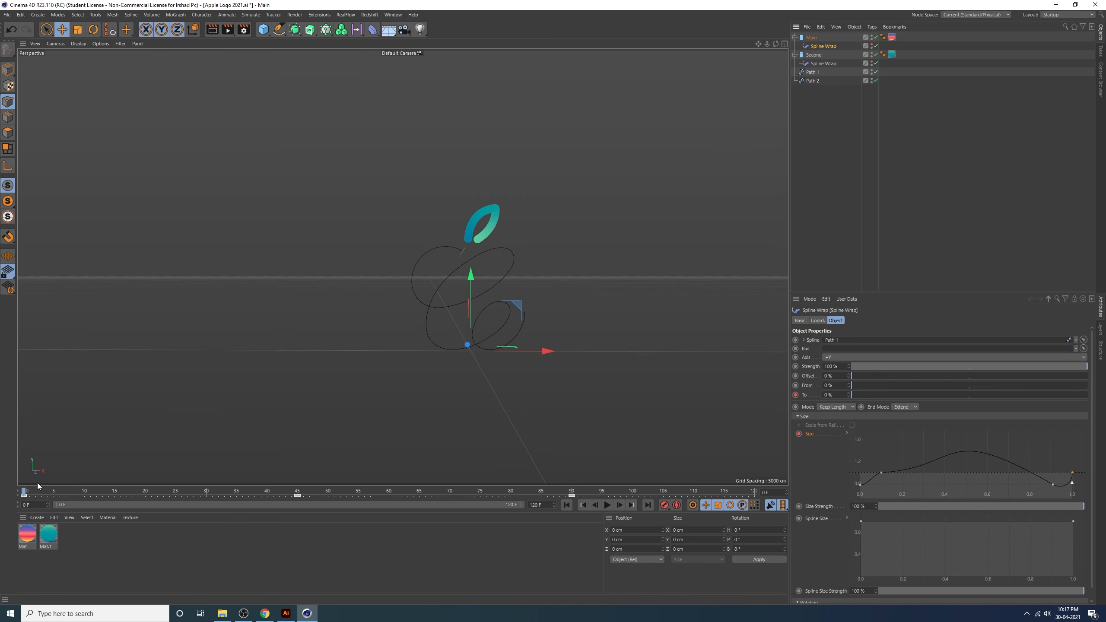
mouse_move(24, 492)
left_mouse_down()
mouse_move(296, 506)
mouse_move(28, 506)
mouse_move(405, 508)
mouse_move(34, 517)
left_mouse_up()
mouse_move(26, 494)
left_mouse_down()
mouse_move(225, 511)
mouse_move(132, 517)
left_mouse_up()
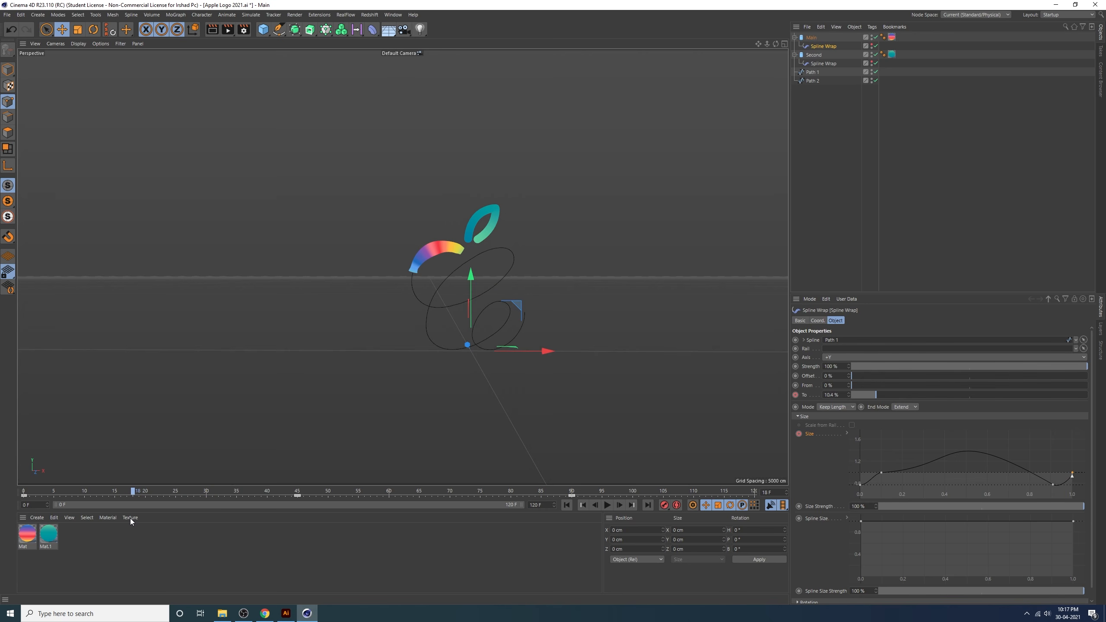
Switch to Chrome and replay the opening of the "Apple Event — April 20" YouTube video to study the logo animation
key("f")
left_click(265, 613)
left_click(183, 6)
left_click(271, 6)
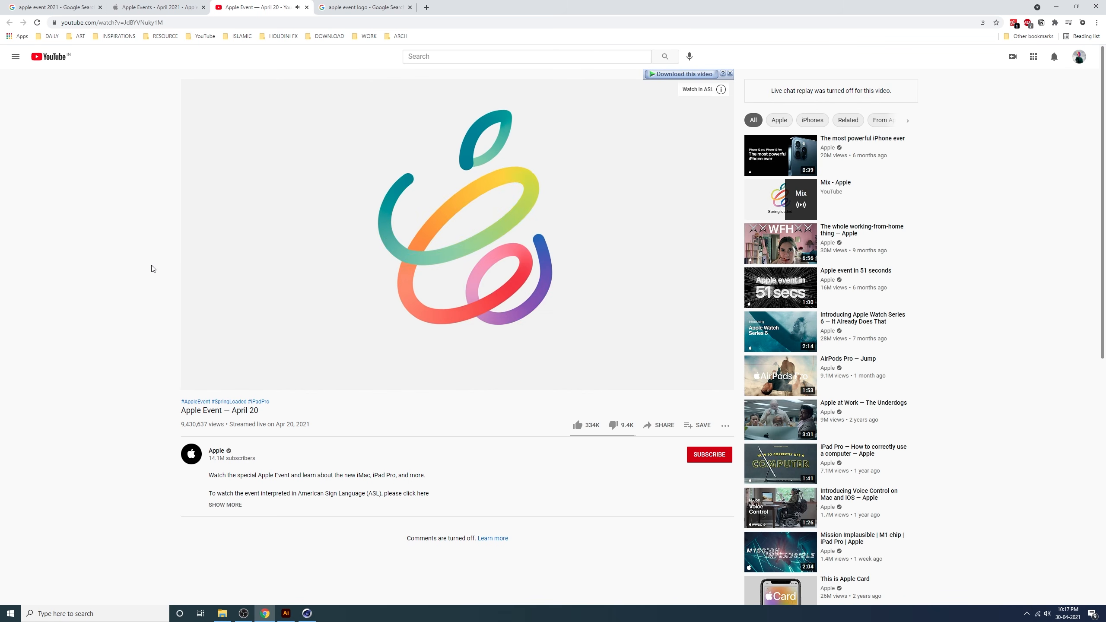
key("0")
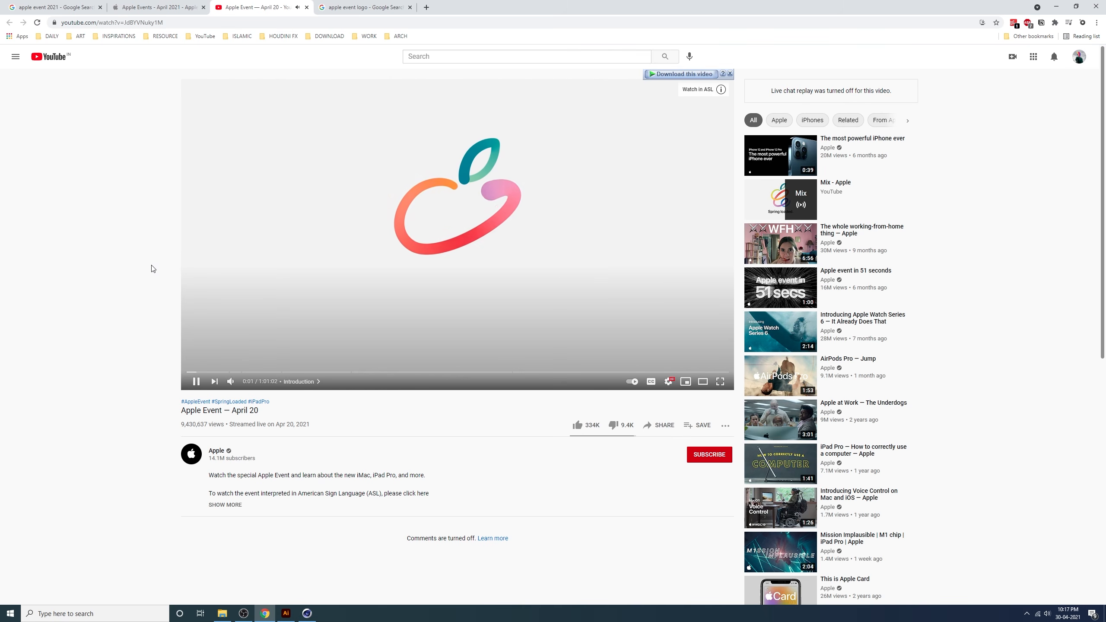
key("0")
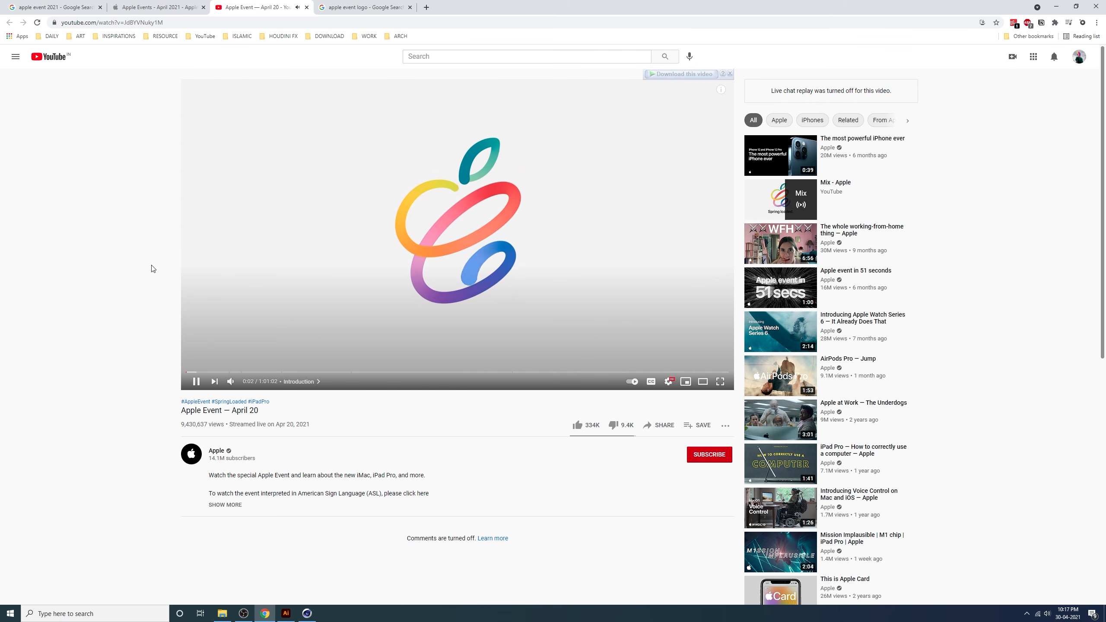
key("0")
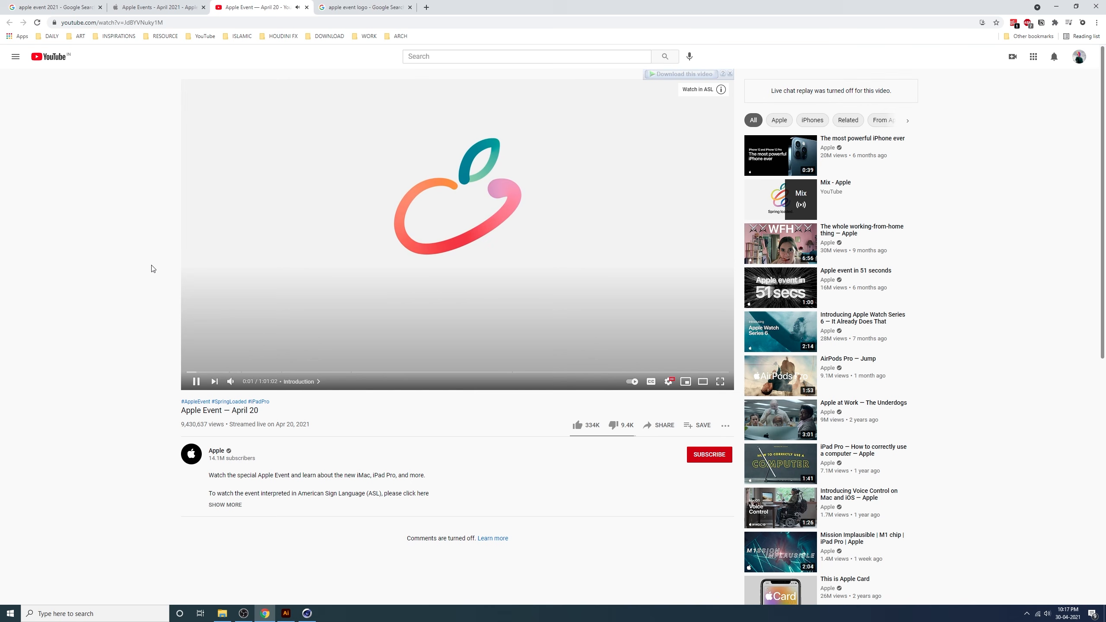
Pause the reference video, switch back to Cinema 4D, and keyframe the Main Spline Wrap's To value at frames 31, 41 and 69
key("k")
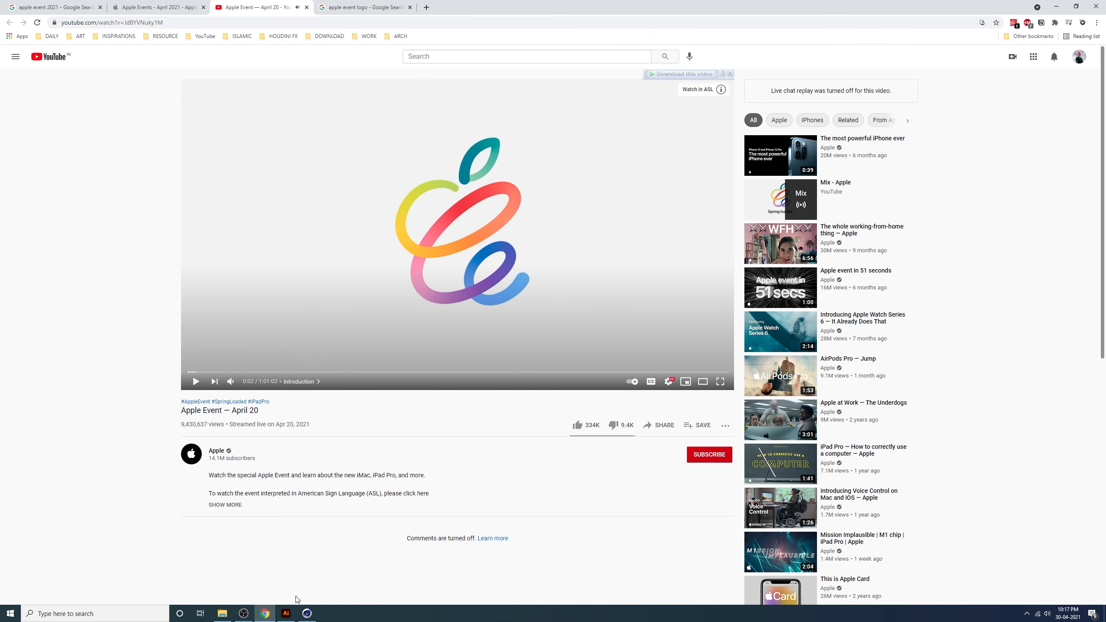
left_click(308, 614)
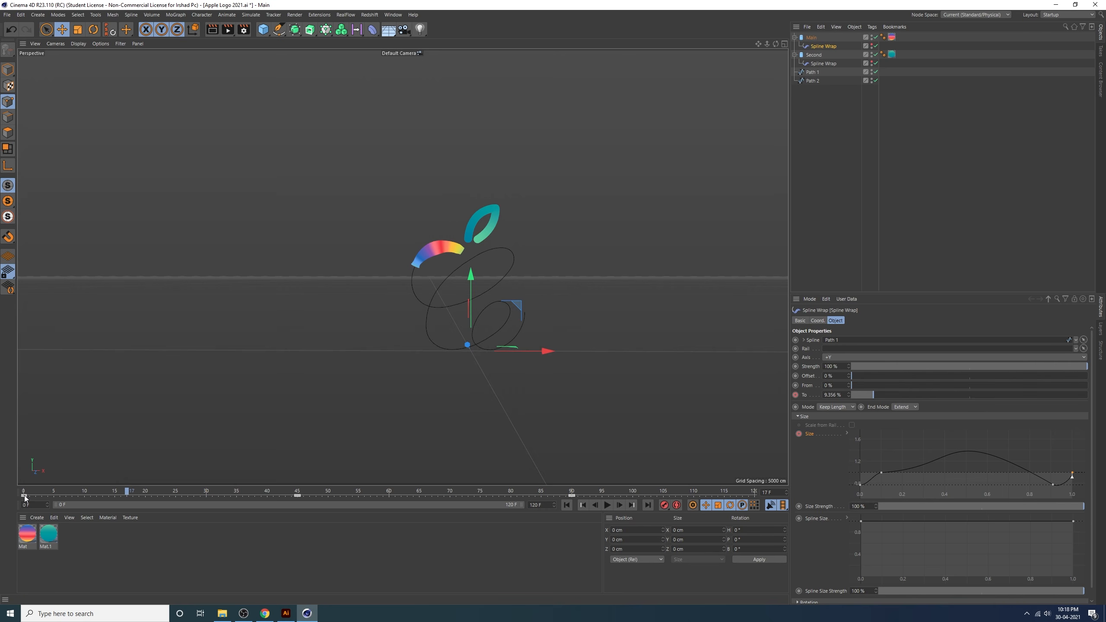
left_click_drag(25, 498, 211, 507)
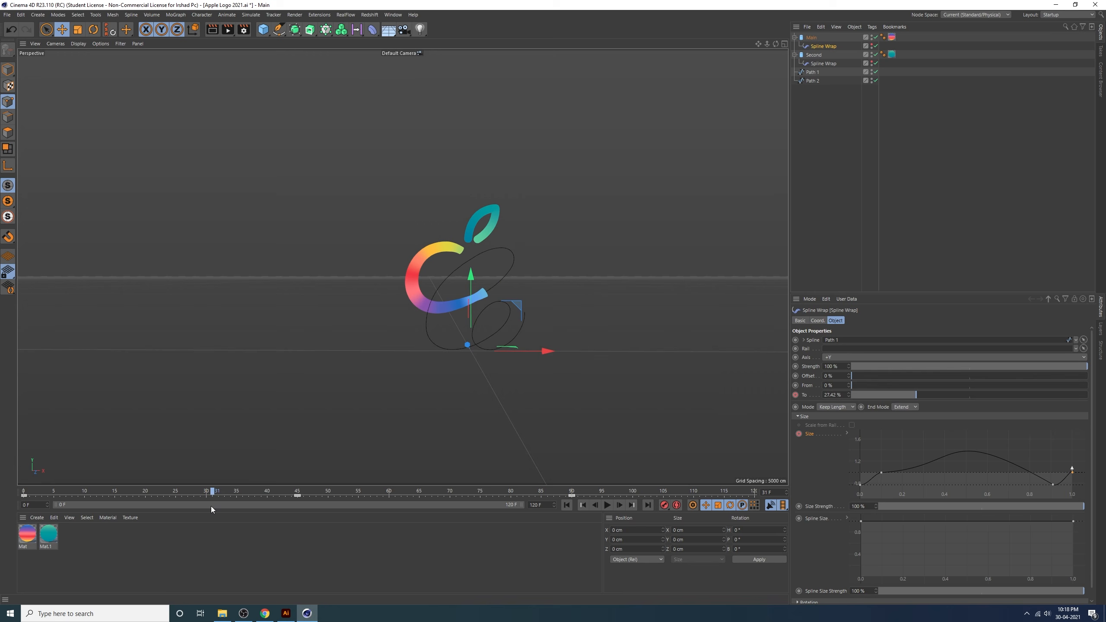
left_click(795, 395)
left_click_drag(213, 494, 276, 496)
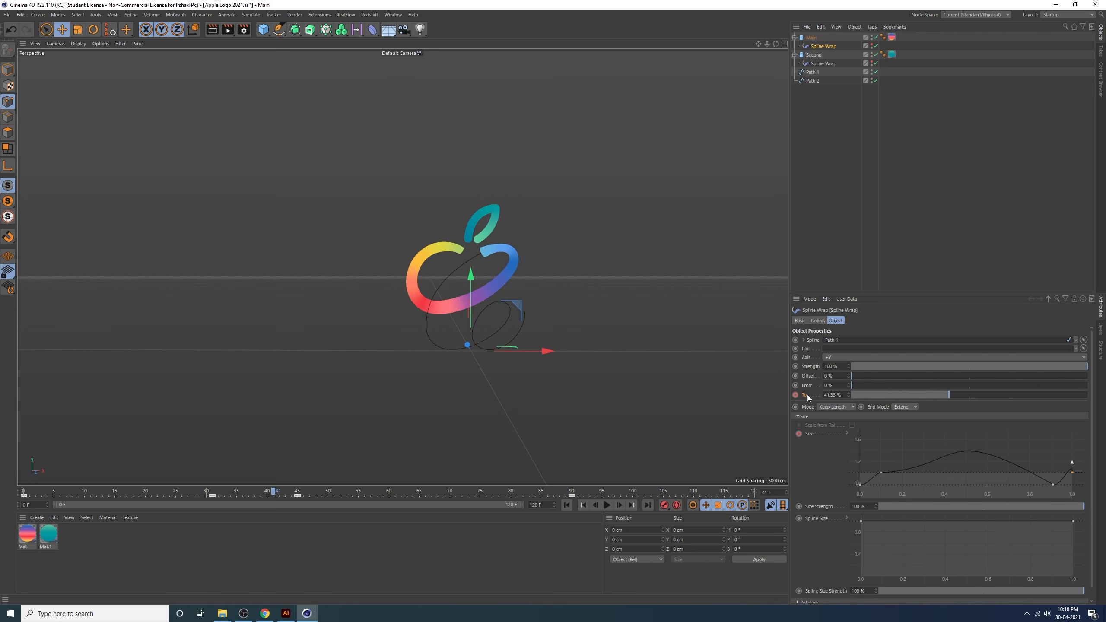
left_click_drag(273, 495, 443, 492)
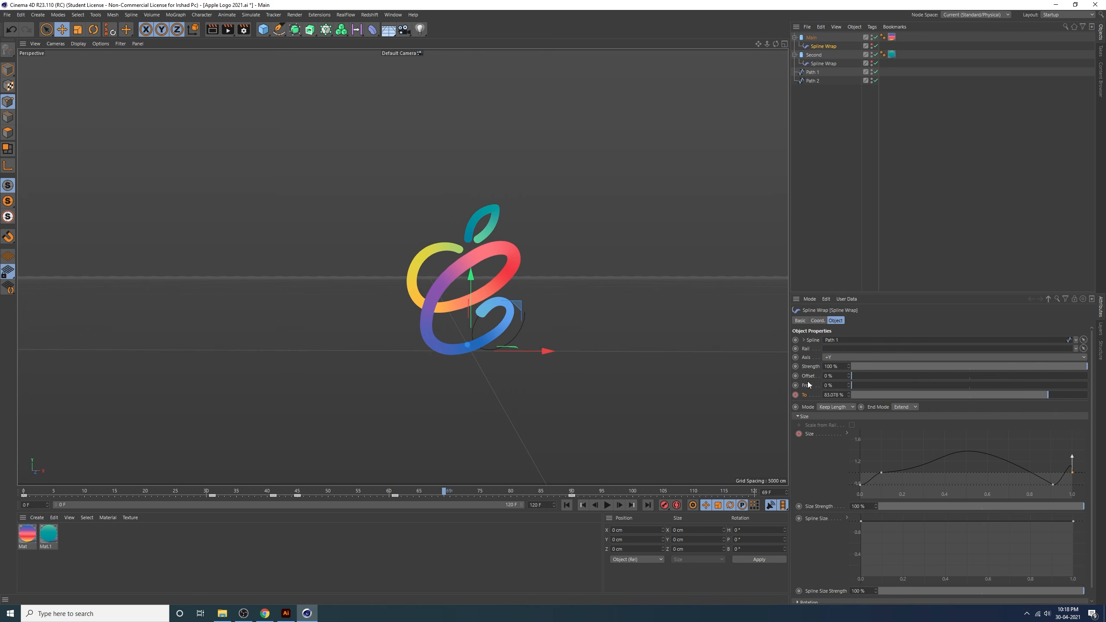
Retime the To keyframes, placing the 83.078 % key at frame 74 and the 27.42 % key at frame 14, and play back the growth
left_click_drag(445, 493, 360, 505)
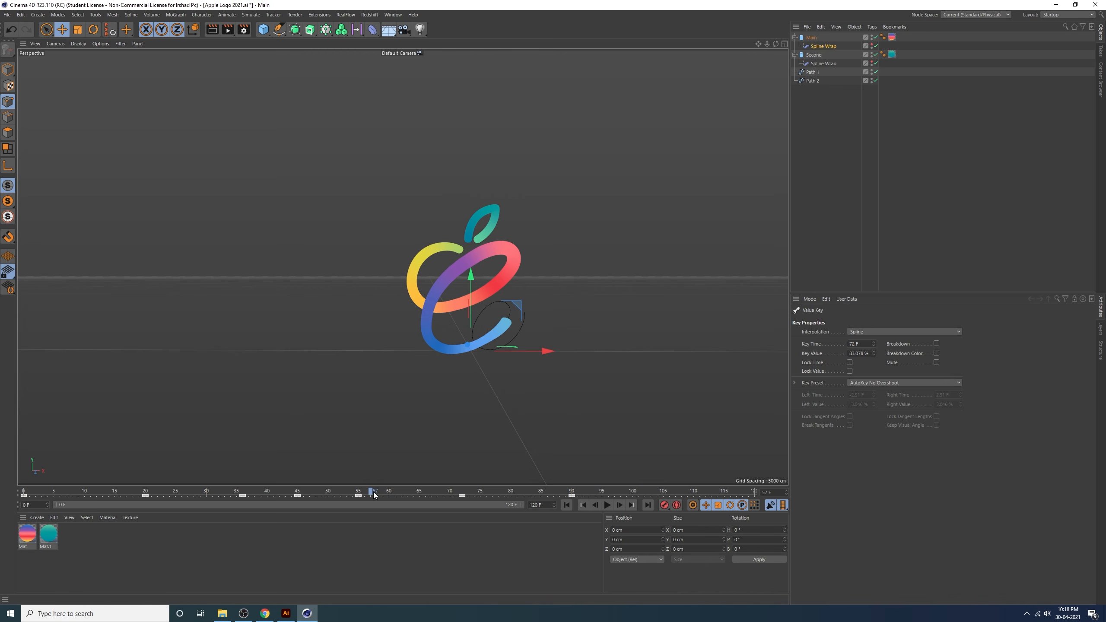
mouse_move(420, 494)
left_mouse_down()
mouse_move(572, 500)
mouse_move(23, 493)
left_mouse_up()
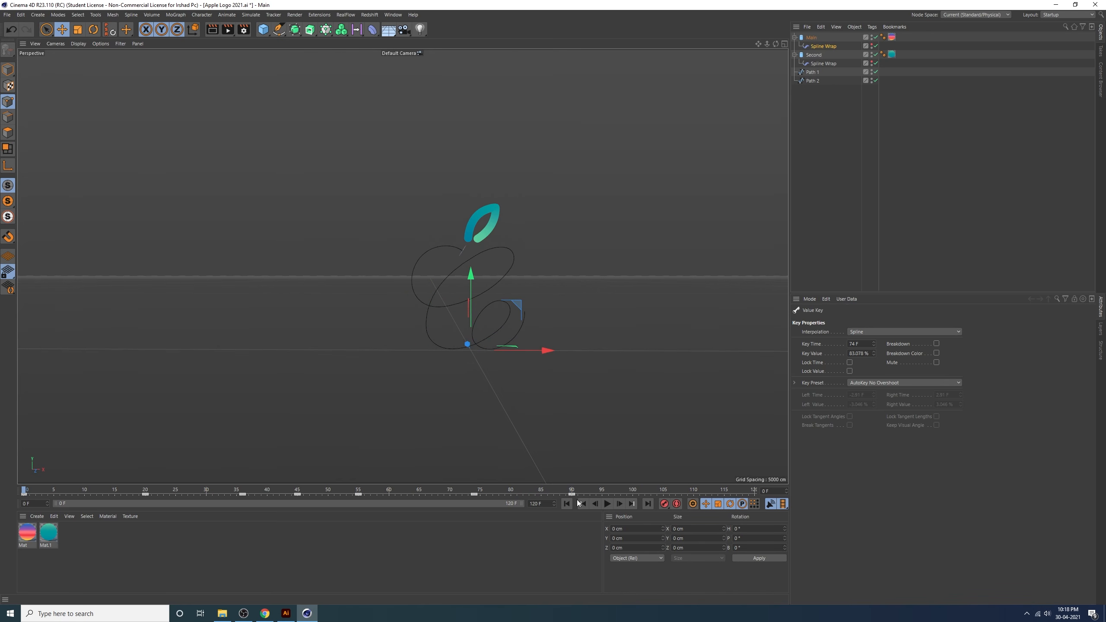
left_click(607, 503)
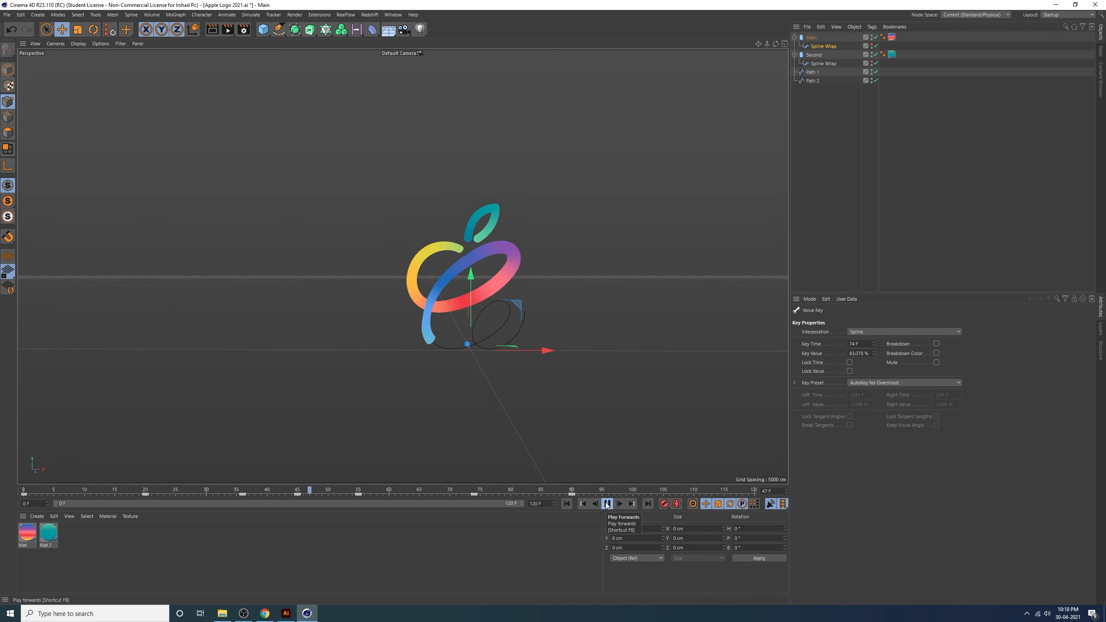
left_click(607, 503)
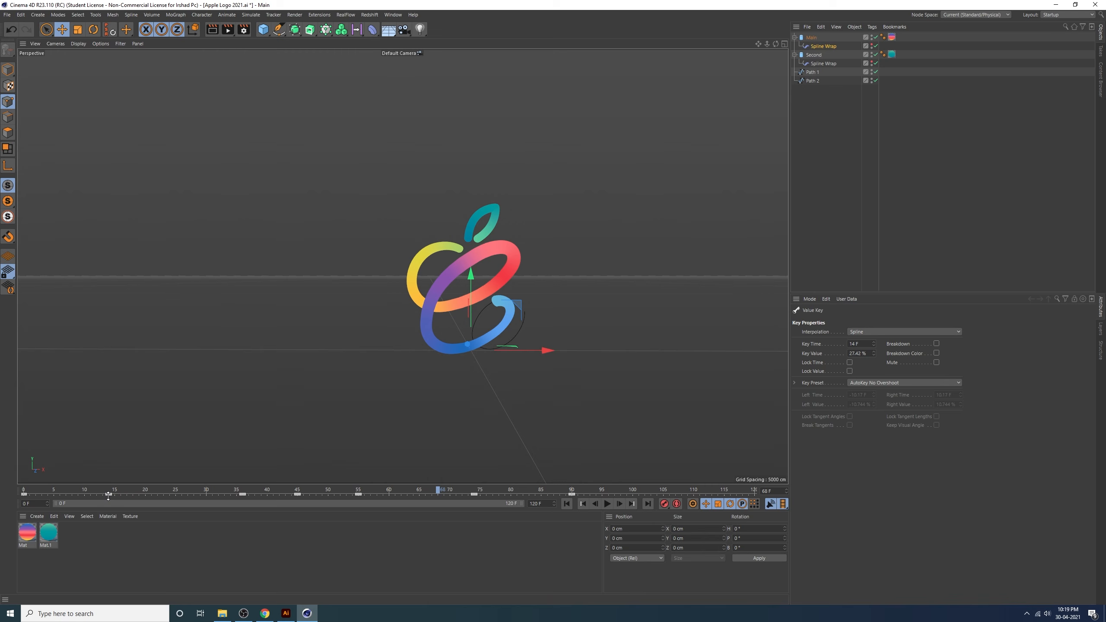
left_click(565, 506)
left_click(606, 504)
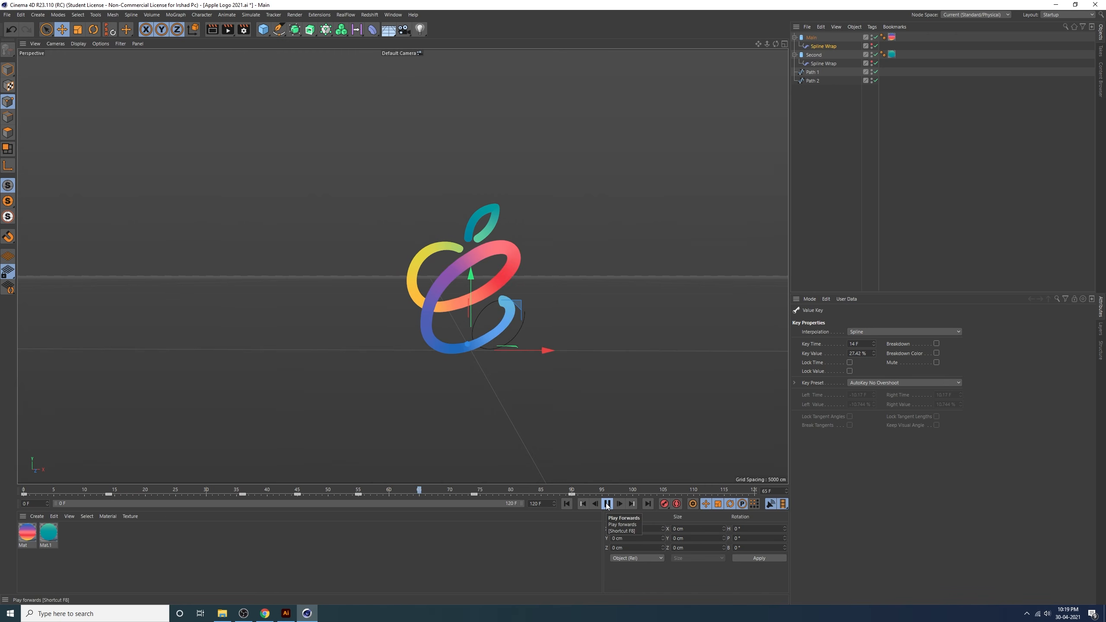
left_click(607, 504)
Compress all of the Spline Wrap's keyframes so the last one falls at frame 60, and play back the faster animation
left_click(109, 493)
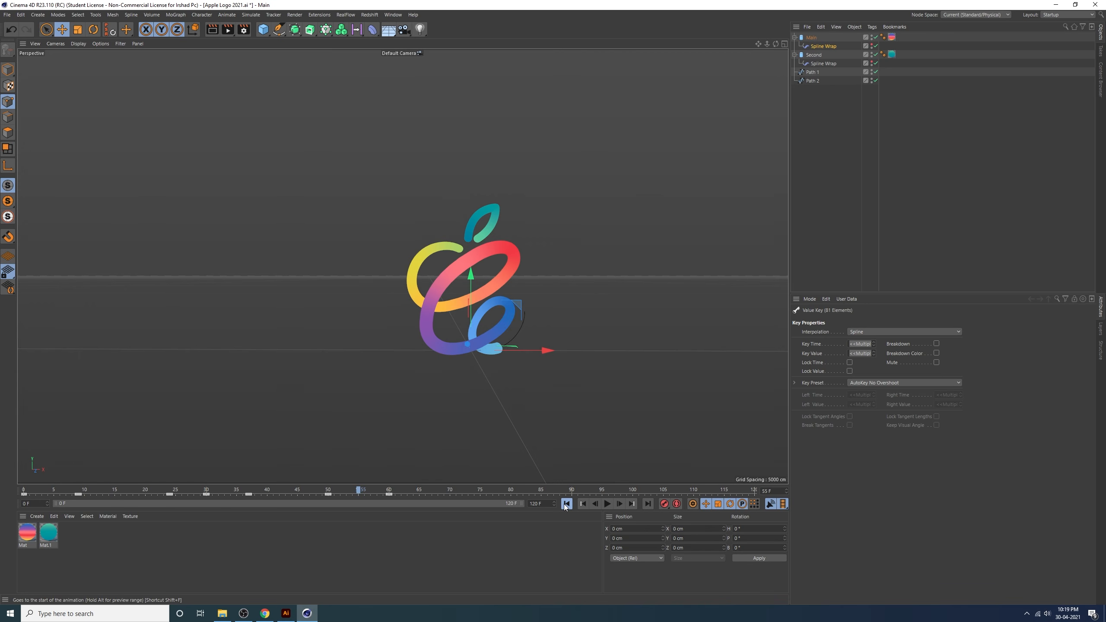
left_click(566, 504)
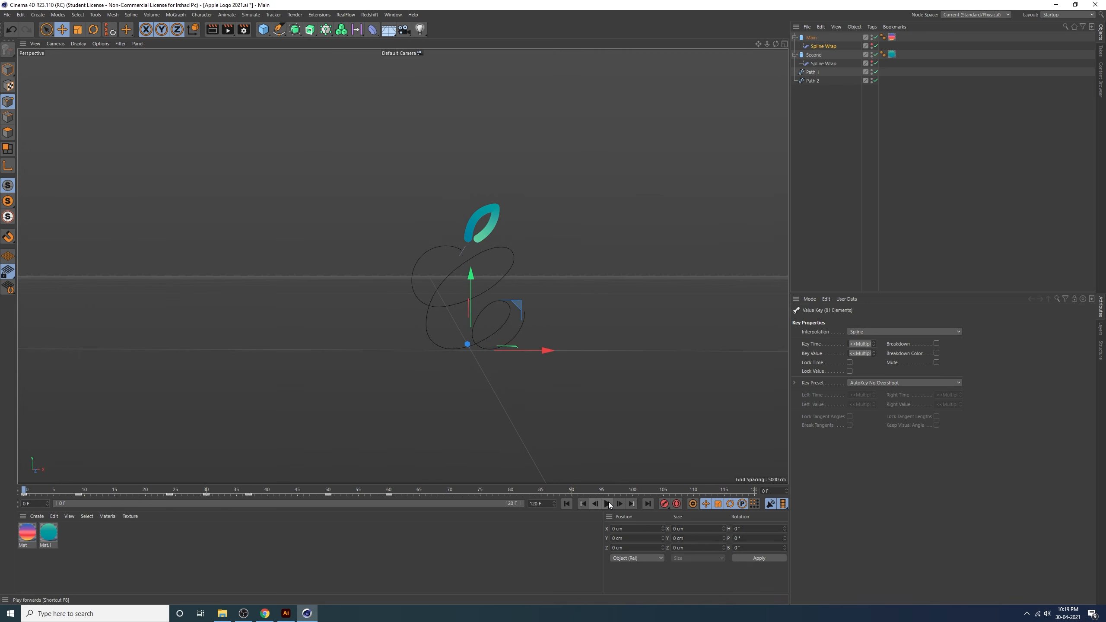
left_click(608, 503)
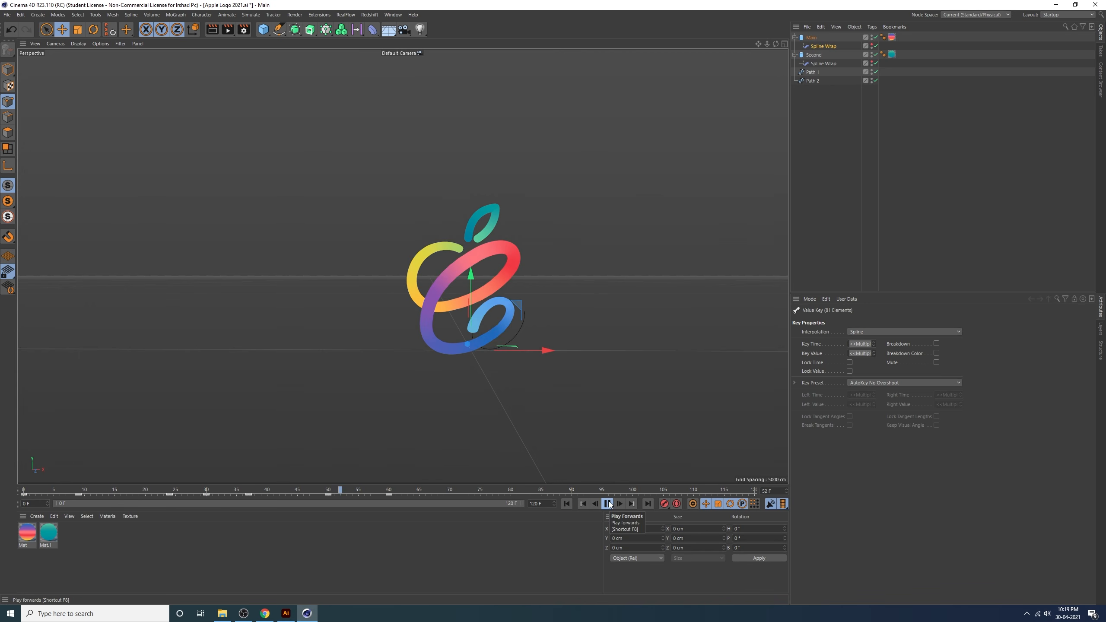
left_click(608, 503)
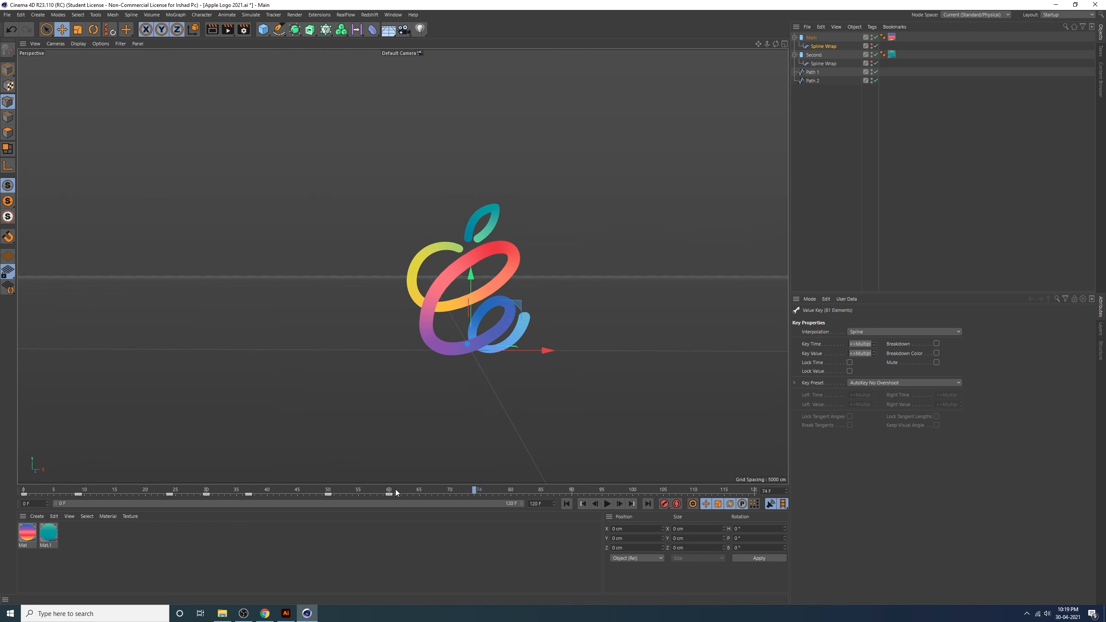
Retime the final keyframe to frame 66 and the neighbouring To keys to frames 12 and 52, and play back the result
left_click_drag(394, 489, 23, 491)
left_click(607, 505)
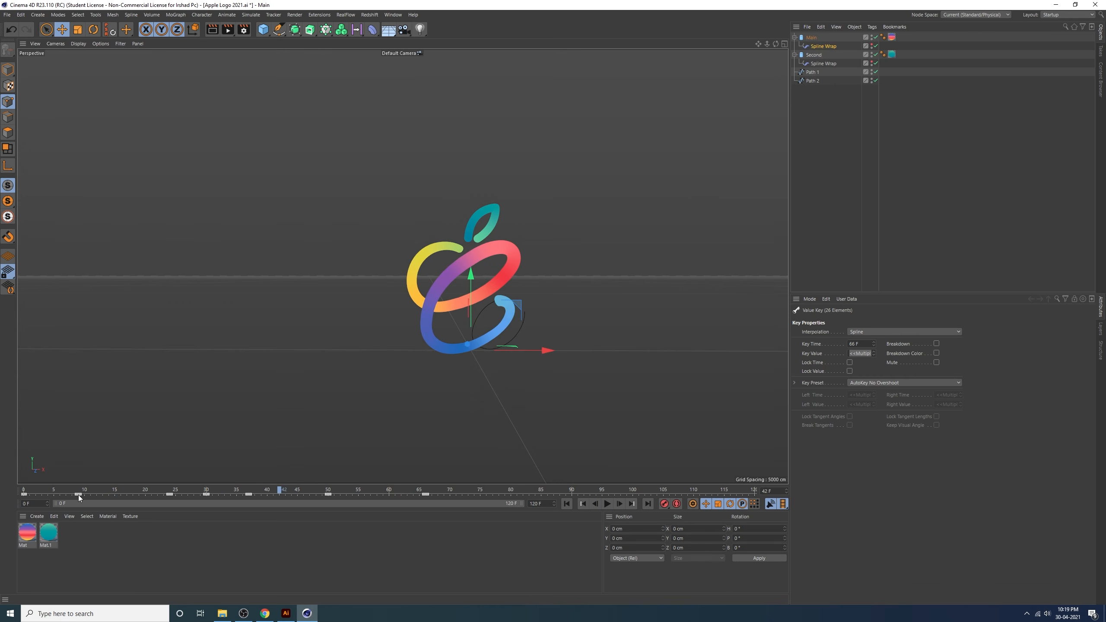
left_click_drag(78, 495, 92, 495)
mouse_move(327, 494)
left_mouse_down()
mouse_move(340, 495)
mouse_move(126, 503)
left_mouse_up()
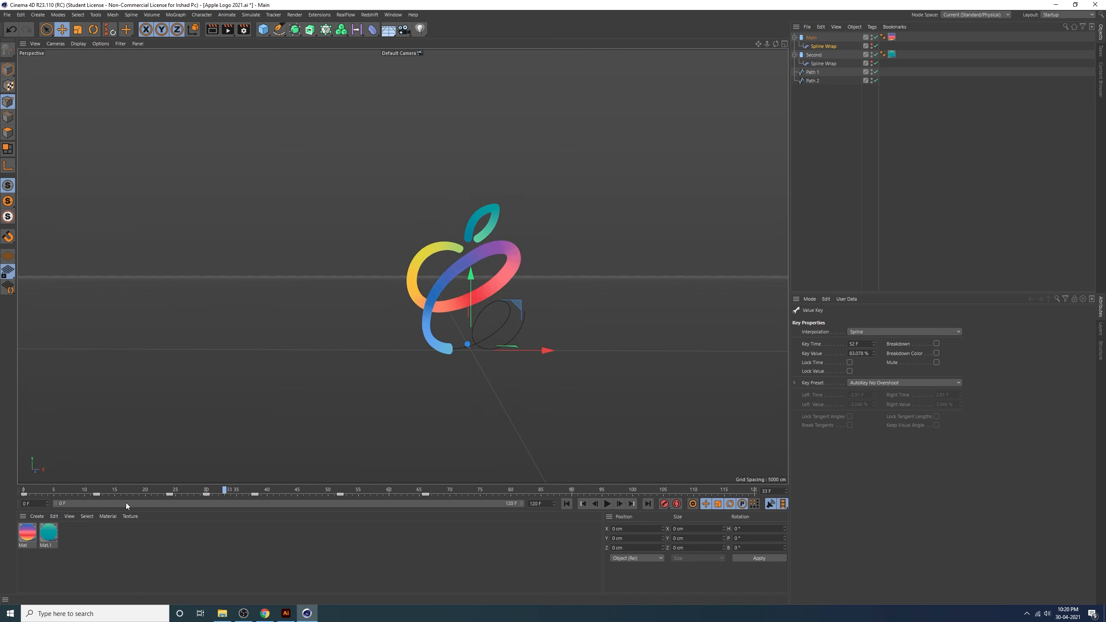
left_click(566, 504)
left_click(607, 503)
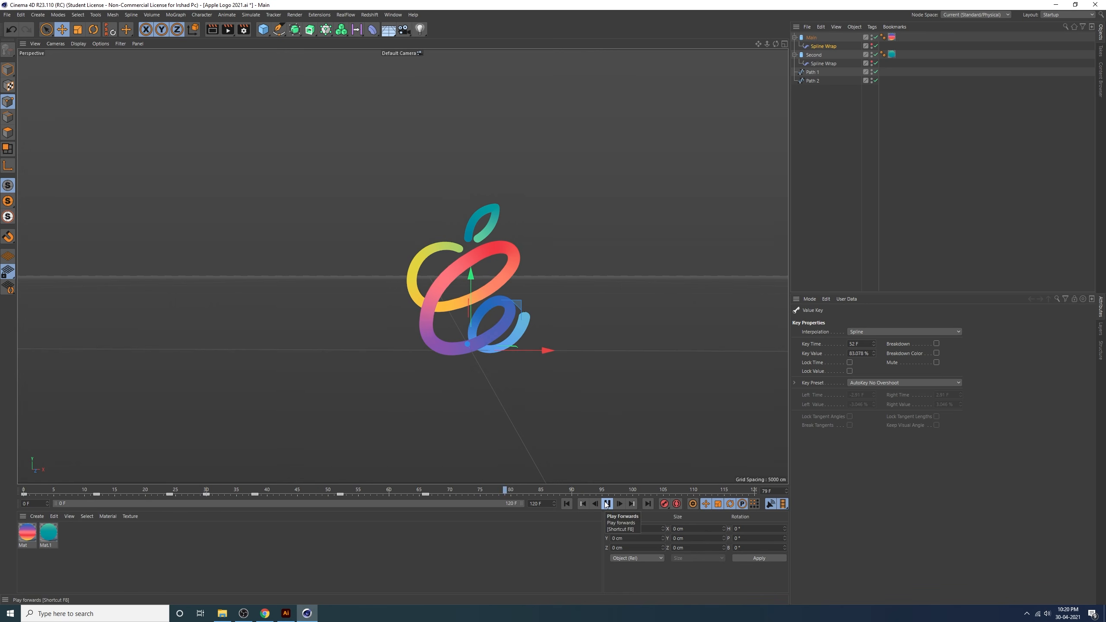
left_click(606, 504)
Move the final keyframe to frame 72, play back the timing, and set the To key at frame 12 to 26.42 %
left_click_drag(425, 495, 121, 509)
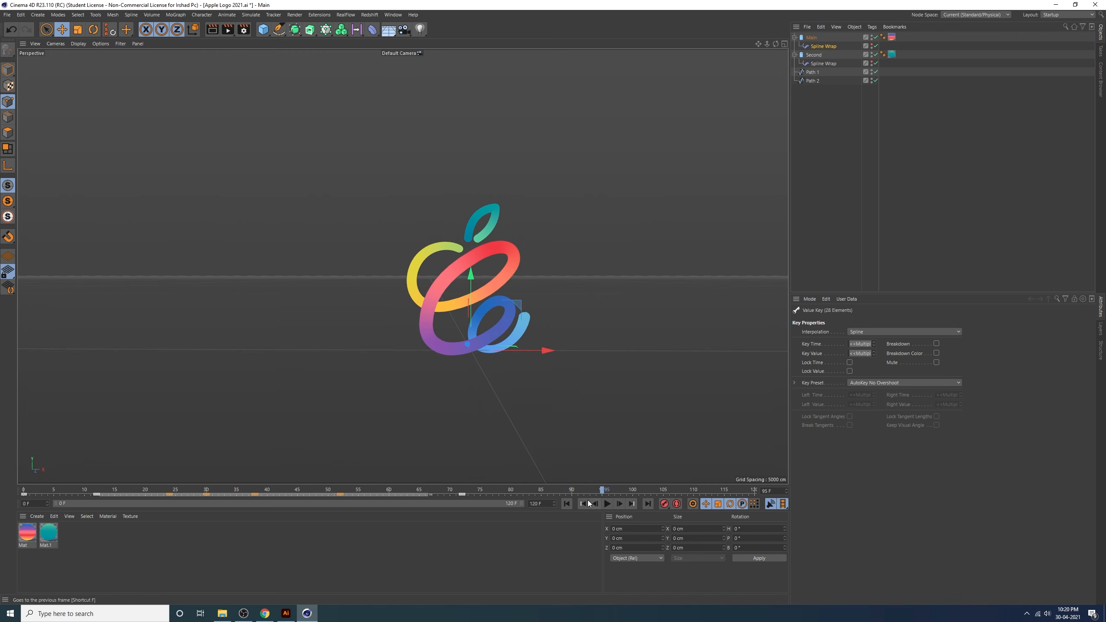
left_click(567, 504)
left_click(607, 504)
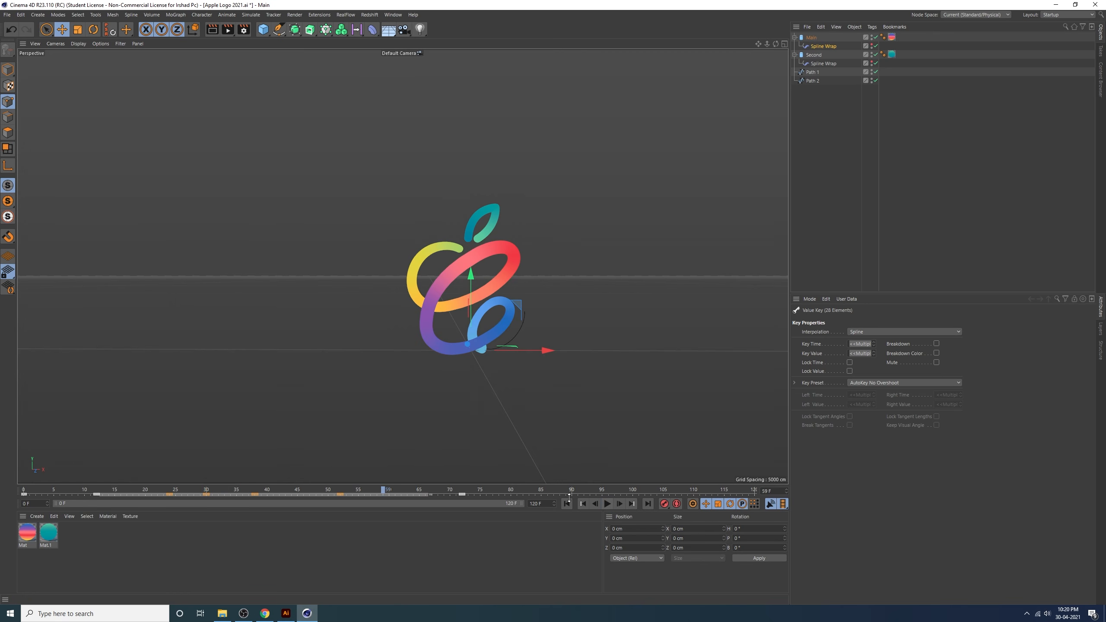
left_click(567, 504)
left_click(630, 504)
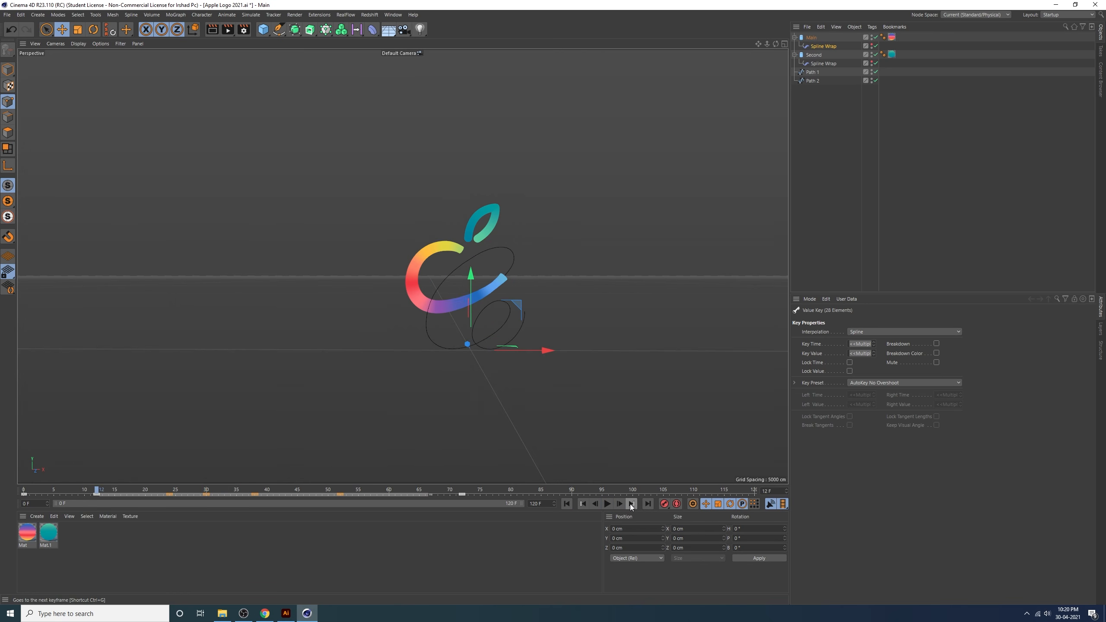
left_click(559, 490)
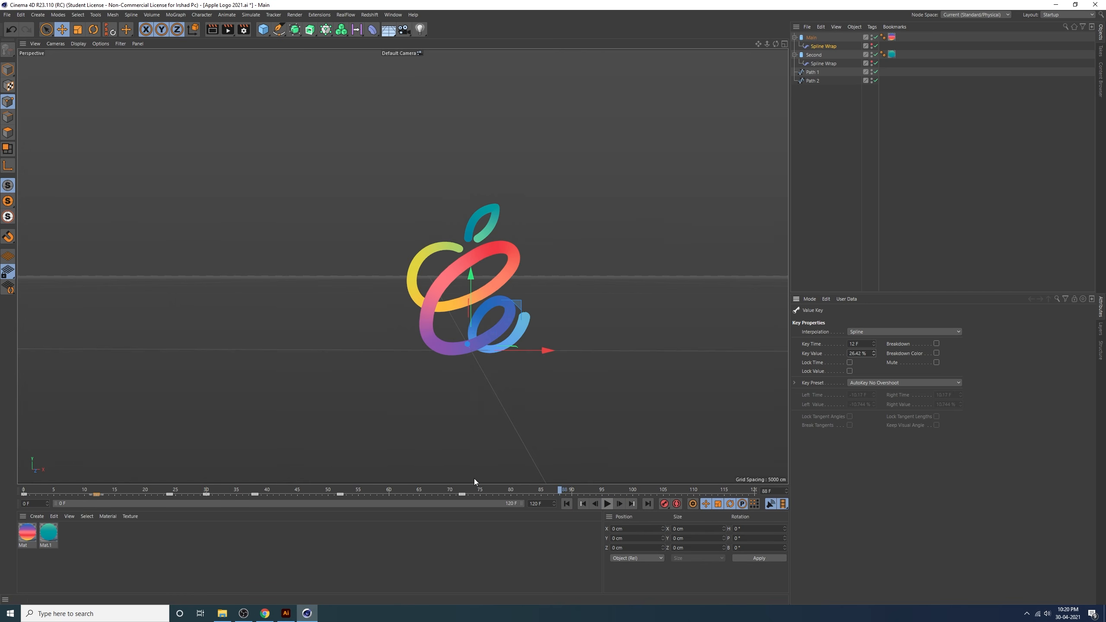
Move the final keyframe to frame 69 and play back the animation
left_click(412, 490)
left_click_drag(462, 496, 446, 495)
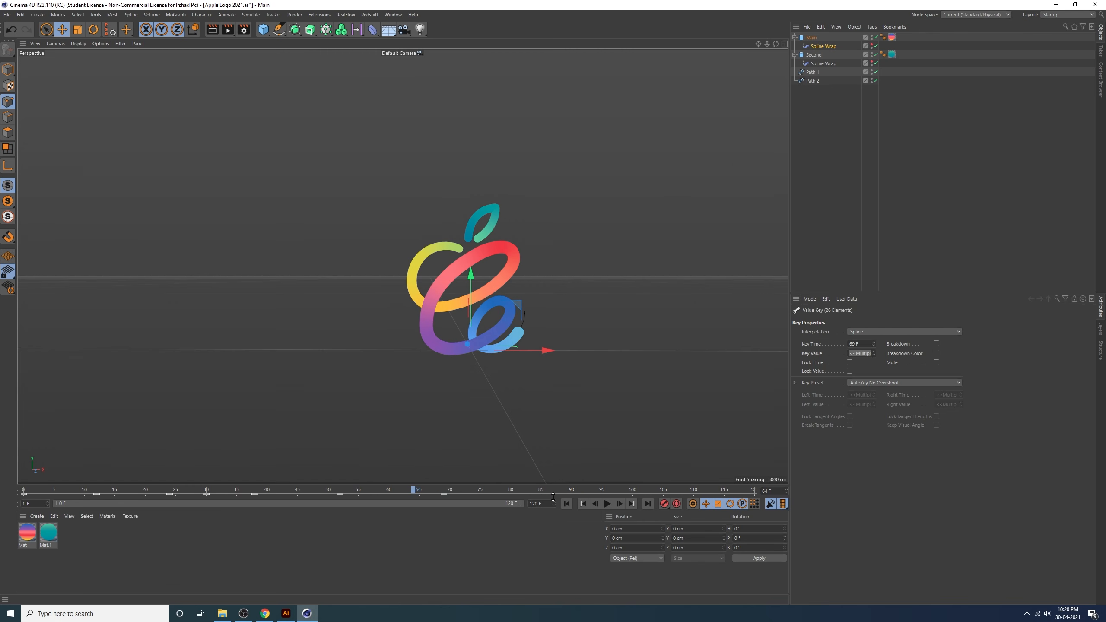
left_click(583, 503)
left_click(607, 504)
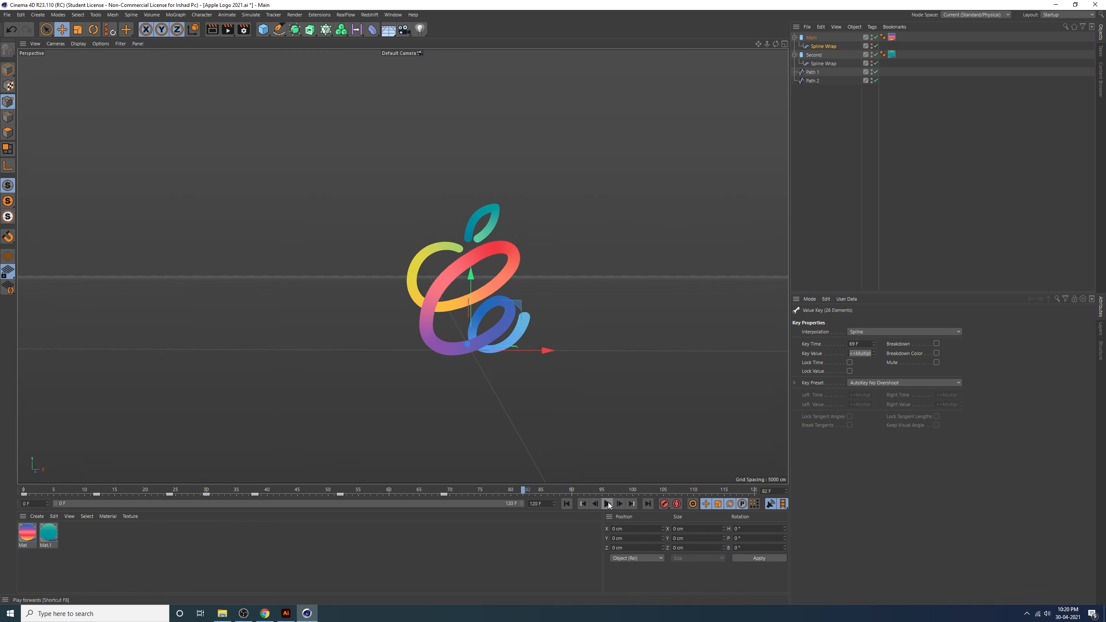
Replay the animation from the start with nothing selected and scrub to frame 7 to check the gradient on the growing tube
left_click(566, 504)
left_click(895, 240)
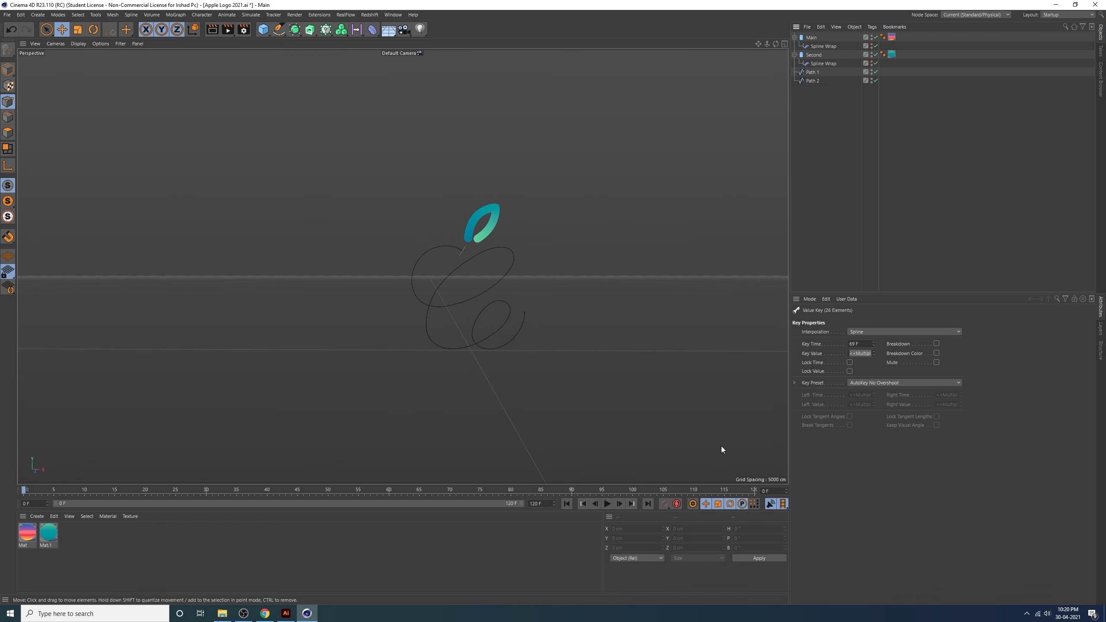
left_click(607, 504)
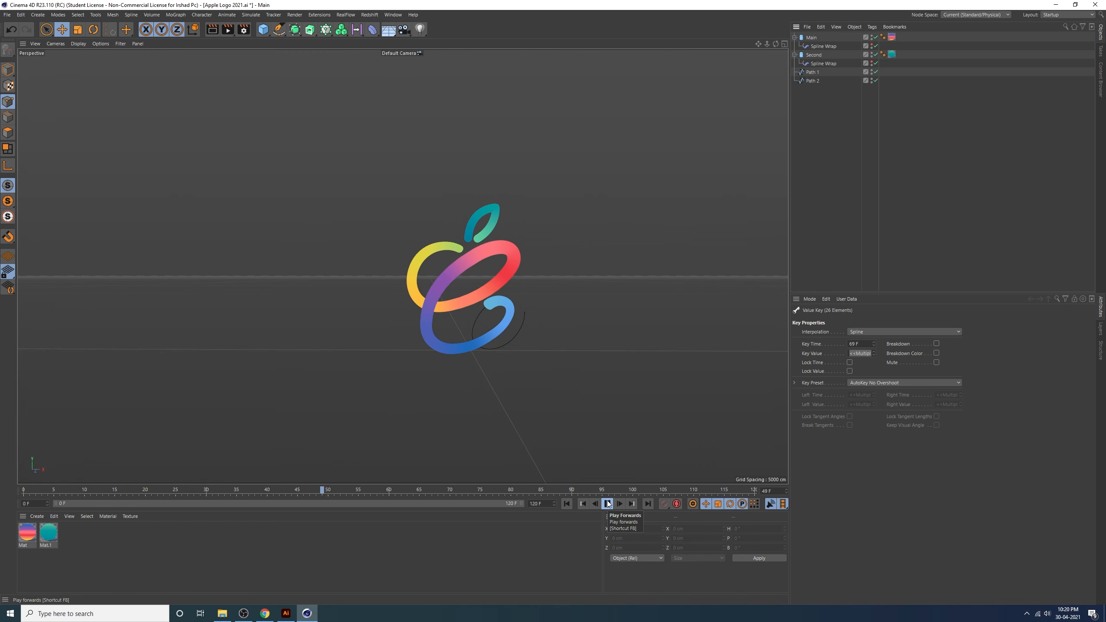
left_click(607, 504)
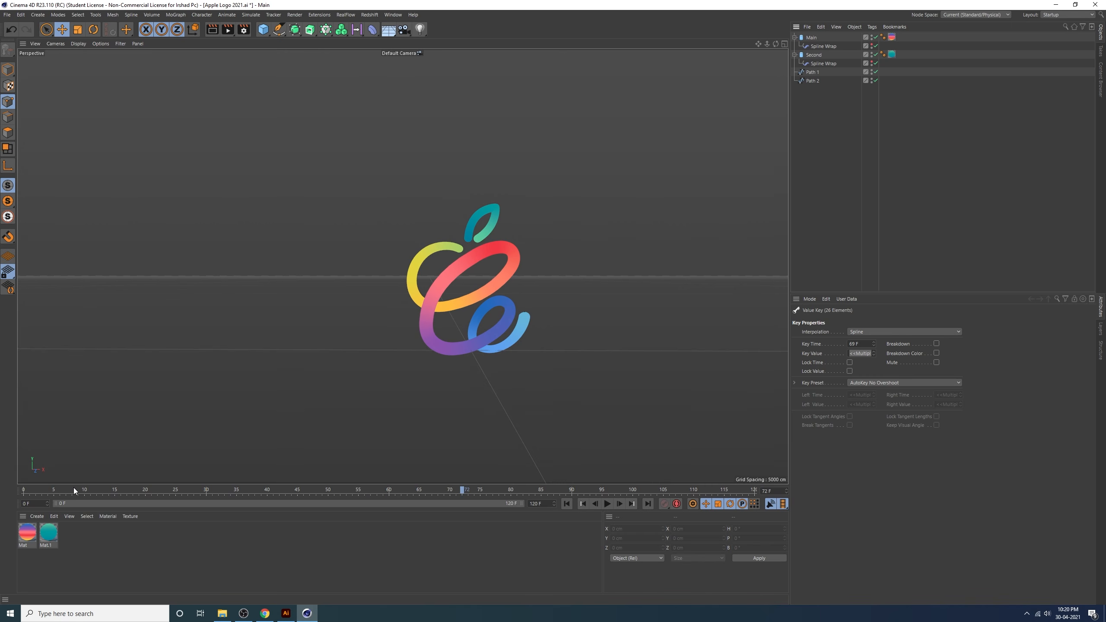
mouse_move(74, 491)
left_mouse_down()
mouse_move(27, 491)
mouse_move(67, 492)
left_mouse_up()
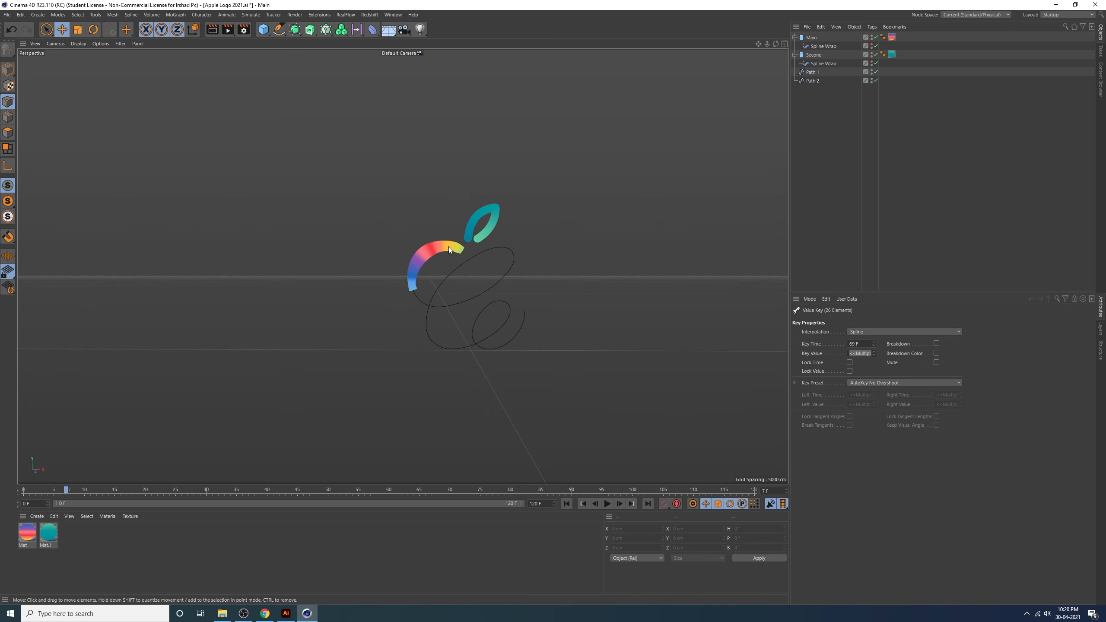
Switch to Chrome and replay the Apple Event video's opening to study how the gradient colors shift along the logo
key("alt+Tab")
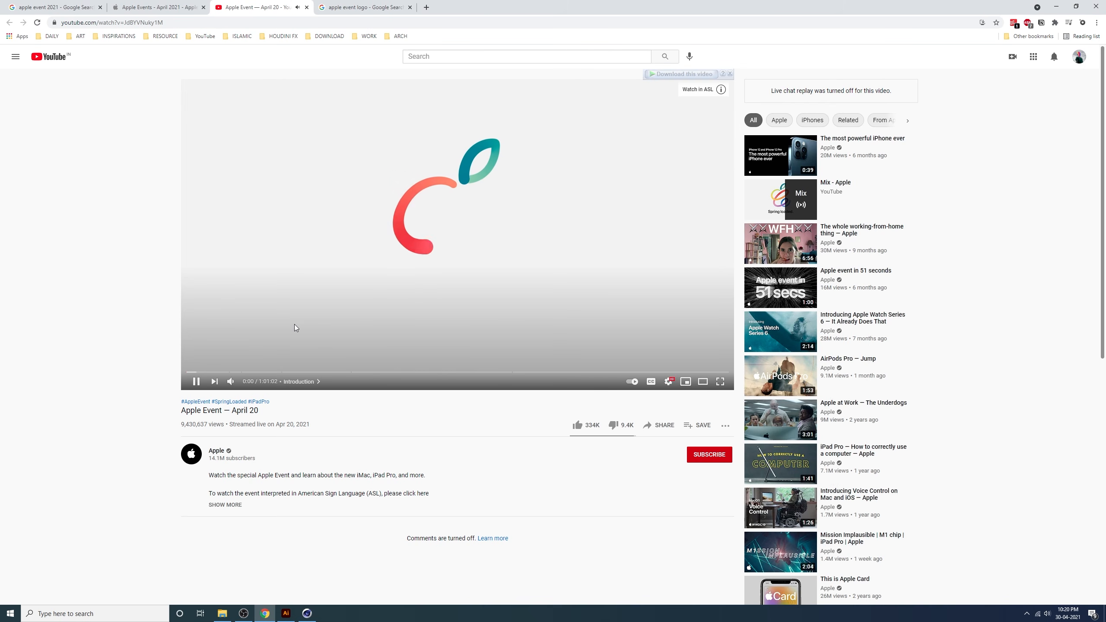
left_click(293, 327)
left_click(463, 235)
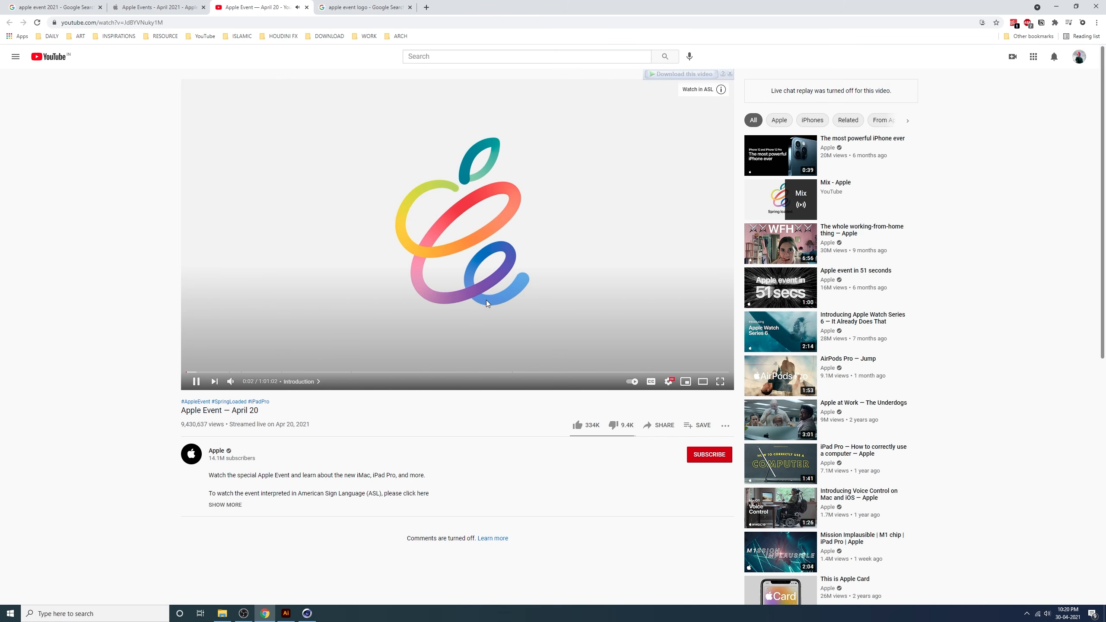
left_click(494, 271)
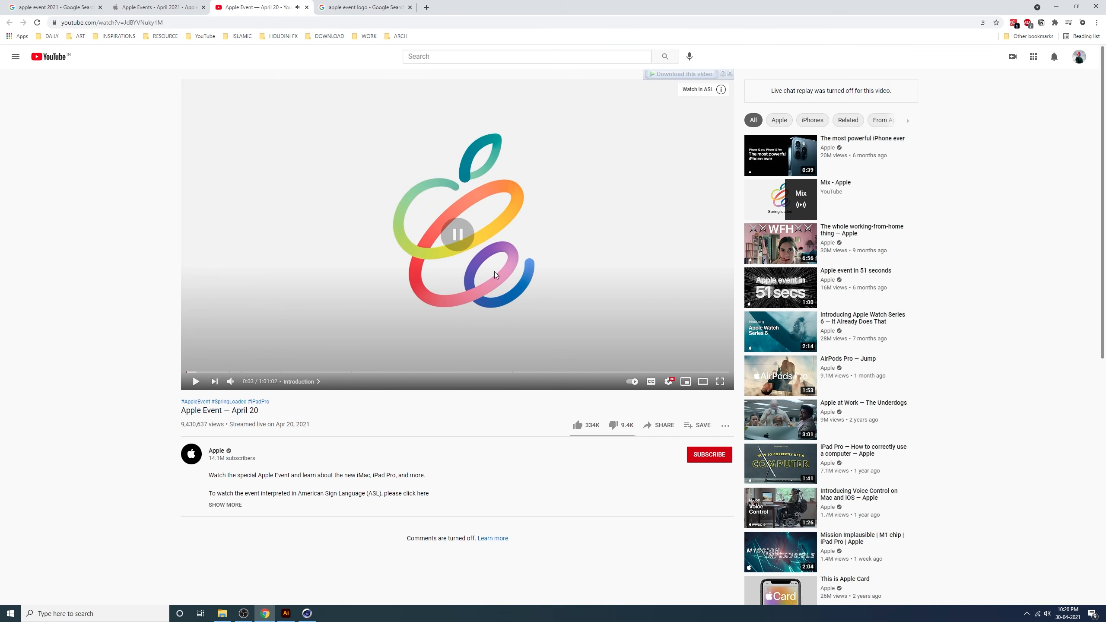
Switch back to Cinema 4D and set Length V of the Main object's material tag to 623 %
left_click(307, 614)
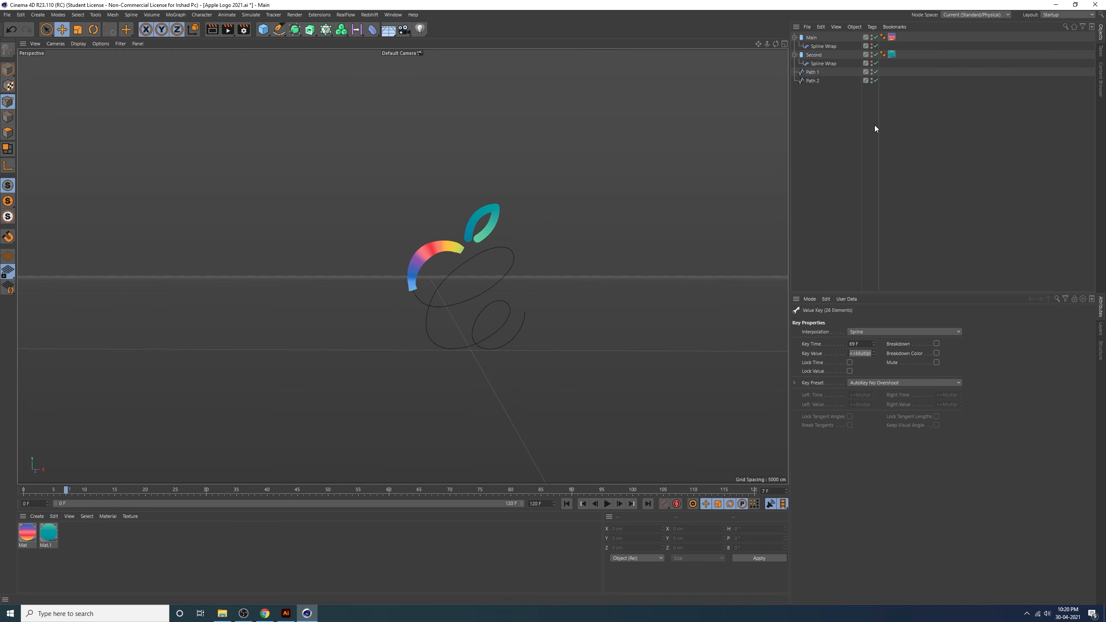
left_click(891, 38)
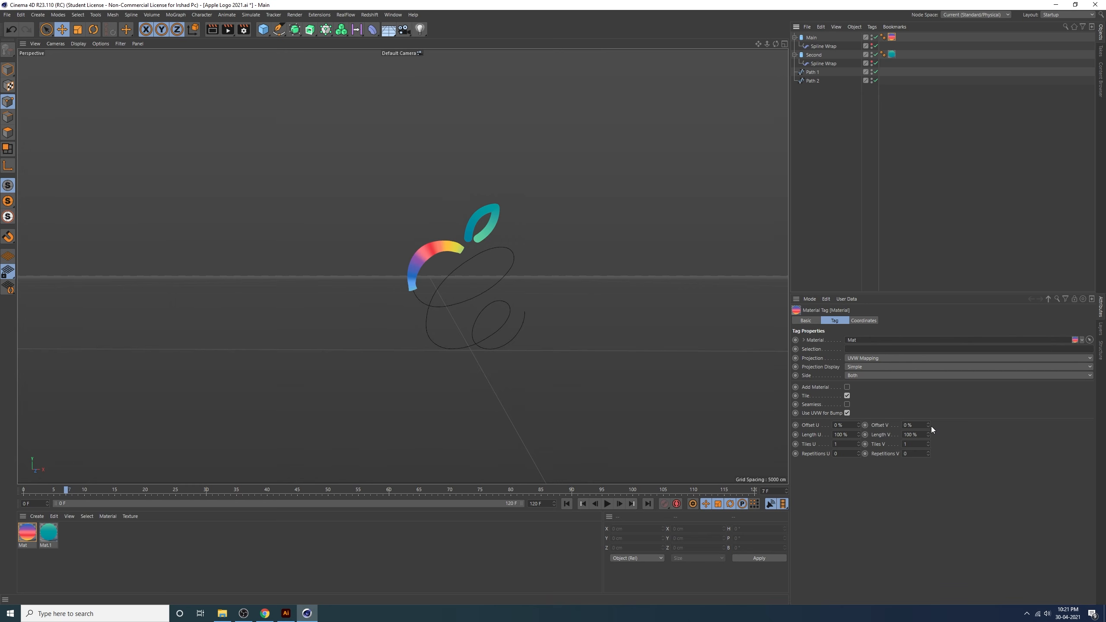
left_click_drag(928, 435, 928, 410)
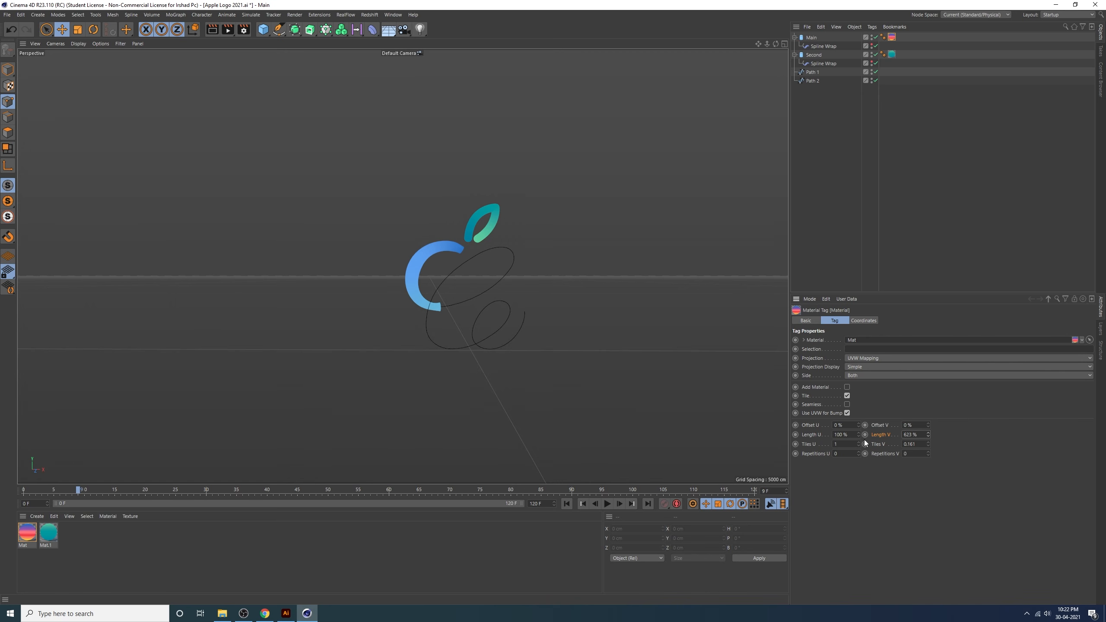
Keyframe Length V of the Main object's material tag at 623 % on frame 0 and at 100 % on frame 80
left_click(584, 503)
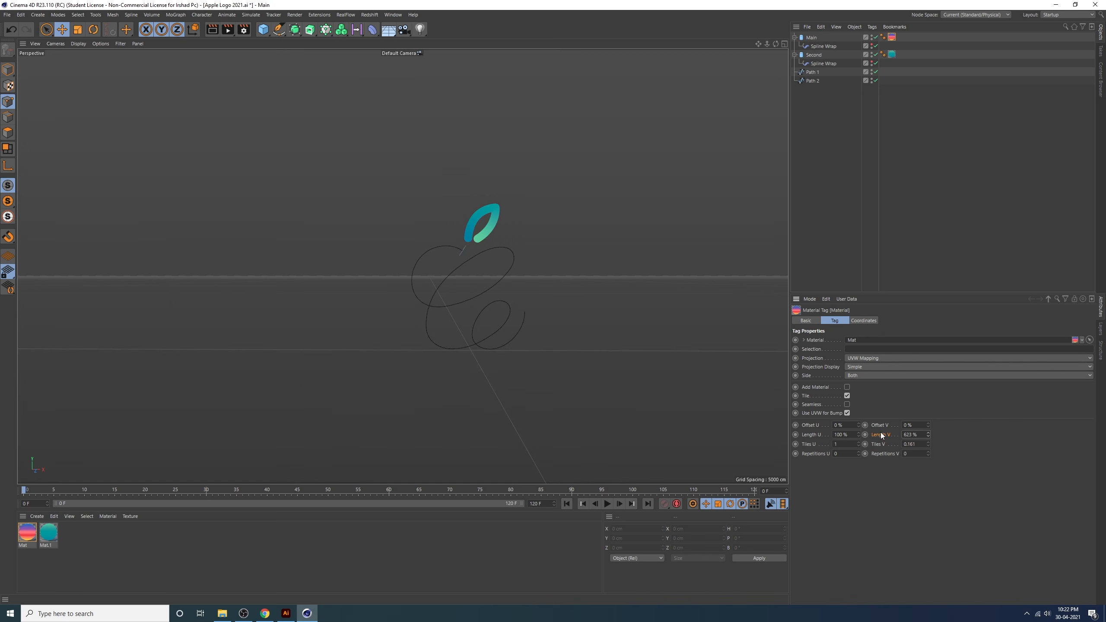
left_click(865, 434)
left_click_drag(143, 490, 453, 503)
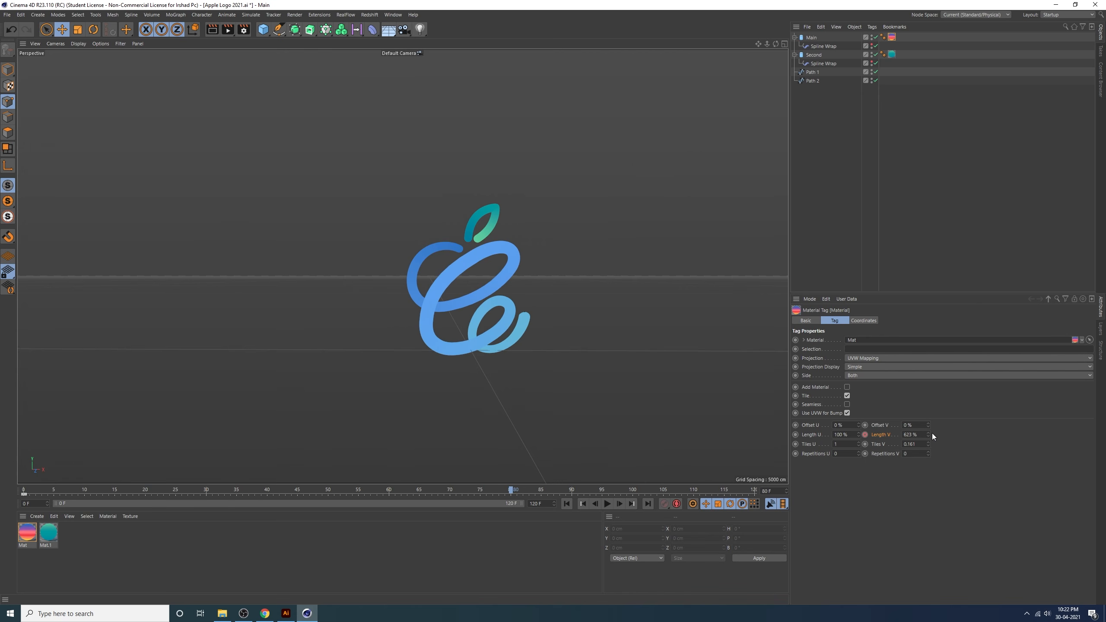
left_click_drag(928, 435, 852, 460)
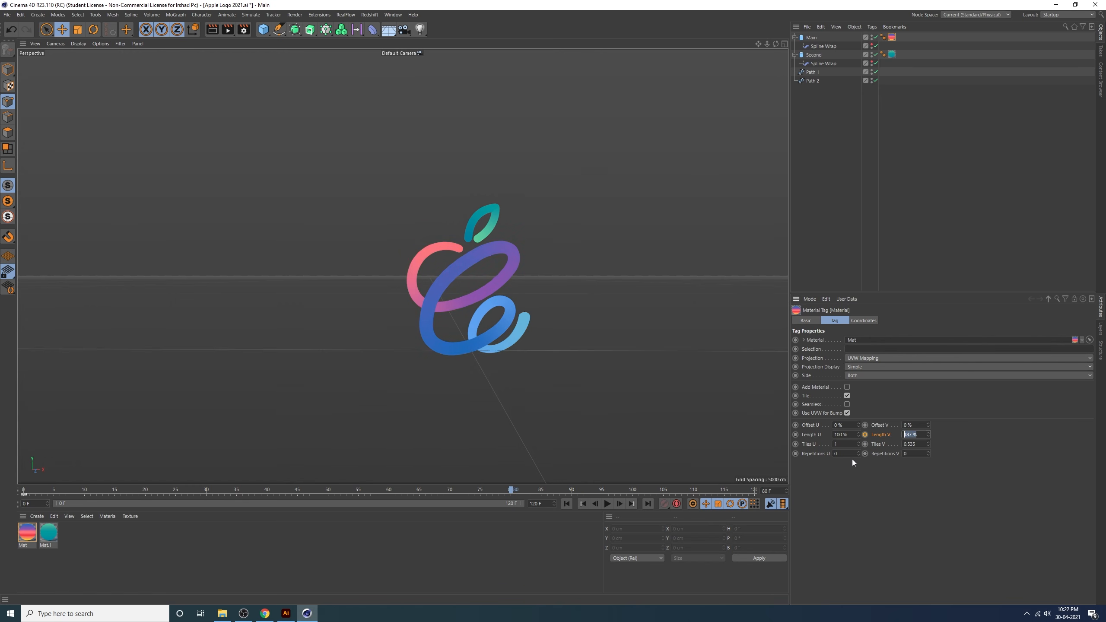
type("100")
key("Return")
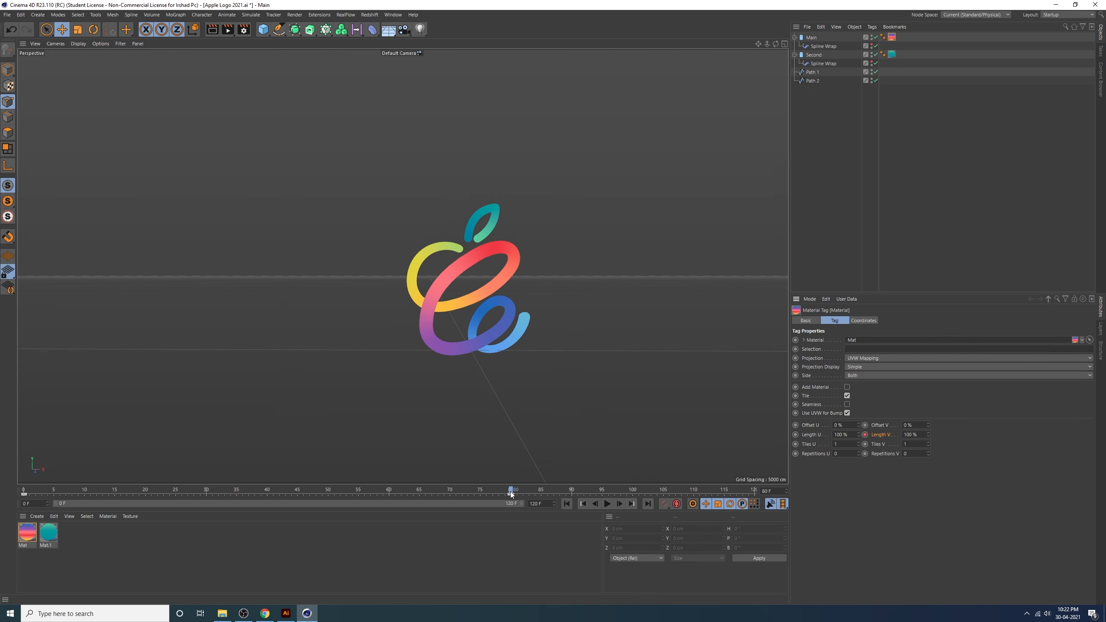
Add a Length V keyframe of about 191 % at frame 22 and play the animation from the start
mouse_move(511, 494)
left_mouse_down()
mouse_move(15, 498)
mouse_move(157, 496)
left_mouse_up()
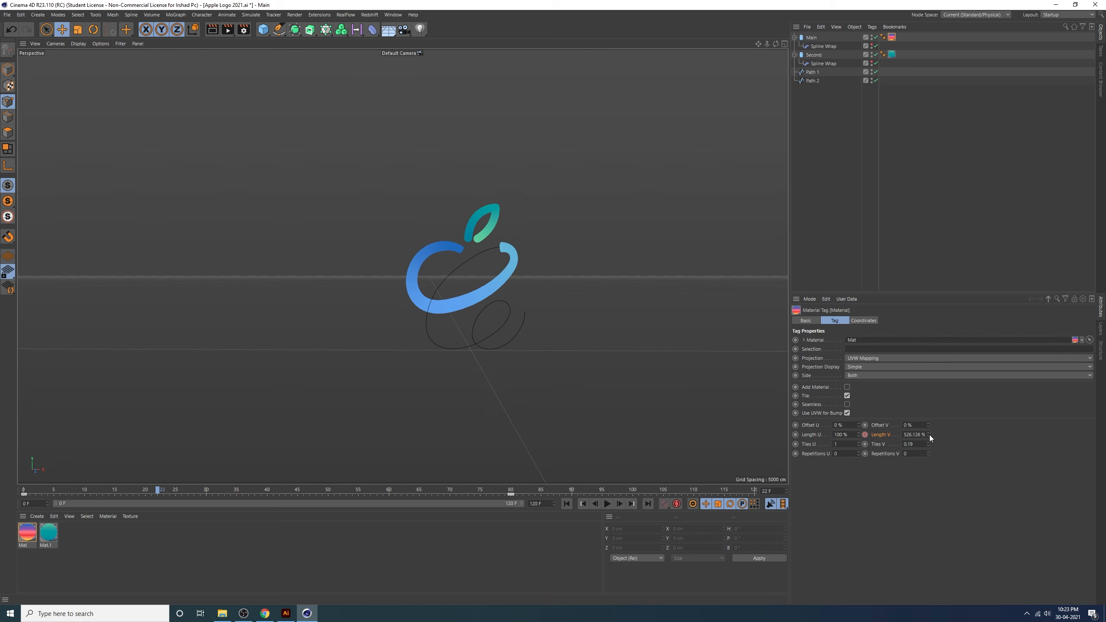
mouse_move(928, 434)
left_mouse_down()
mouse_move(928, 594)
mouse_move(928, 413)
left_mouse_up()
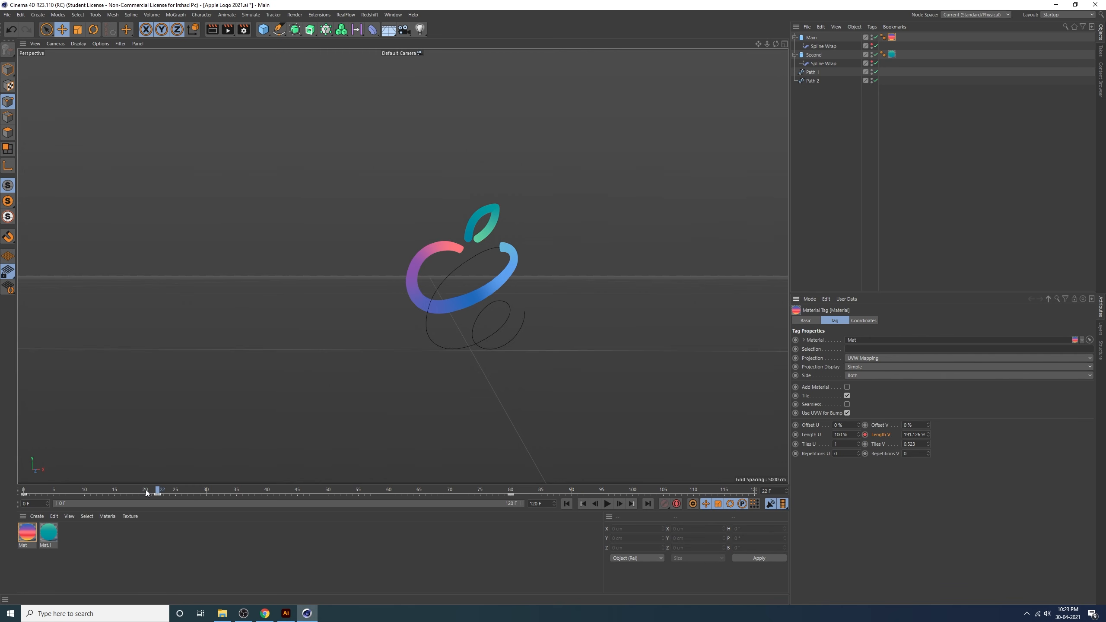
mouse_move(156, 493)
left_mouse_down()
mouse_move(342, 504)
mouse_move(24, 506)
left_mouse_up()
left_click(607, 503)
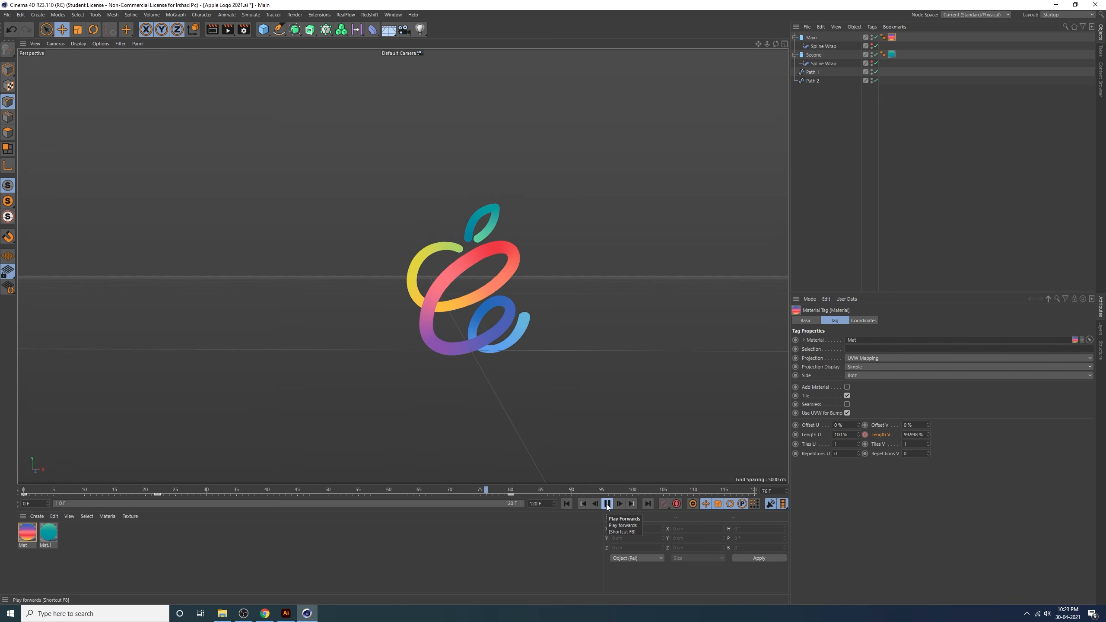
Add a Length V keyframe of about 184 % at frame 49 and replay the animation from frame 0
left_click_drag(506, 492, 321, 491)
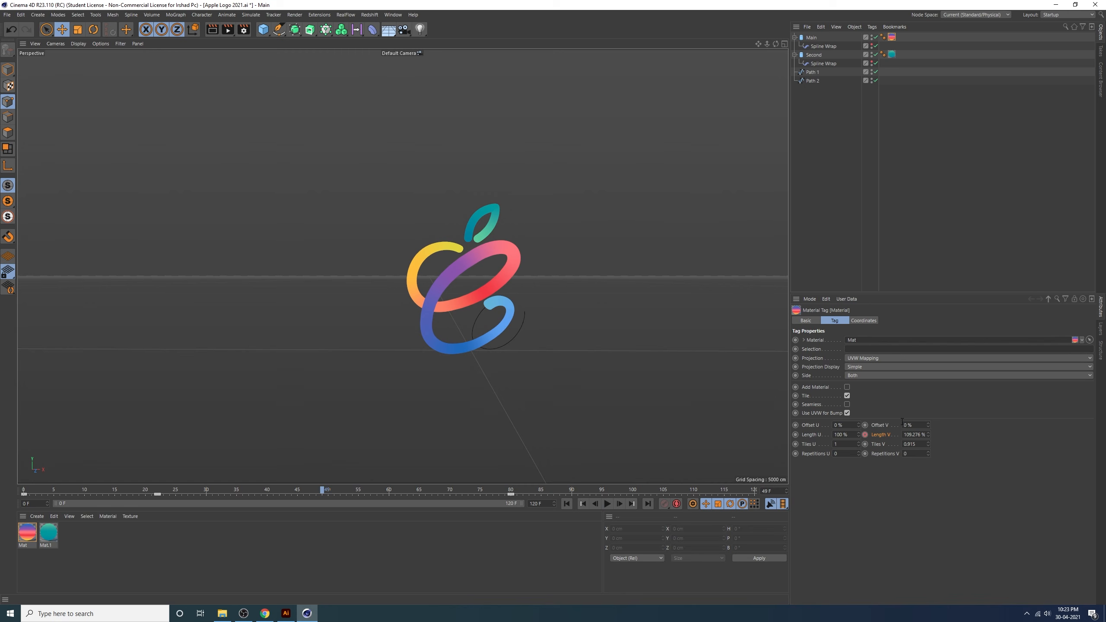
left_click_drag(928, 434, 928, 410)
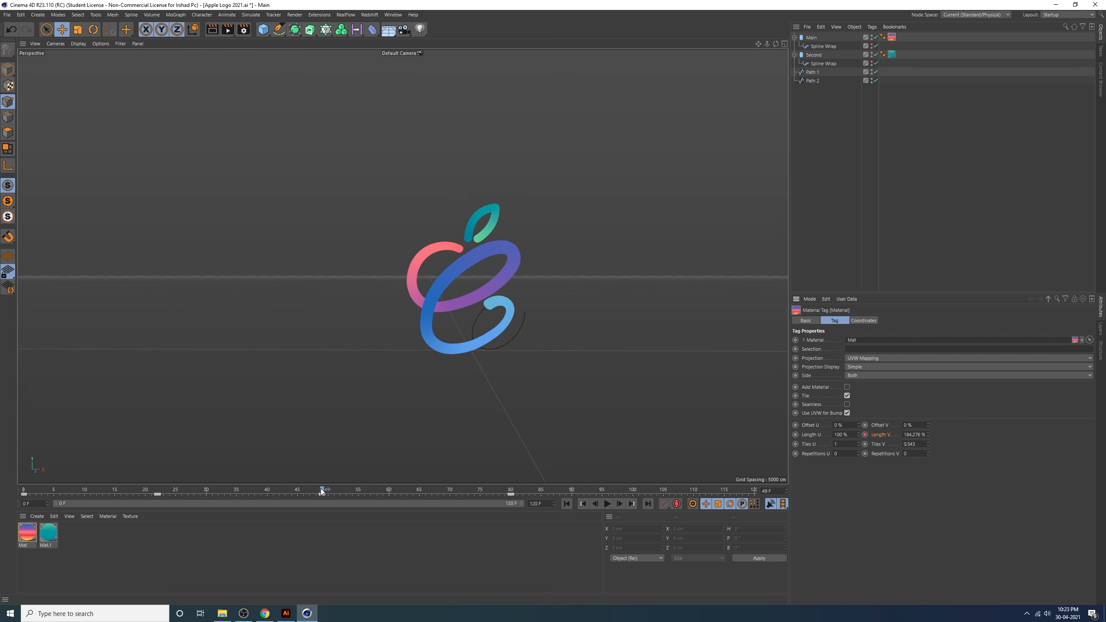
mouse_move(322, 491)
left_mouse_down()
mouse_move(545, 497)
mouse_move(22, 519)
left_mouse_up()
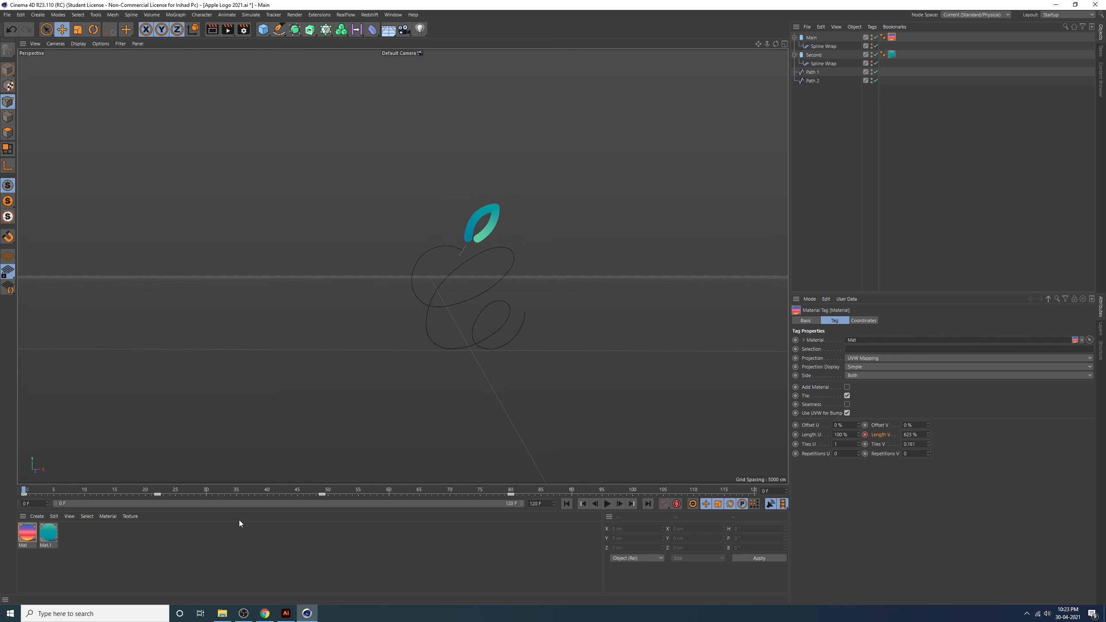
left_click(608, 505)
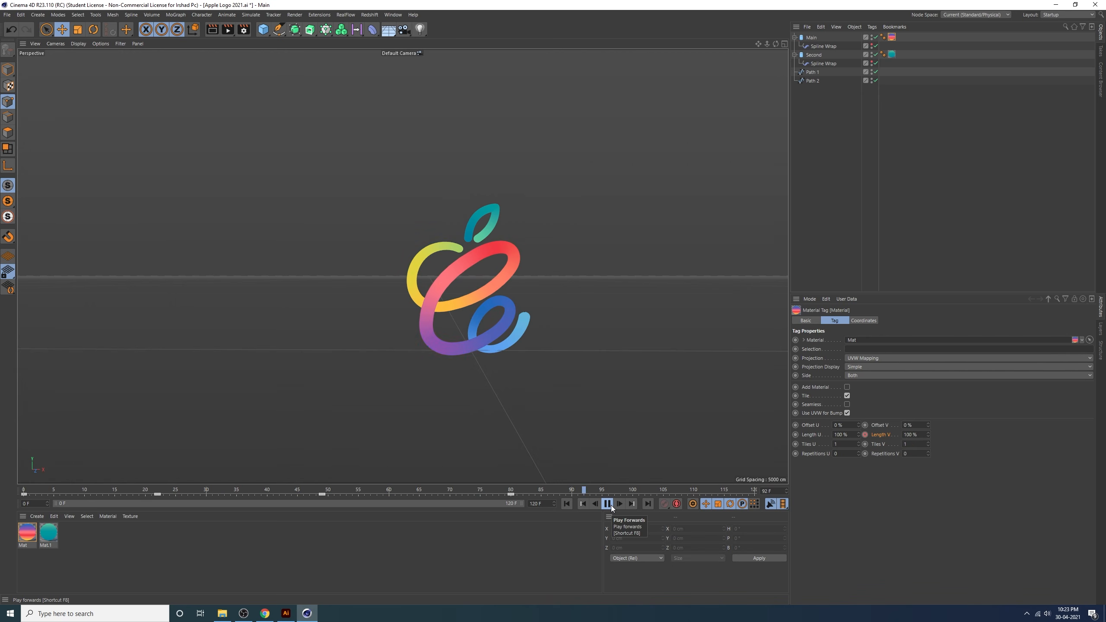
left_click(611, 505)
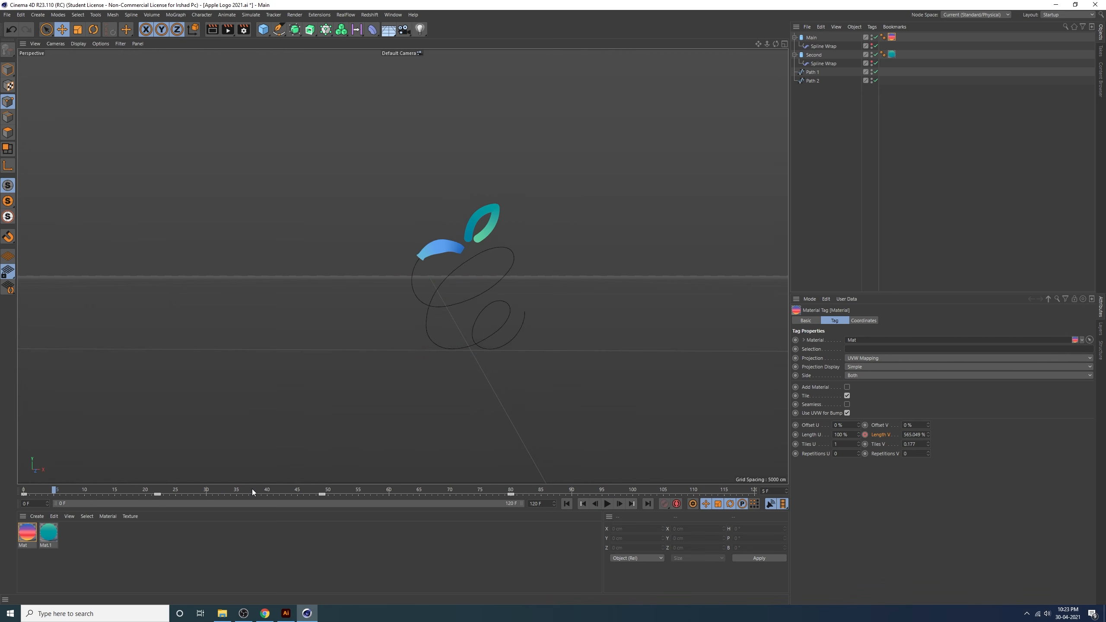
Move the Length V keyframe at frame 49 to frame 51 and show the material tag's Length V F-curve in the Timeline
left_click_drag(252, 490, 325, 492)
left_click(334, 494)
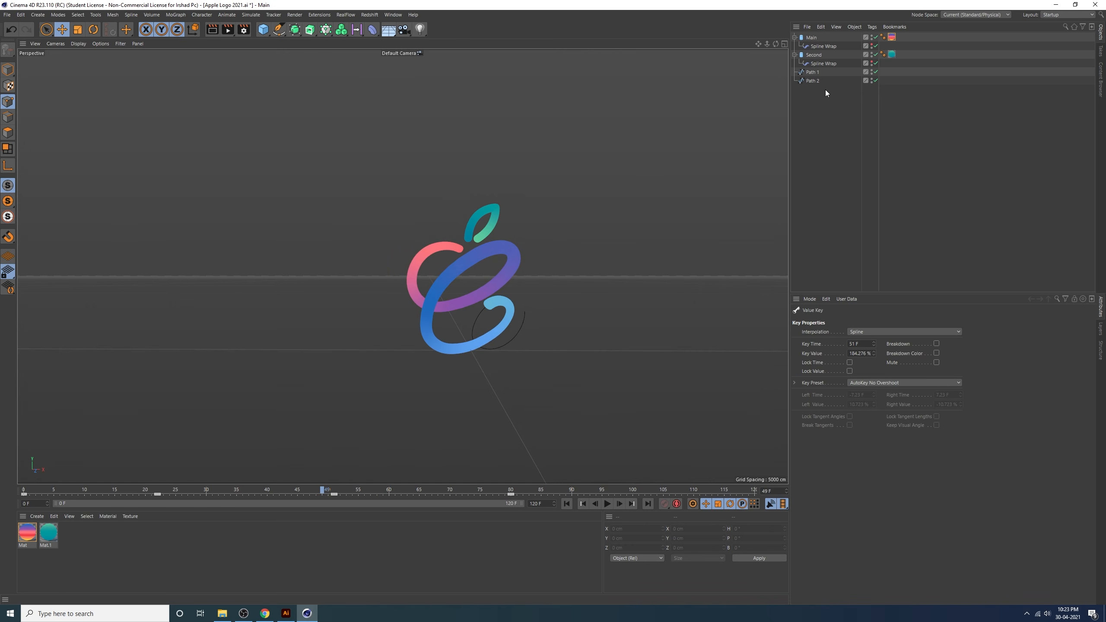
left_click(891, 38)
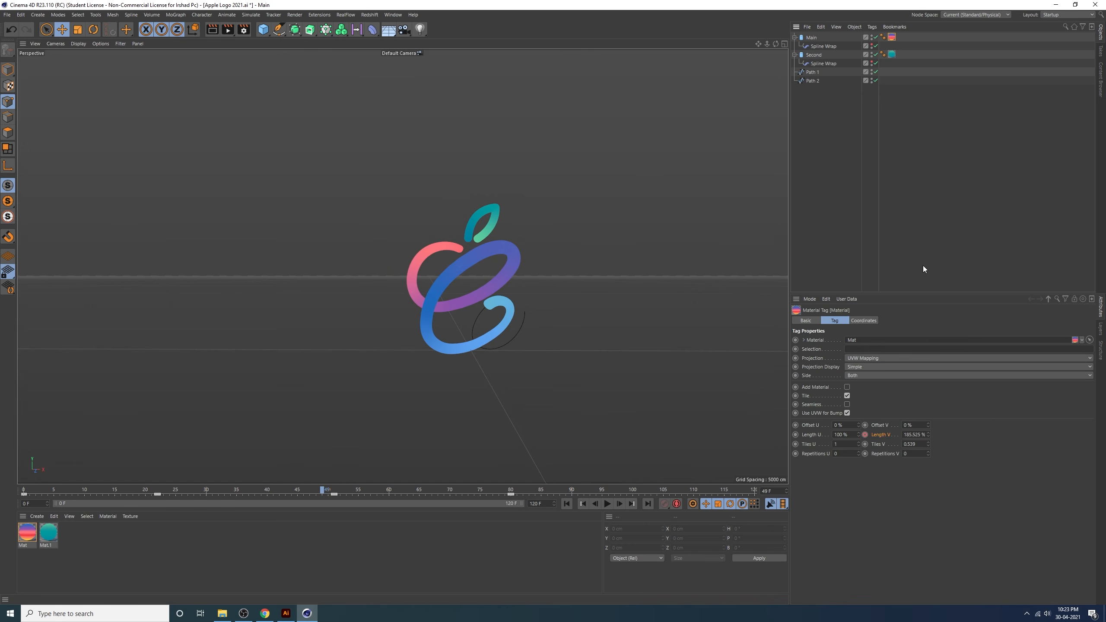
right_click(883, 437)
mouse_move(908, 437)
left_click(962, 529)
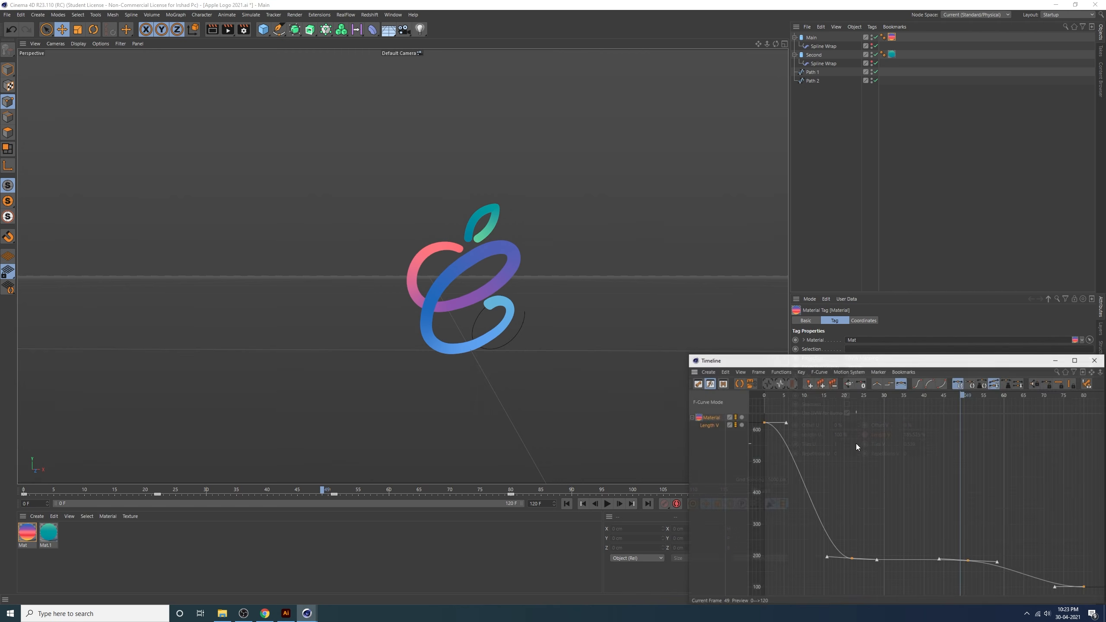
left_click_drag(895, 361, 791, 302)
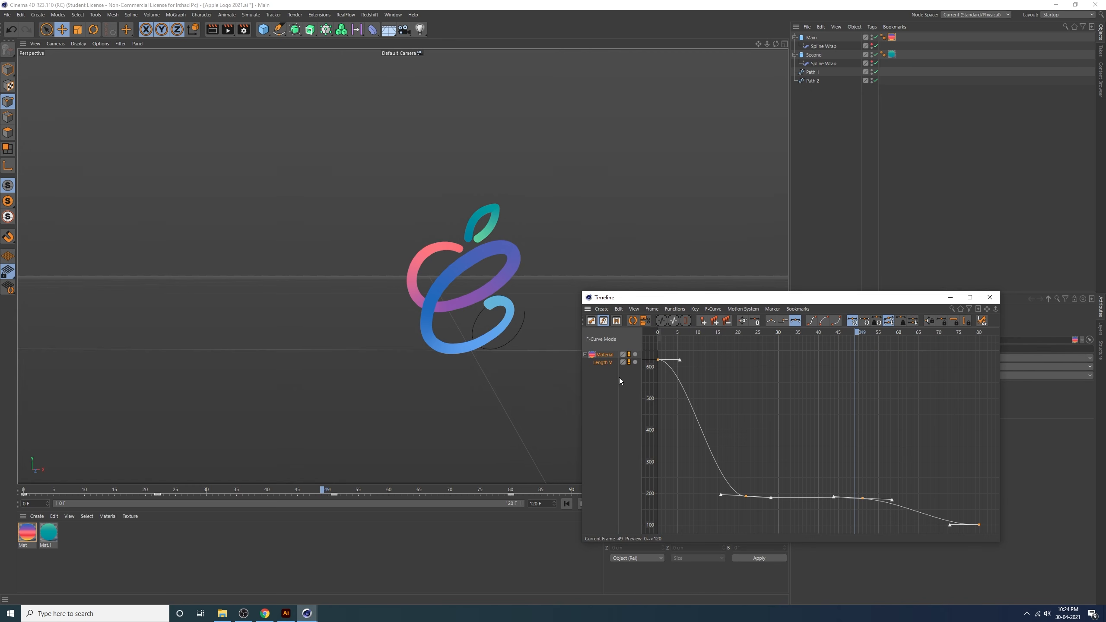
Select all keys on the Length V F-curve and set their interpolation to Linear
left_click(607, 364)
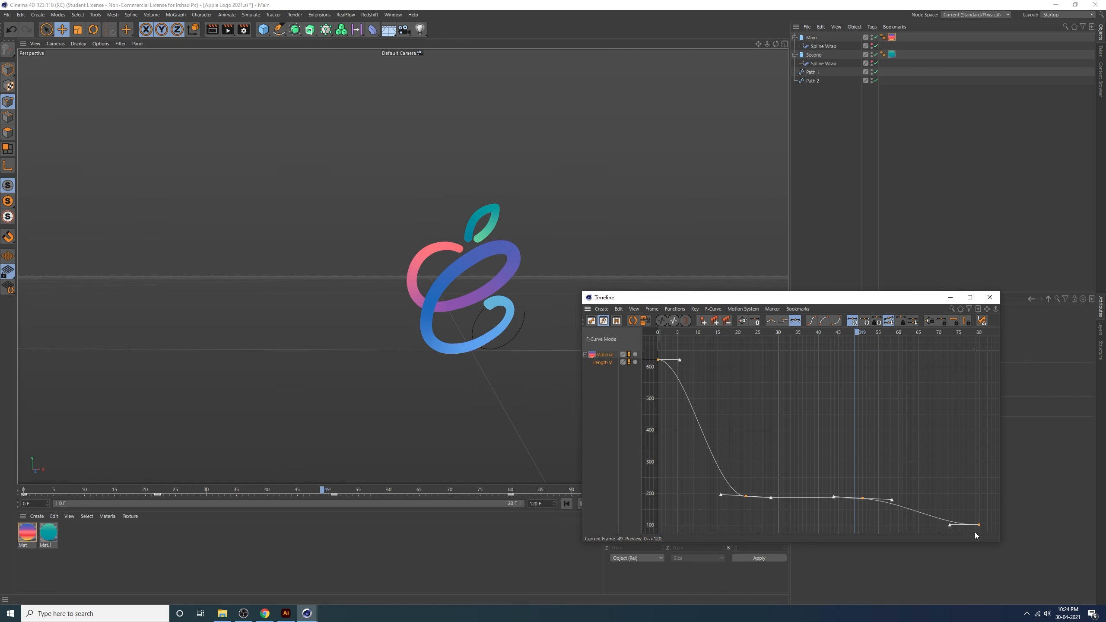
left_click_drag(976, 534, 642, 349)
left_click(809, 322)
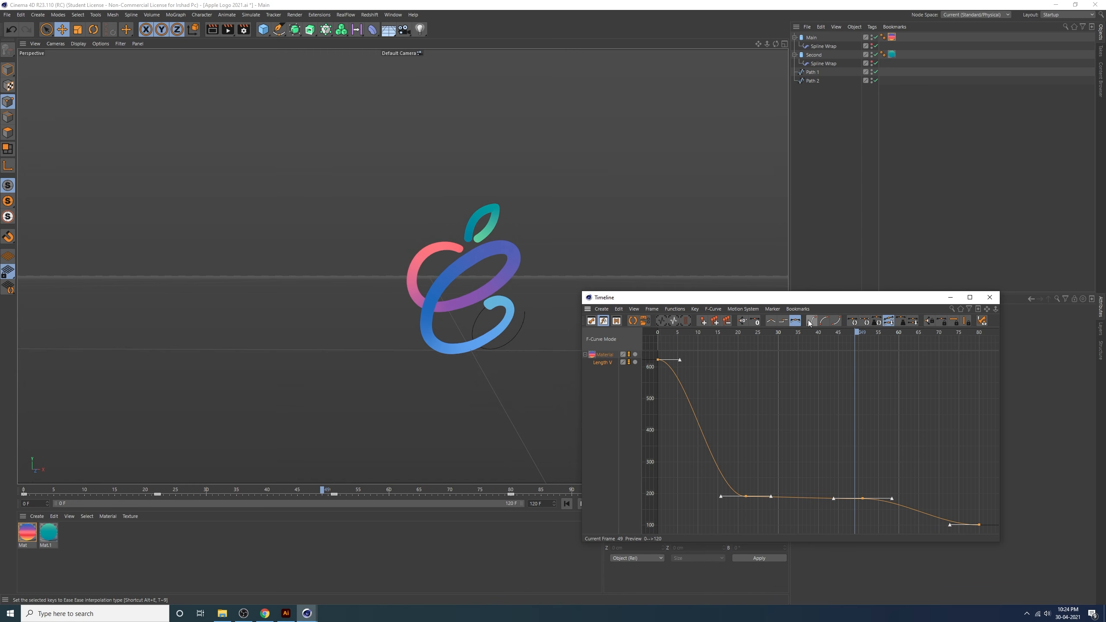
left_click(770, 322)
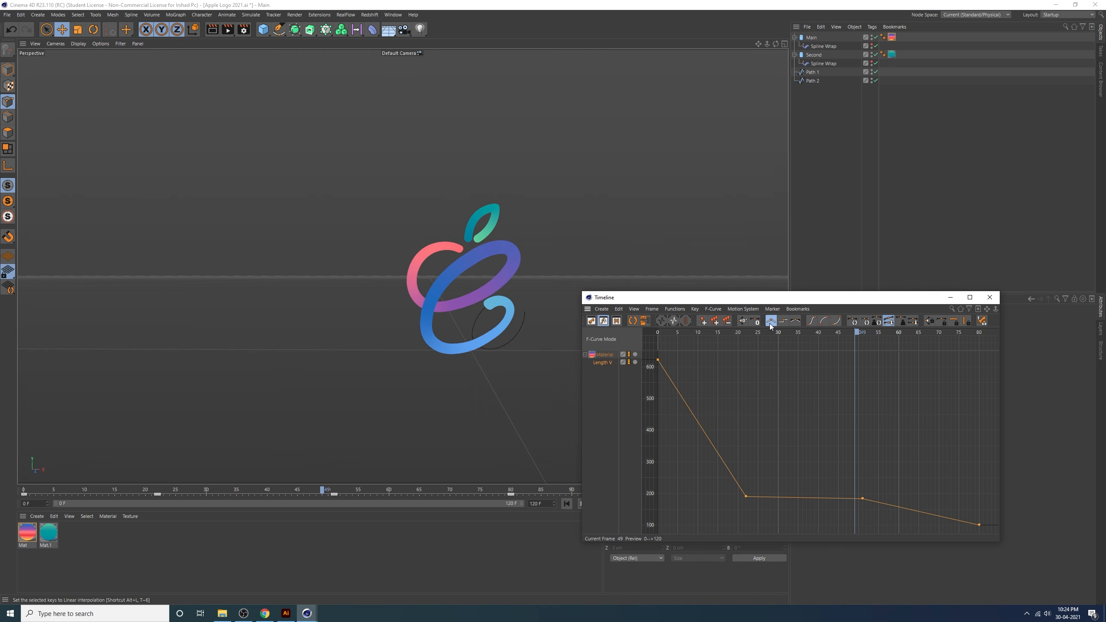
left_click_drag(891, 302, 993, 250)
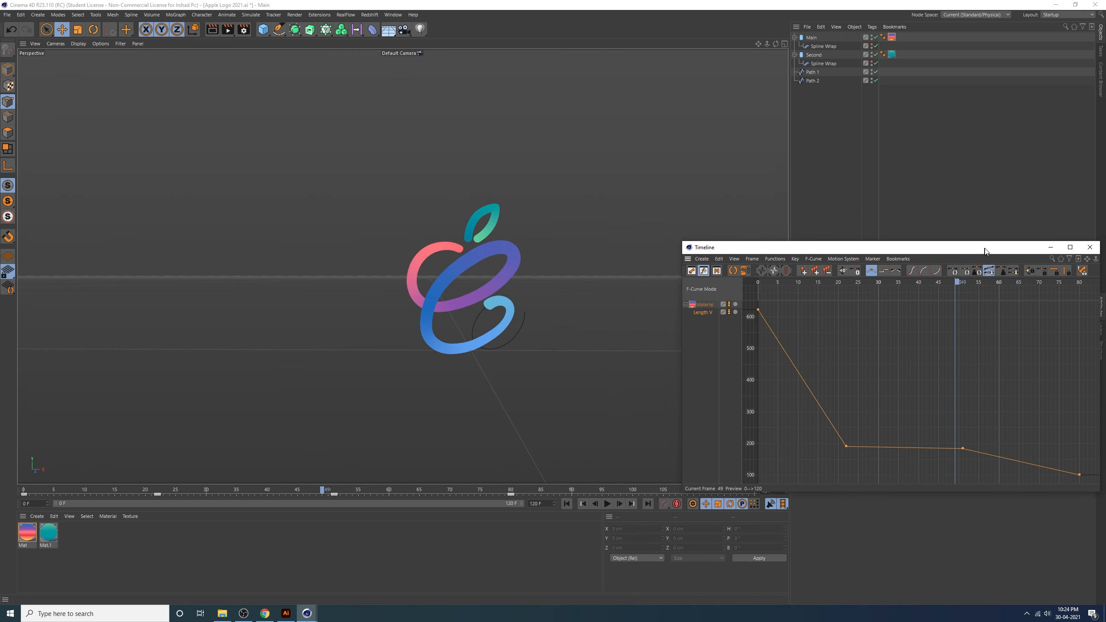
Play the animation from frame 0 to check the gradient change with the linear keys, and close the Timeline window
left_click(567, 504)
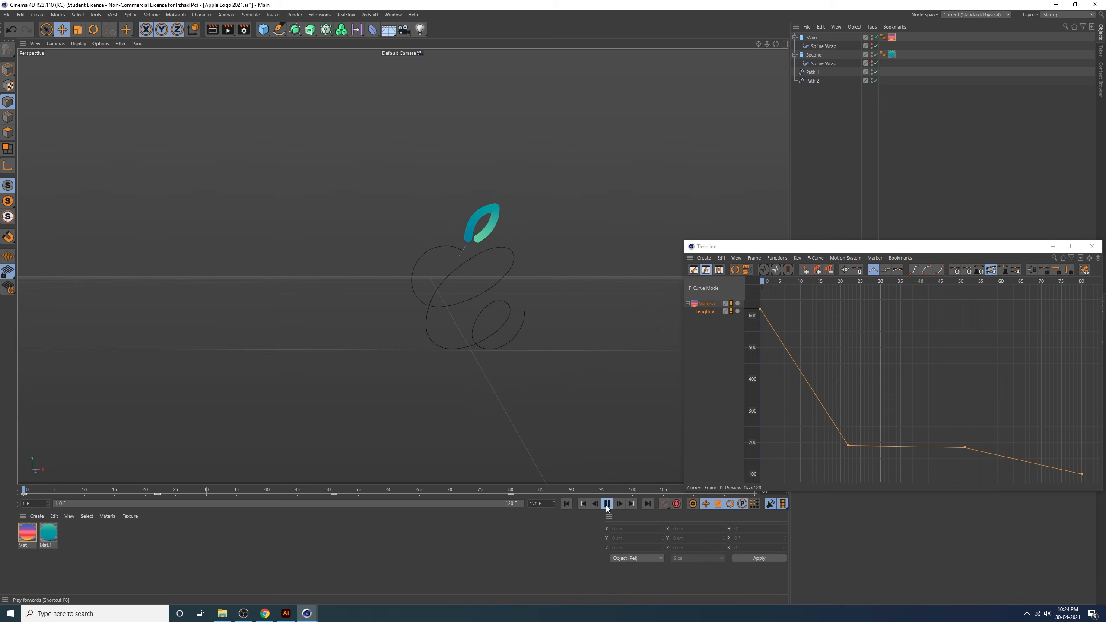
left_click(607, 504)
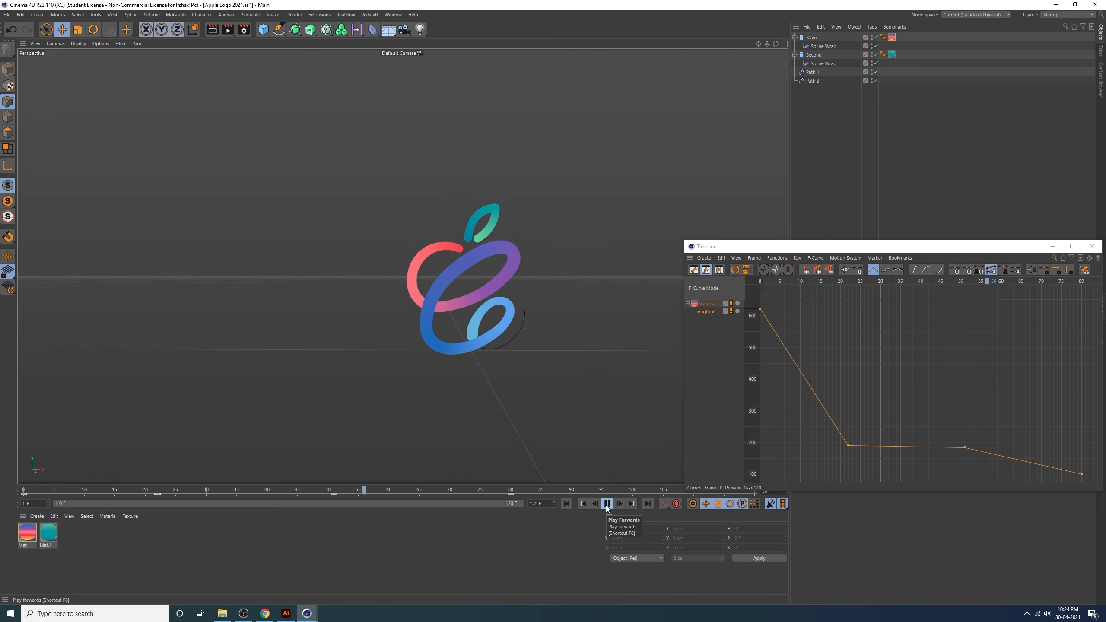
left_click(607, 504)
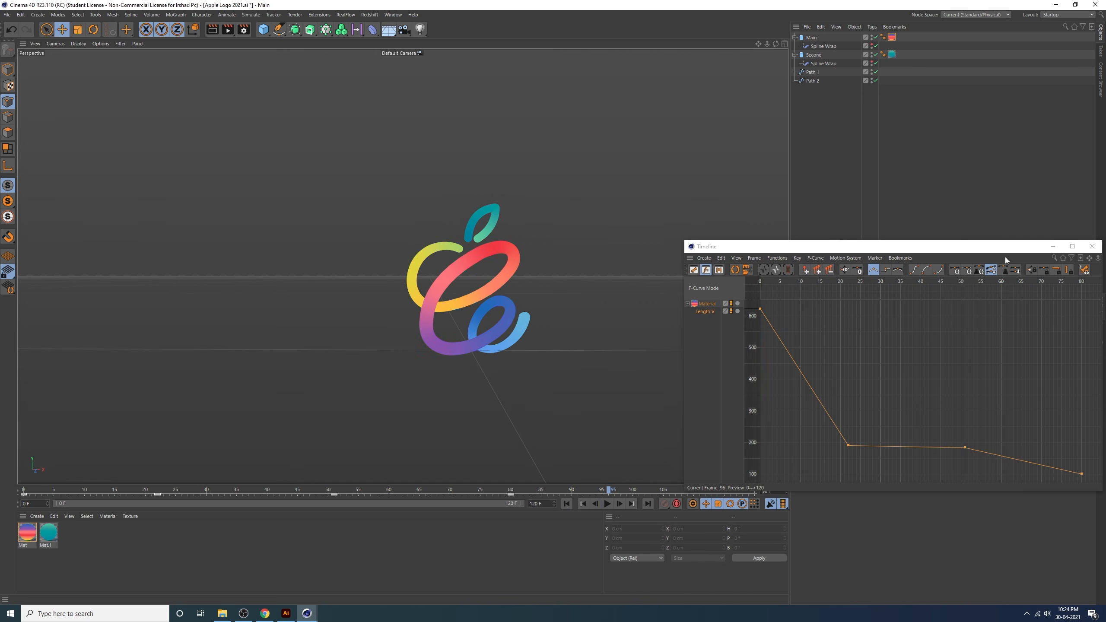
left_click_drag(1006, 247, 959, 249)
left_click(1045, 248)
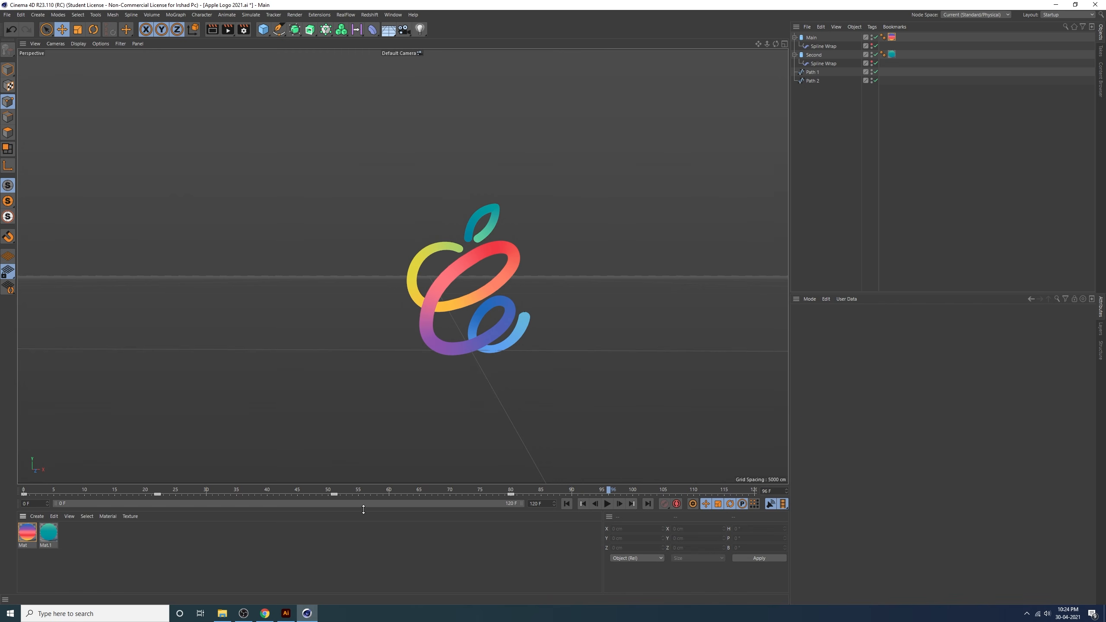
Move the third Length V keyframe to frame 32 and the last one to frame 96, and replay the animation from frame 0
left_click_drag(334, 495, 238, 494)
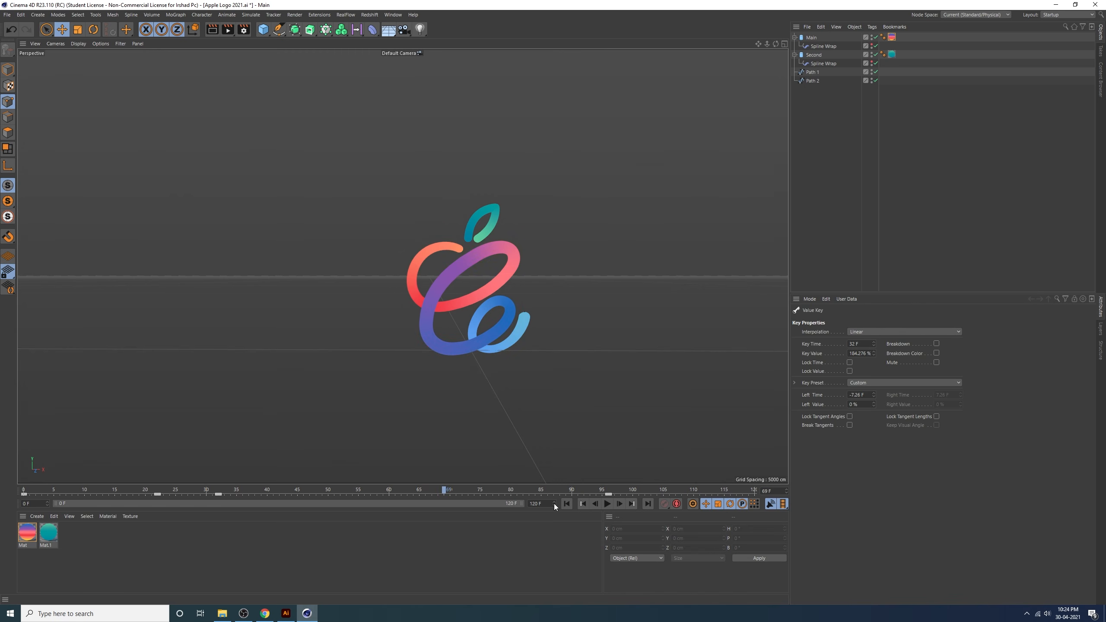
left_click(567, 504)
left_click(607, 503)
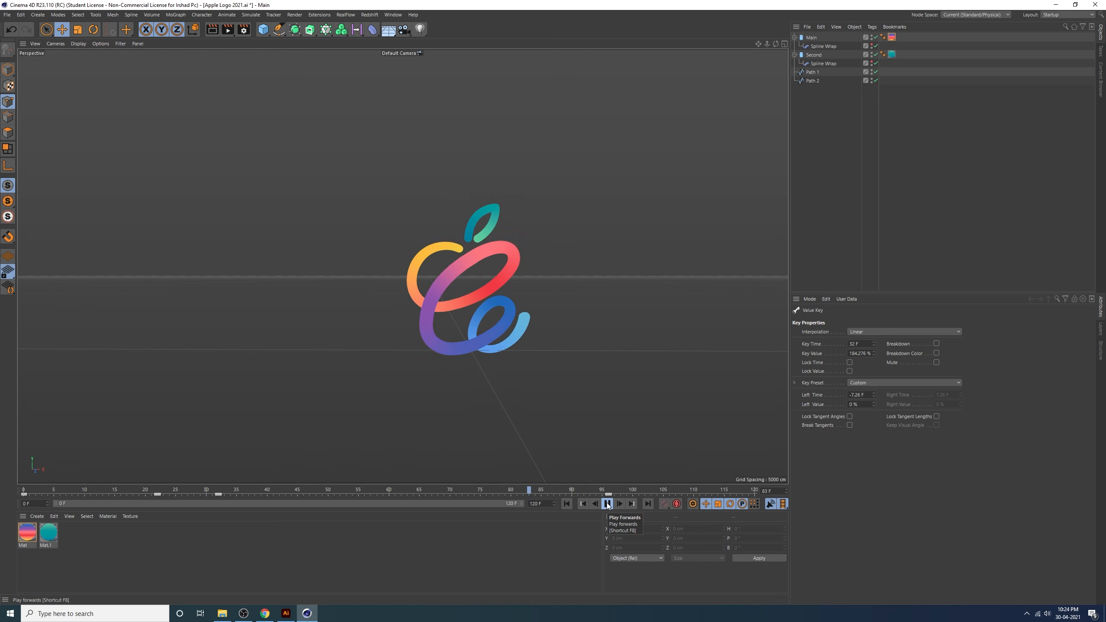
left_click(608, 504)
left_click(567, 504)
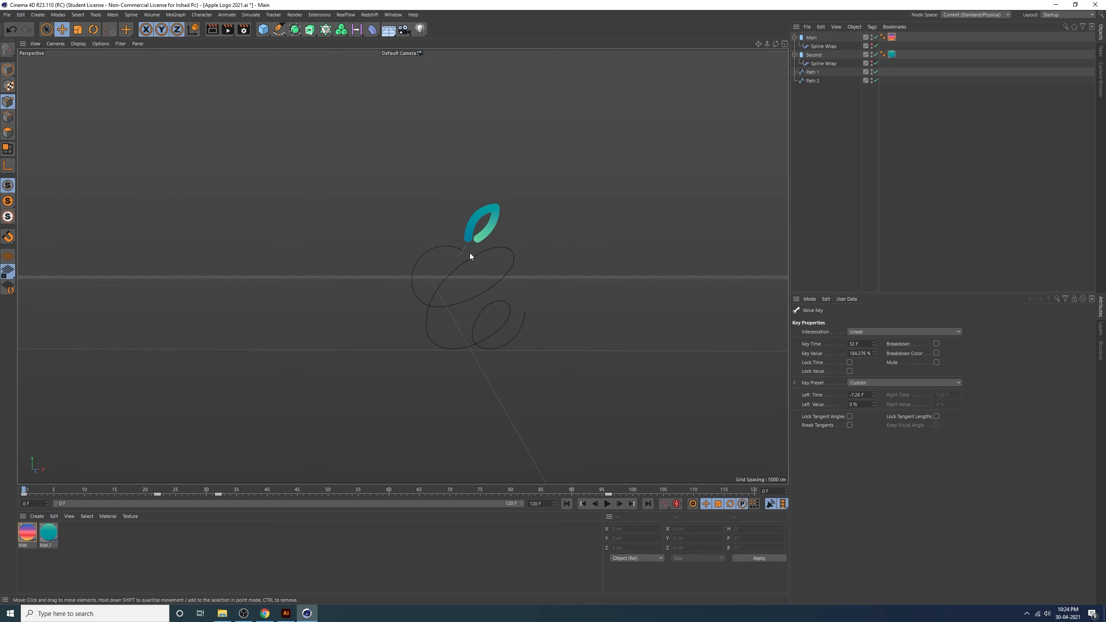
Select all keyframes of the Main object's Spline Wrap and material tag and shift them together to start at frame 15
left_click(812, 39)
left_click(817, 47)
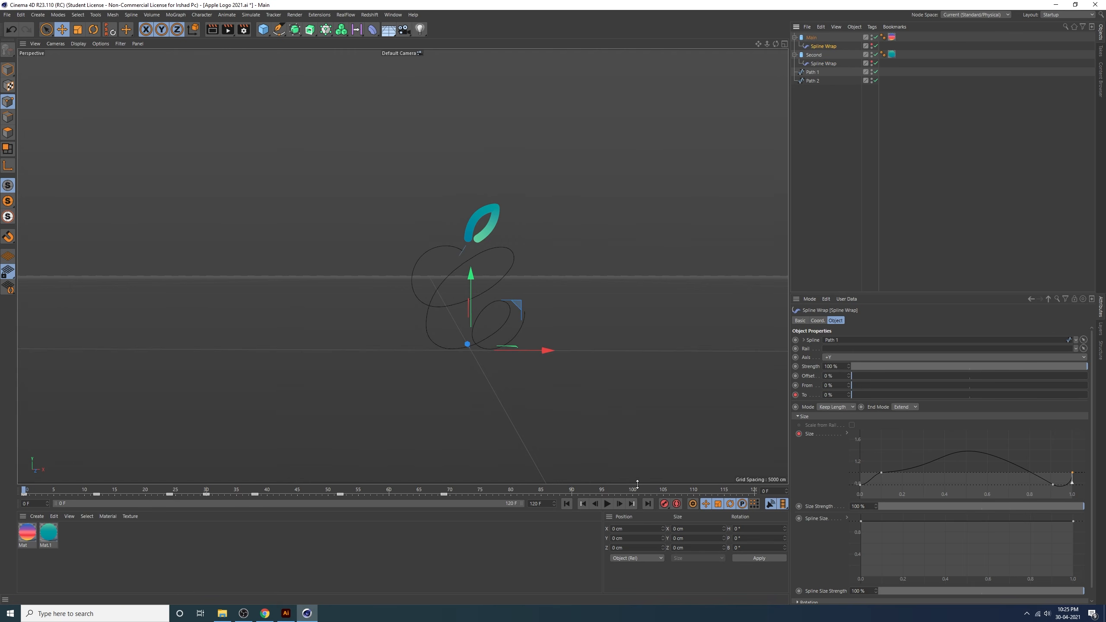
left_click(892, 37)
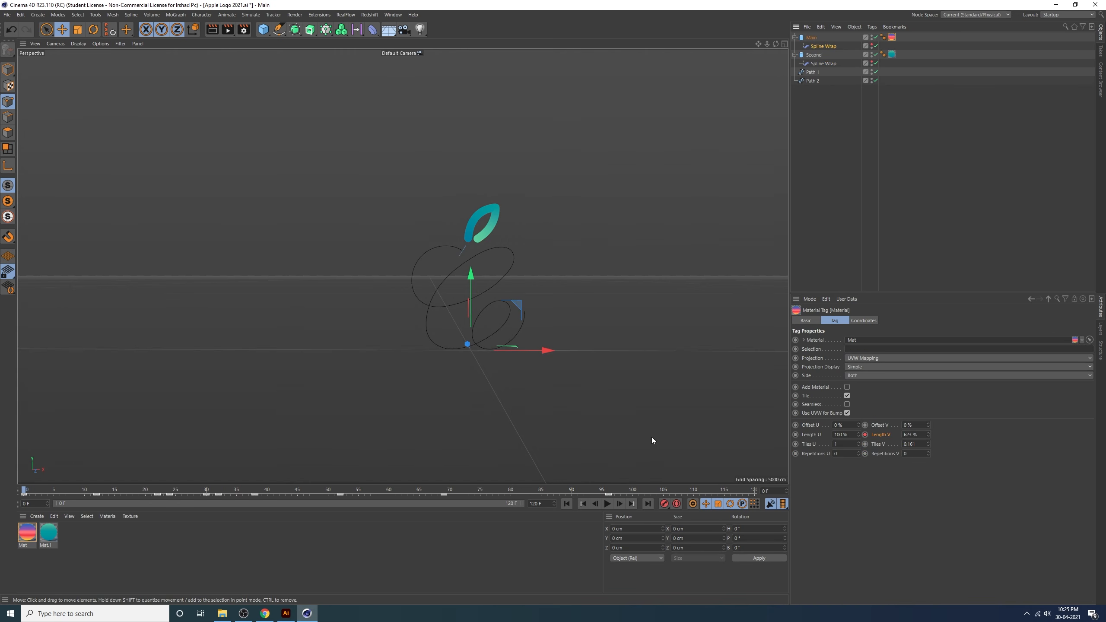
left_click_drag(629, 495, 164, 499)
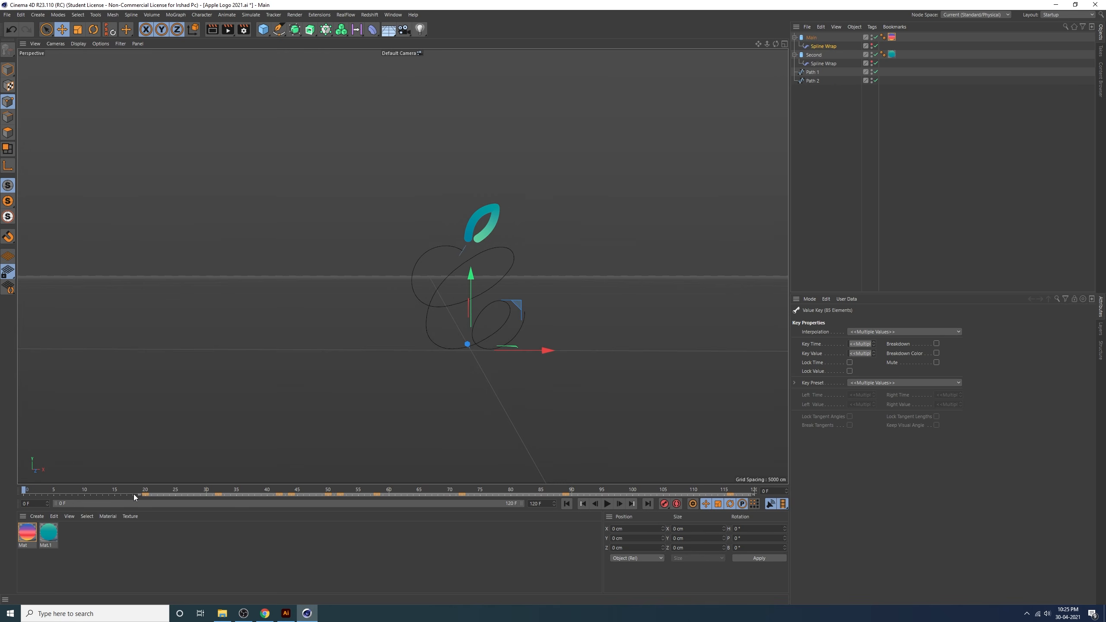
mouse_move(133, 495)
left_mouse_down()
mouse_move(156, 494)
mouse_move(130, 498)
left_mouse_up()
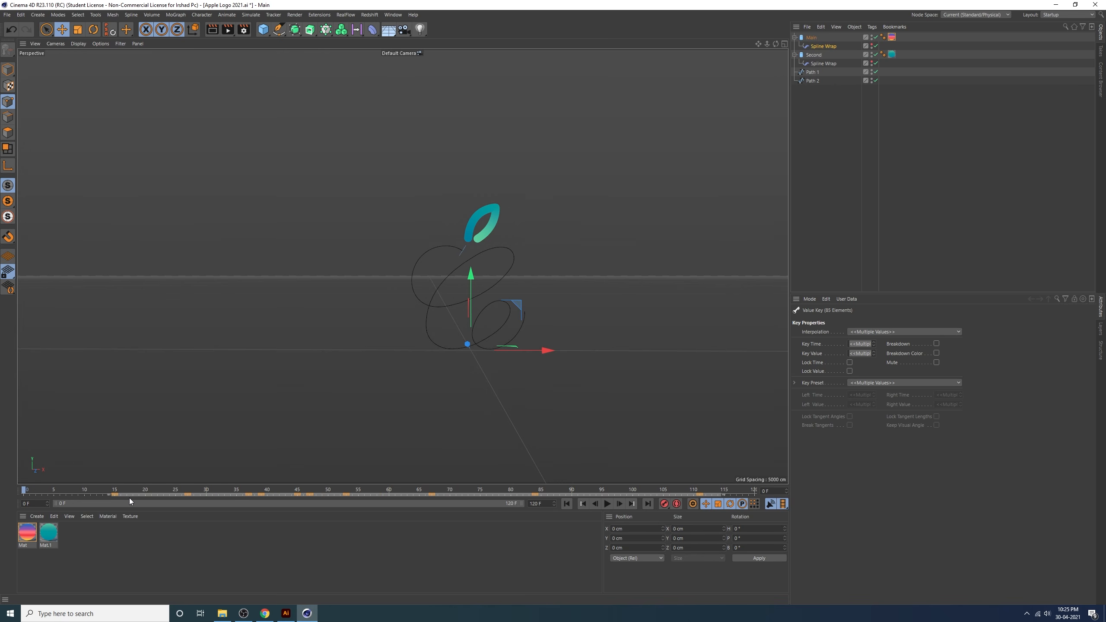
left_click(94, 495)
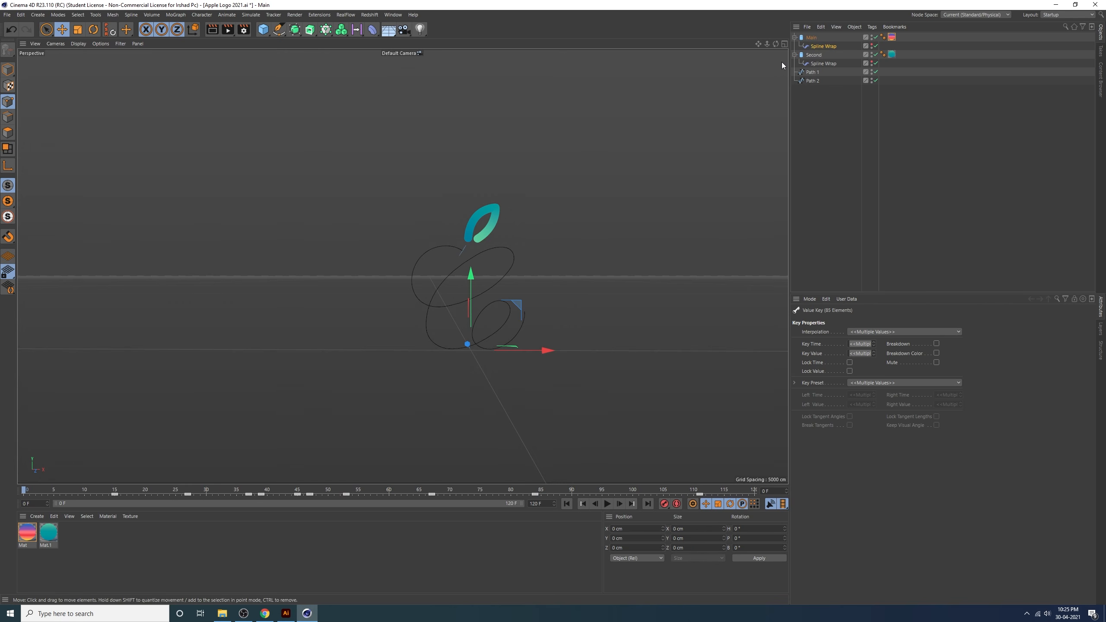
Keyframe the To value of the Second object's Spline Wrap from 0% at frame 0 to 100% at frame 16
left_click(824, 64)
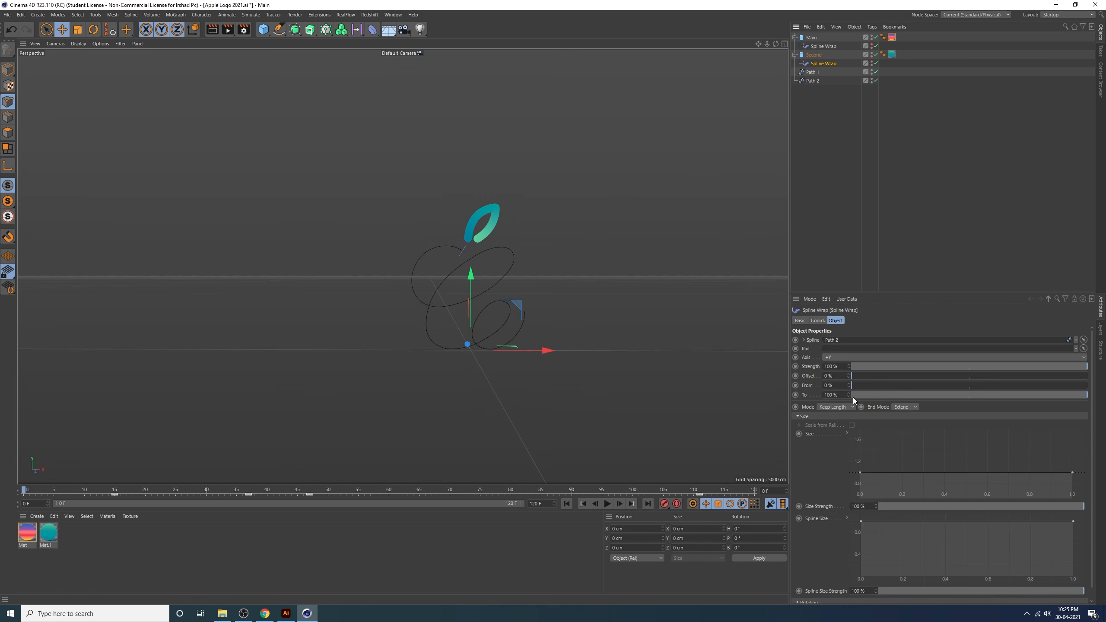
left_click_drag(1061, 395, 531, 450)
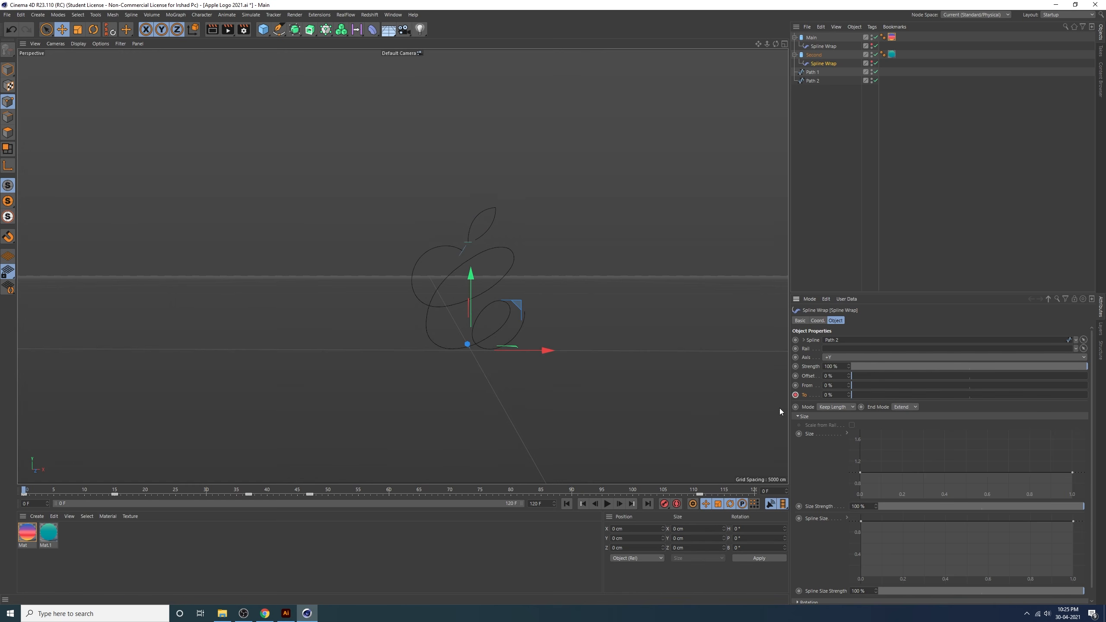
left_click_drag(92, 492, 120, 492)
left_click_drag(859, 395, 1089, 396)
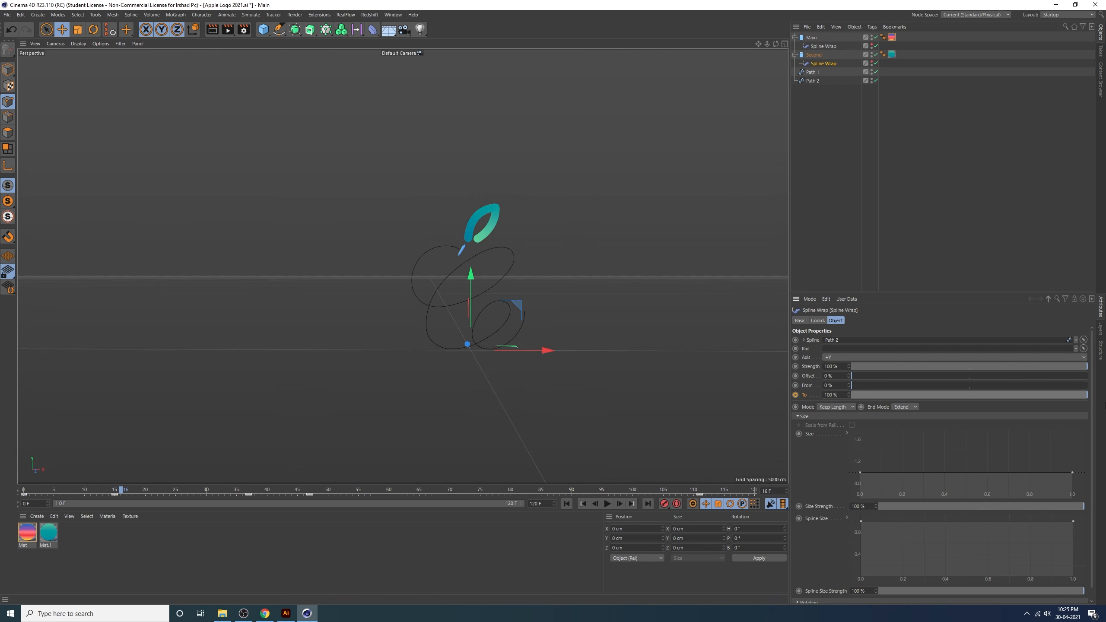
left_click(795, 395)
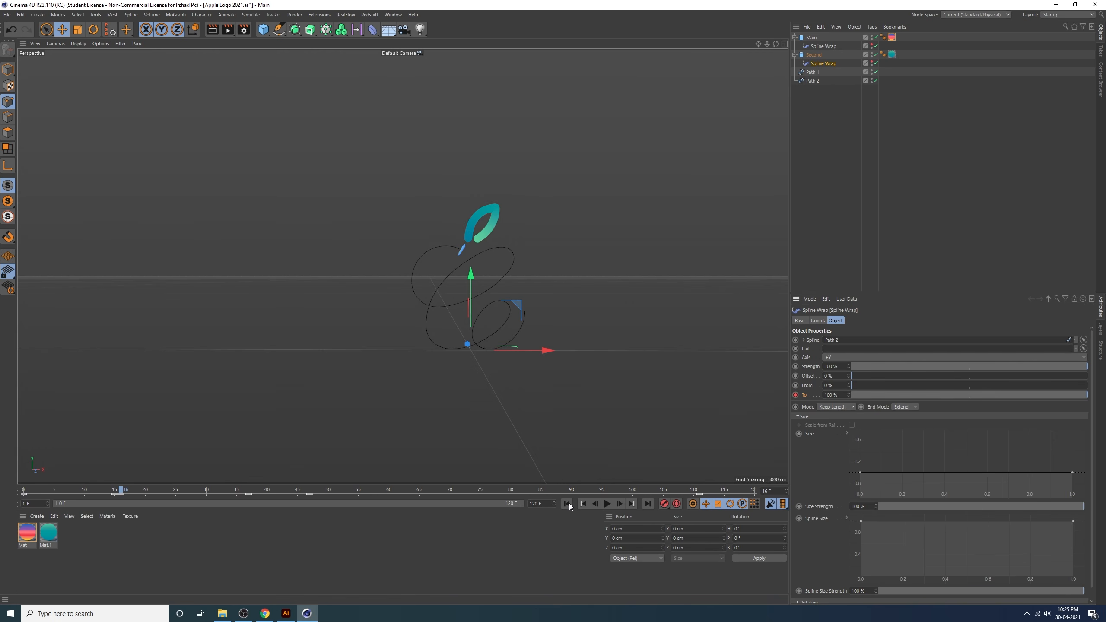
Play the animation from frame 0 to check the leaf's growth, and scrub back to the start
left_click(567, 503)
left_click(608, 504)
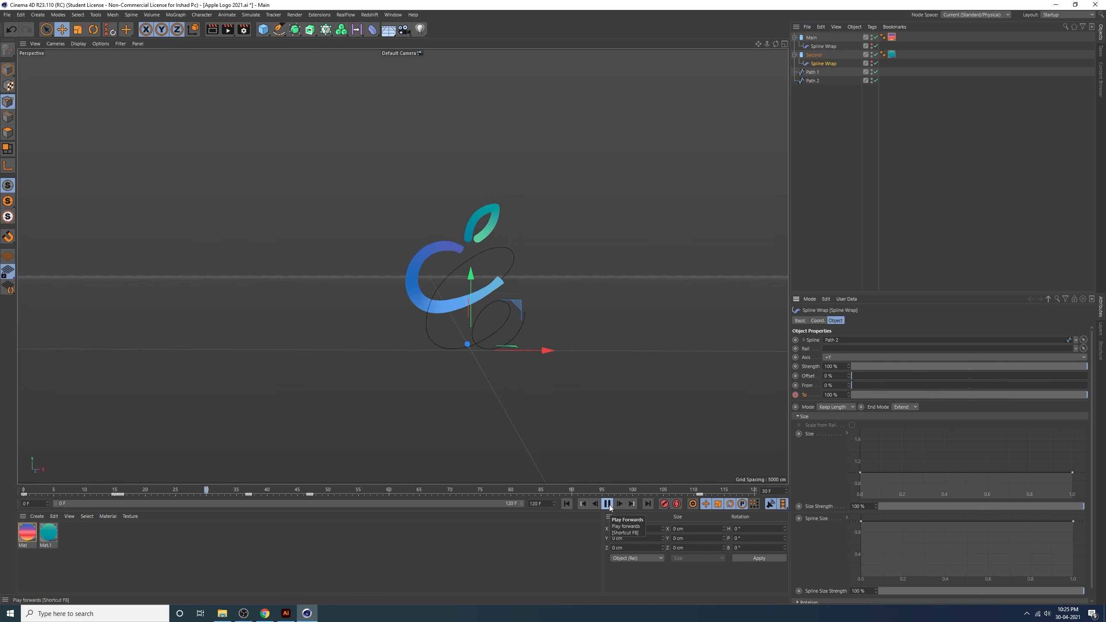
left_click(609, 504)
left_click_drag(123, 490, 24, 489)
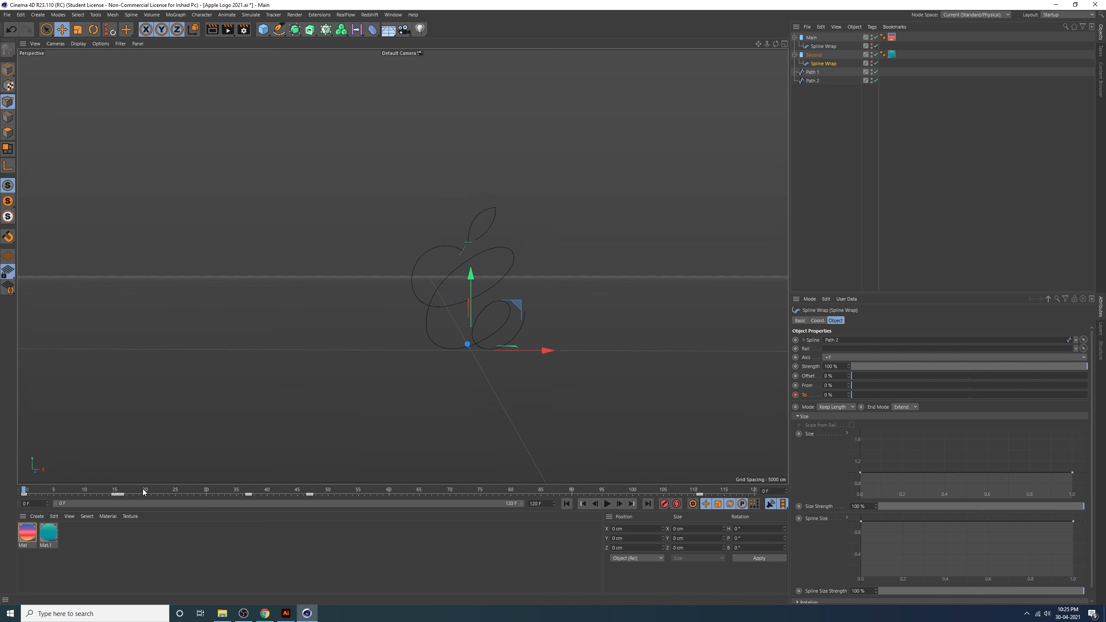
Show only the F-curve of the Second object's Spline Wrap in the Timeline and place that window beside the logo
right_click(830, 62)
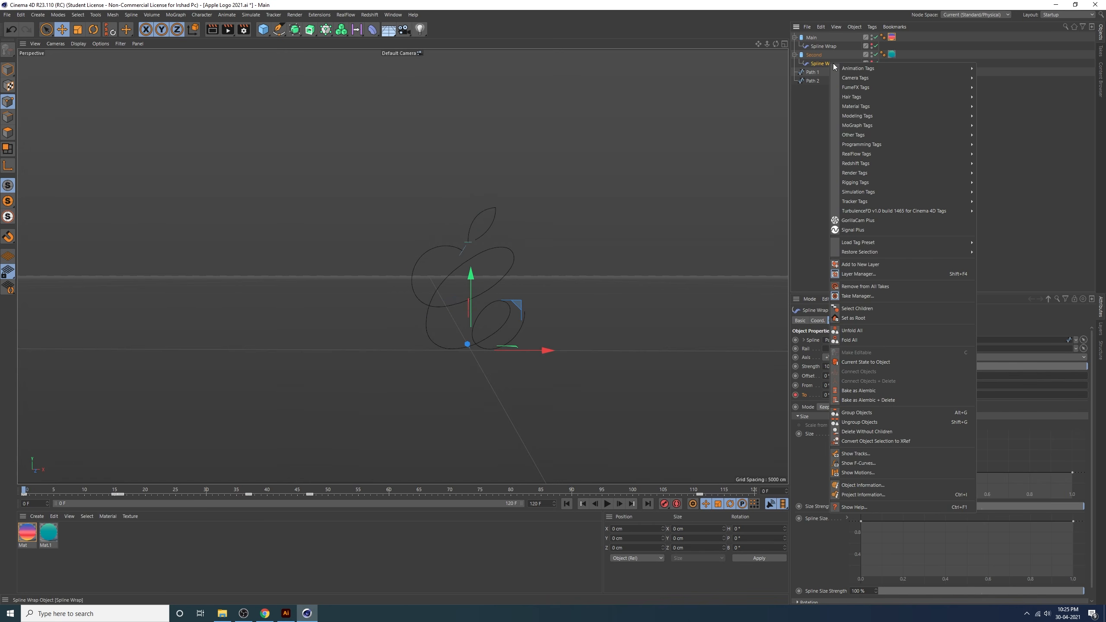
left_click(873, 463)
left_click(731, 441)
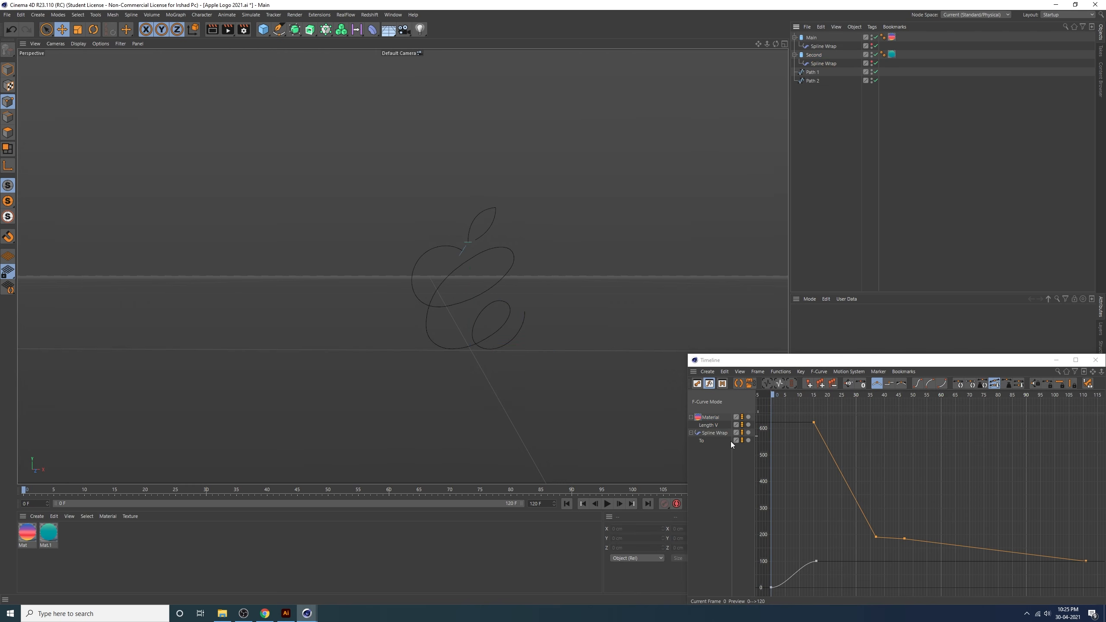
left_click(821, 63)
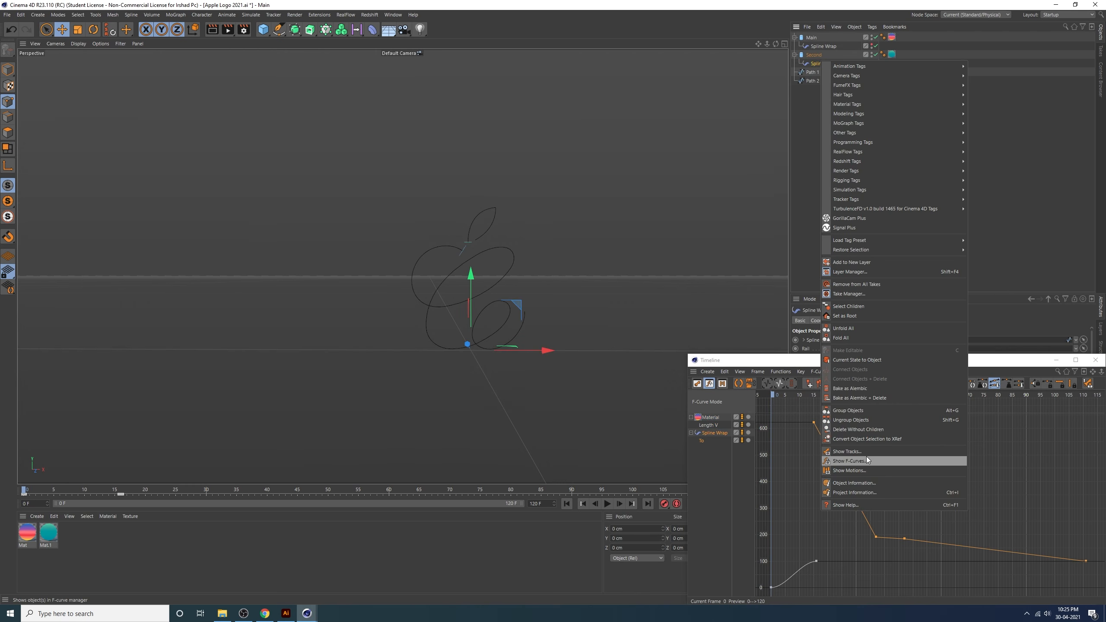
left_click(849, 461)
left_click_drag(933, 361, 851, 205)
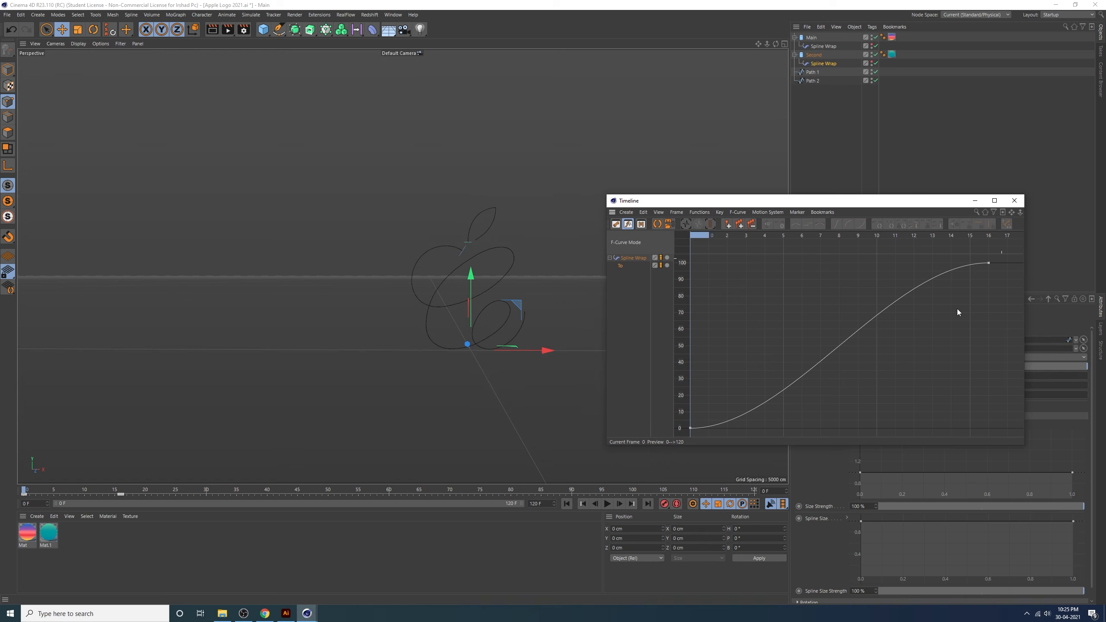
Lengthen and slightly raise the outgoing tangent of the first To key so the leaf's growth starts slowly
left_click_drag(731, 439, 675, 397)
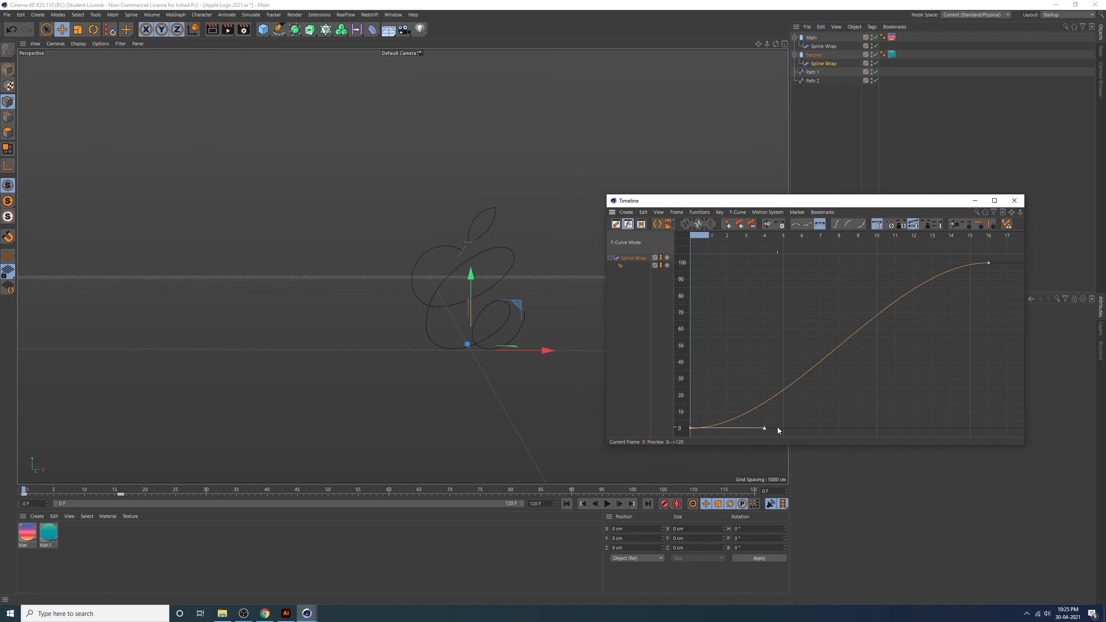
left_click_drag(767, 432, 903, 394)
mouse_move(928, 345)
middle_mouse_down("alt")
mouse_move(919, 354)
mouse_move(945, 351)
middle_mouse_up("alt")
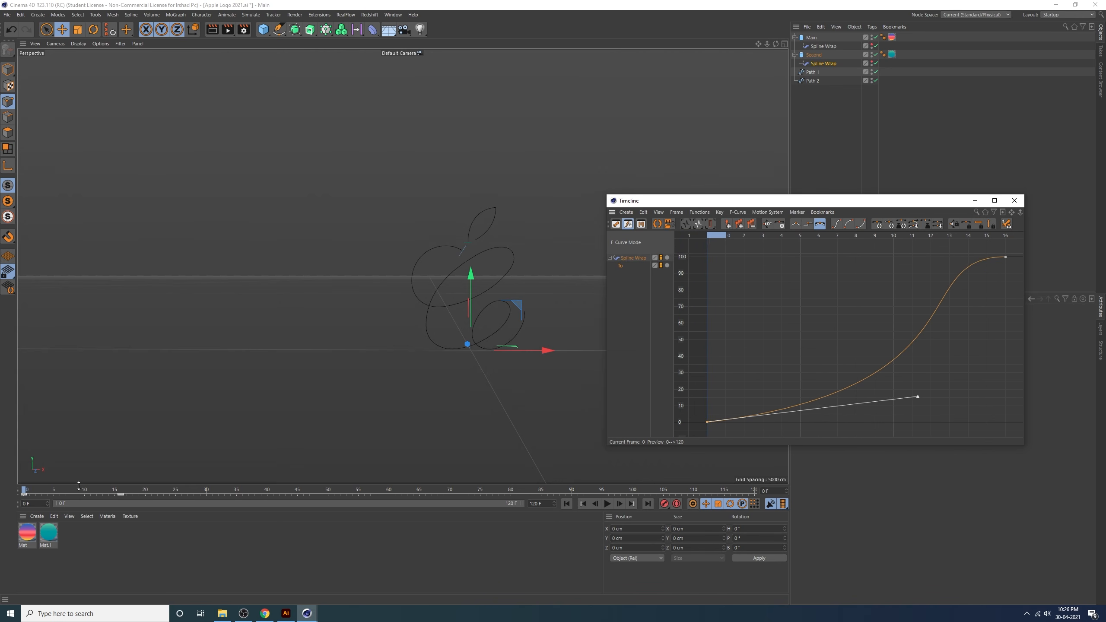
Play the animation from frame 0 to check the leaf's new easing, close the Timeline window, and review the opening frames again
mouse_move(24, 491)
left_mouse_down()
mouse_move(154, 498)
mouse_move(24, 491)
left_mouse_up()
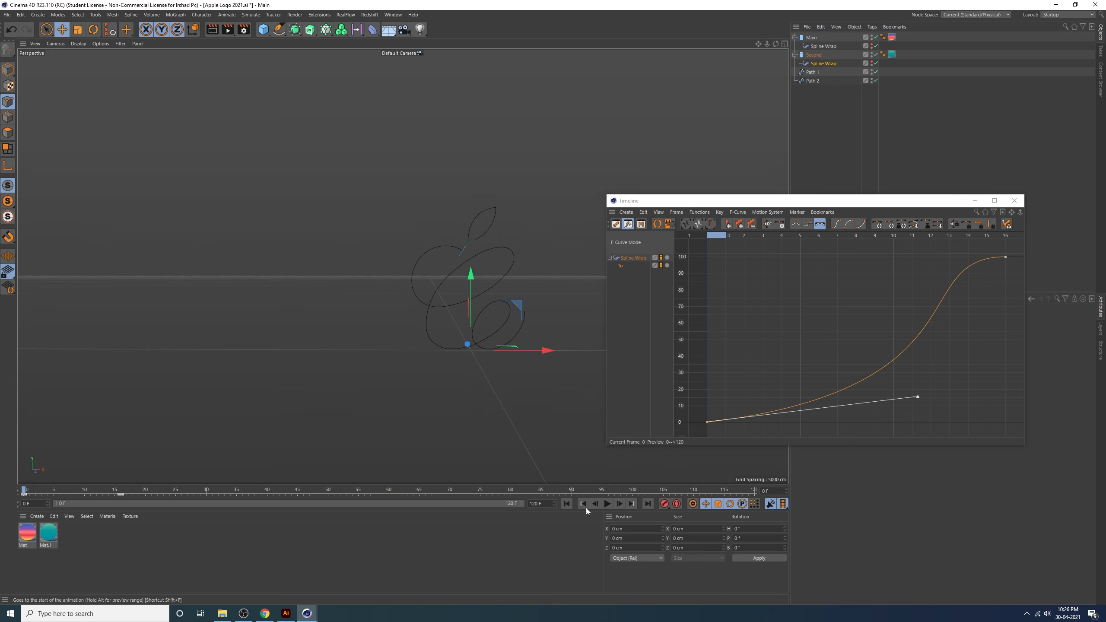
left_click(609, 504)
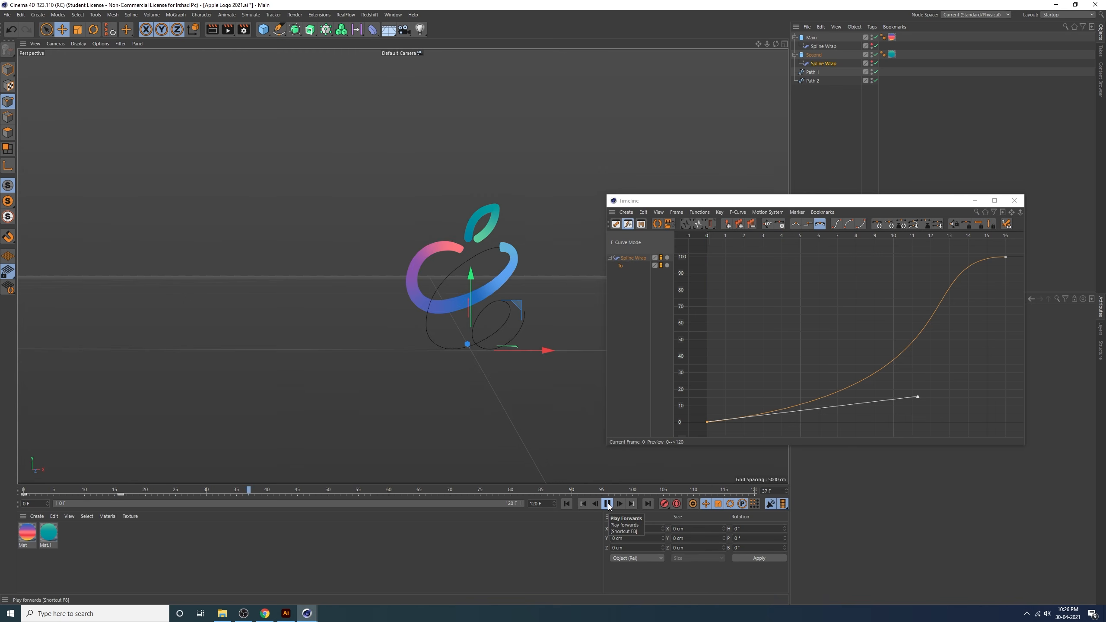
key("F8")
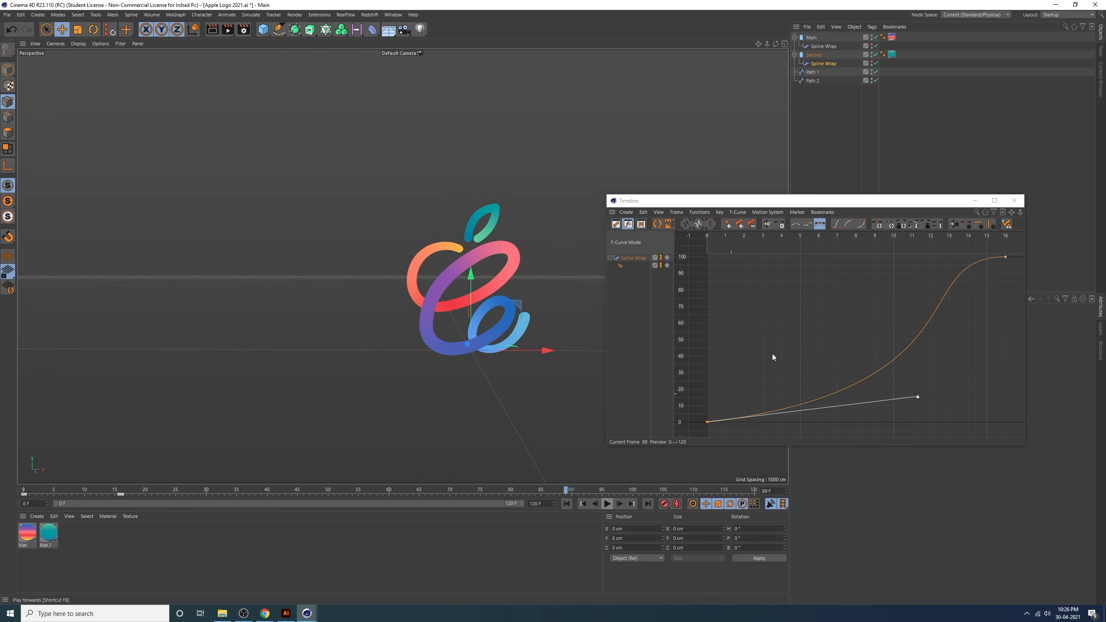
left_click(1014, 201)
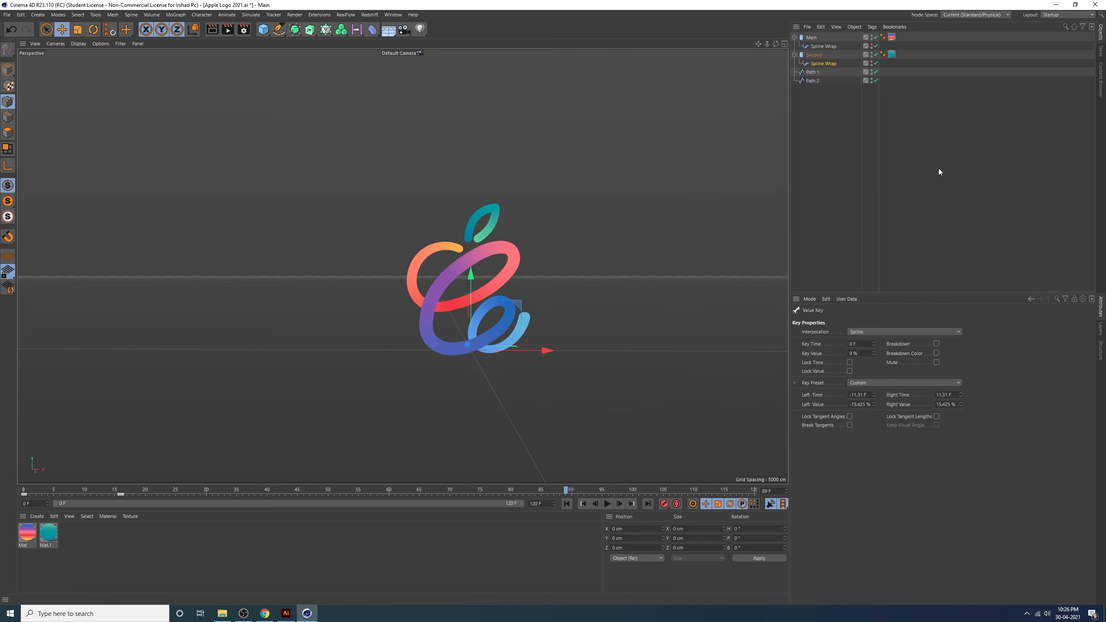
left_click(567, 504)
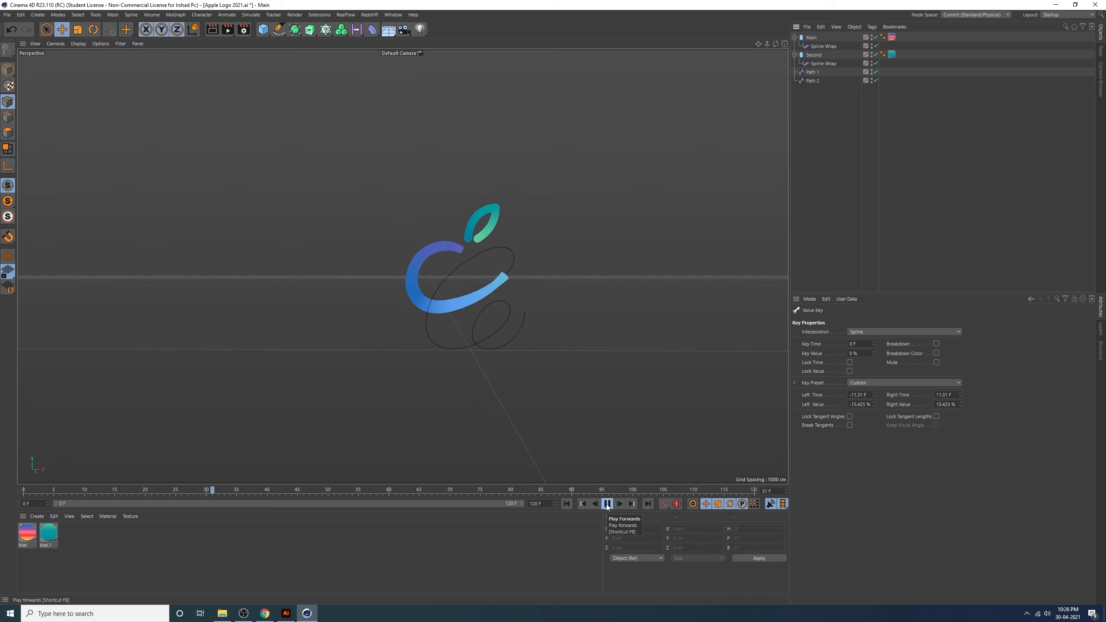
left_click(607, 504)
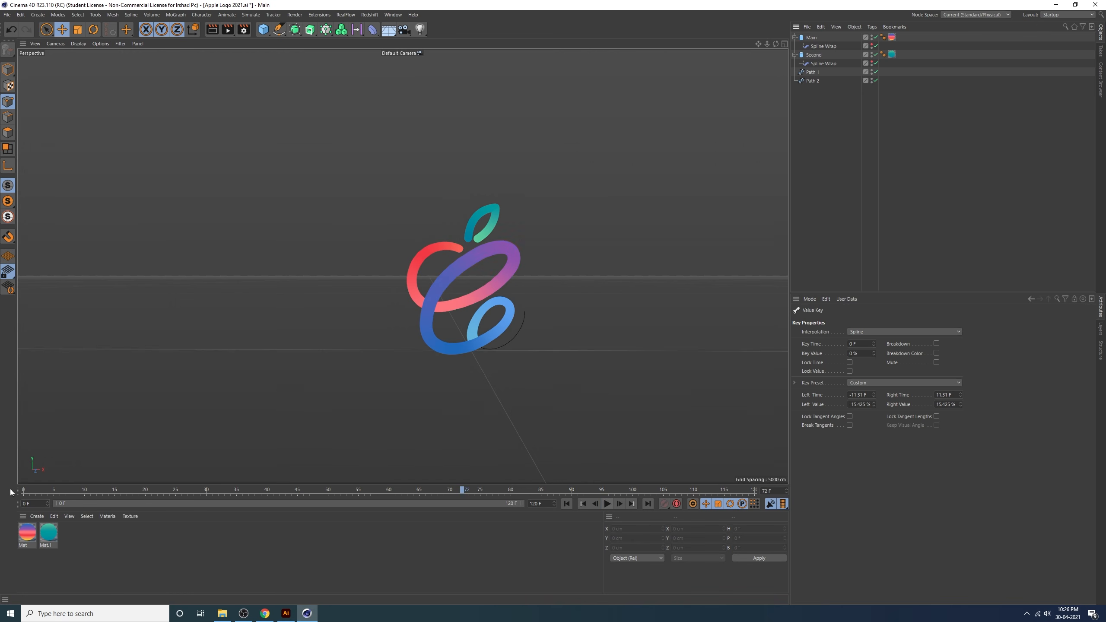
mouse_move(44, 486)
left_mouse_down()
mouse_move(45, 428)
mouse_move(56, 477)
mouse_move(129, 483)
left_mouse_up()
left_click(60, 482)
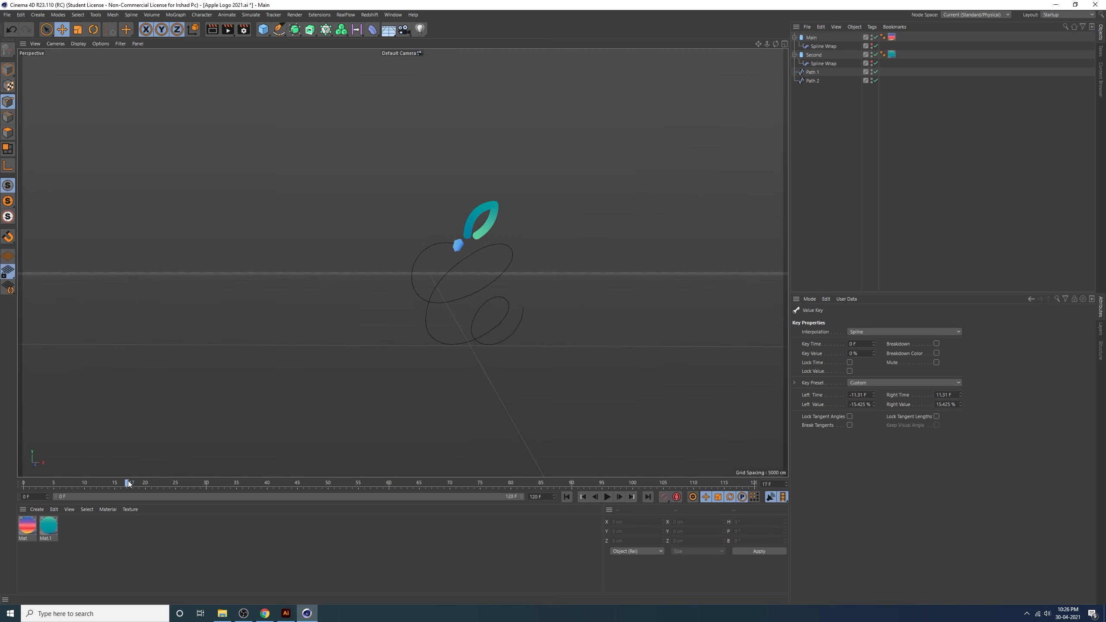
Move the ending To keyframe of the Second object's Spline Wrap to frame 19
left_click(828, 63)
left_click(159, 487)
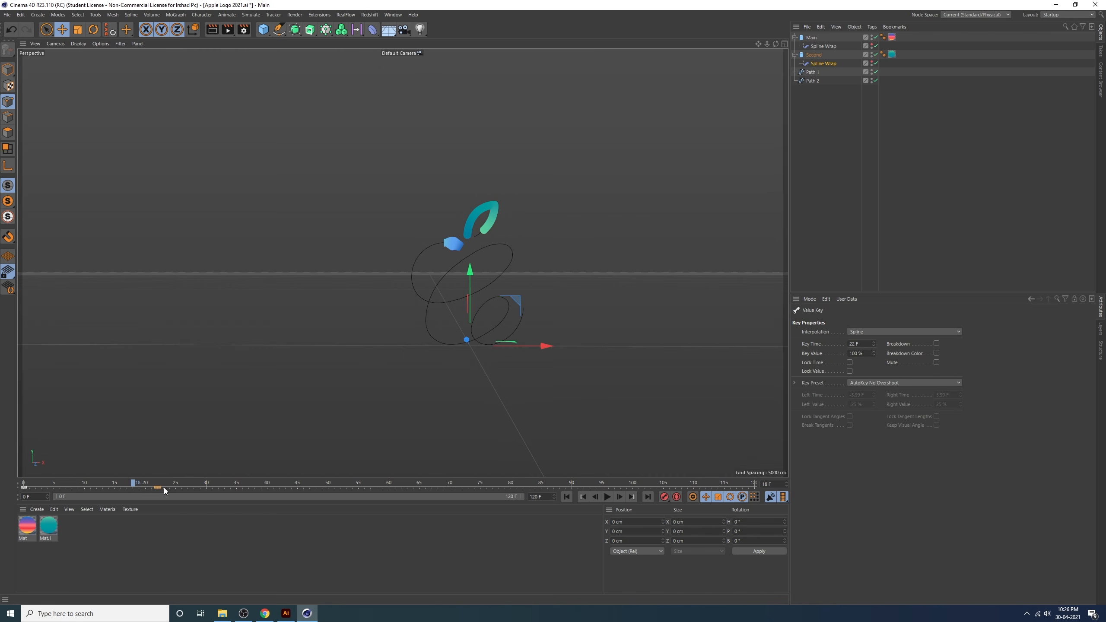
left_click_drag(164, 488, 87, 486)
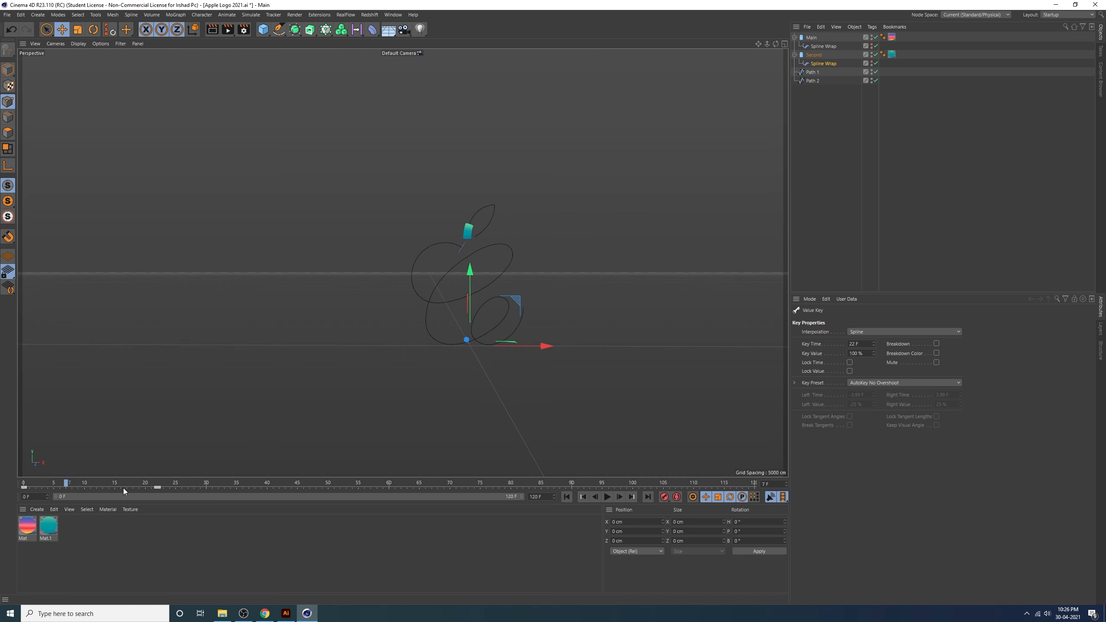
left_click(147, 489)
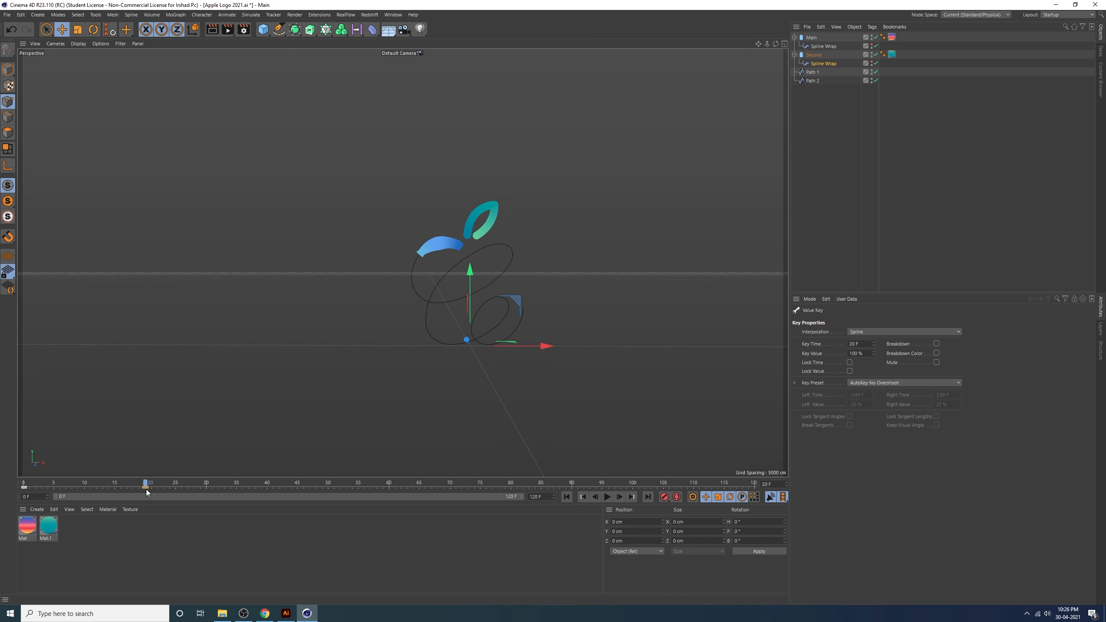
Replay the animation with nothing selected to check the leaf's slower growth, and scrub through the opening frames
left_click(566, 497)
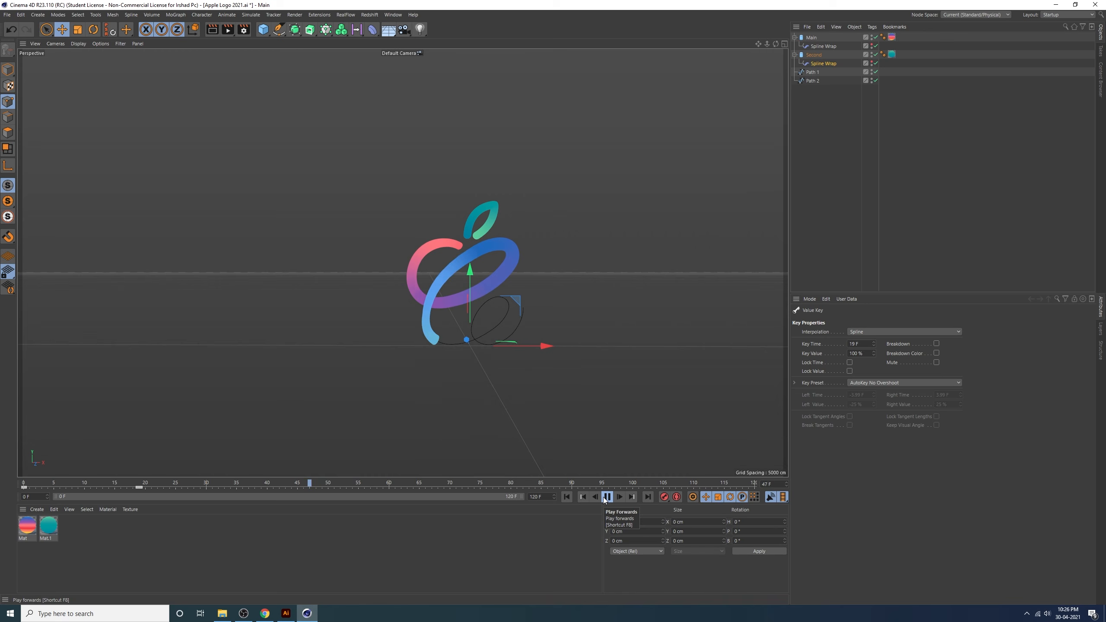
left_click(954, 168)
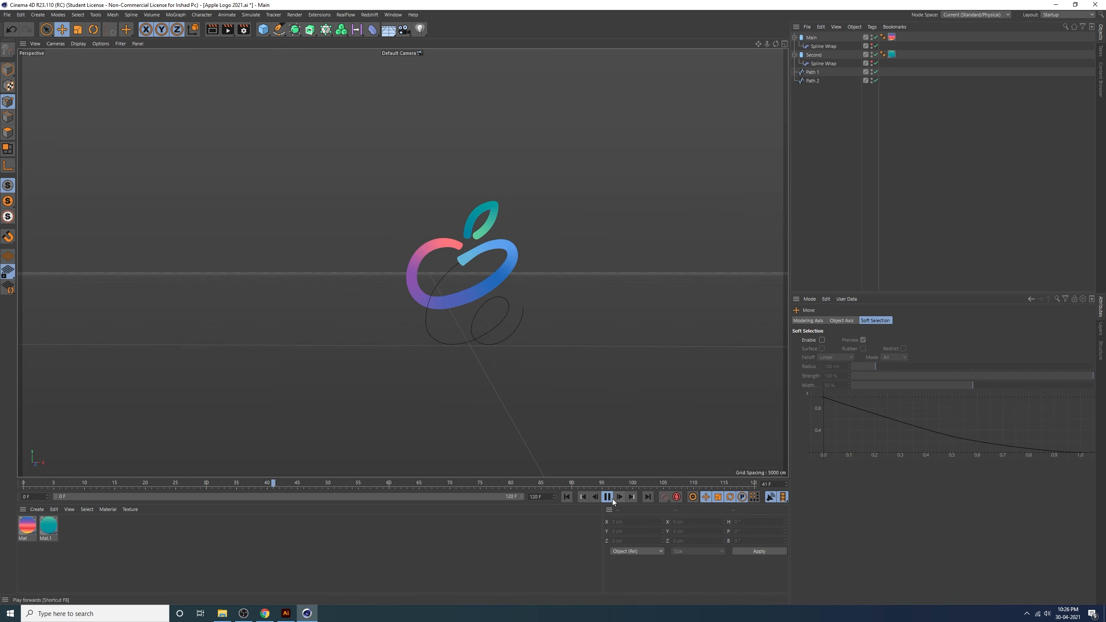
key("F8")
left_click_drag(80, 484, 49, 483)
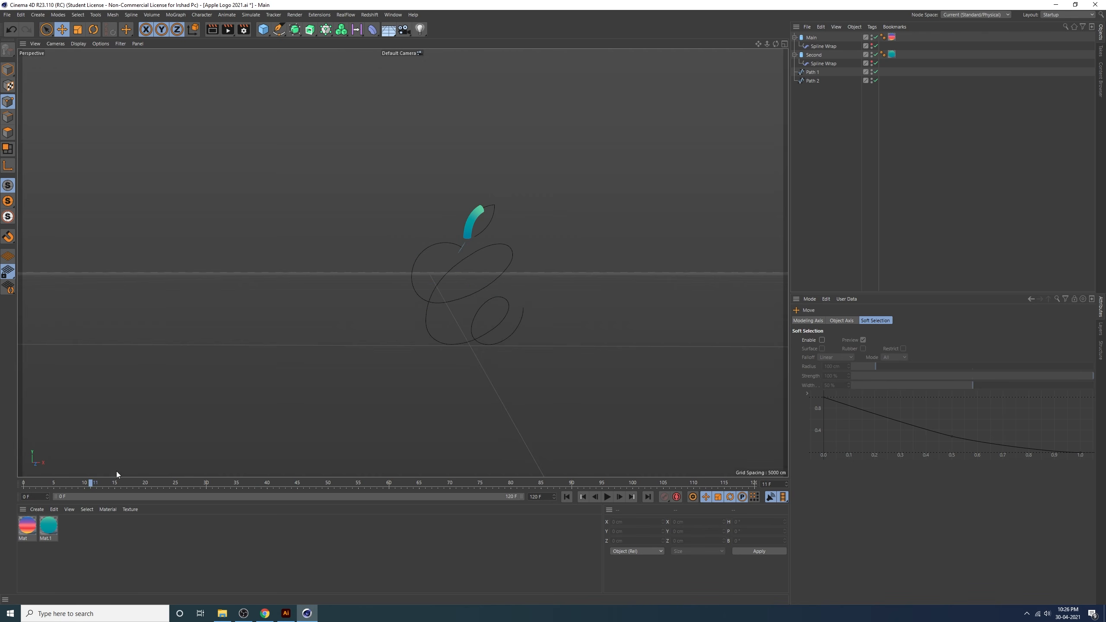
At frame 15, where the Main Spline Wrap's keys begin, set Main's Visible in Editor and Visible in Renderer to On and keyframe both
left_click(814, 38)
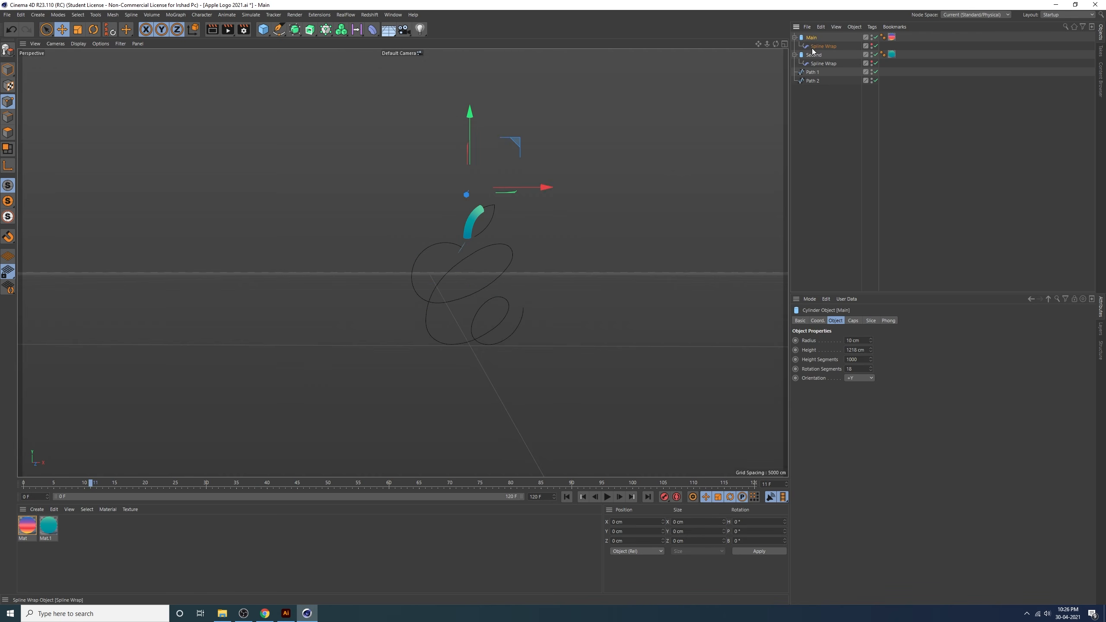
left_click(822, 47)
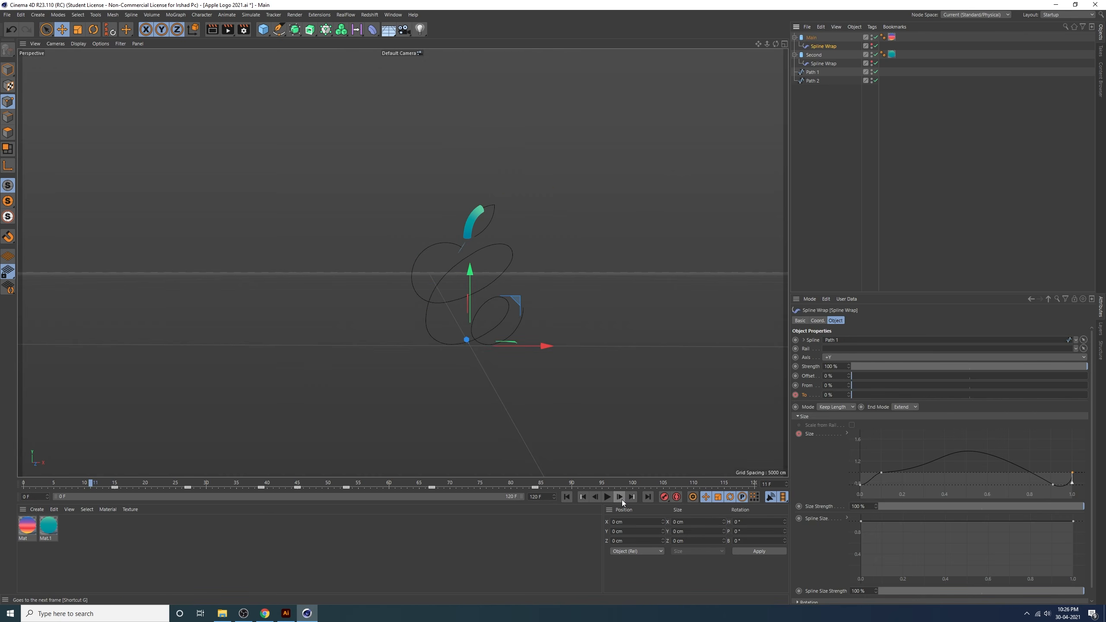
left_click(631, 497)
left_click(975, 91)
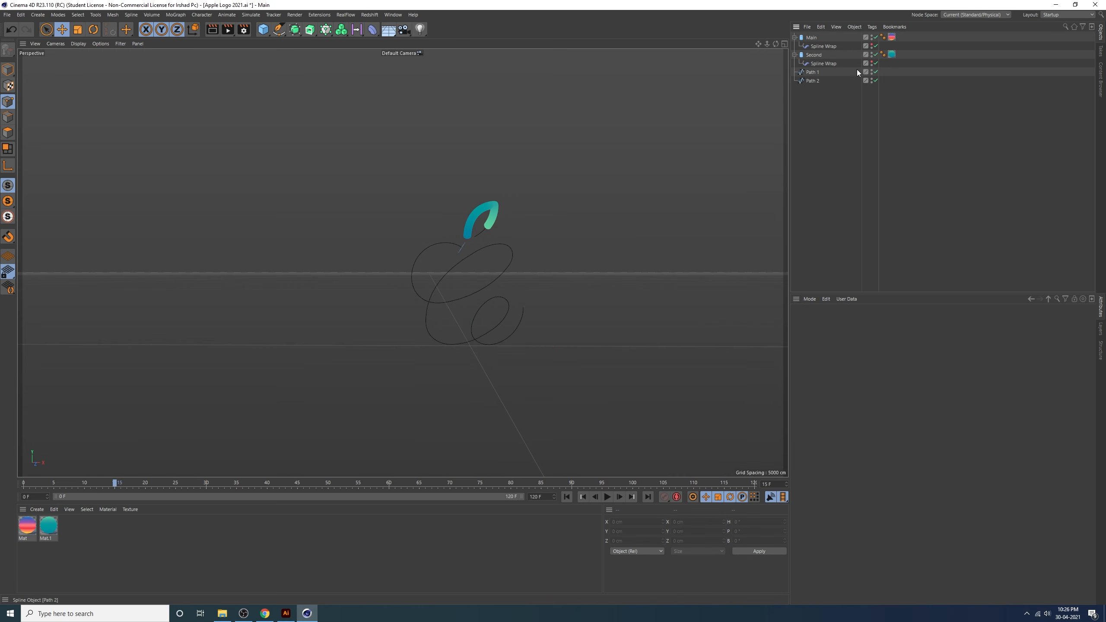
left_click(813, 38)
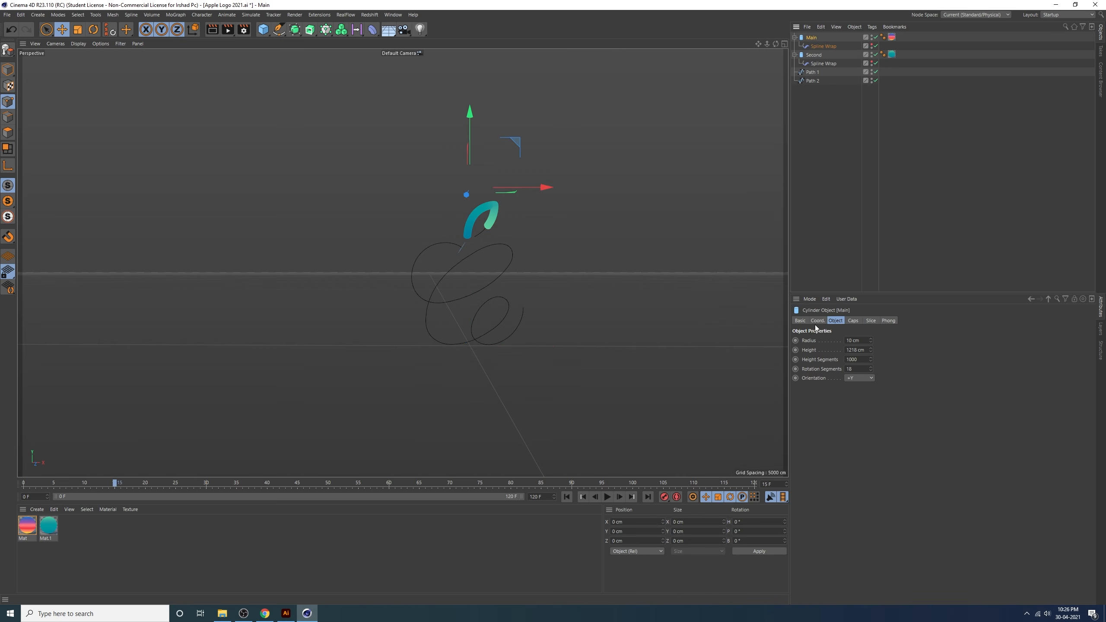
left_click(800, 320)
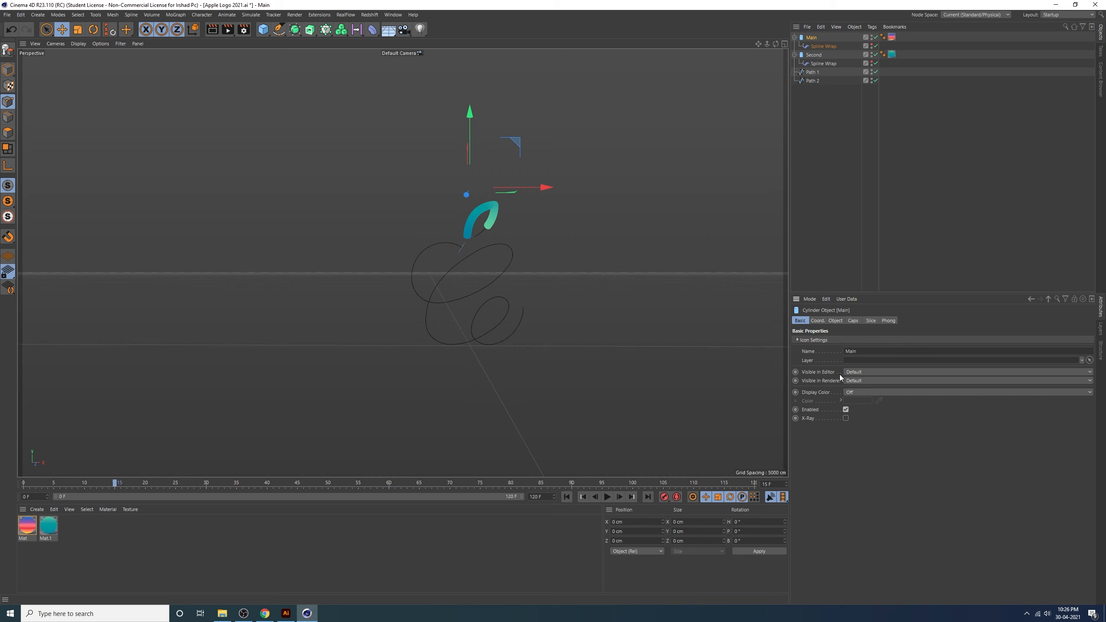
left_click(860, 373)
left_click(860, 391)
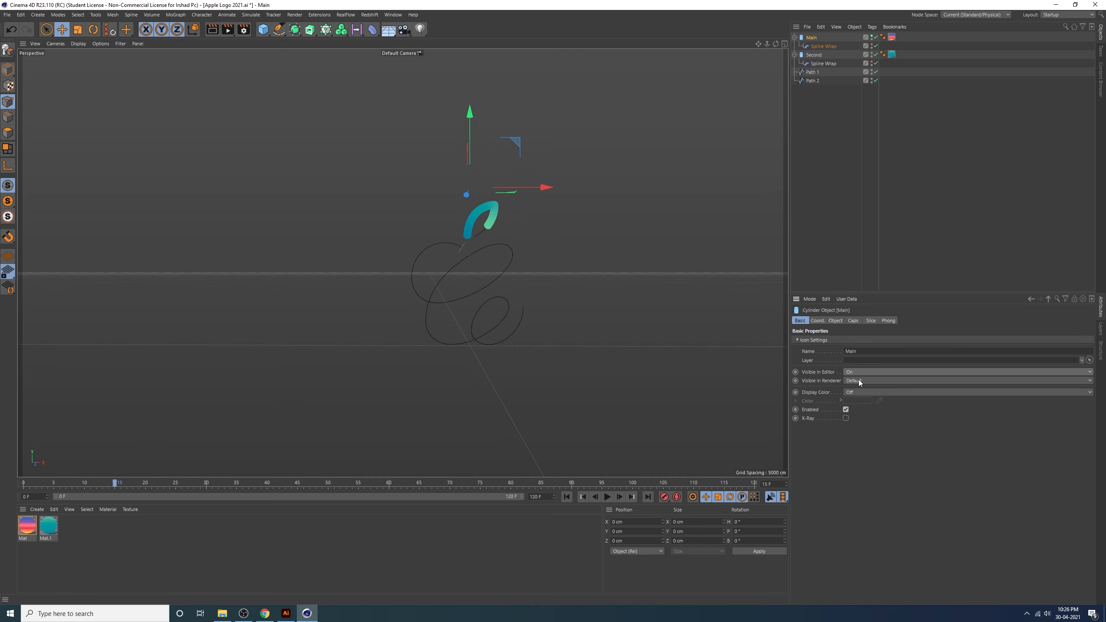
left_click(858, 381)
left_click(856, 399)
left_click(796, 372)
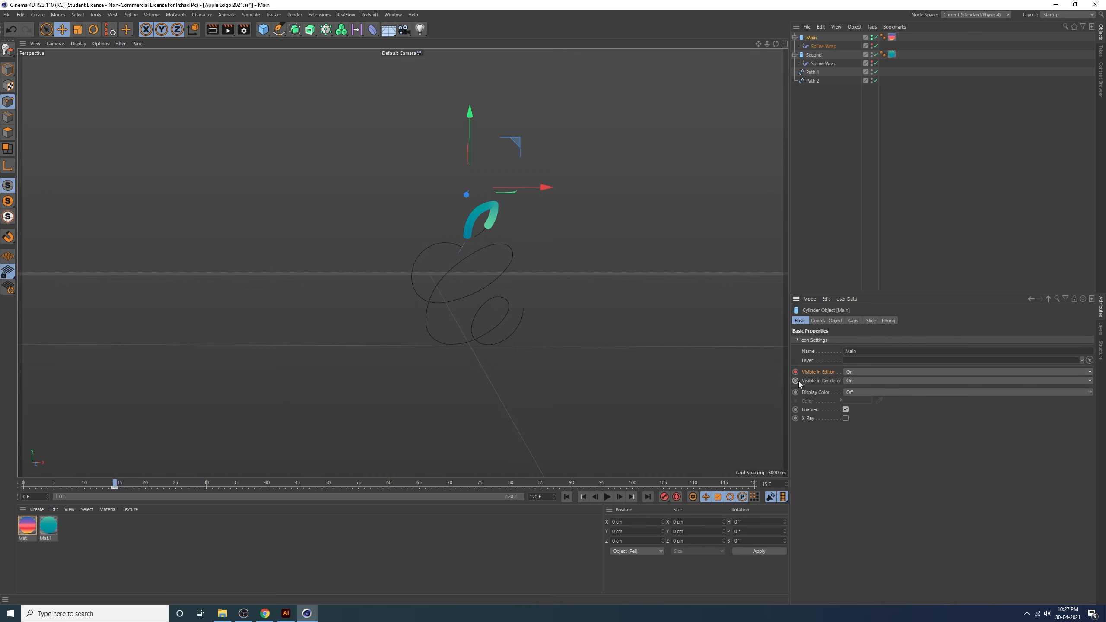
left_click(795, 381)
At frame 14, set the Main object's Visible in Renderer and Visible in Editor to Off and keyframe both
left_click(595, 497)
left_click(854, 380)
left_click(856, 409)
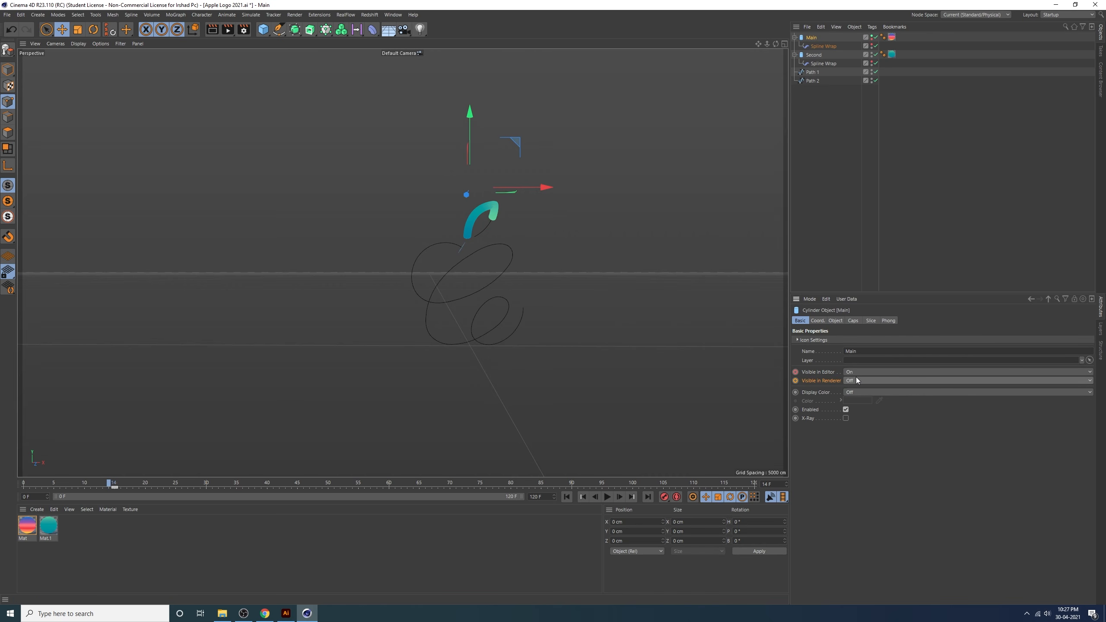
left_click(856, 372)
left_click(856, 400)
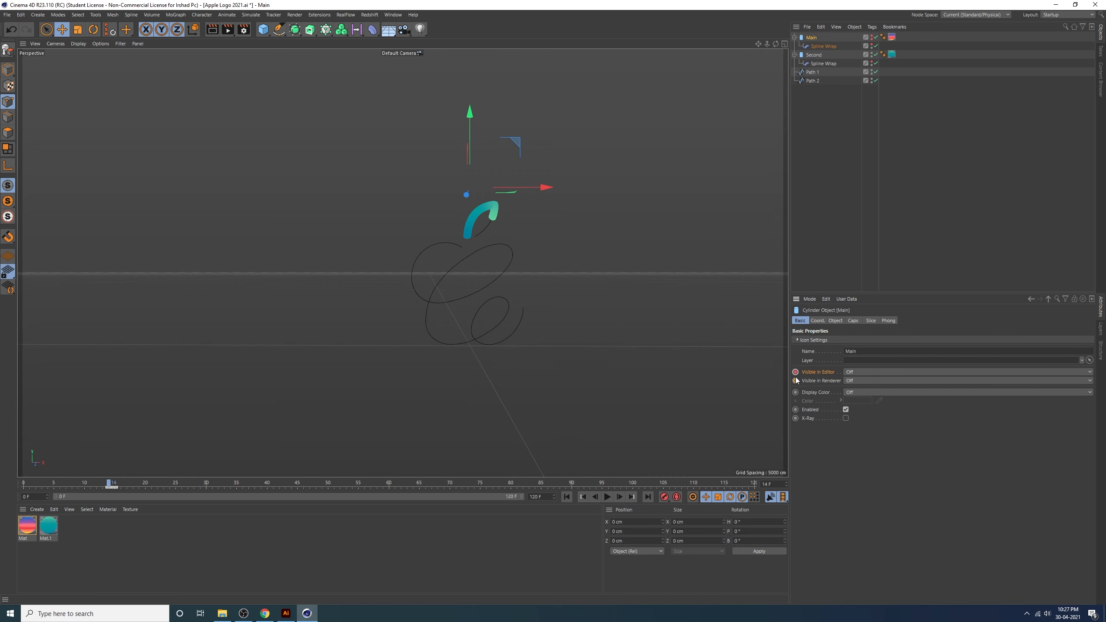
left_click(538, 539)
left_click(583, 497)
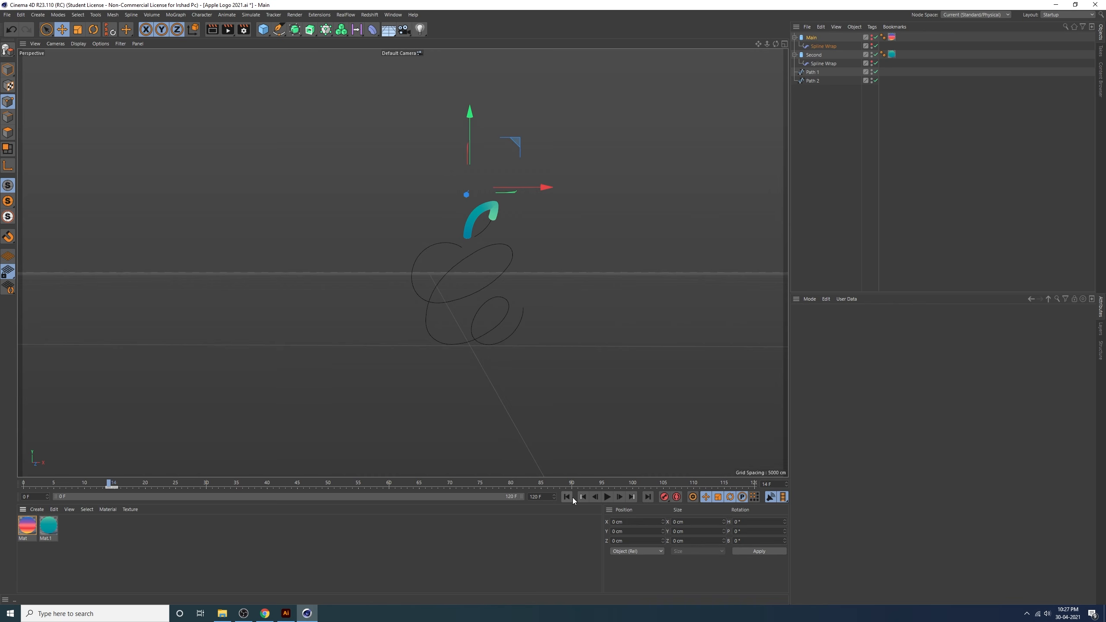
Deselect everything and play the complete logo animation in the viewport, and stop playback at the end
left_click(950, 148)
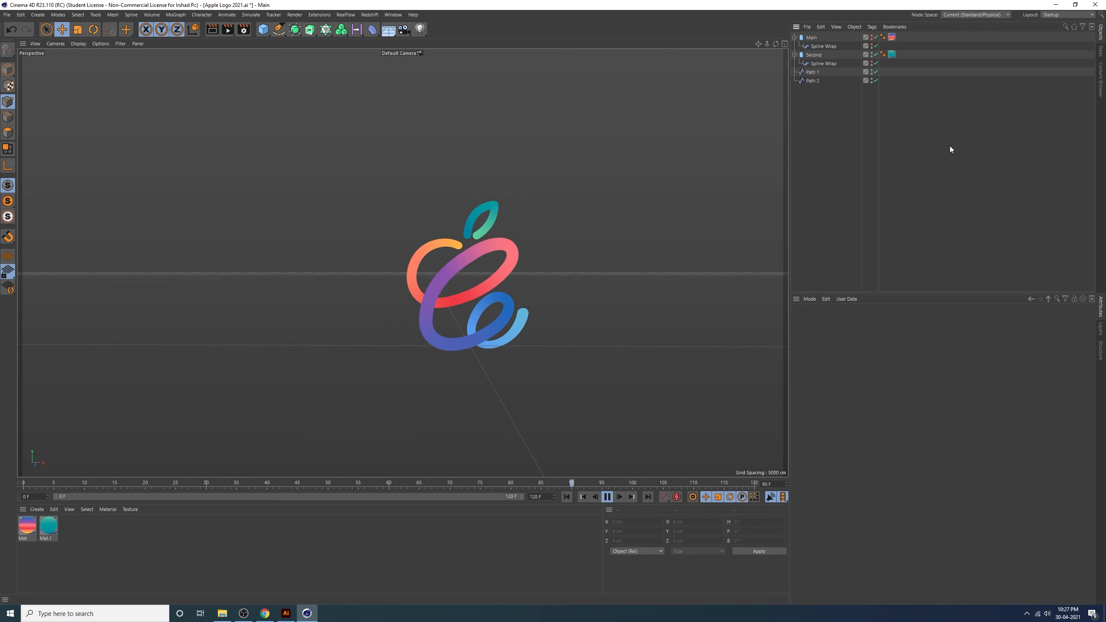
left_click(606, 498)
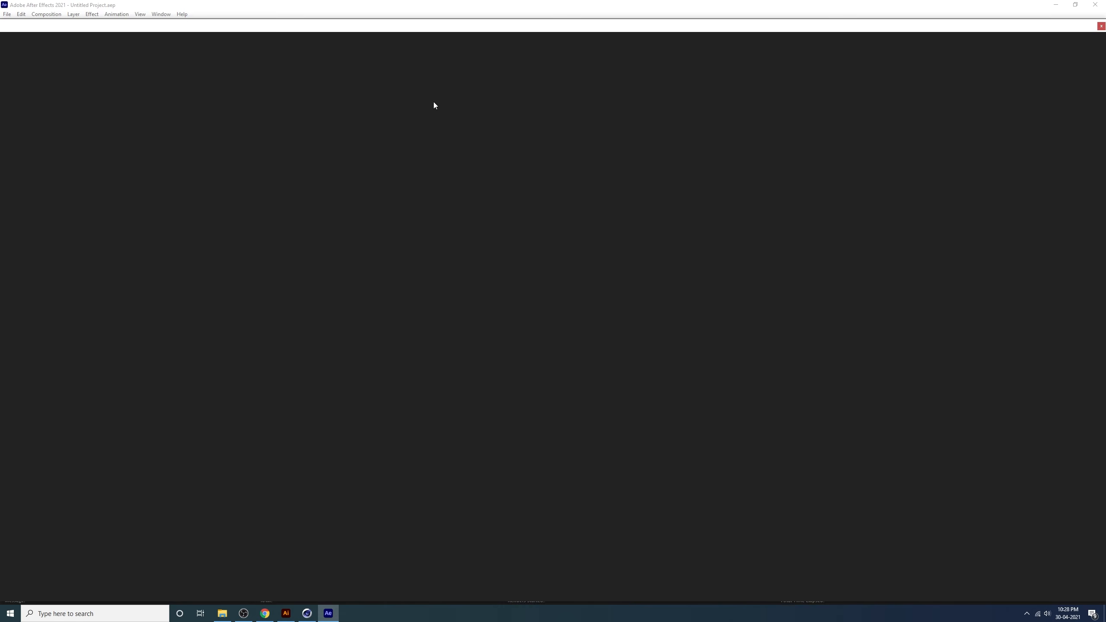
Switch to After Effects, dismiss the blank start window and create a new 1920 × 822 px composition
left_click(1102, 27)
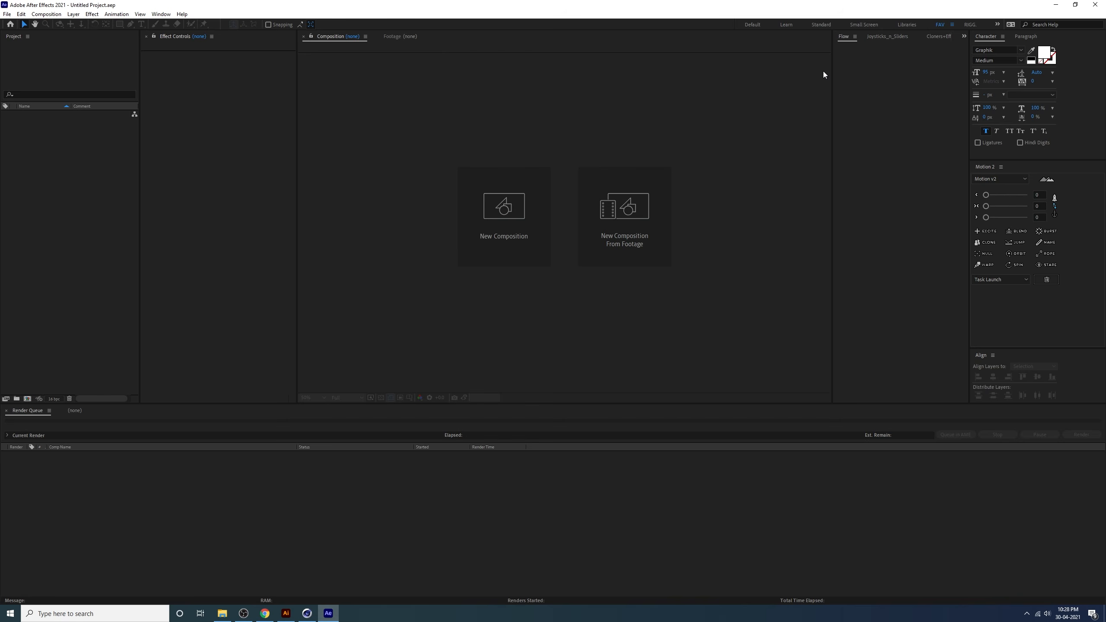
left_click(504, 219)
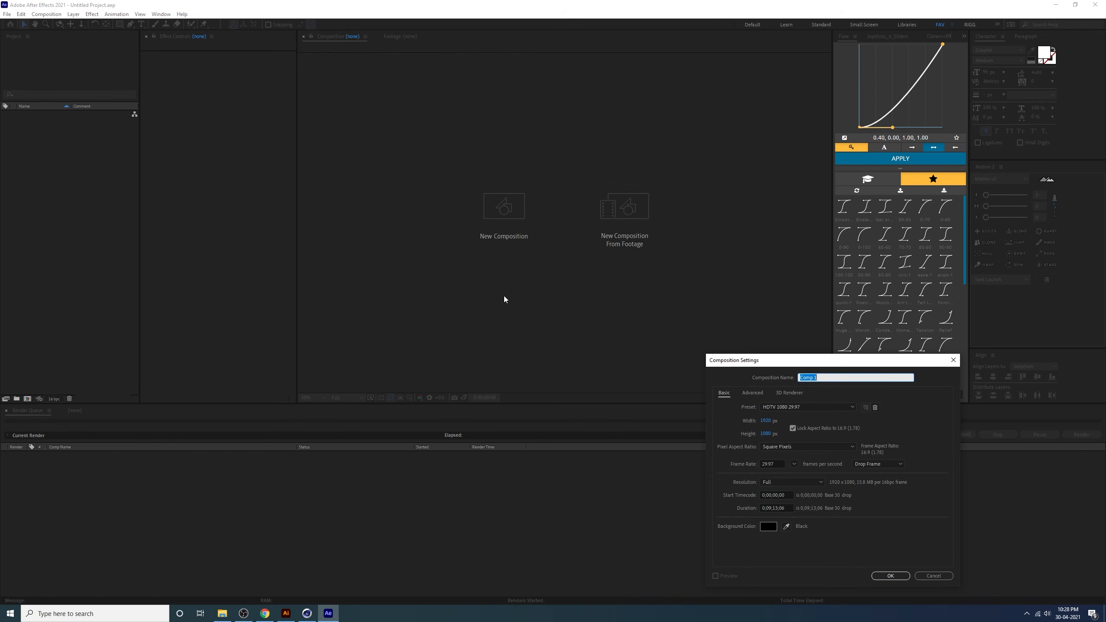
left_click_drag(767, 358, 506, 227)
left_click(509, 289)
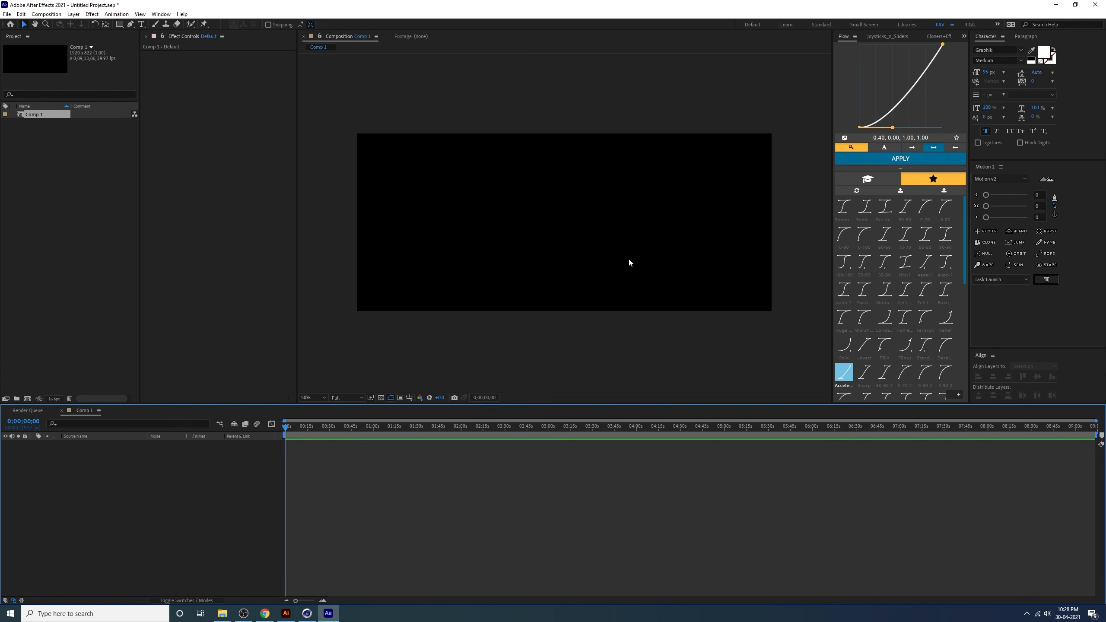
left_click(169, 483)
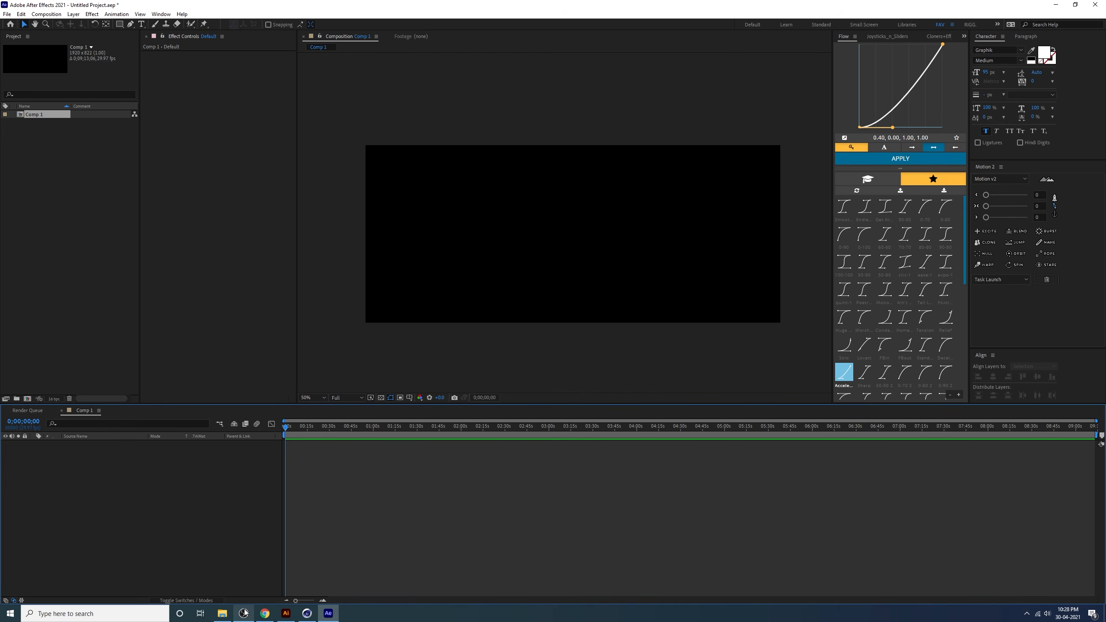
Import the Apple Logo 2021 Cinema 4D file from the APPLE EVENT folder into the project
left_click(222, 613)
left_click(572, 294)
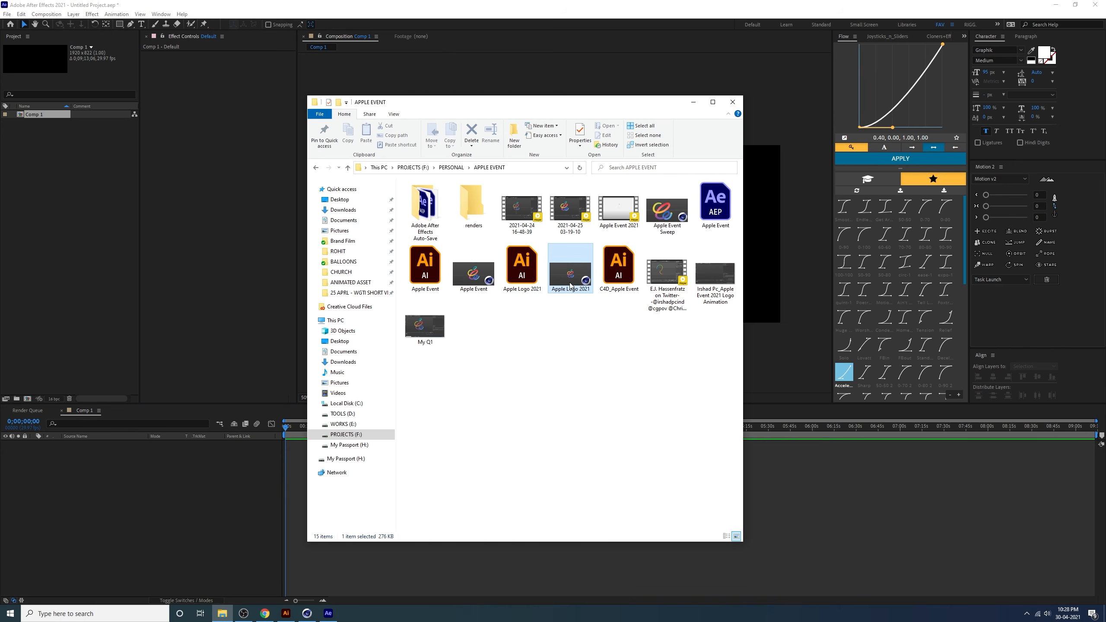
left_click_drag(586, 284, 77, 261)
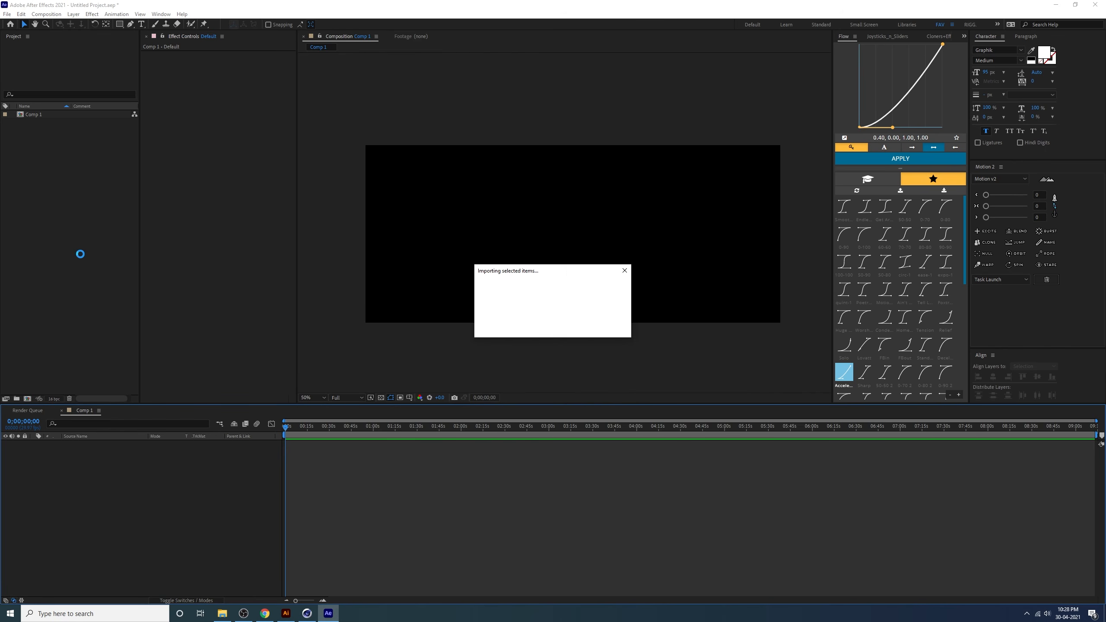
Add a composition-sized dark blue solid layer named BG to the composition
right_click(89, 488)
mouse_move(125, 500)
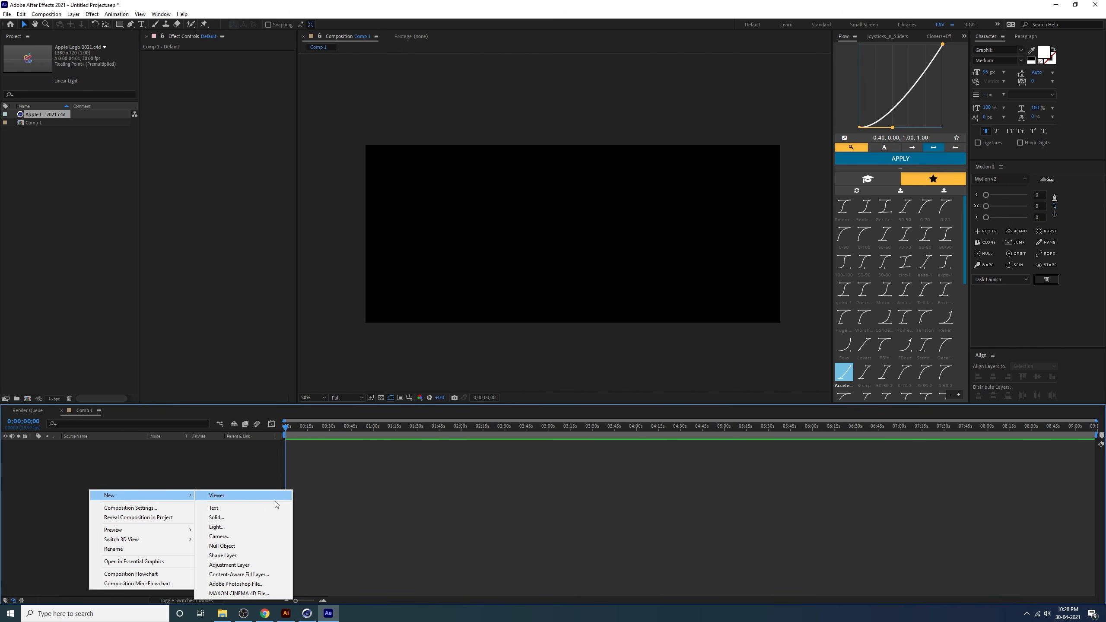
left_click(274, 520)
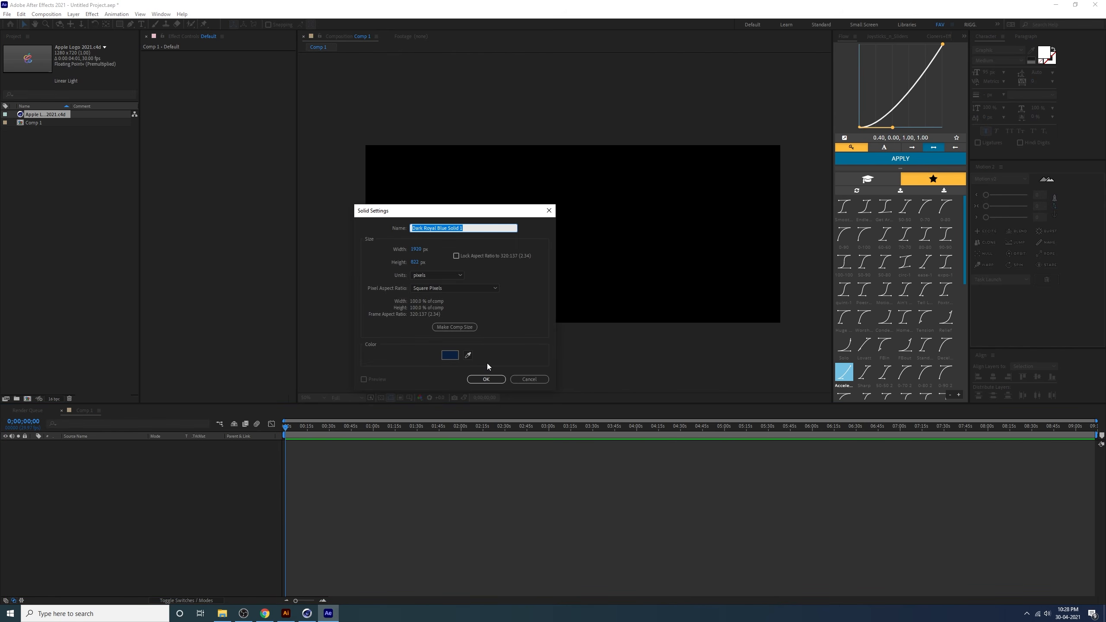
left_click(486, 380)
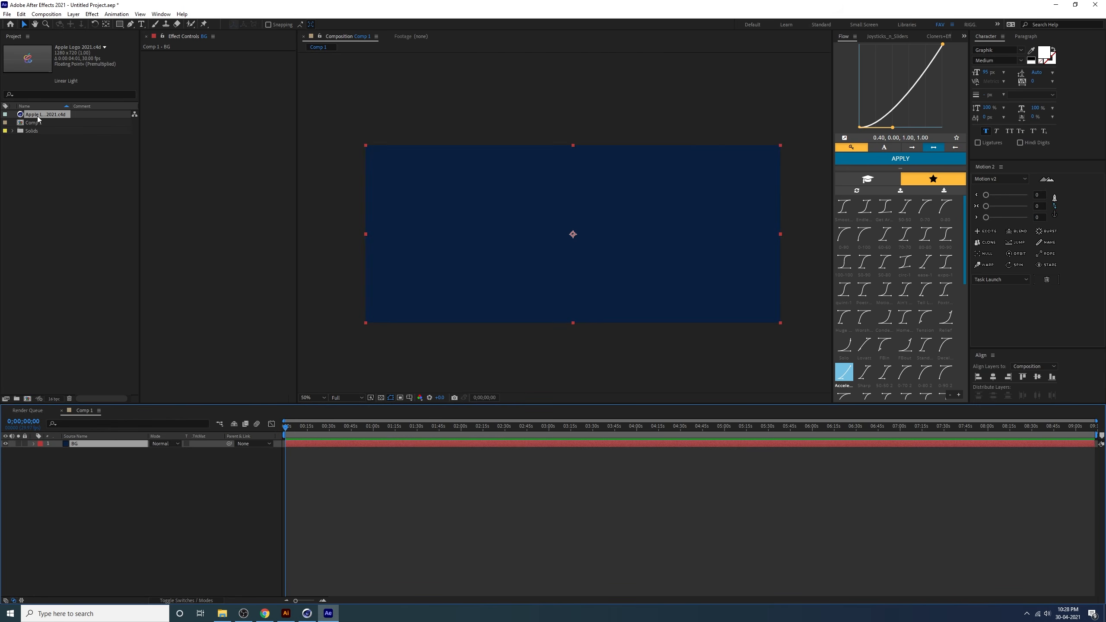
Place Apple Logo 2021.c4d above the BG layer and trim the composition to a work area ending at four seconds
left_click_drag(39, 120, 67, 212)
left_click_drag(106, 429, 122, 463)
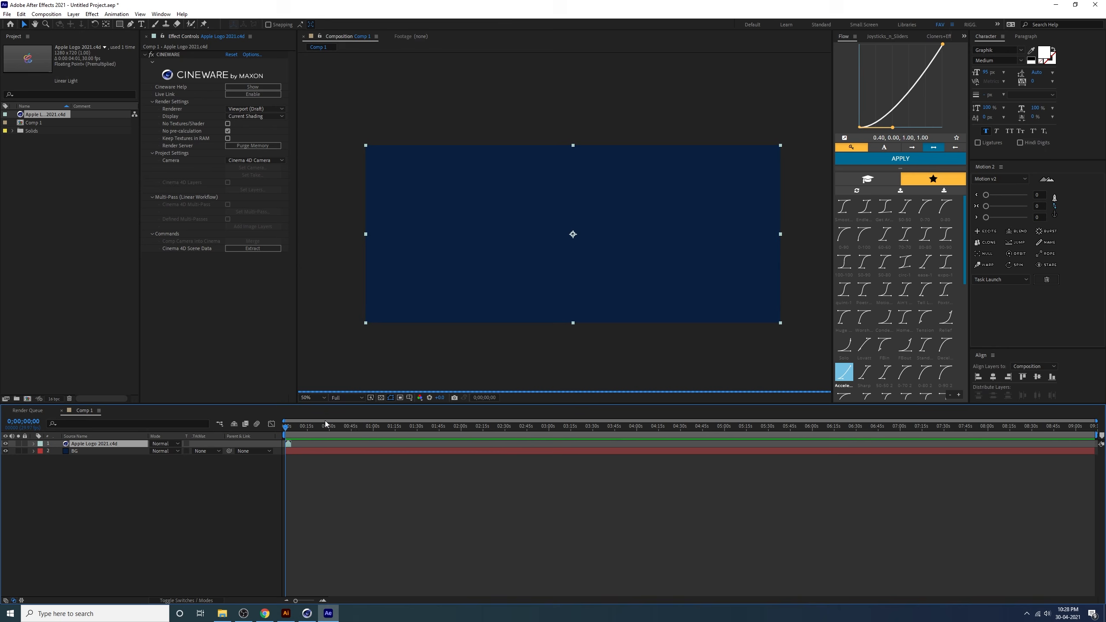
scroll(323, 420, "up", 5, "alt")
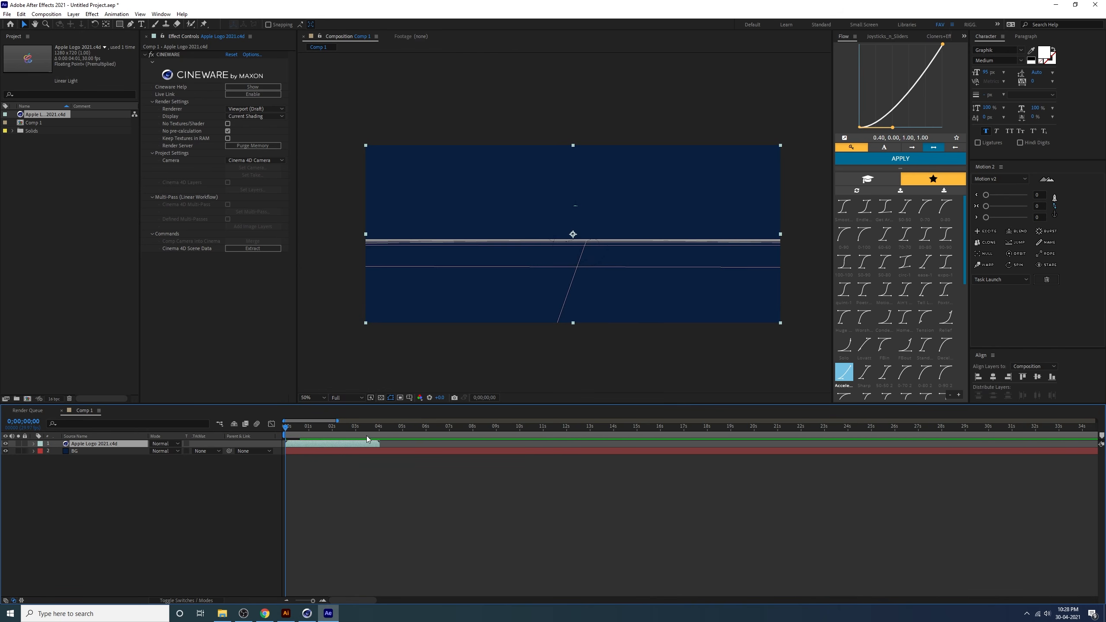
left_click_drag(354, 432, 379, 432)
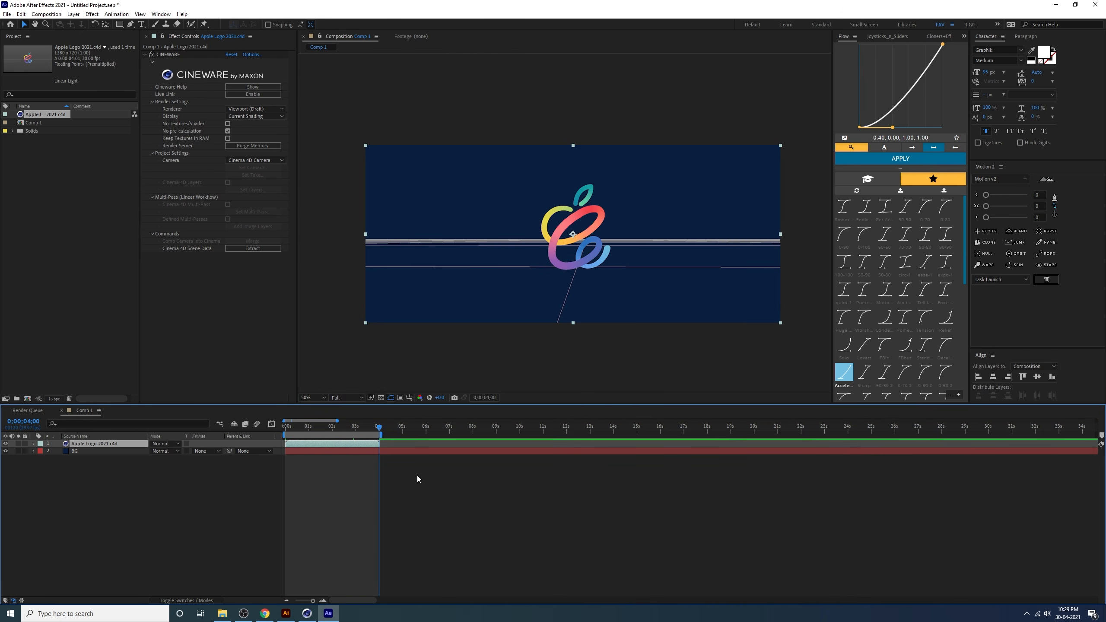
key("ctrl+shift+x")
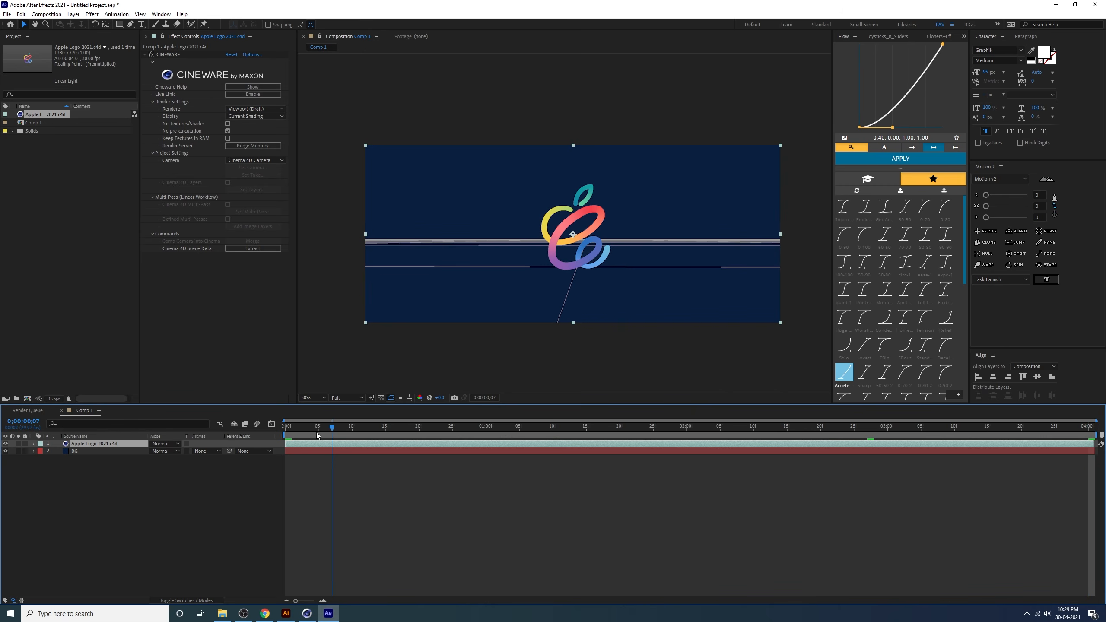
left_click_drag(317, 434, 632, 432)
Apply the 4-Color Gradient effect to the BG layer
left_click(84, 452)
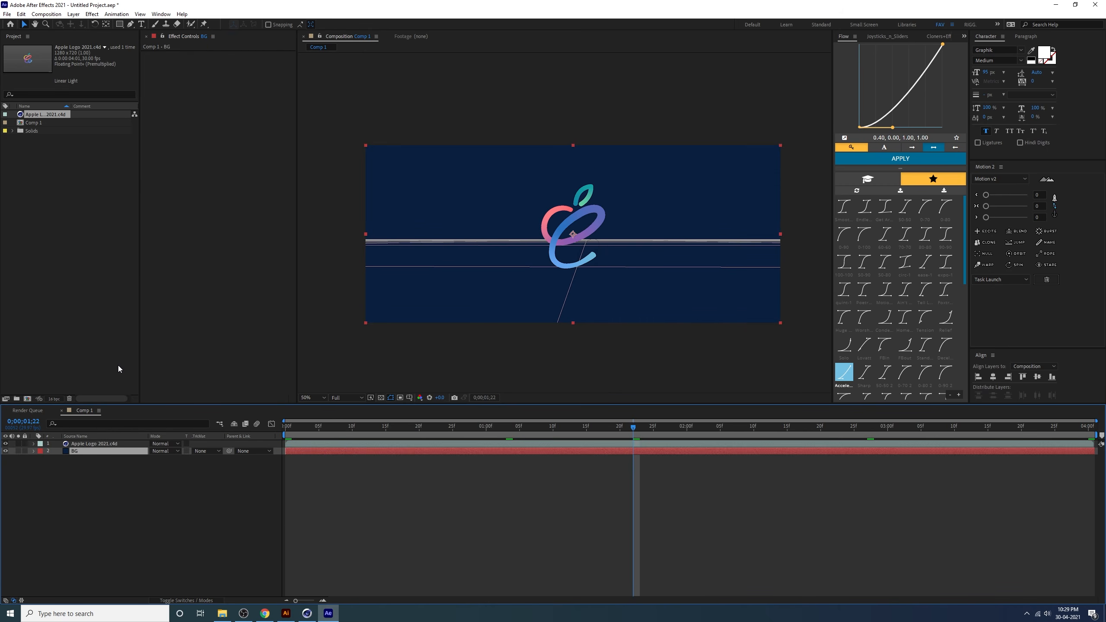
key("ctrl+space")
type("gradi")
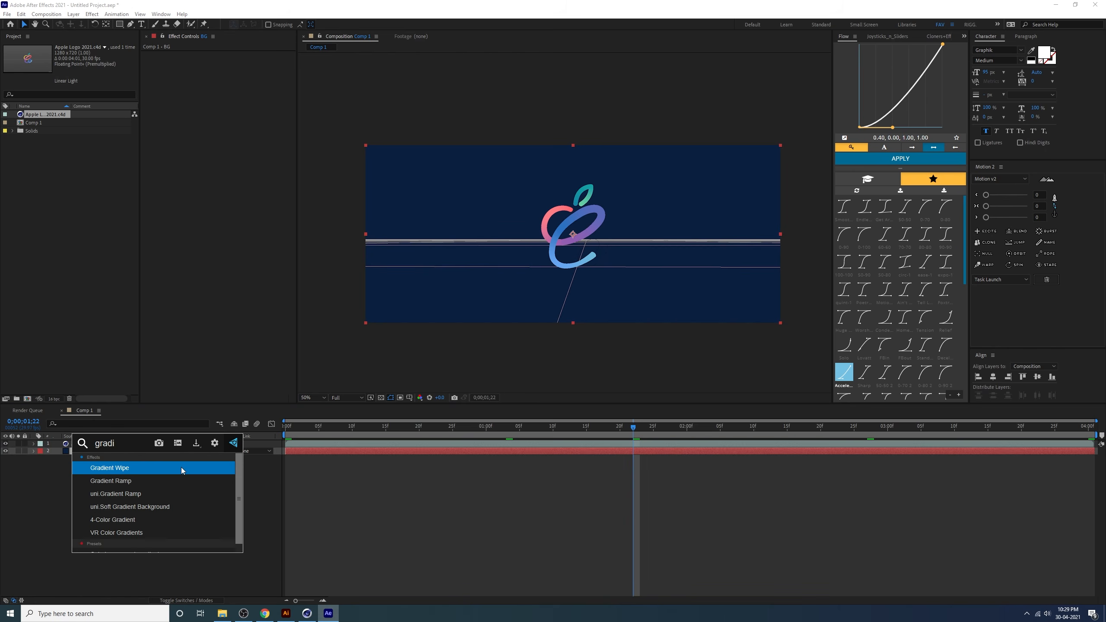
left_click(133, 520)
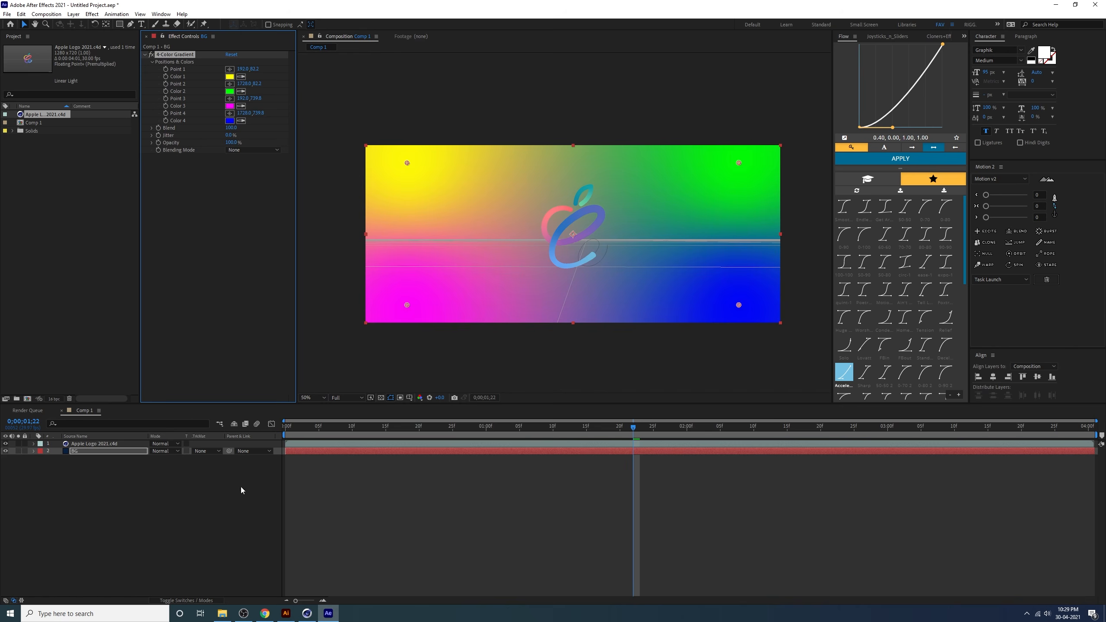
Set Color 1, Color 2 and Color 3 of the BG gradient to white by sampling a white area of the screen
left_click(243, 76)
left_click(257, 10)
left_click(241, 91)
left_click(257, 11)
left_click(240, 106)
left_click(261, 10)
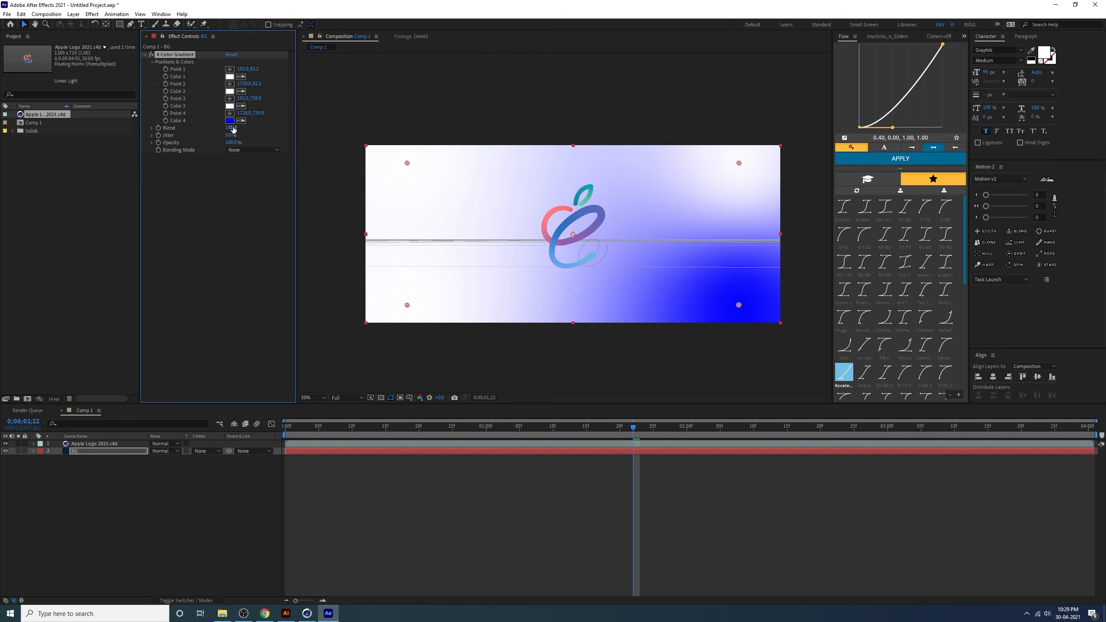
Set the gradient's Color 4 to light grey and move Point 4 to about (1690, 763)
left_click(239, 121)
left_click(268, 10)
left_click(231, 120)
left_click(277, 348)
key("Return")
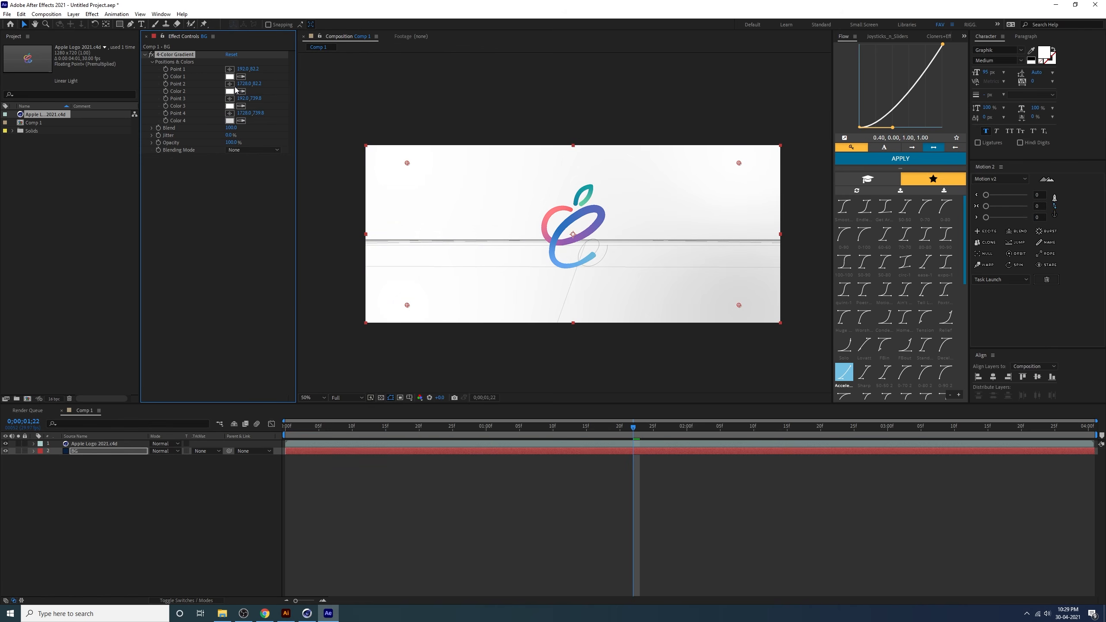
left_click_drag(738, 305, 730, 310)
Darken the gradient's Color 1 to a pale off-white and sample it for Color 3
left_click(230, 76)
left_click(277, 338)
left_click(462, 333)
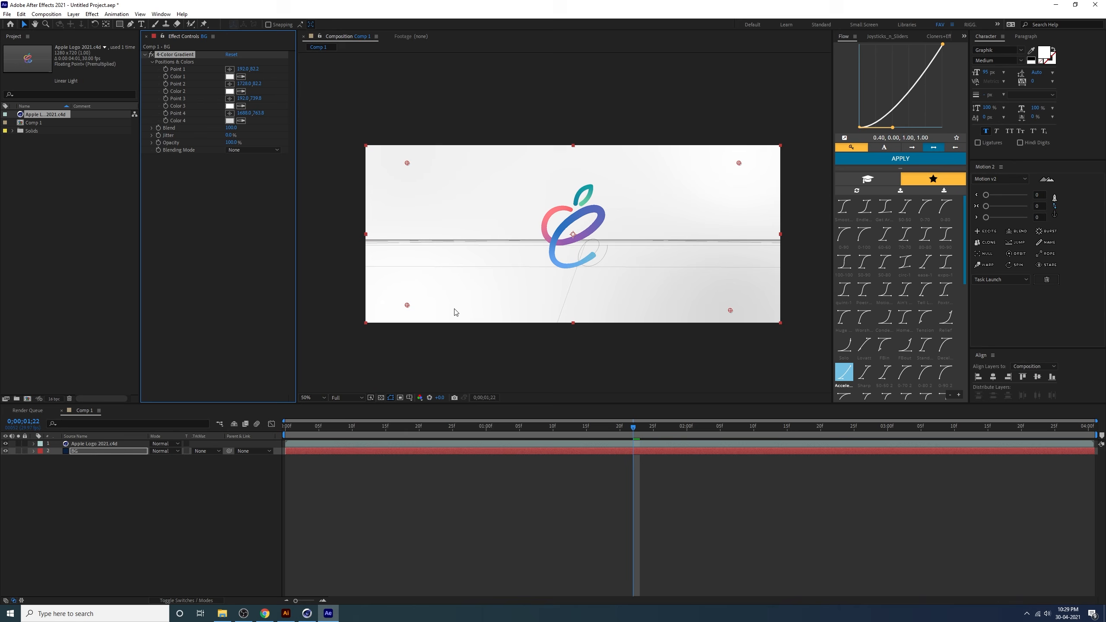
left_click(240, 105)
left_click(231, 77)
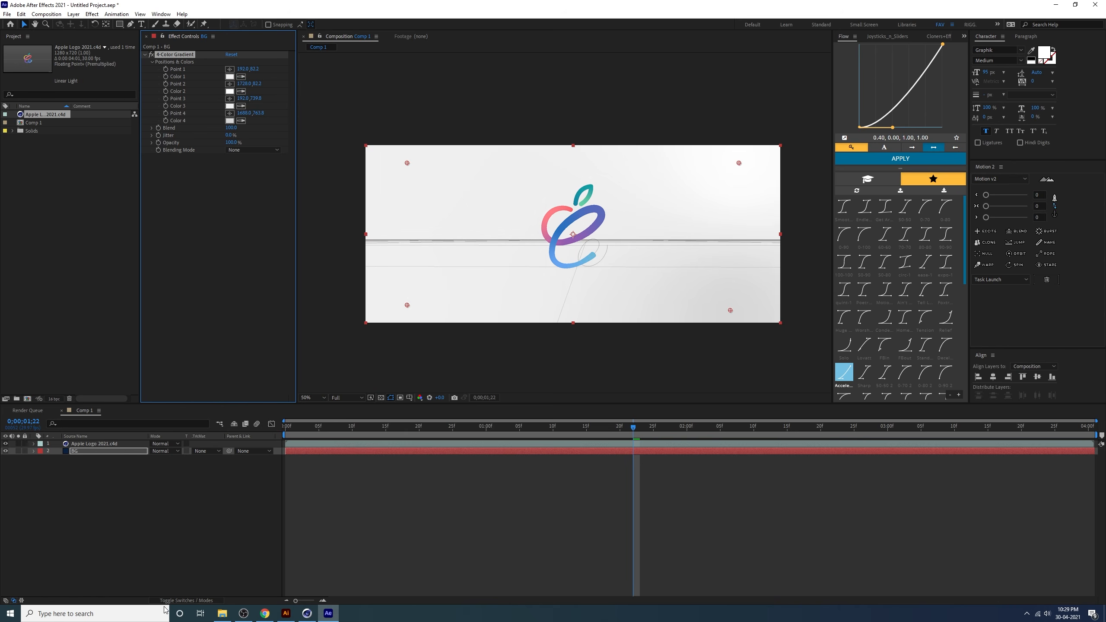
left_click(154, 548)
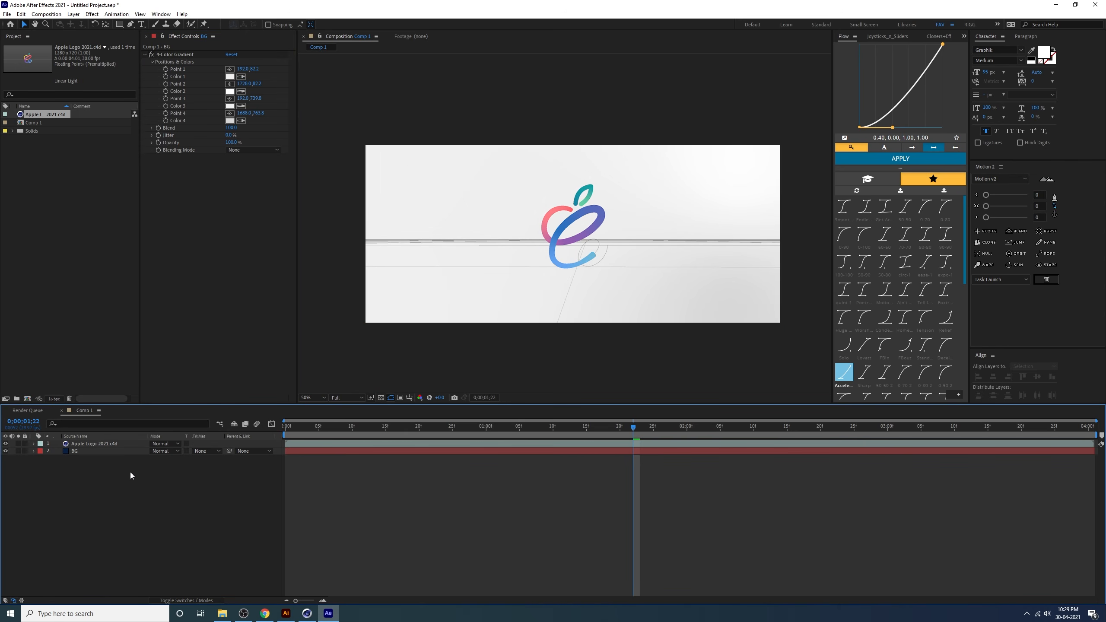
Try the Viewport renderer in the logo layer's Cineware effect, and set the renderer to Current
left_click(119, 444)
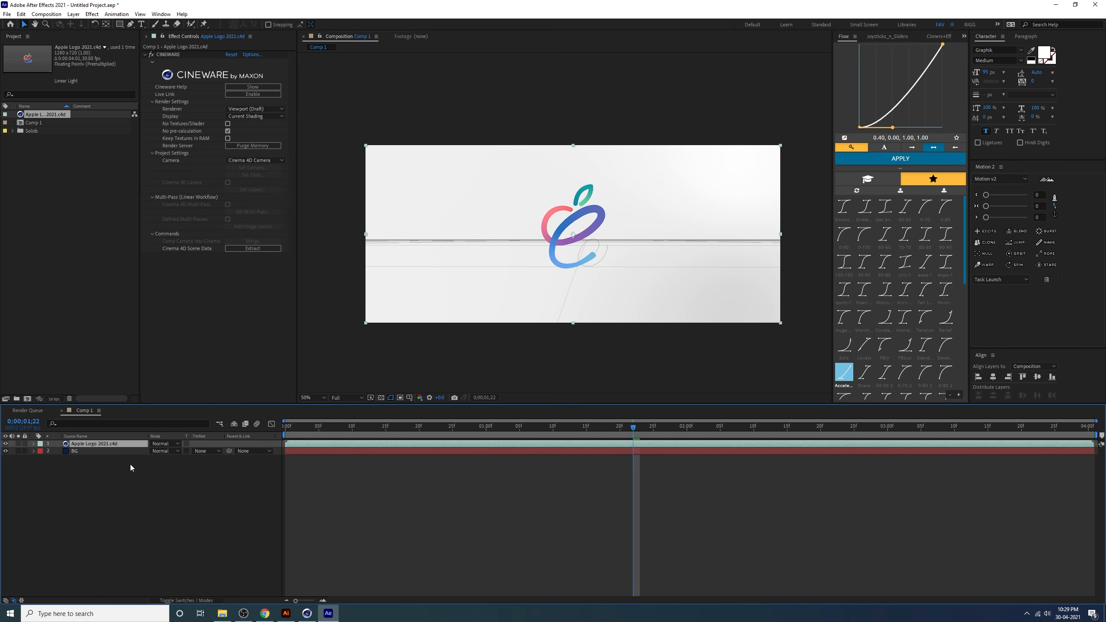
left_click(247, 110)
left_click(251, 146)
left_click(261, 109)
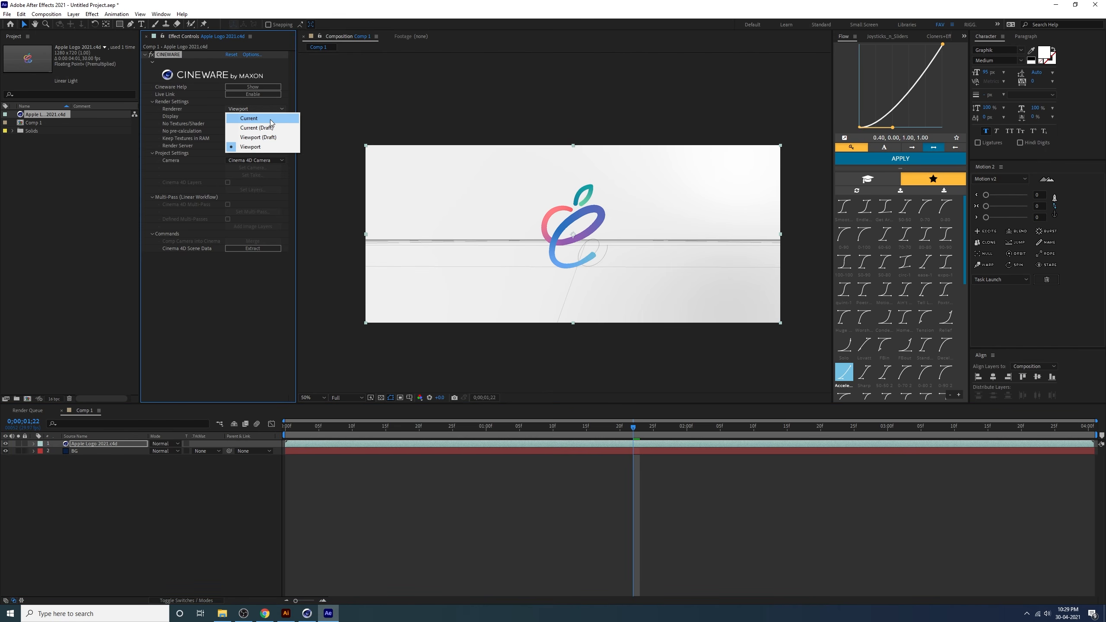
left_click(271, 119)
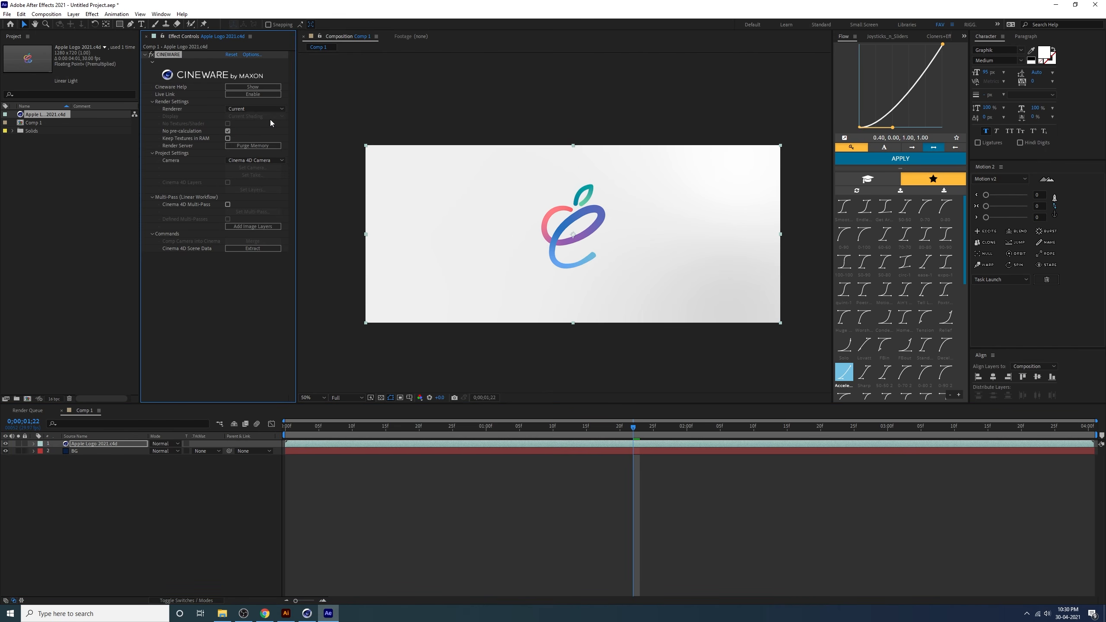
Compare the Viewport renderer with Current Shading display, and return the Cineware renderer to Current
left_click(251, 110)
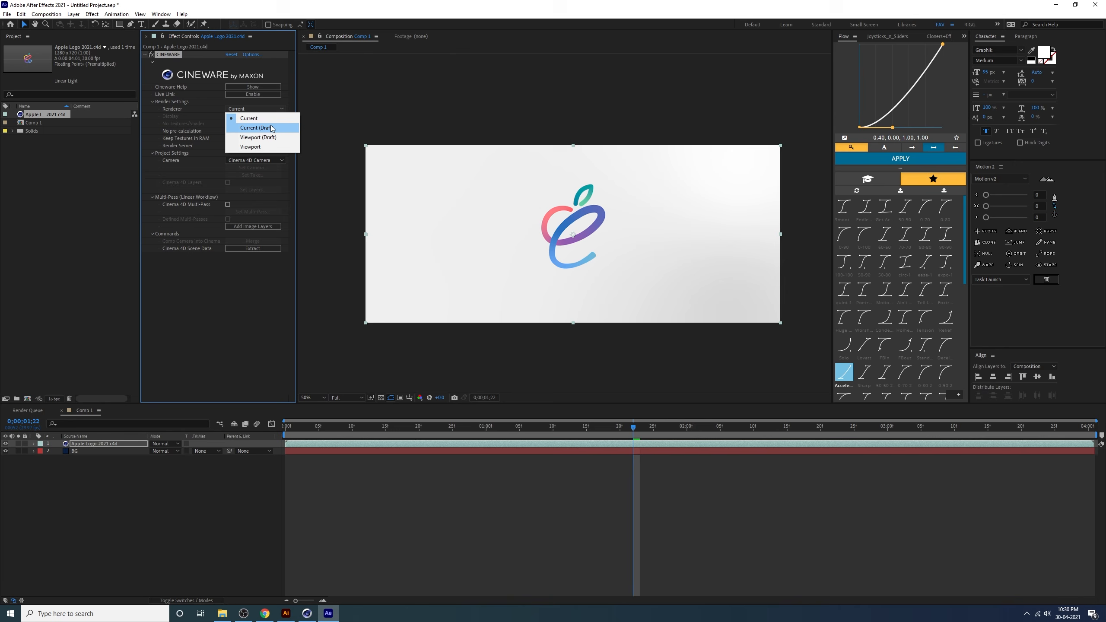
left_click(261, 147)
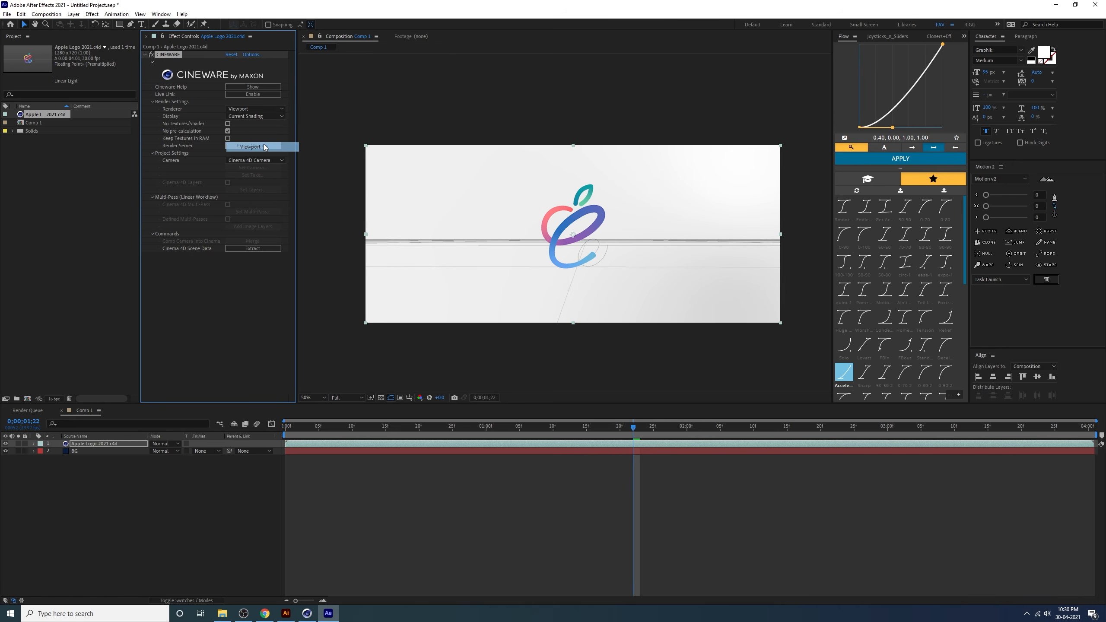
left_click(263, 116)
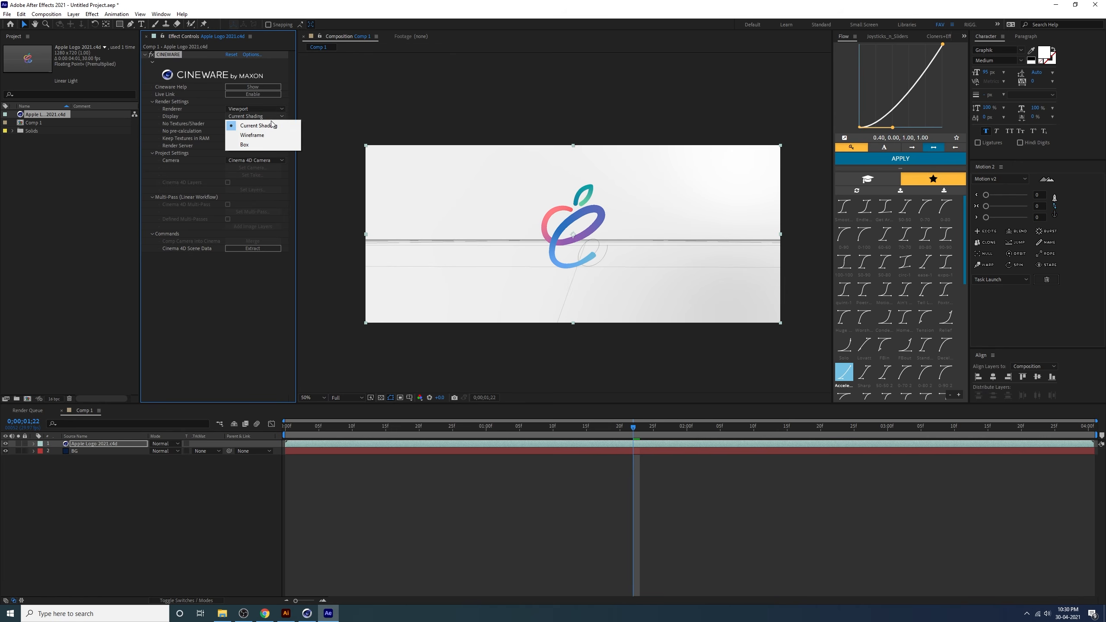
left_click(270, 125)
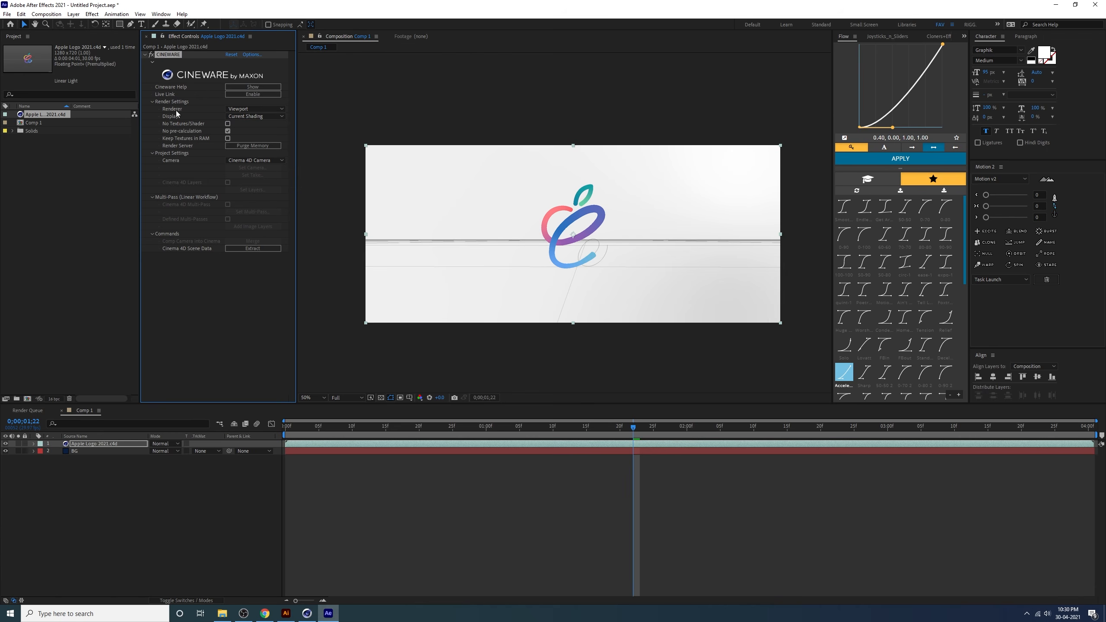
left_click(250, 110)
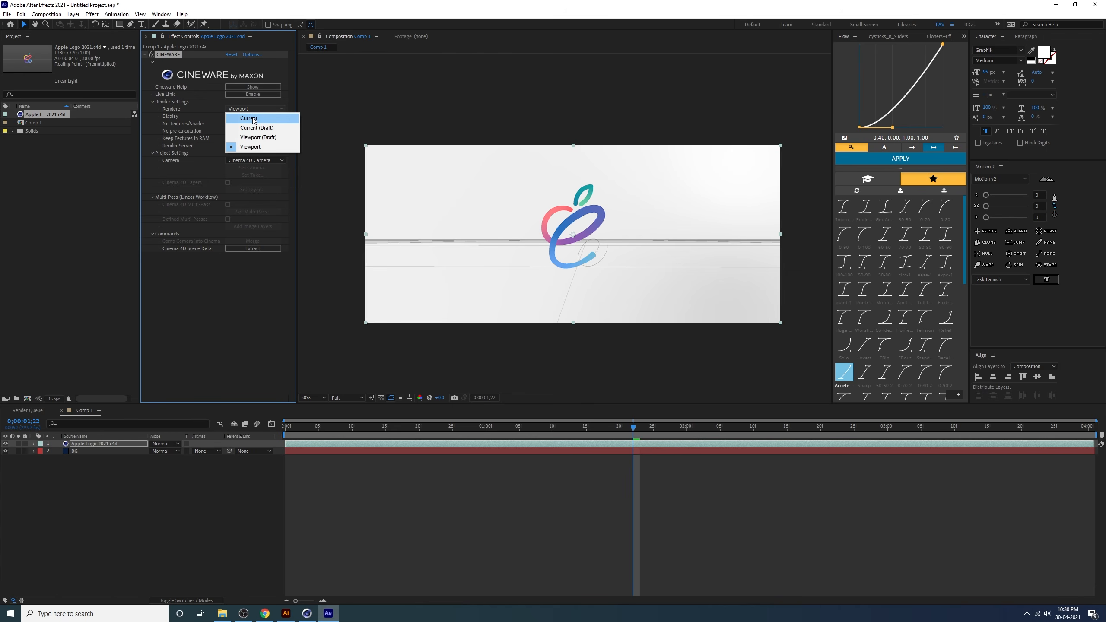
left_click(254, 120)
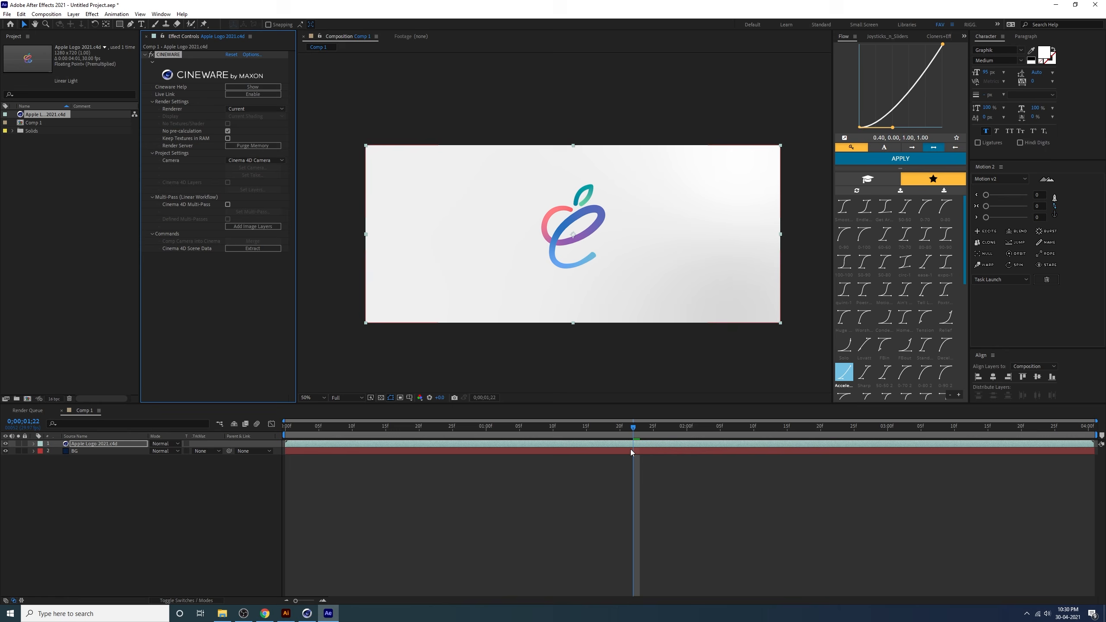
Return to the composition's first frame and play a preview of the rendered logo animation
scroll(603, 309, "up", 2)
scroll(604, 310, "down", 2)
left_click(621, 435)
left_click_drag(620, 434, 420, 466)
left_click_drag(285, 488, 279, 492)
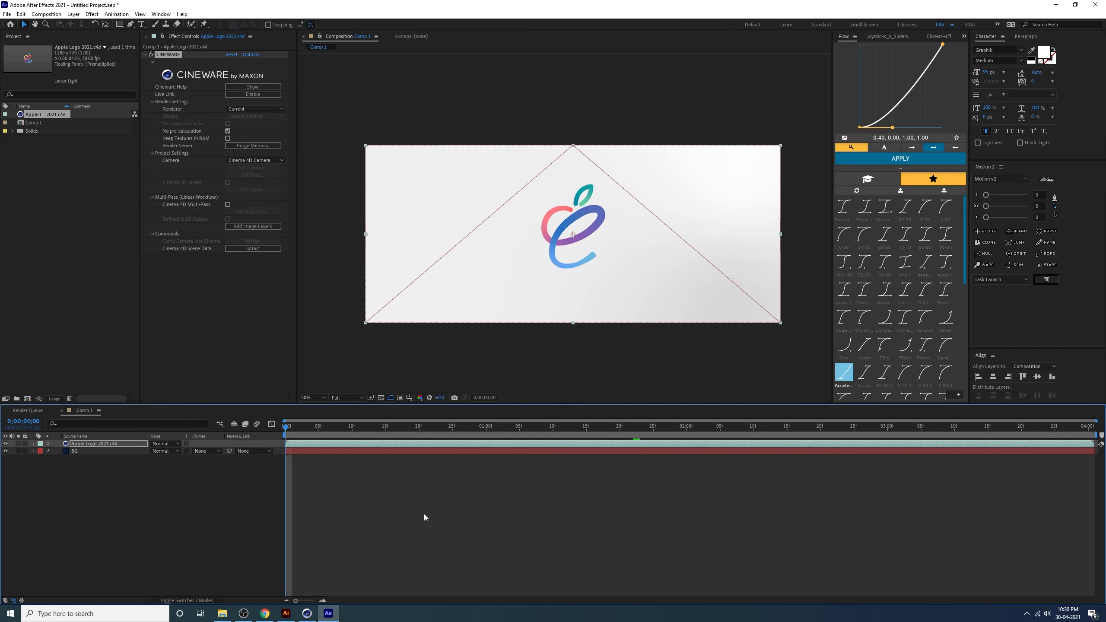
key("space")
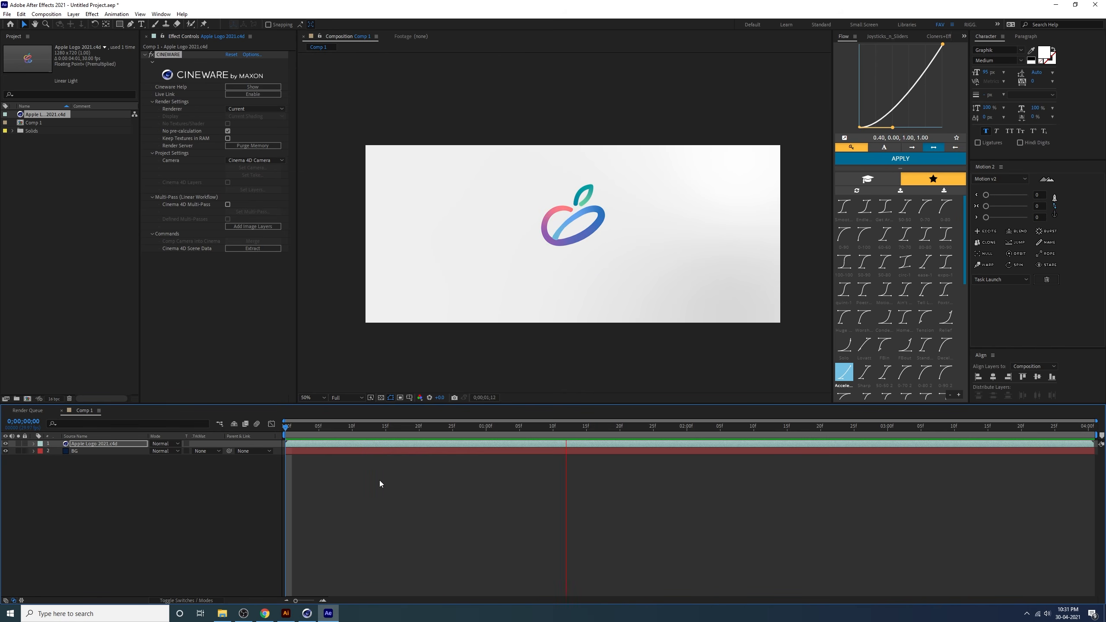
Switch to the browser and play the opening of the Apple Event — April 20 YouTube video as reference, and pause it
key("alt+Tab")
left_click(462, 222)
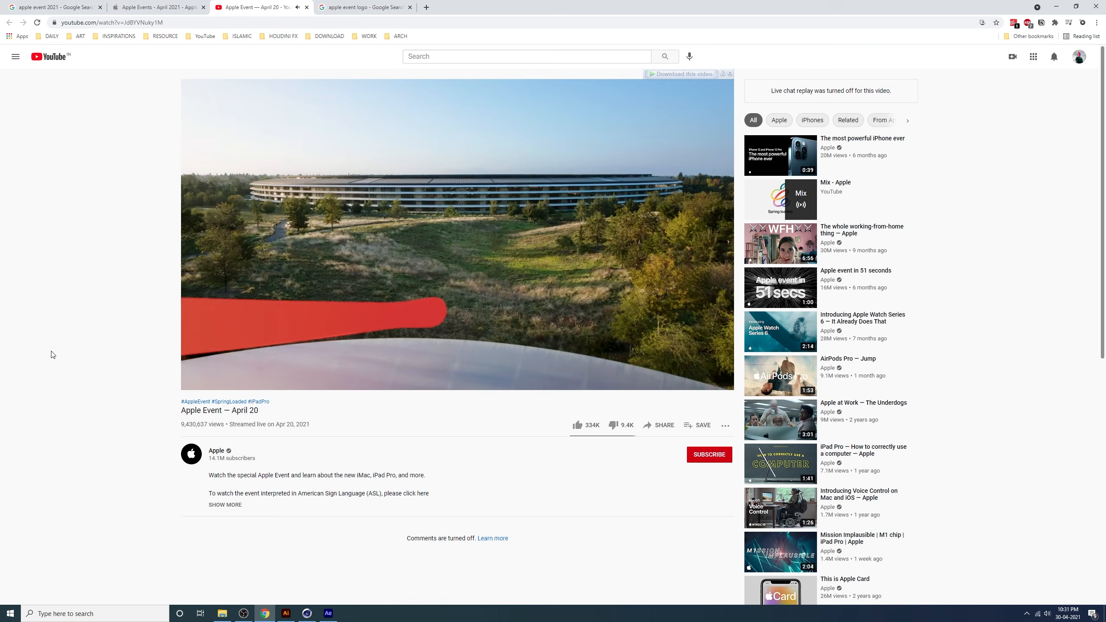
left_click(434, 299)
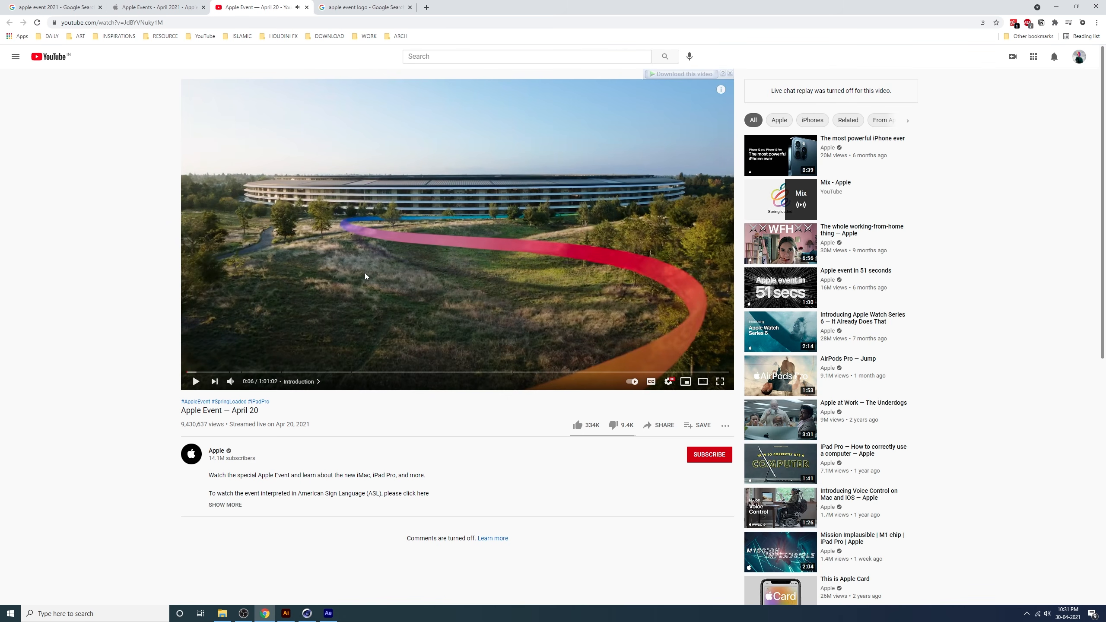